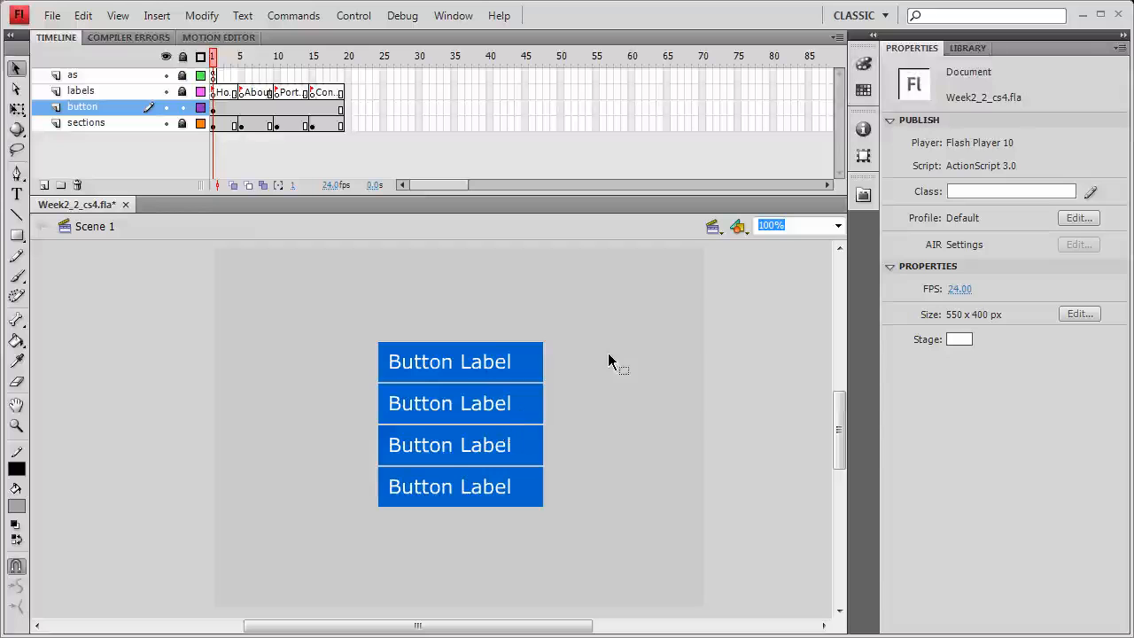
# - Test the movie to preview the four-button menu, then close the preview window
pyautogui.hotkey('ctrl', 'Return')
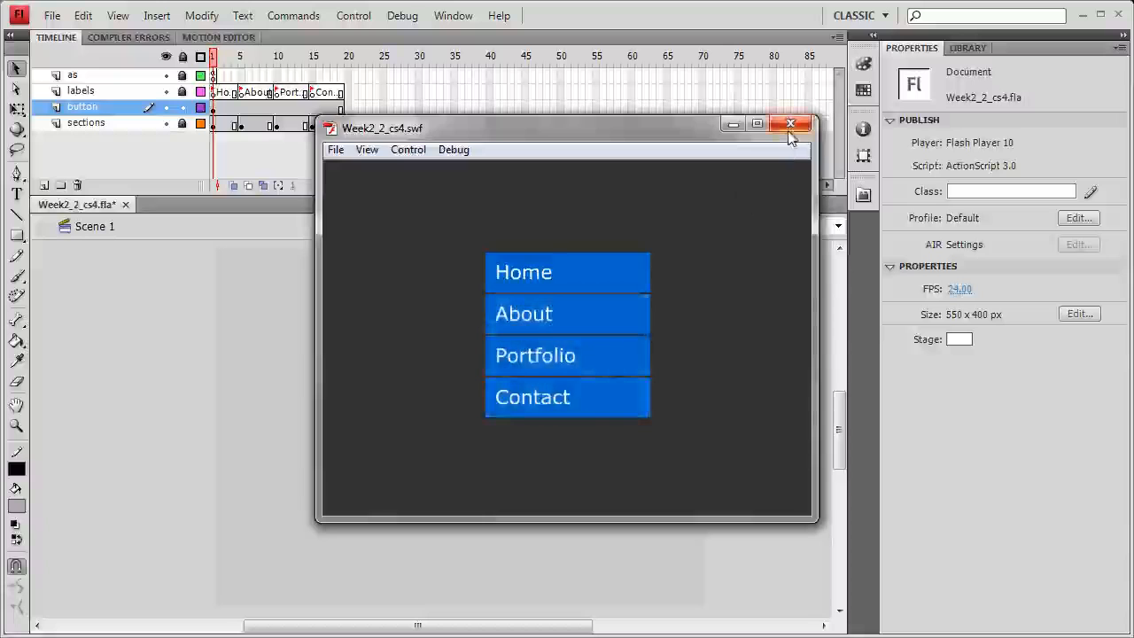
pyautogui.click(789, 125)
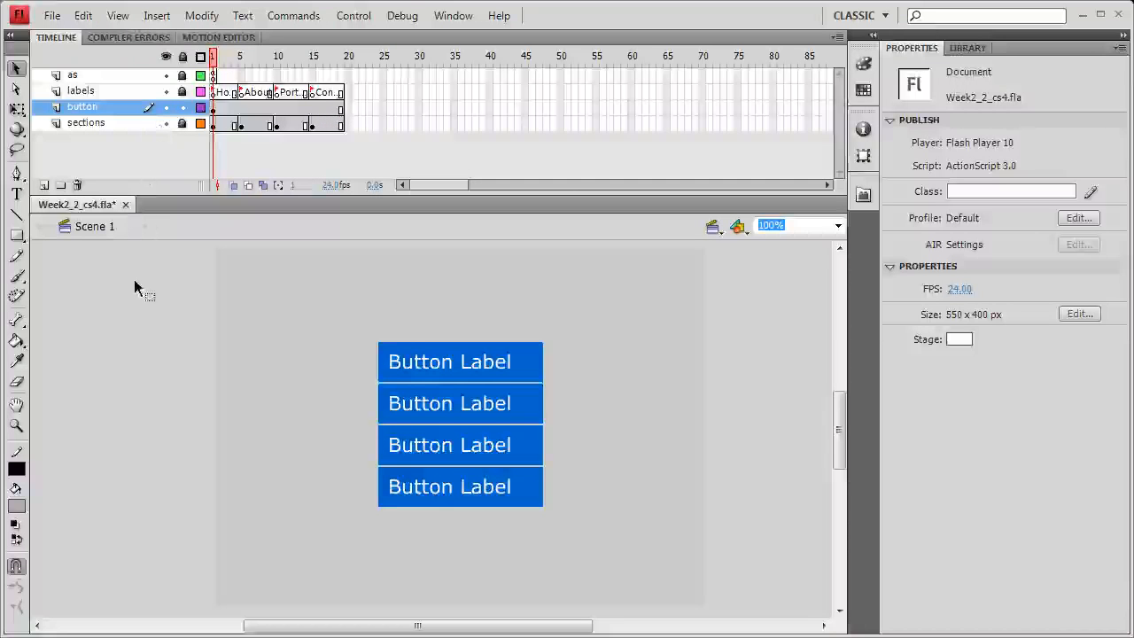
# - Create a new Flash File (ActionScript 3.0) document with its first layer renamed "as" and locked
pyautogui.hotkey('ctrl', 'n')
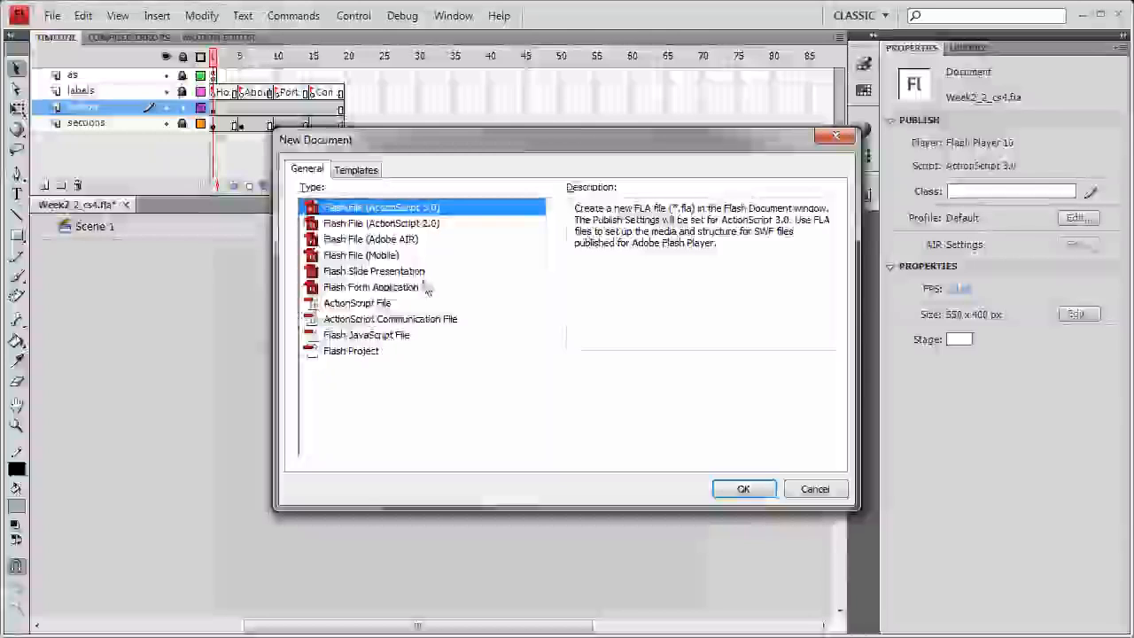
pyautogui.click(733, 490)
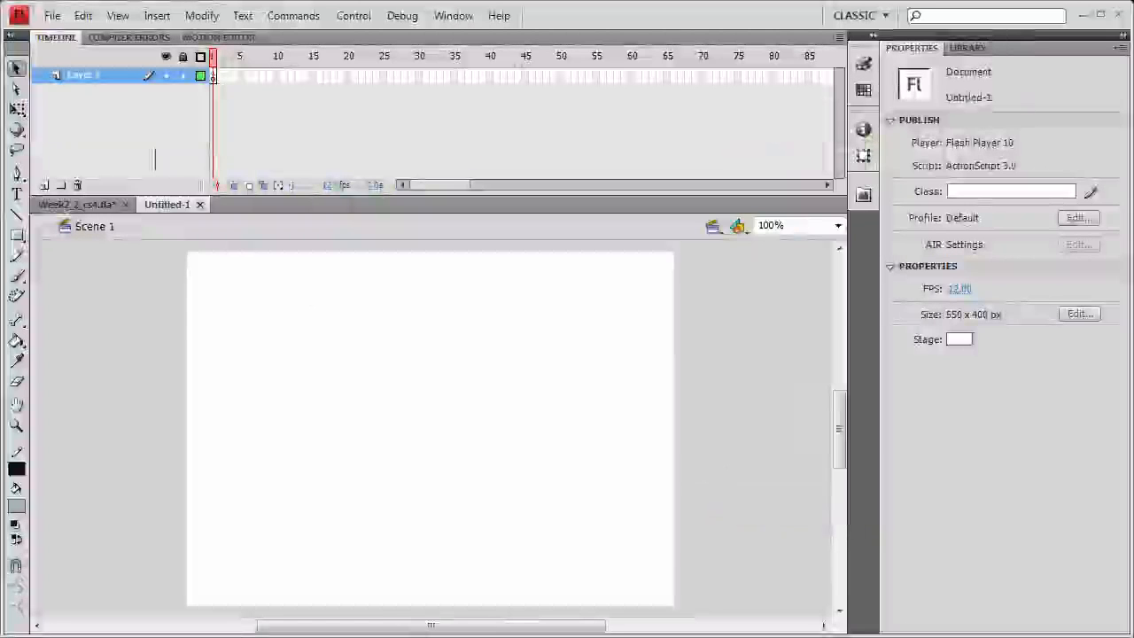
pyautogui.doubleClick(91, 77)
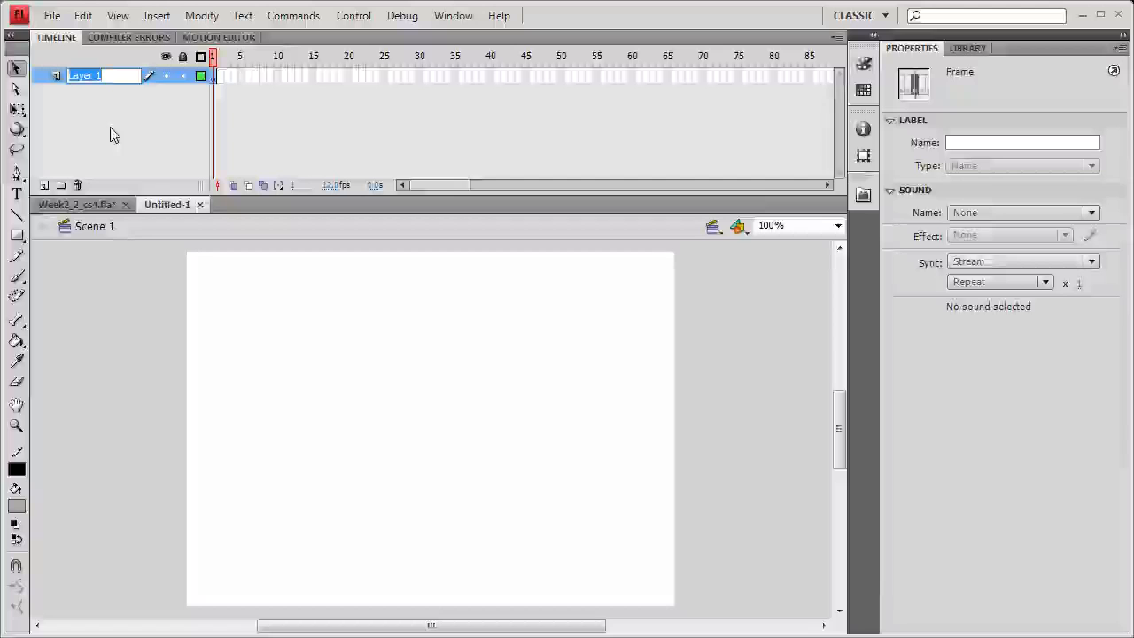
pyautogui.write('as')
pyautogui.click(124, 109)
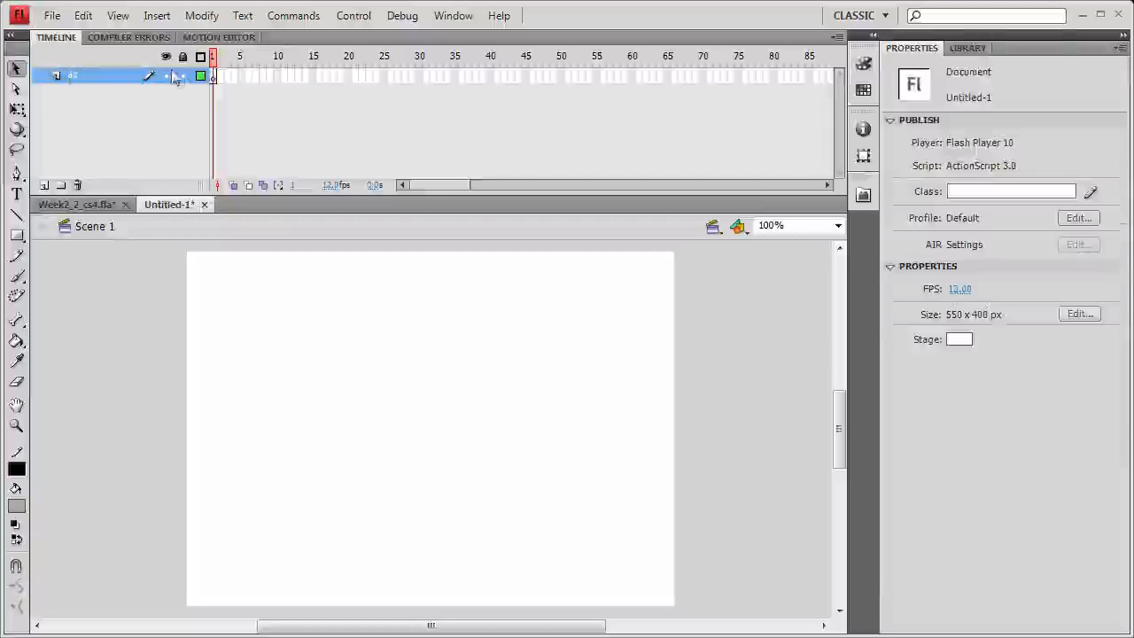
pyautogui.click(182, 76)
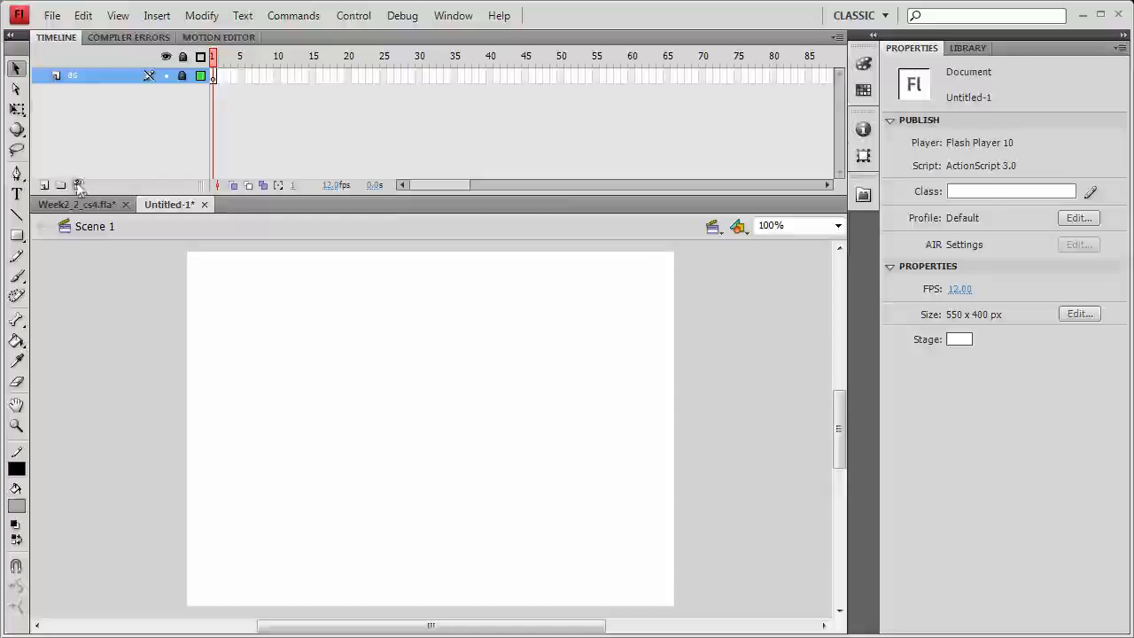
# - Add a new layer named "button" below the as layer
pyautogui.click(44, 186)
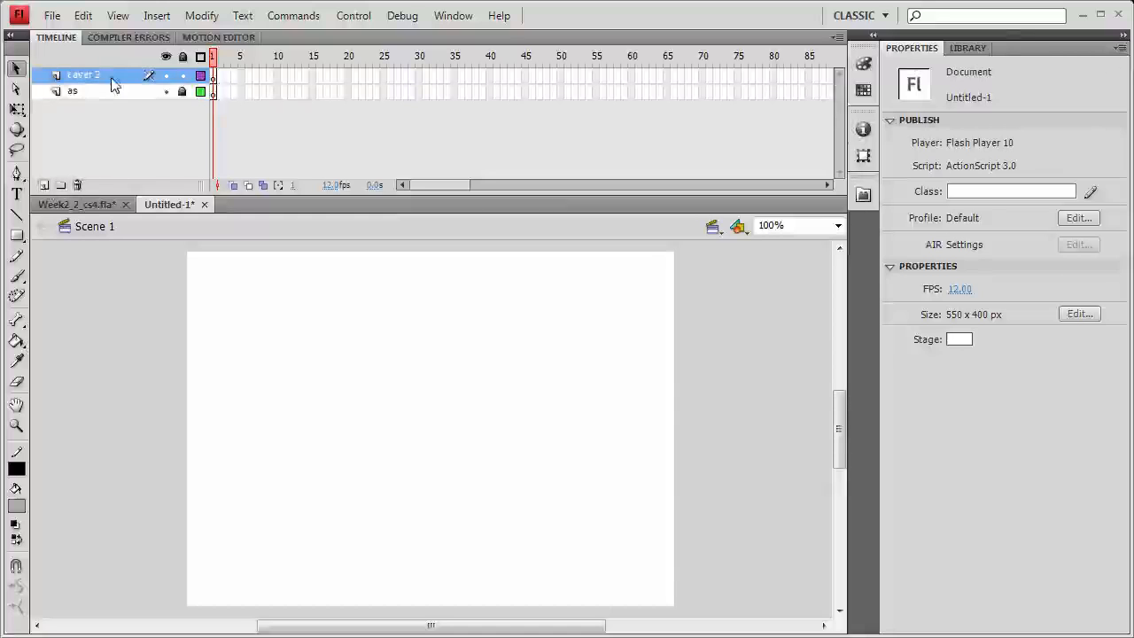
pyautogui.moveTo(112, 83); pyautogui.dragTo(111, 106)
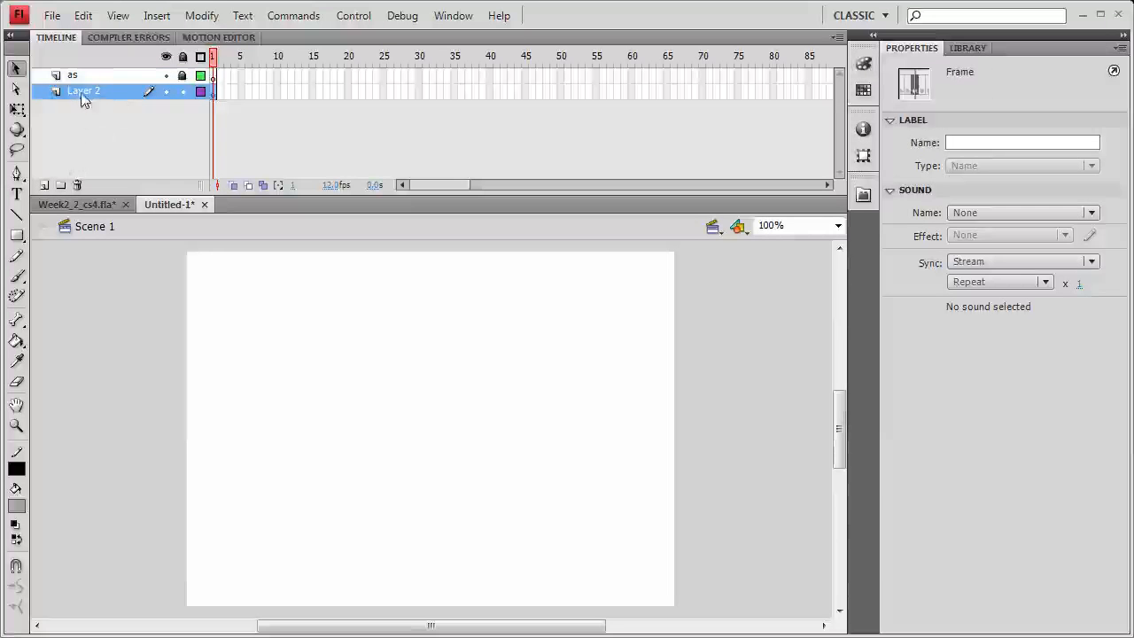
pyautogui.doubleClick(82, 92)
pyautogui.write('button')
pyautogui.press('Return')
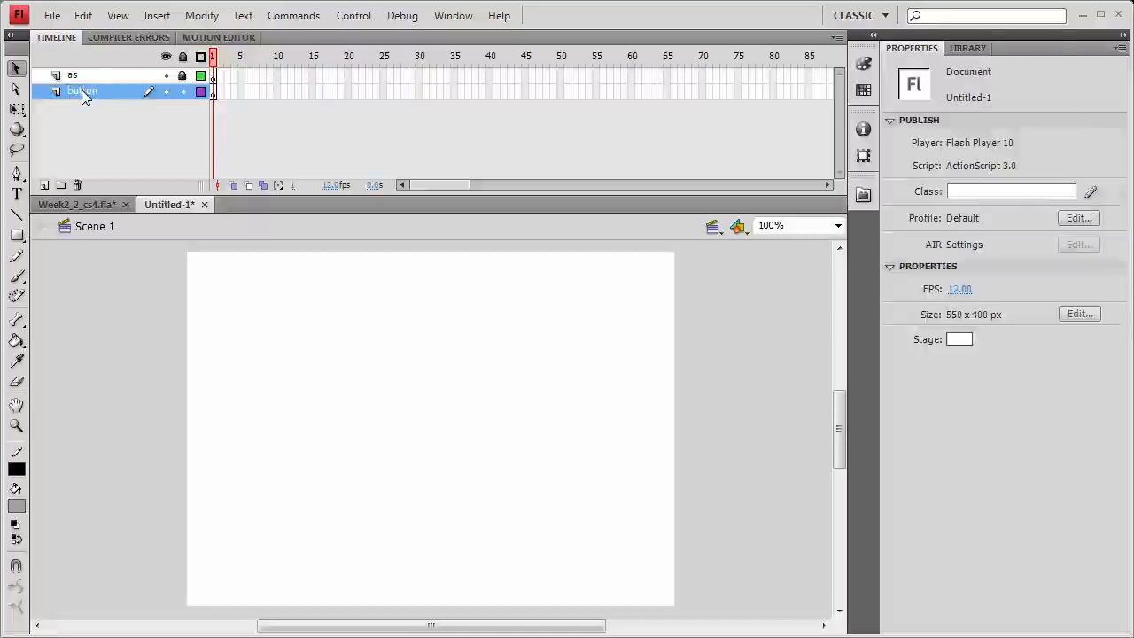
# - Draw a gray rectangle with a black outline, about 215 by 47 px, near the stage center on the button layer
pyautogui.click(213, 92)
pyautogui.click(344, 364)
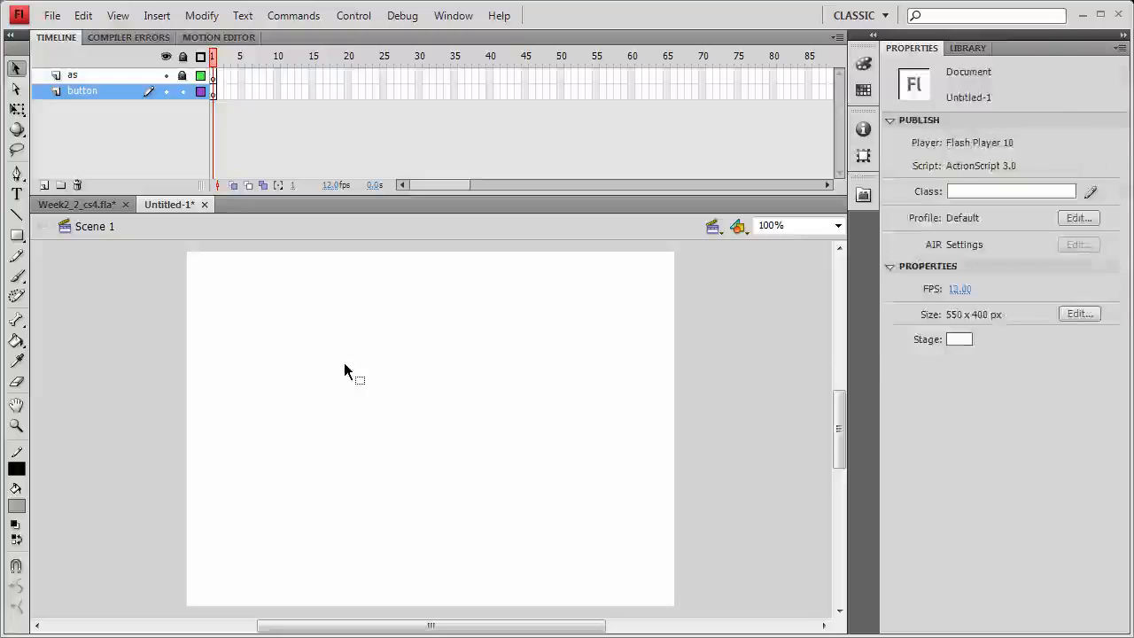
pyautogui.press('r')
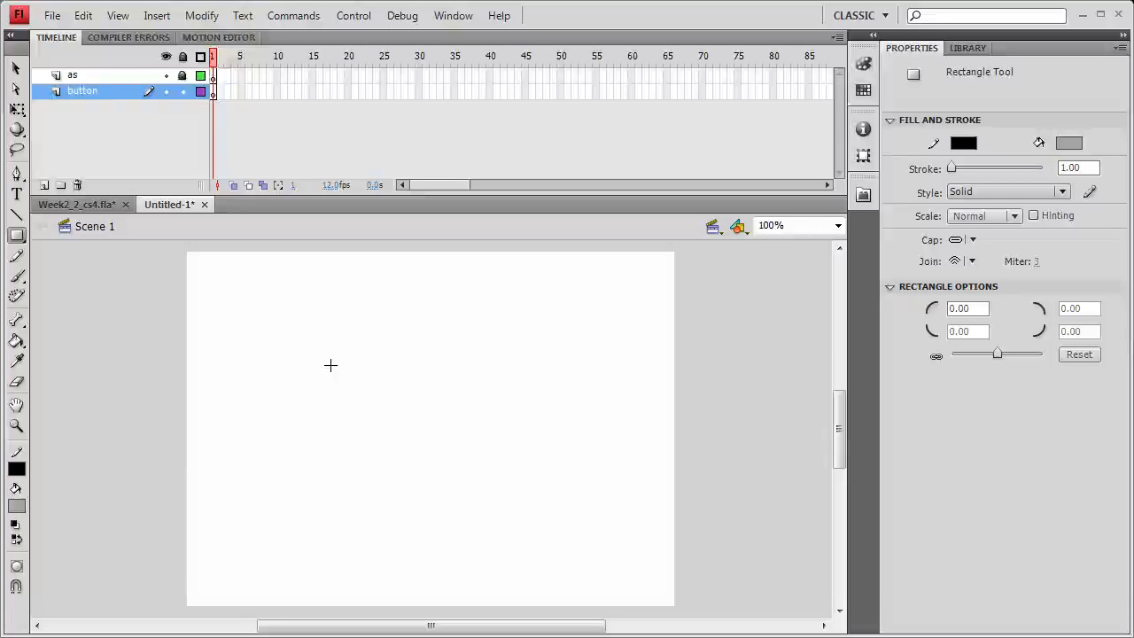
pyautogui.moveTo(330, 365); pyautogui.dragTo(522, 407)
pyautogui.press('v')
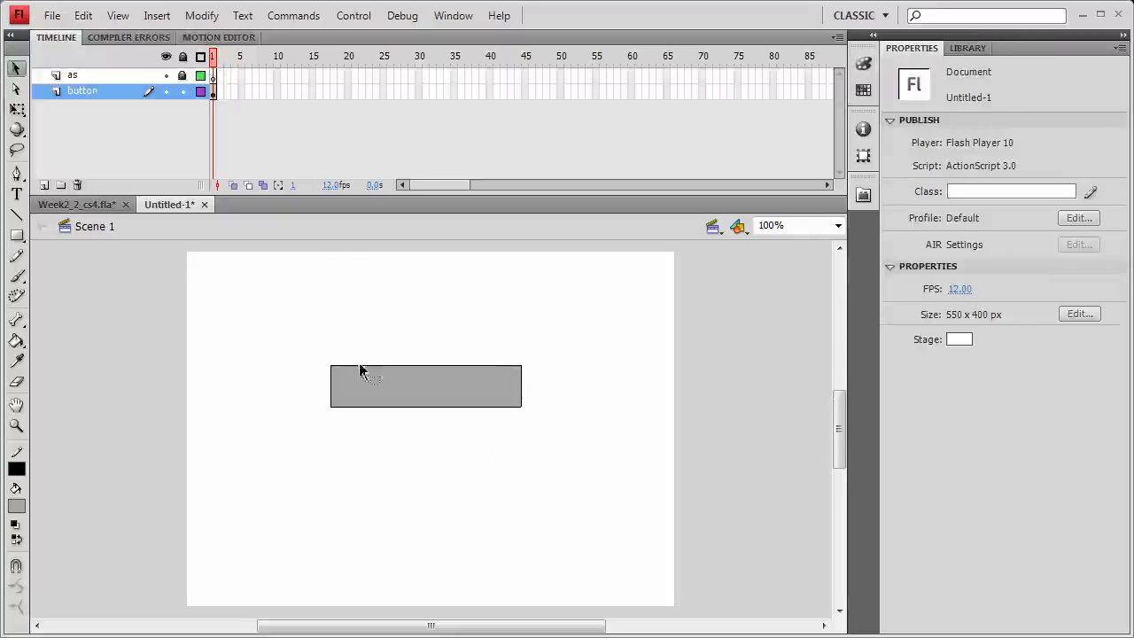
# - Convert the whole rectangle to a Movie Clip symbol named mc_button with upper-left registration, and move it up to Y 102
pyautogui.moveTo(309, 346); pyautogui.dragTo(531, 423)
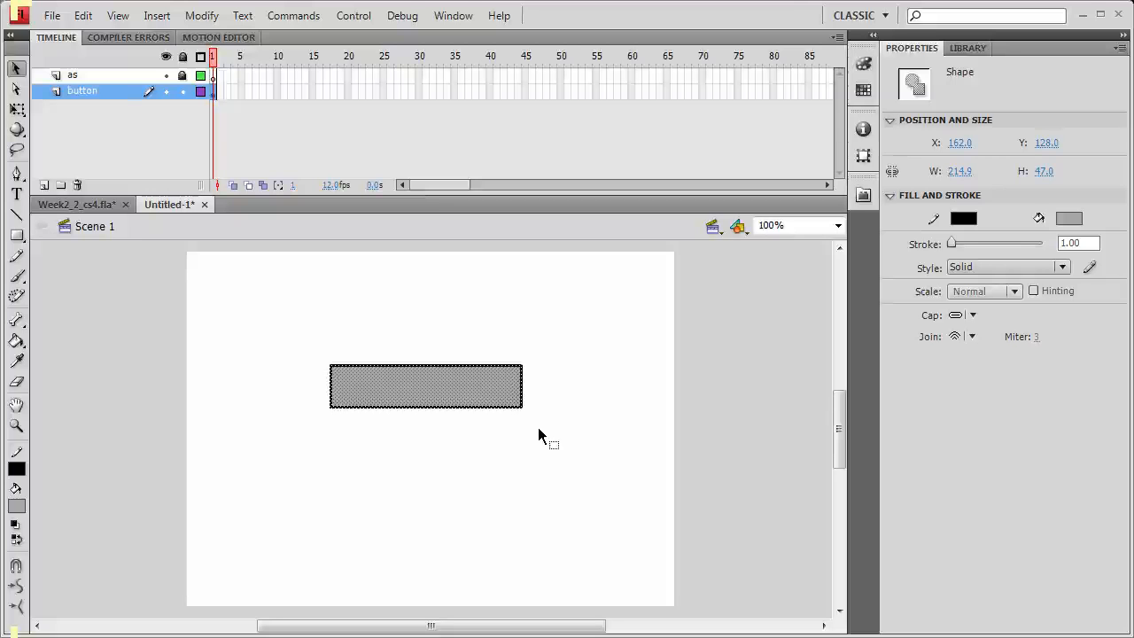
pyautogui.rightClick(465, 395)
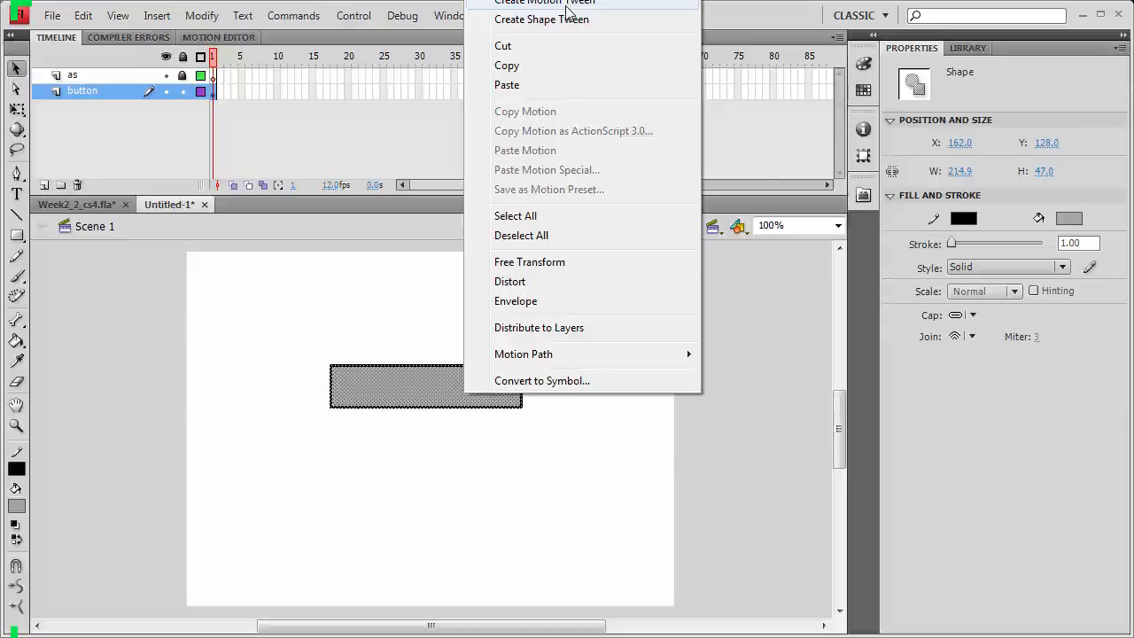
pyautogui.click(547, 380)
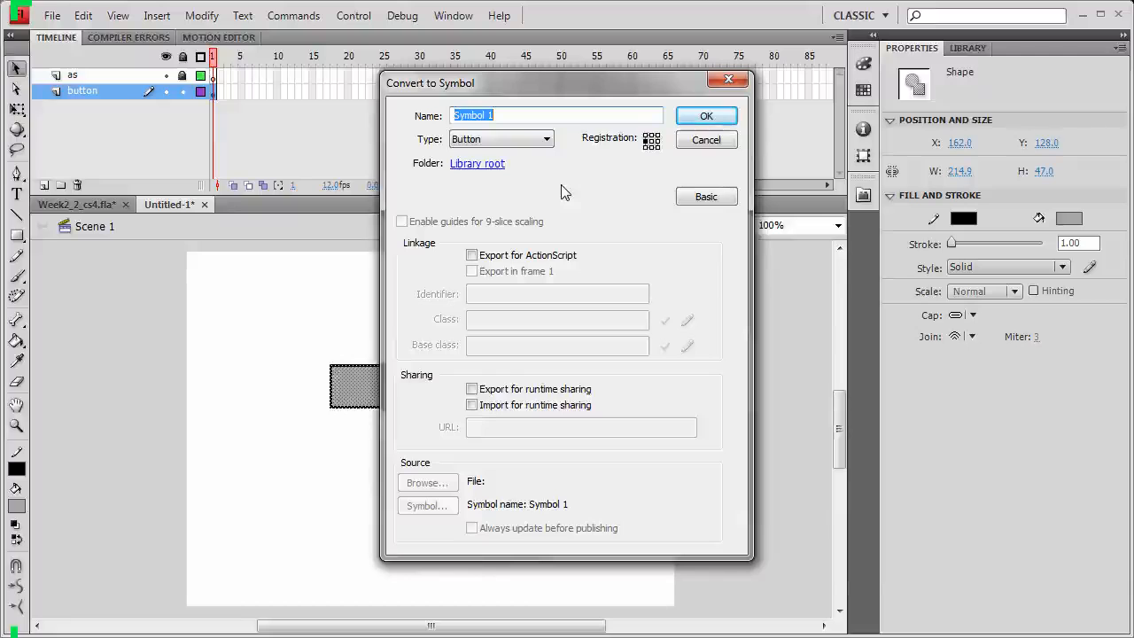
pyautogui.write('mc_button')
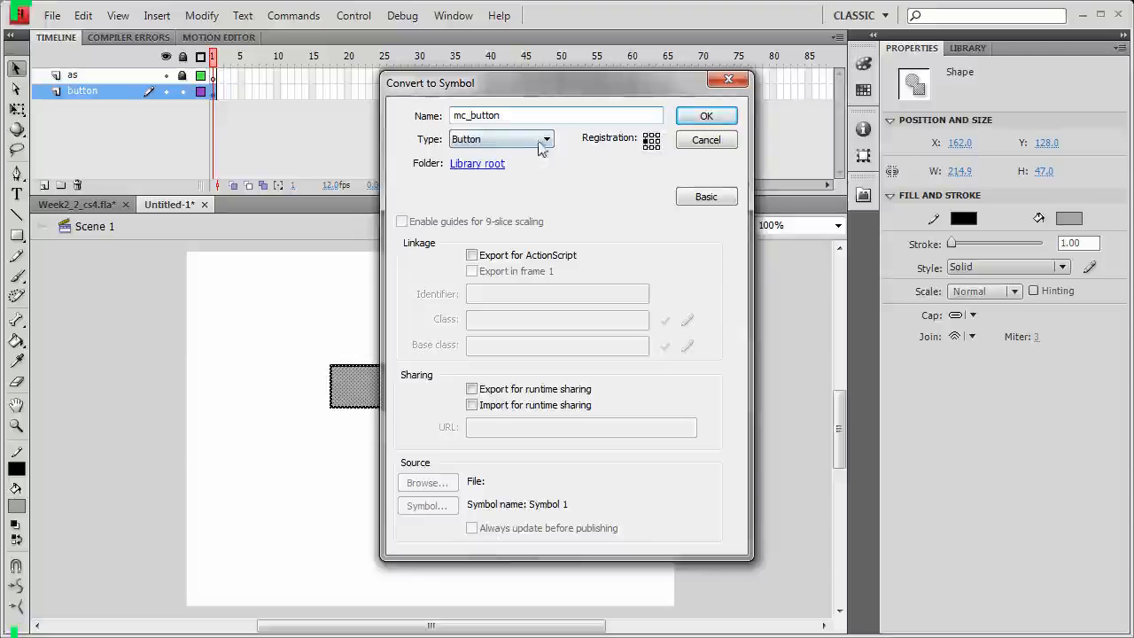
pyautogui.click(542, 143)
pyautogui.click(543, 155)
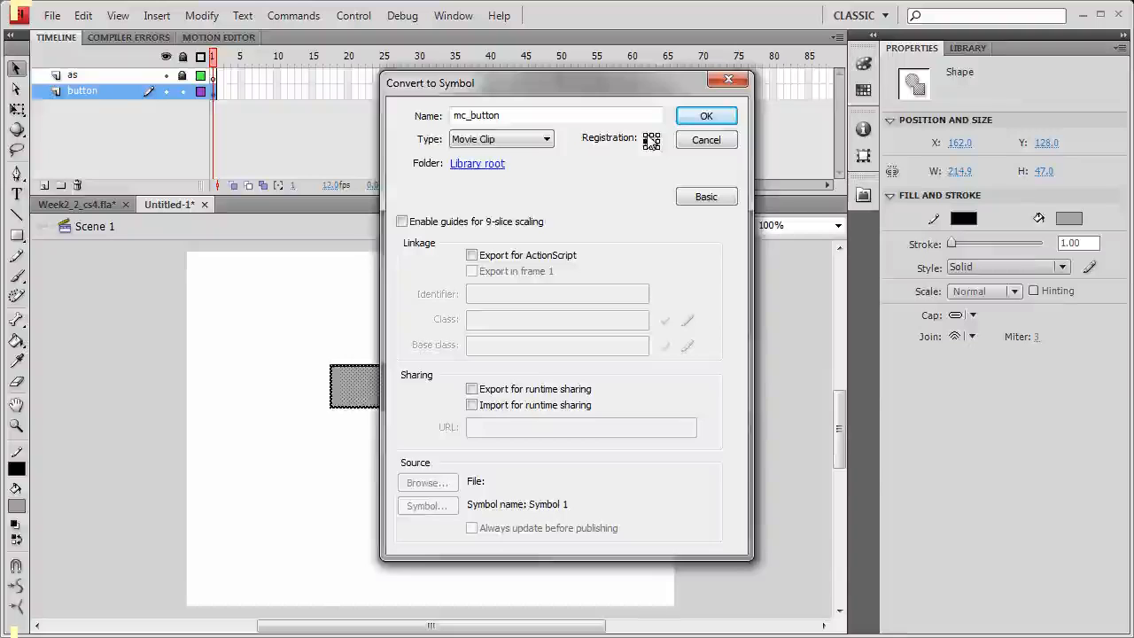
pyautogui.press('Return')
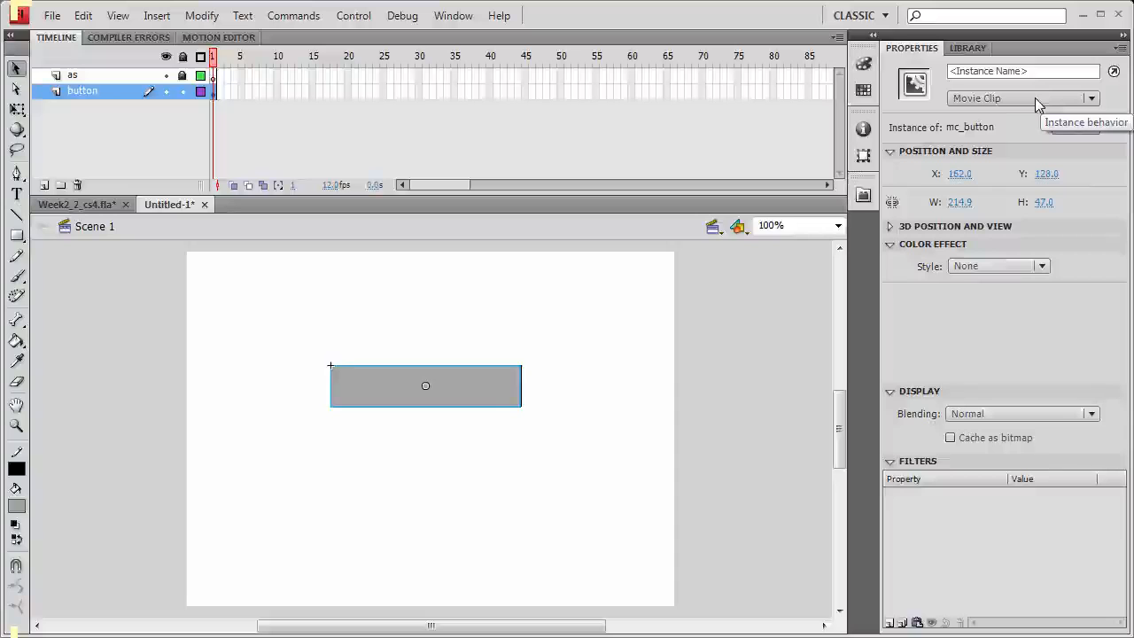
pyautogui.moveTo(484, 395); pyautogui.dragTo(502, 365)
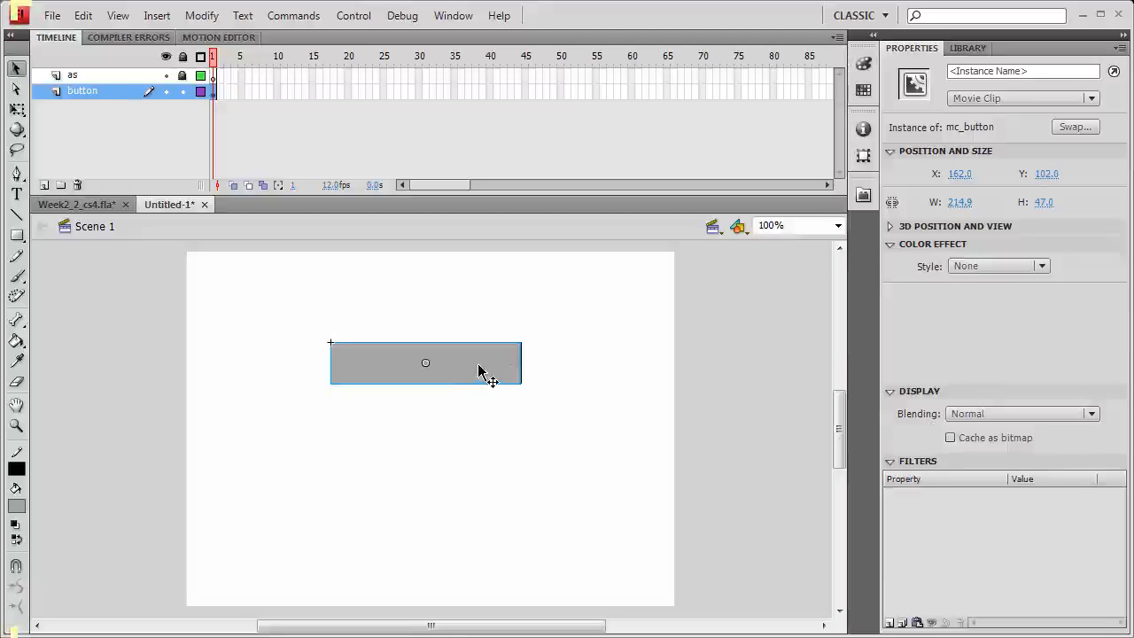
# - Inside mc_button, create a motion tween from the rectangle on Layer 1 and extend its span to frame 24
pyautogui.doubleClick(479, 370)
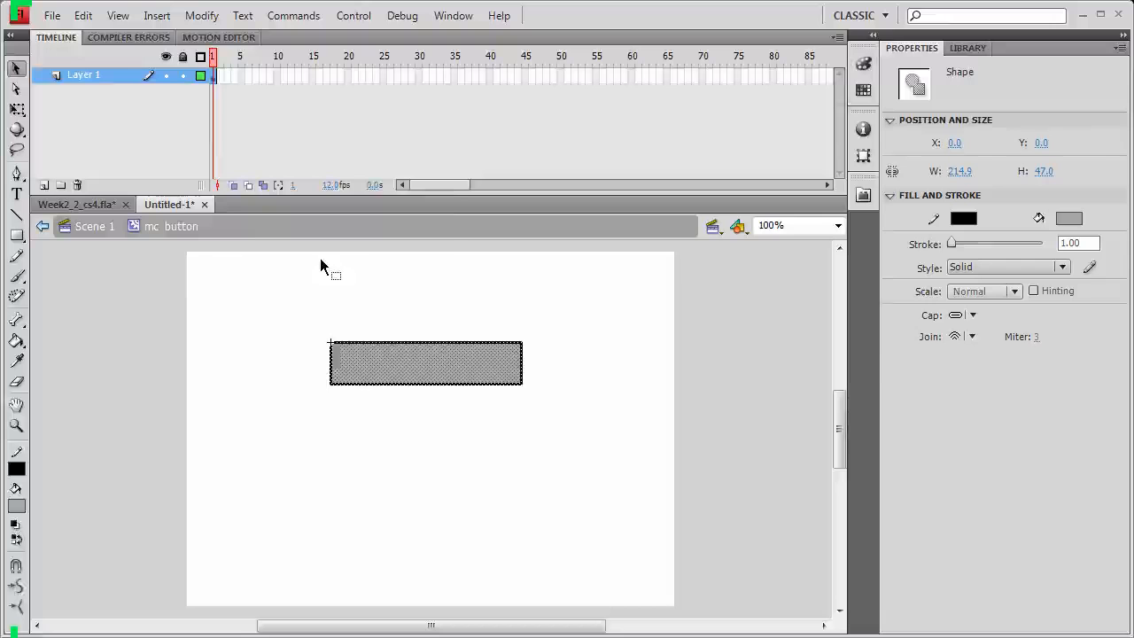
pyautogui.rightClick(216, 76)
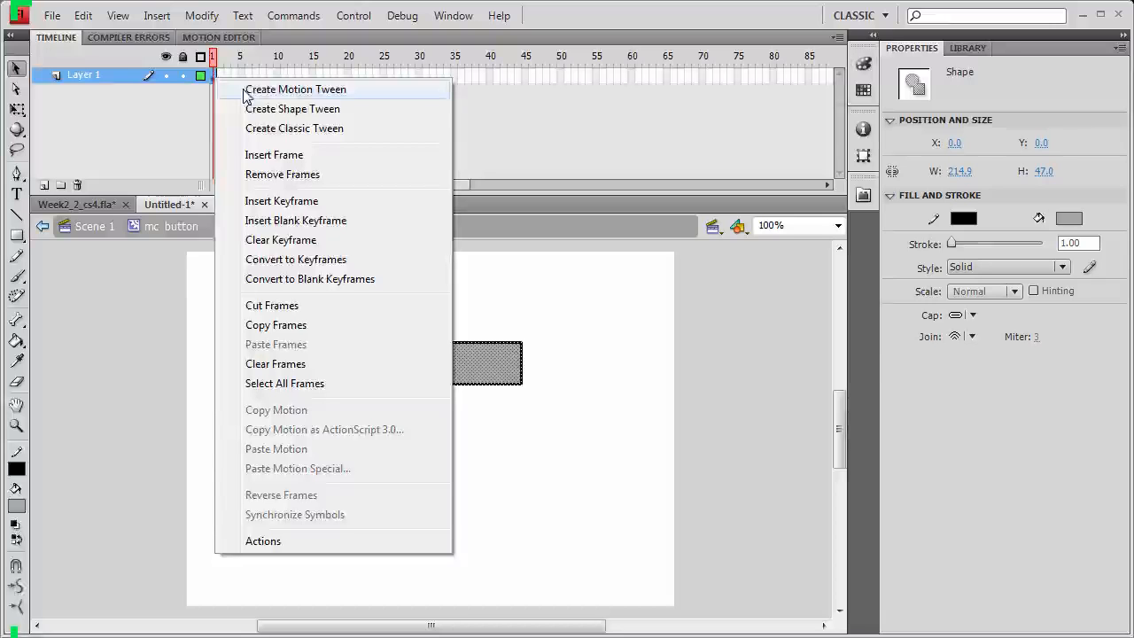
pyautogui.click(246, 91)
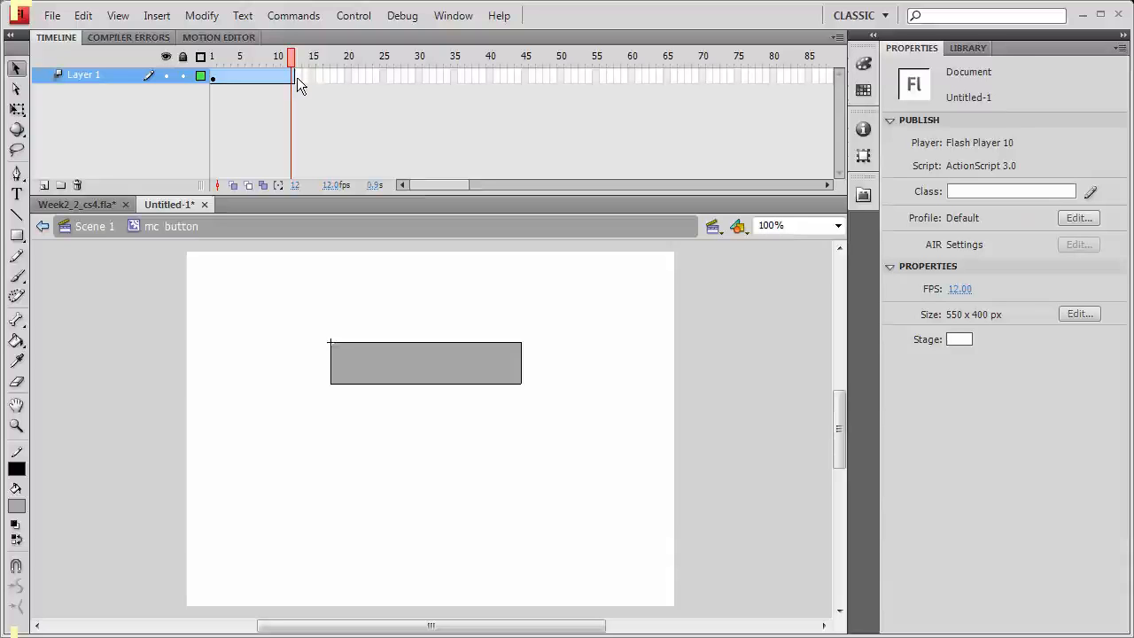
pyautogui.moveTo(297, 78); pyautogui.dragTo(376, 77)
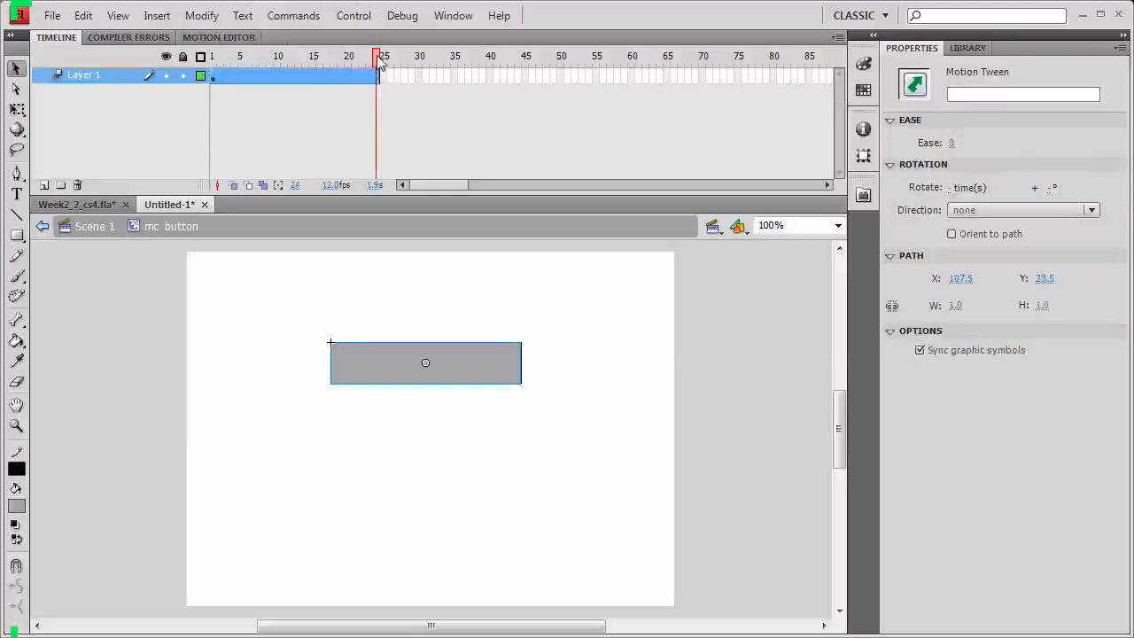
# - Insert keyframes at frames 12 and 24 of the tween, and return to frame 1
pyautogui.click(292, 58)
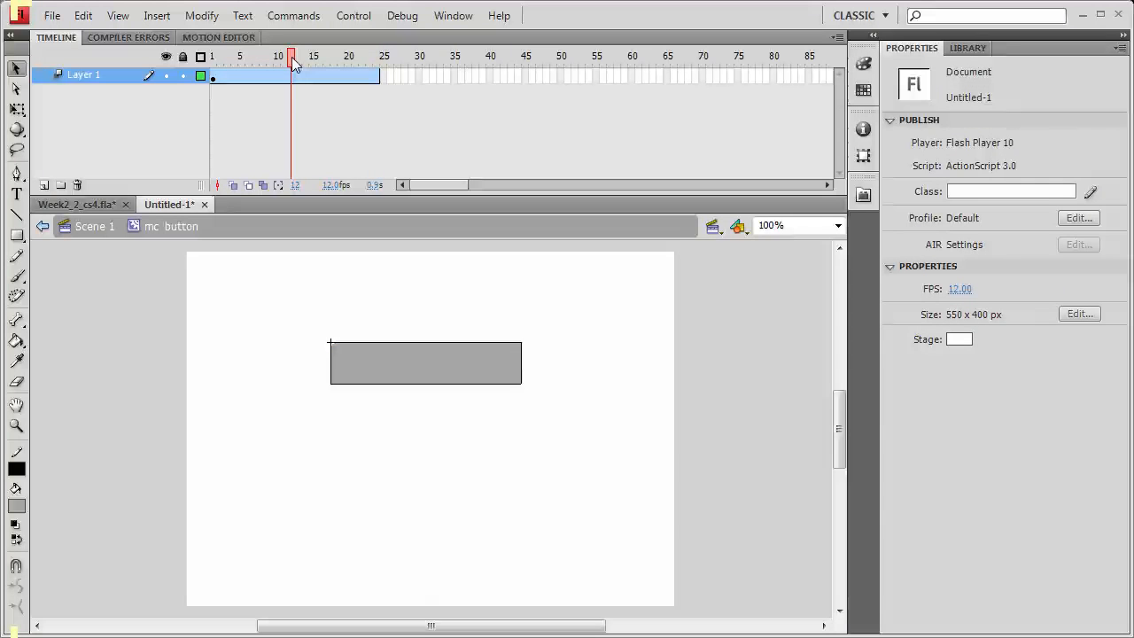
pyautogui.press('F6')
pyautogui.click(379, 60)
pyautogui.press('F6')
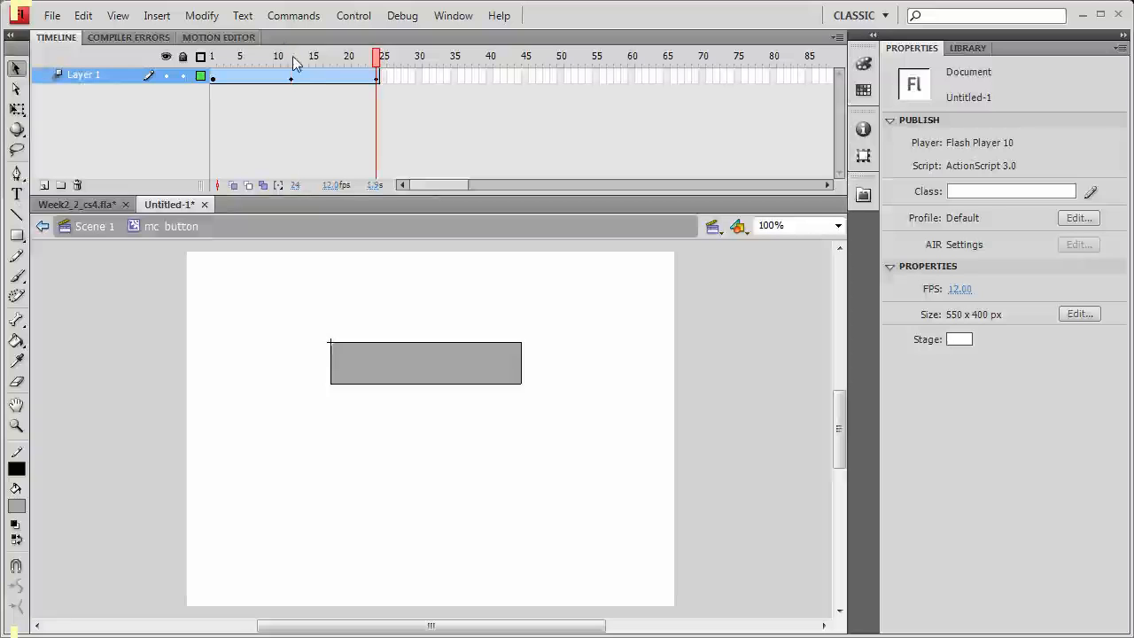
pyautogui.hotkey('shift', ',')
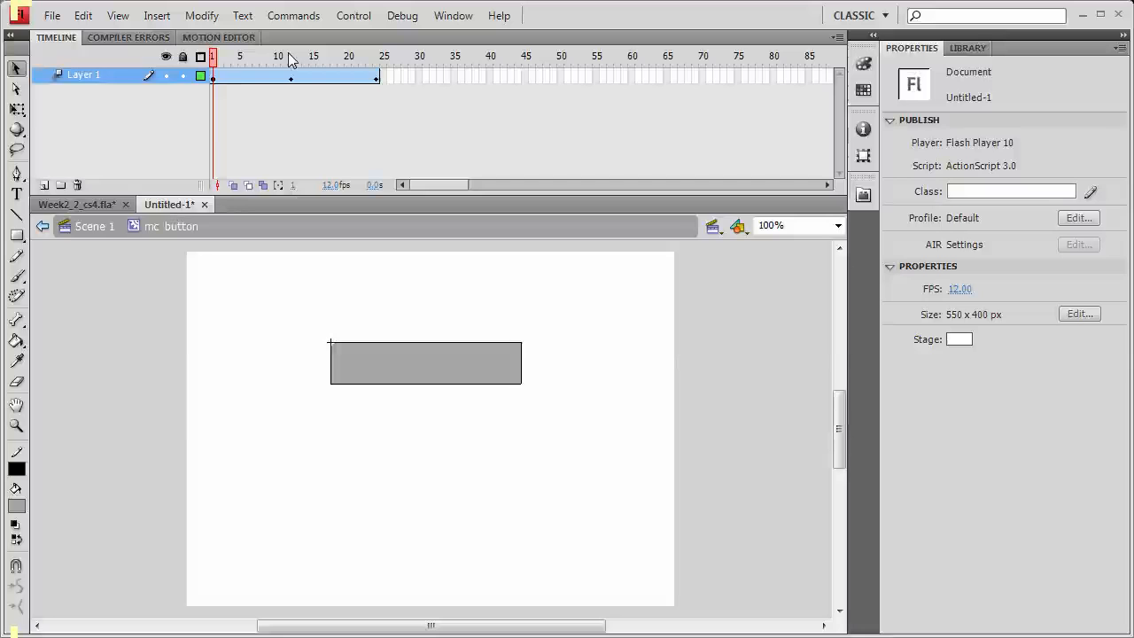
# - At frame 24, apply the Brightness color effect style to the tweened rectangle clip
pyautogui.click(377, 79)
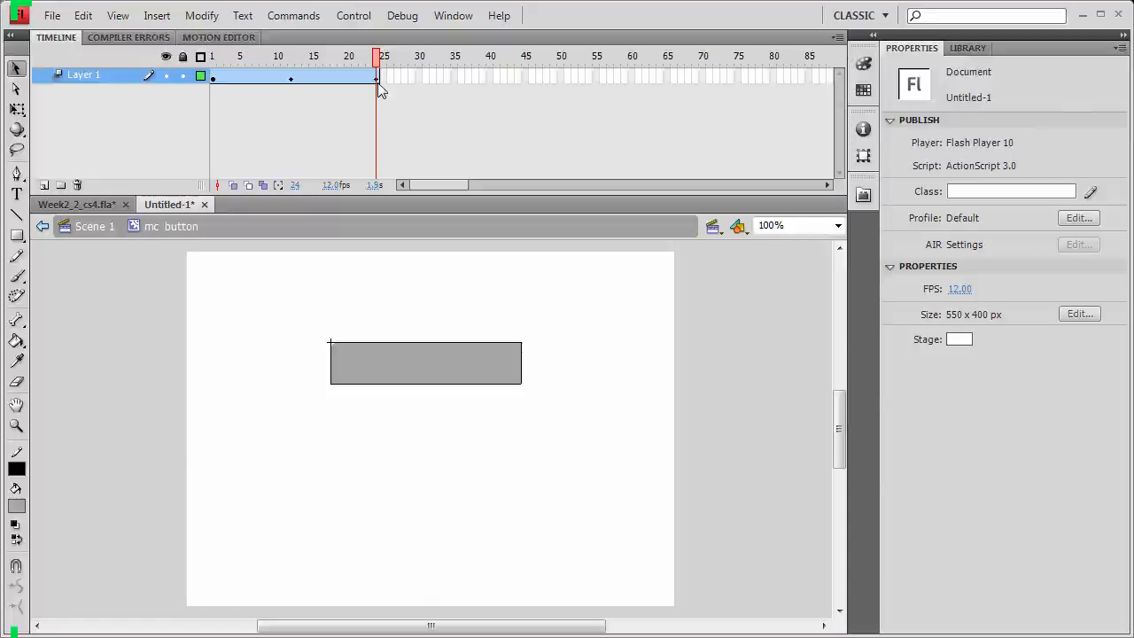
pyautogui.click(378, 83)
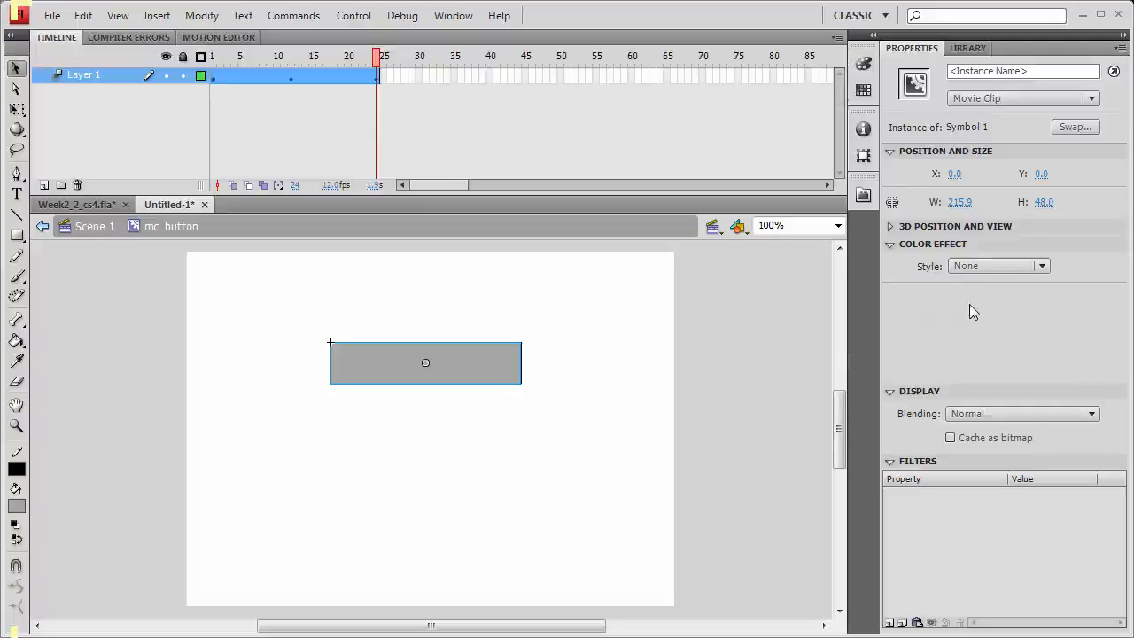
pyautogui.click(999, 266)
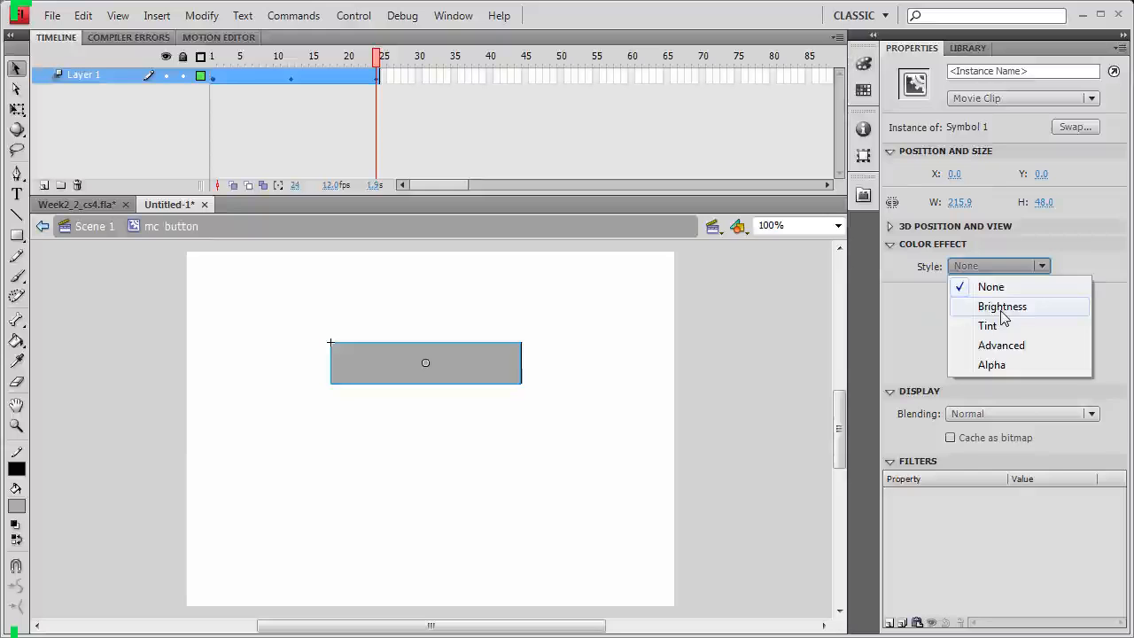
pyautogui.click(1003, 310)
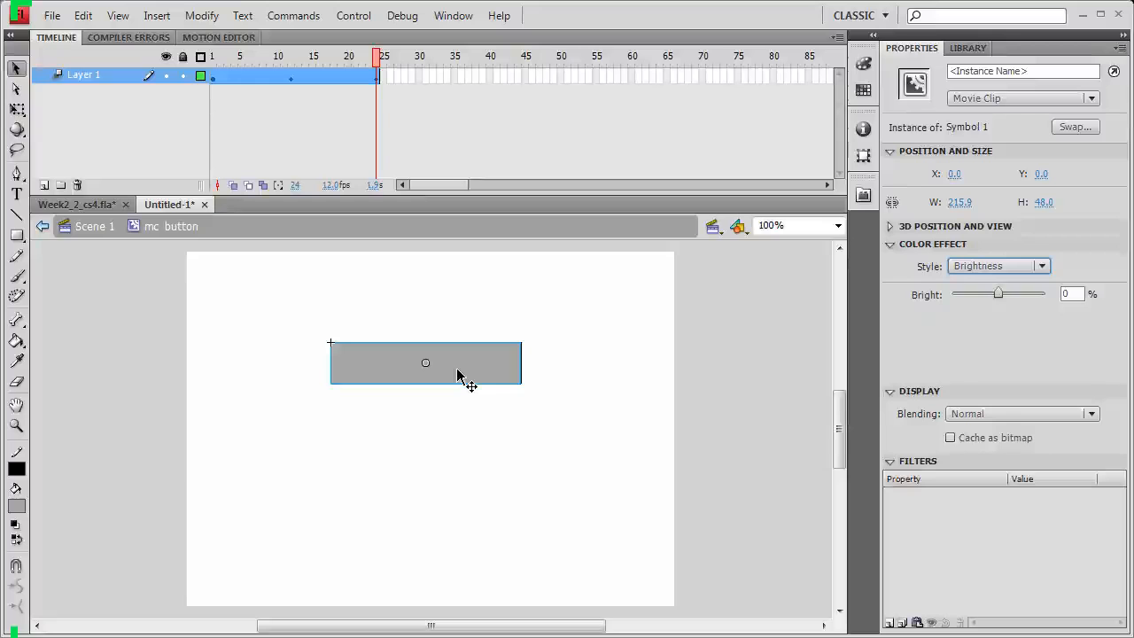
# - At frame 12, set the rectangle clip's brightness to 40%
pyautogui.click(213, 56)
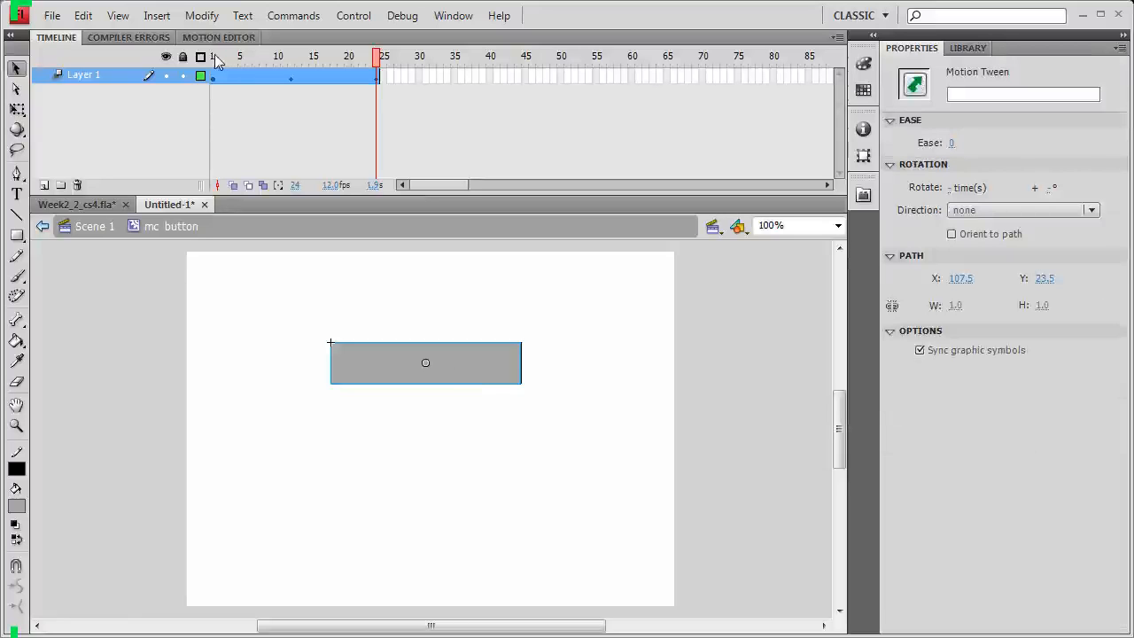
pyautogui.moveTo(216, 56); pyautogui.dragTo(290, 56)
pyautogui.click(427, 362)
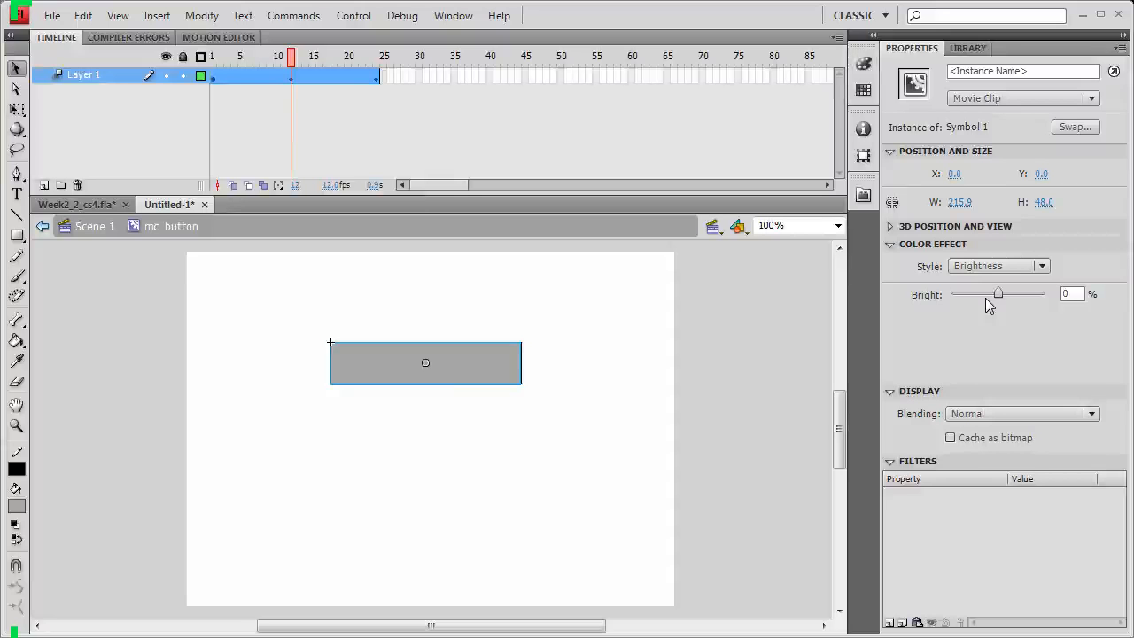
pyautogui.moveTo(997, 294); pyautogui.dragTo(1018, 294)
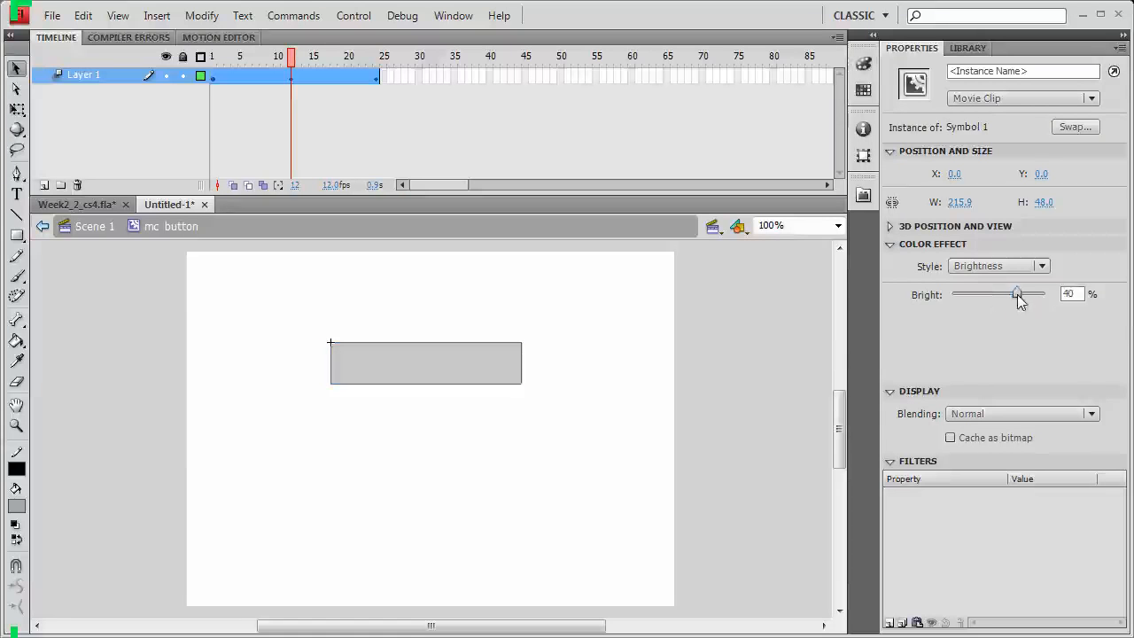
pyautogui.click(529, 296)
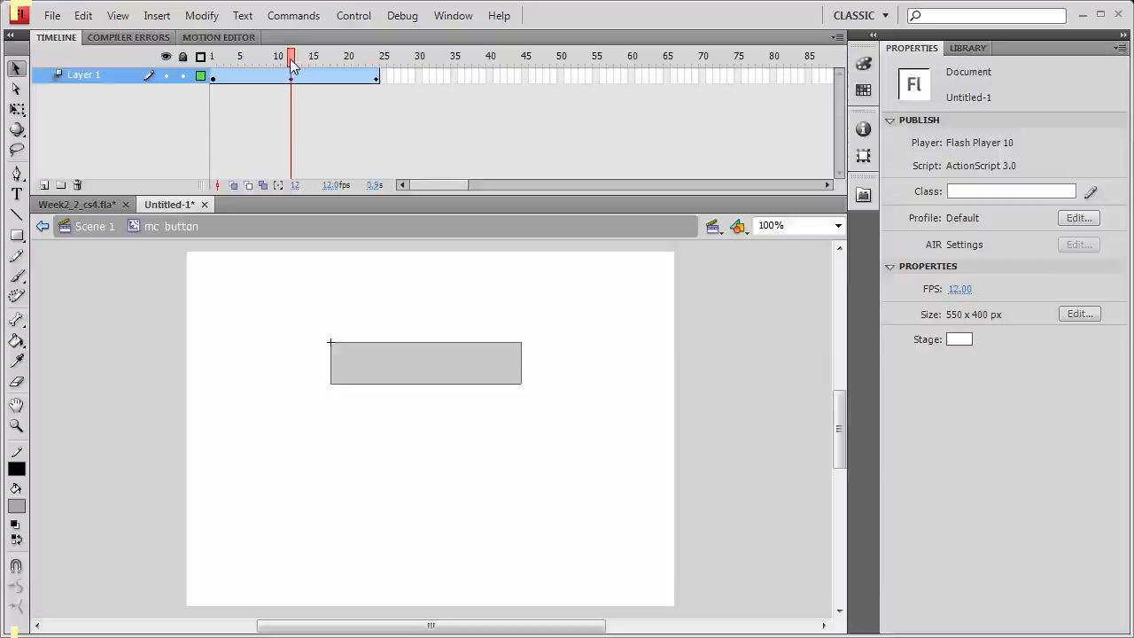
# - At frame 24, set the rectangle clip's brightness to 1%, and scrub back to frame 1
pyautogui.moveTo(292, 64); pyautogui.dragTo(323, 60)
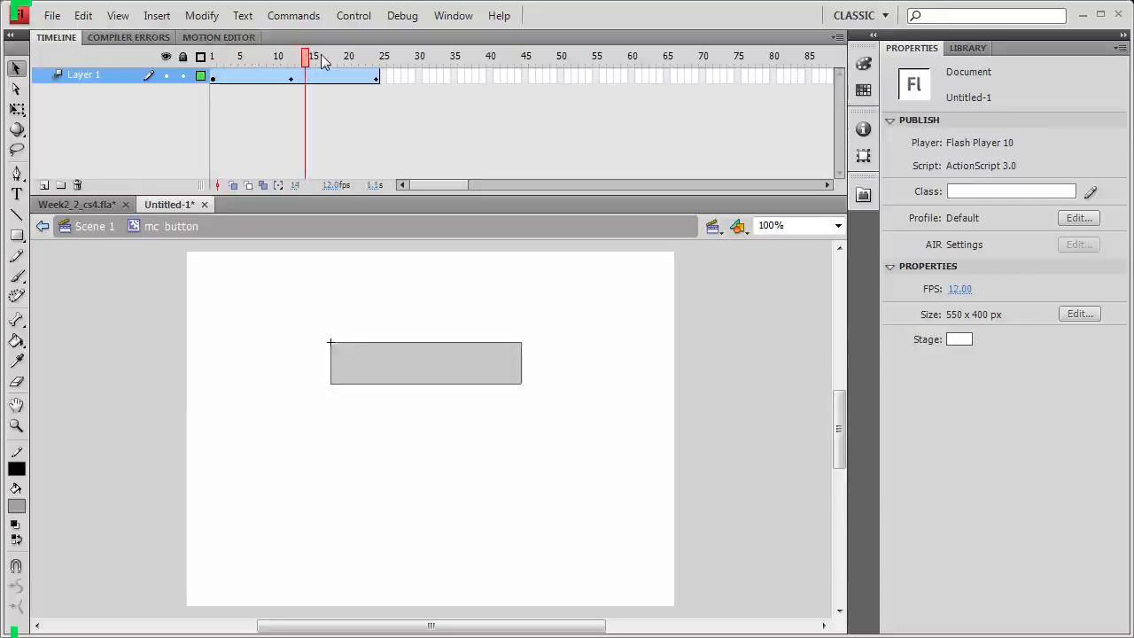
pyautogui.moveTo(323, 60); pyautogui.dragTo(384, 73)
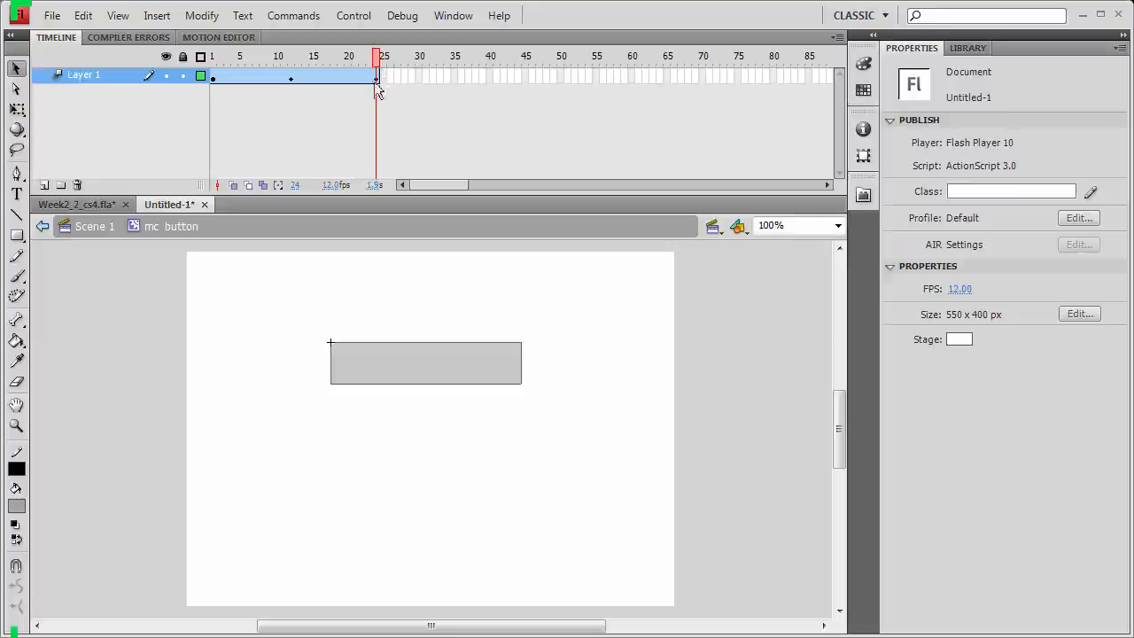
pyautogui.click(492, 379)
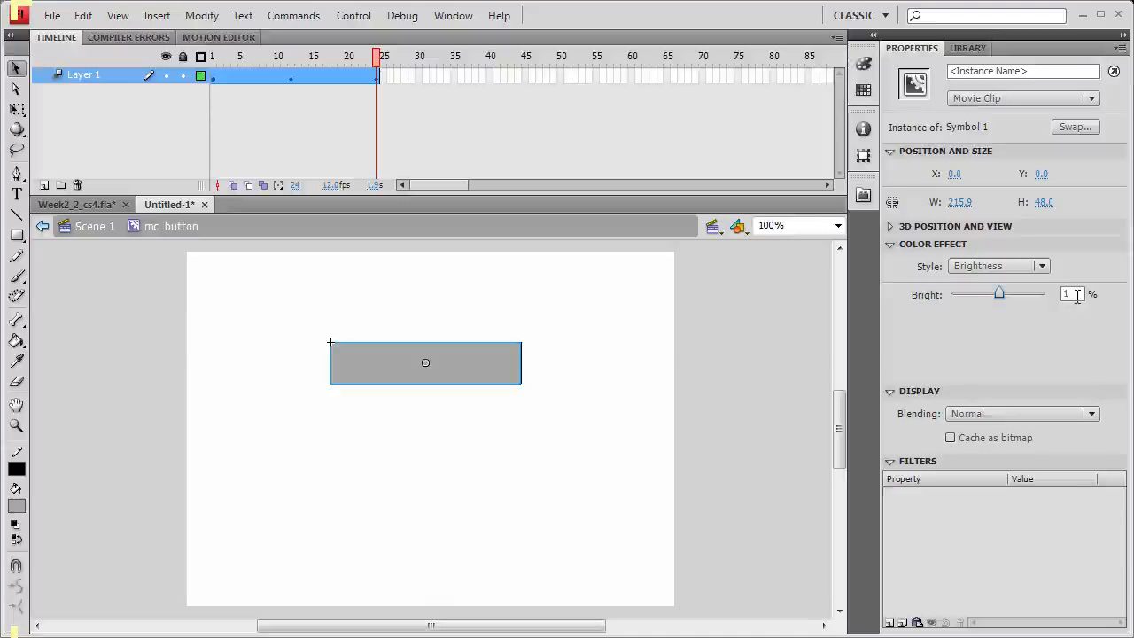
pyautogui.moveTo(378, 61); pyautogui.dragTo(228, 59)
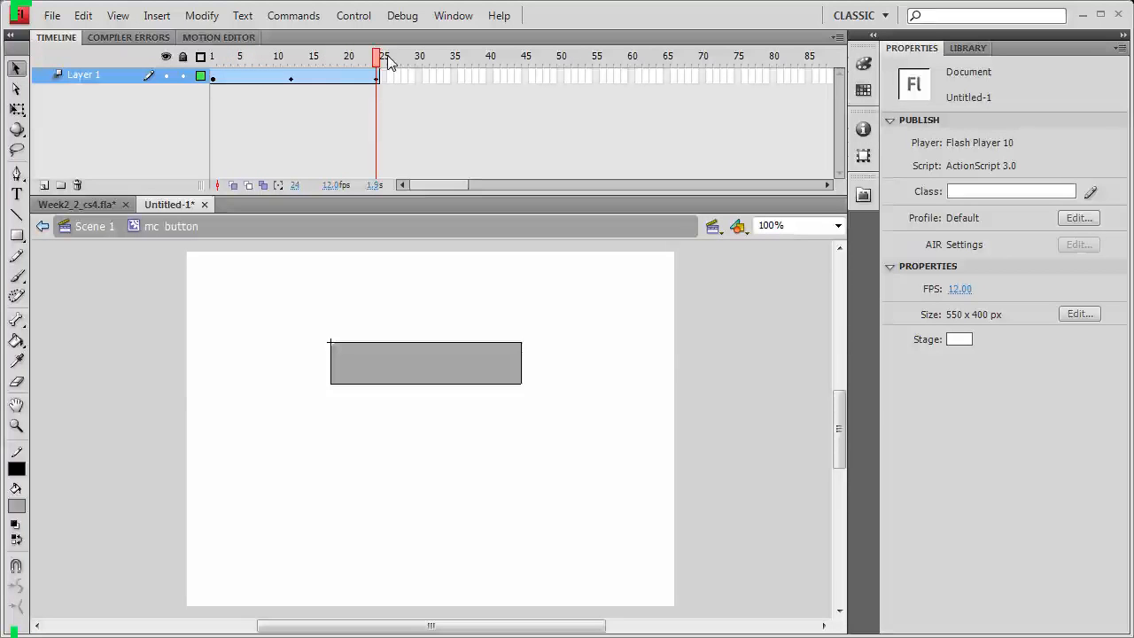
# - Rename the tween layer as animation
pyautogui.doubleClick(84, 75)
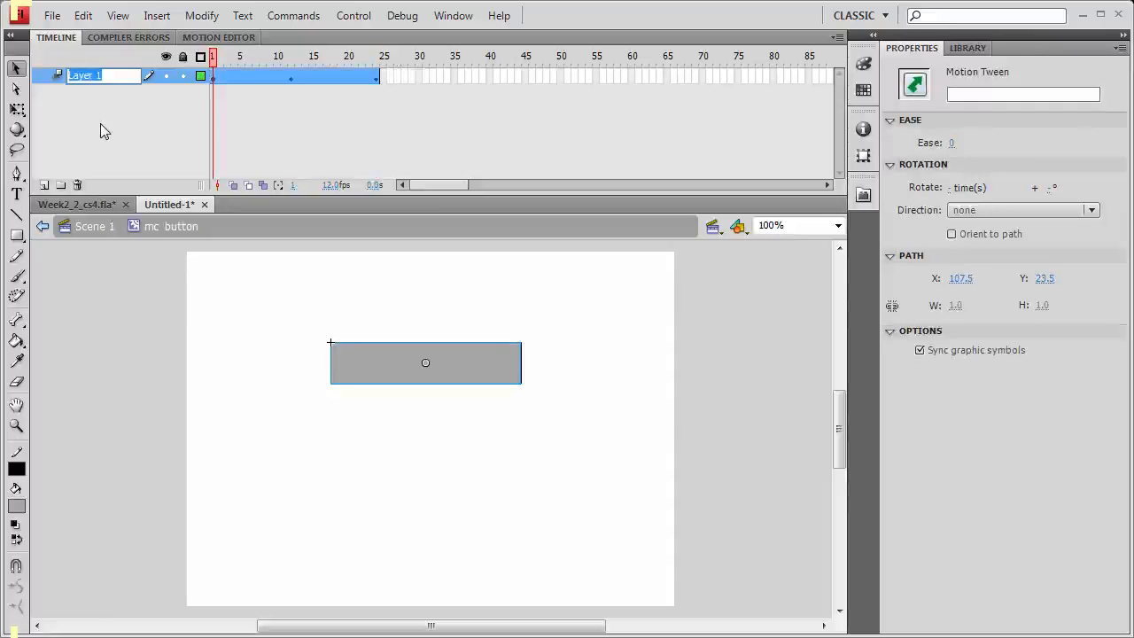
pyautogui.write('animation')
pyautogui.press('Return')
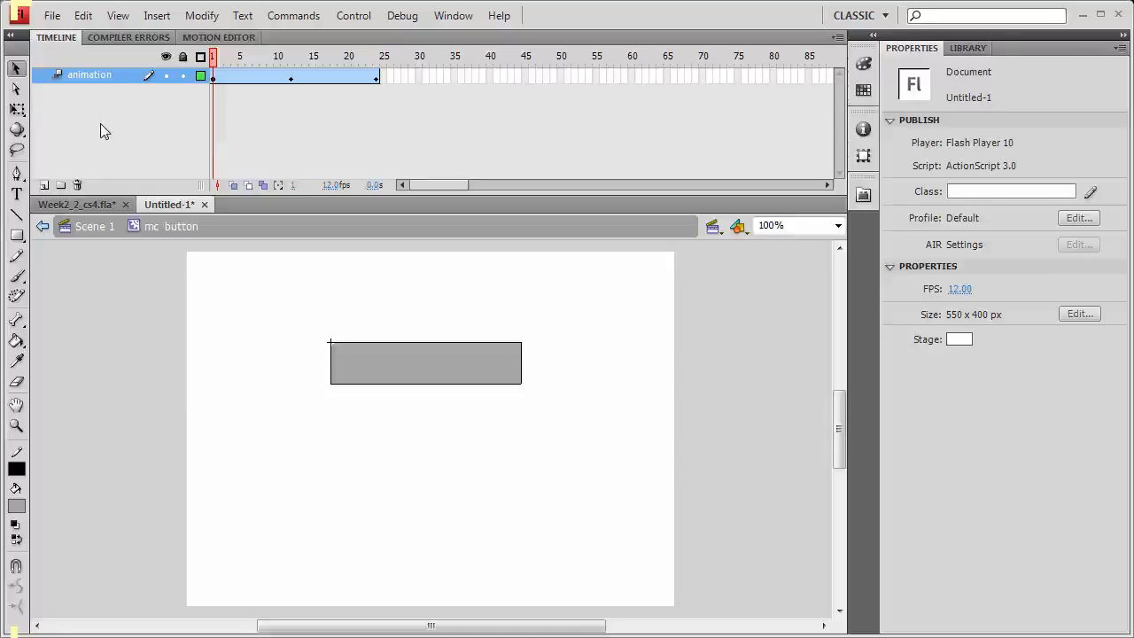
# - Add a layer above the animation layer and name it labels
pyautogui.click(44, 185)
pyautogui.doubleClick(81, 76)
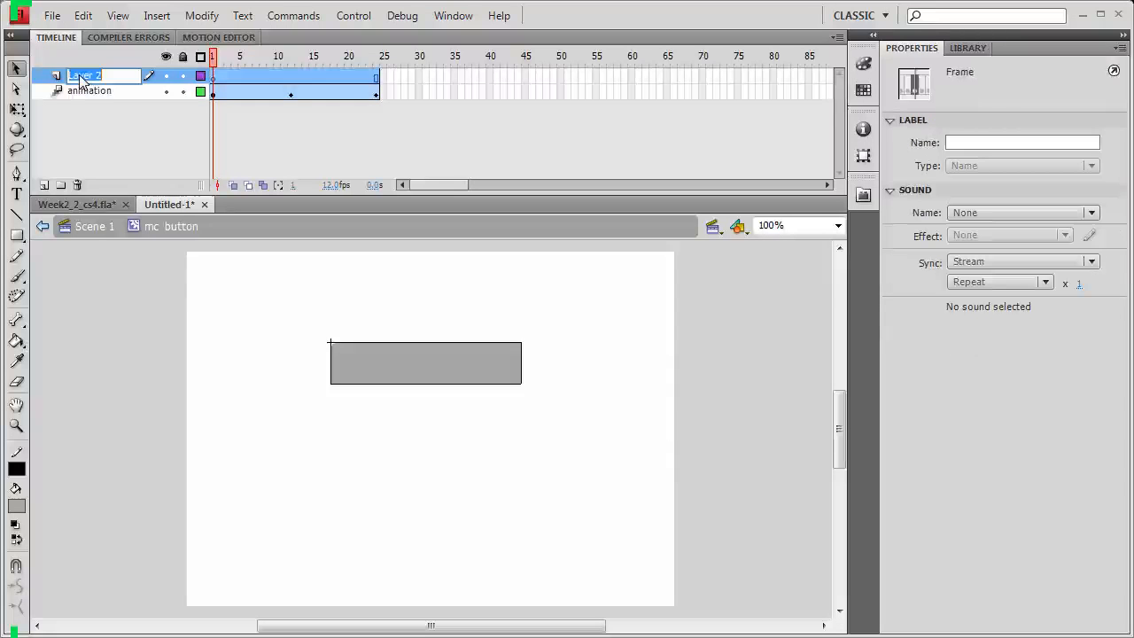
pyautogui.write('labels')
pyautogui.press('Return')
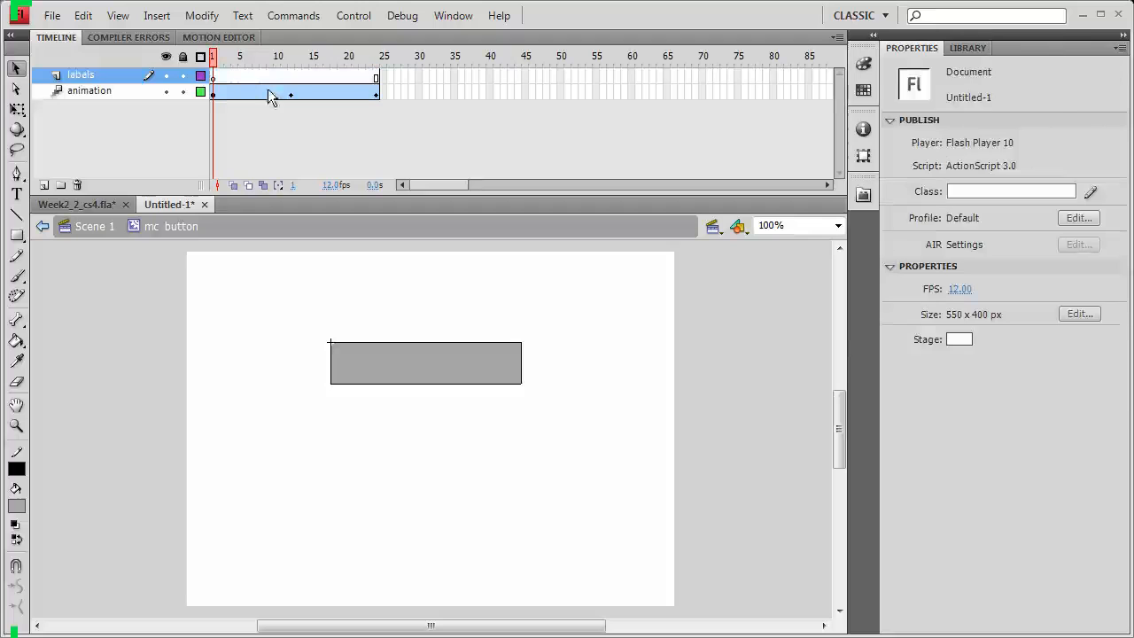
# - Insert keyframes at frames 2 and 13 of the labels layer
pyautogui.click(221, 75)
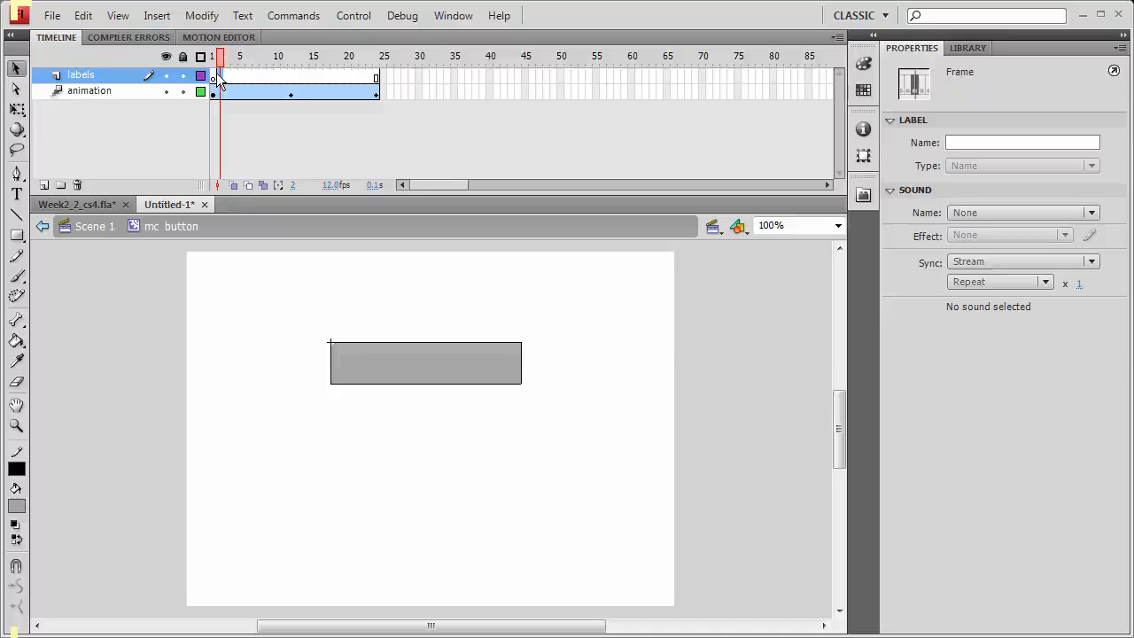
pyautogui.moveTo(218, 78); pyautogui.dragTo(301, 82)
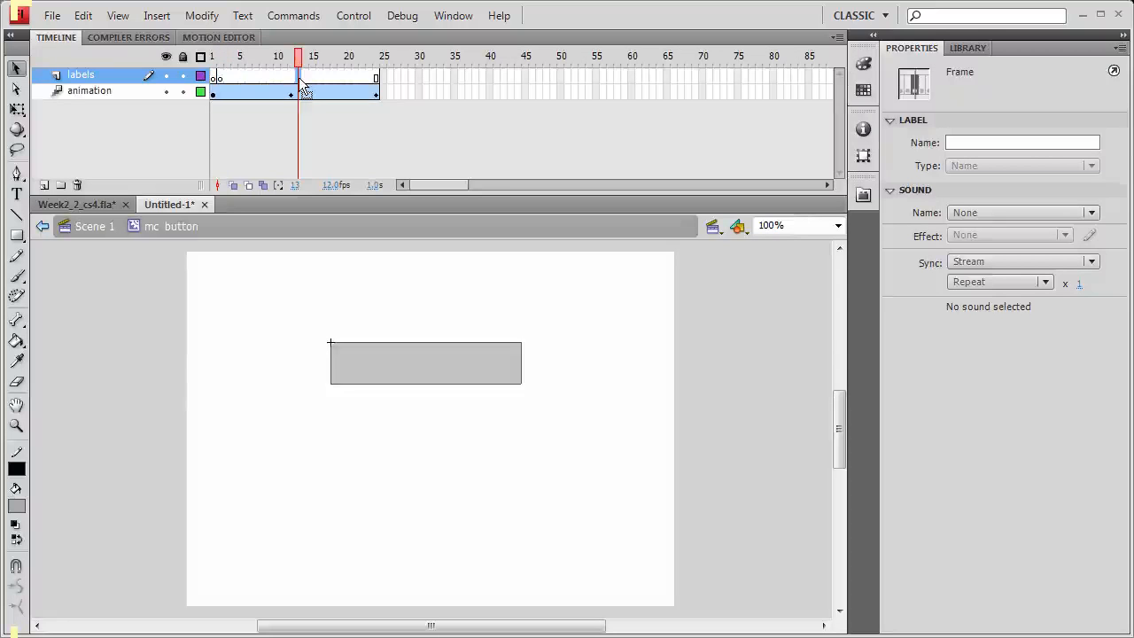
pyautogui.press('F6')
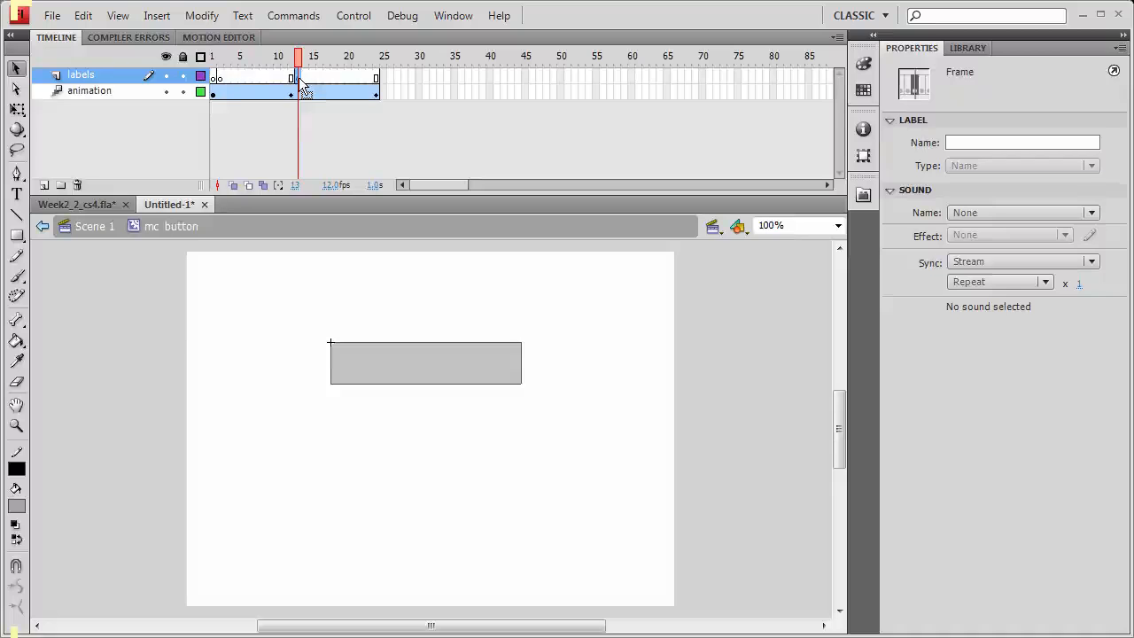
# - Label the frame 2 keyframe on the labels layer "over"
pyautogui.click(222, 78)
pyautogui.click(985, 142)
pyautogui.write('over')
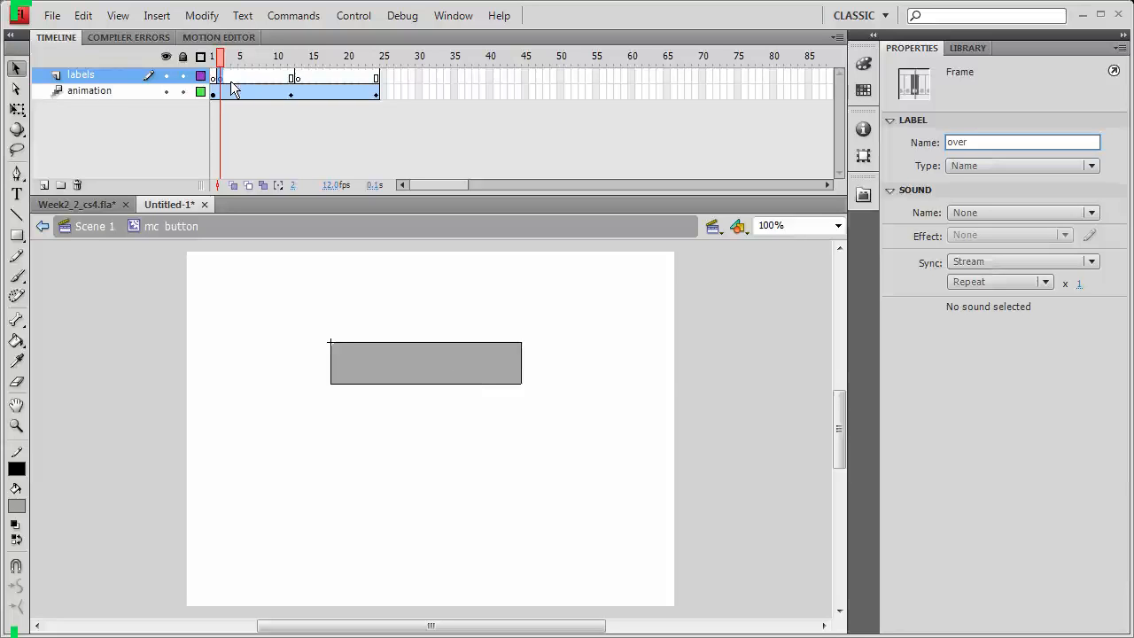
pyautogui.click(293, 57)
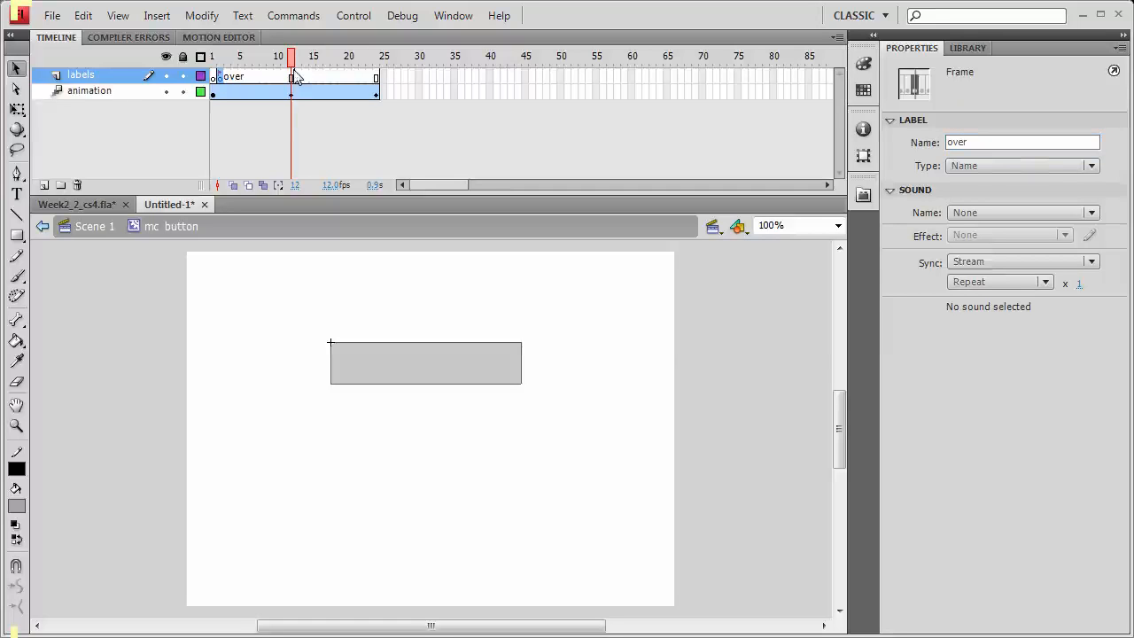
# - Label the frame 13 keyframe on the labels layer "out", and return to frame 1
pyautogui.click(298, 76)
pyautogui.click(969, 144)
pyautogui.write('out')
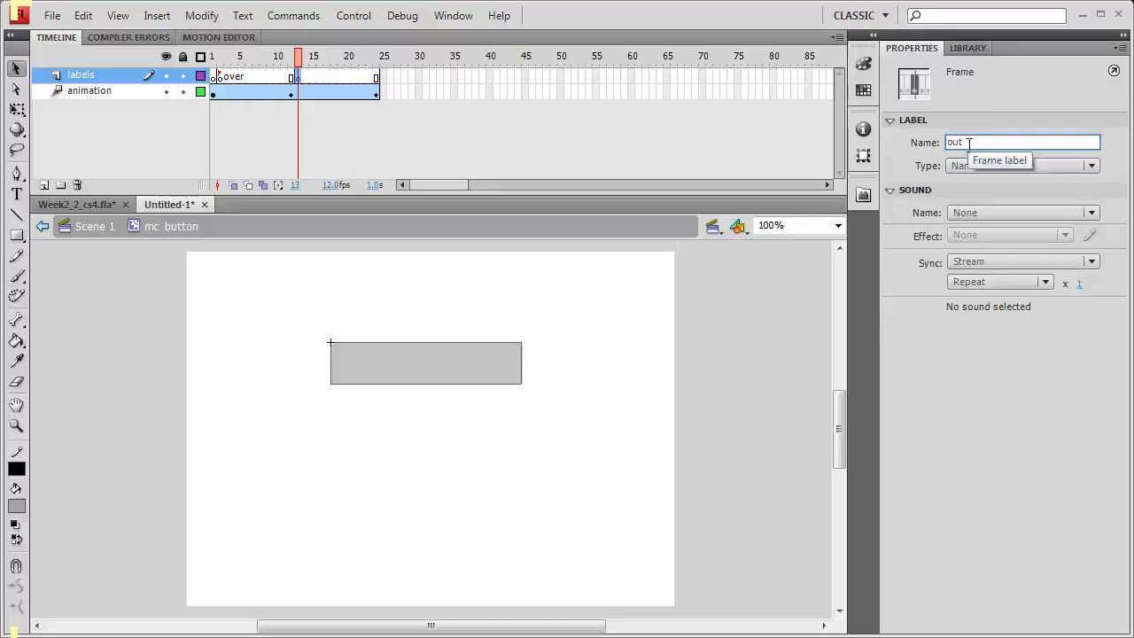
pyautogui.click(293, 56)
pyautogui.click(298, 58)
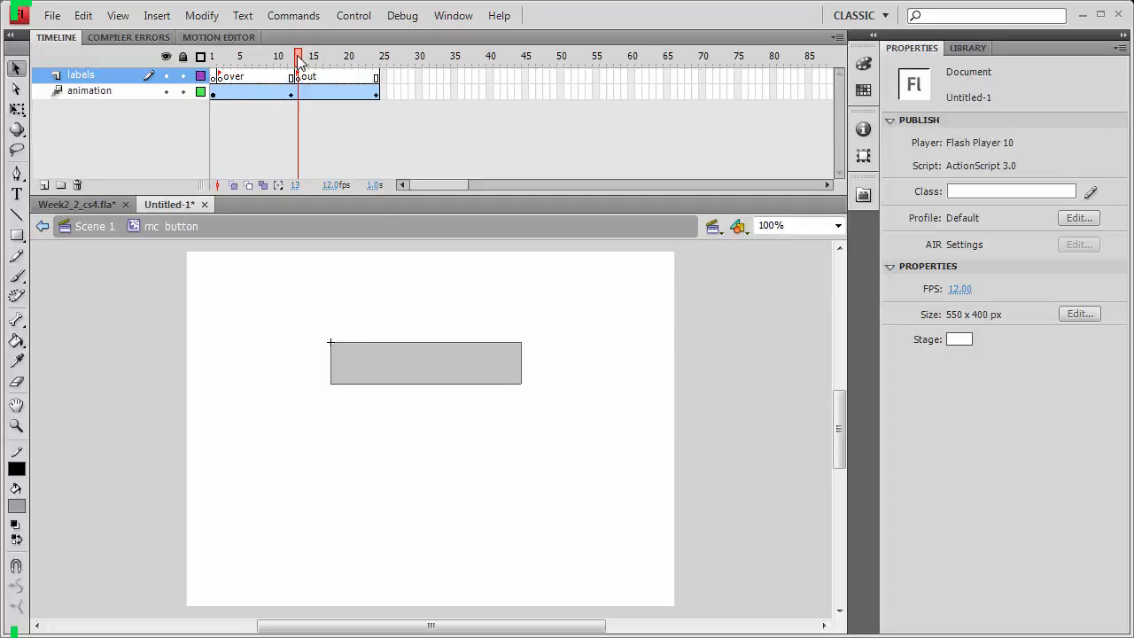
pyautogui.click(377, 57)
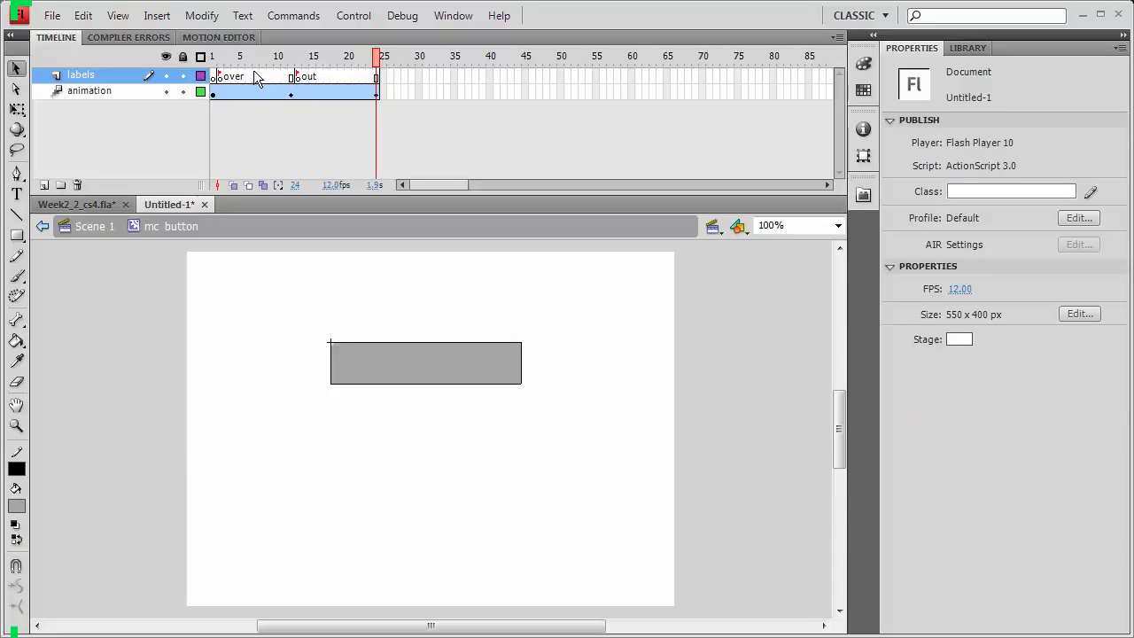
pyautogui.click(212, 56)
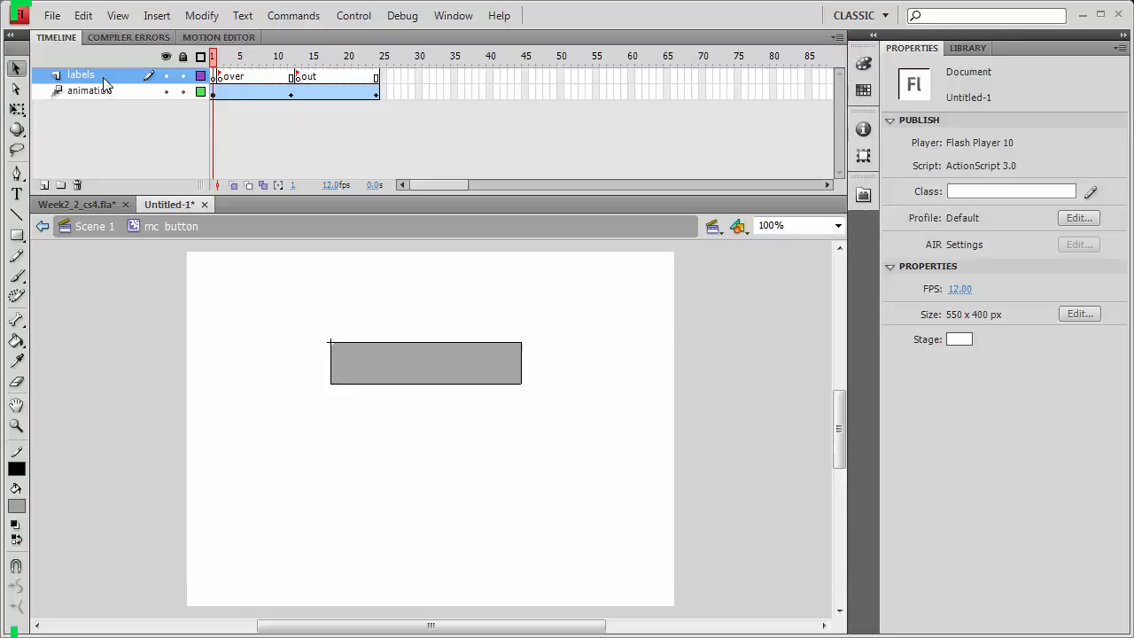
# - Add a layer above the labels layer and name it as
pyautogui.click(104, 78)
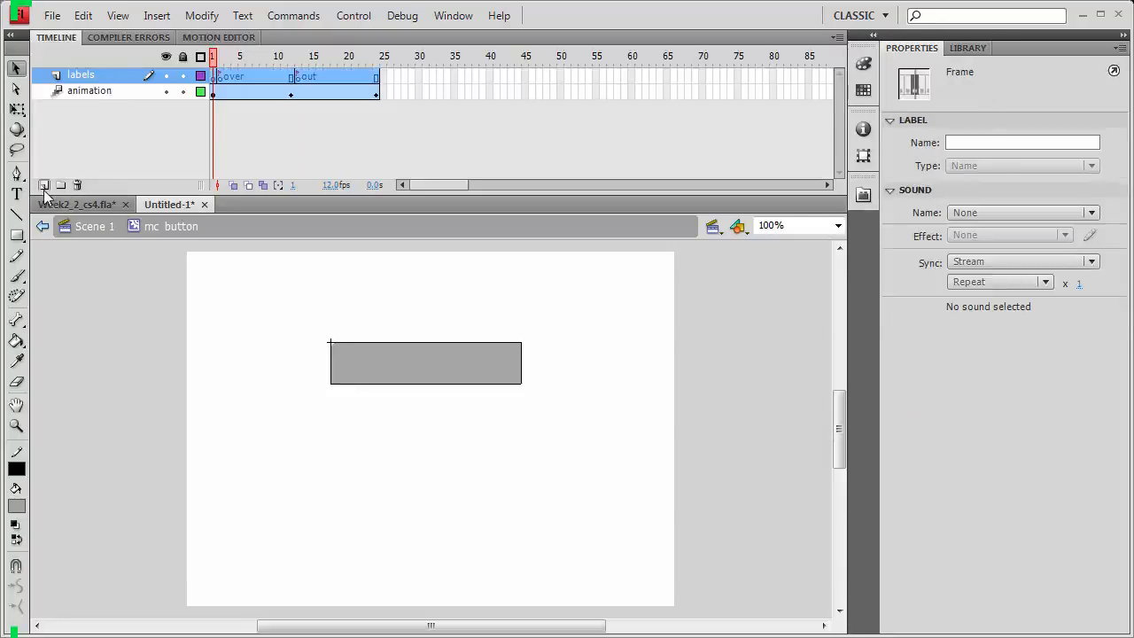
pyautogui.click(43, 188)
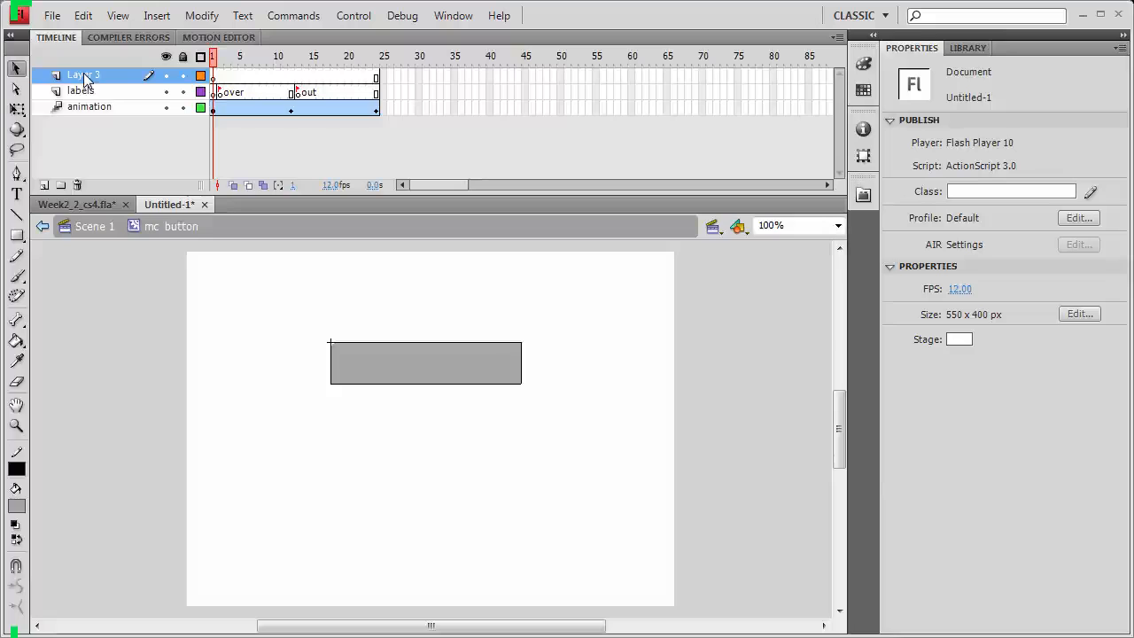
pyautogui.write('as')
pyautogui.press('Return')
# - Test the movie to preview the button's brightness animation, and close the preview
pyautogui.click(214, 75)
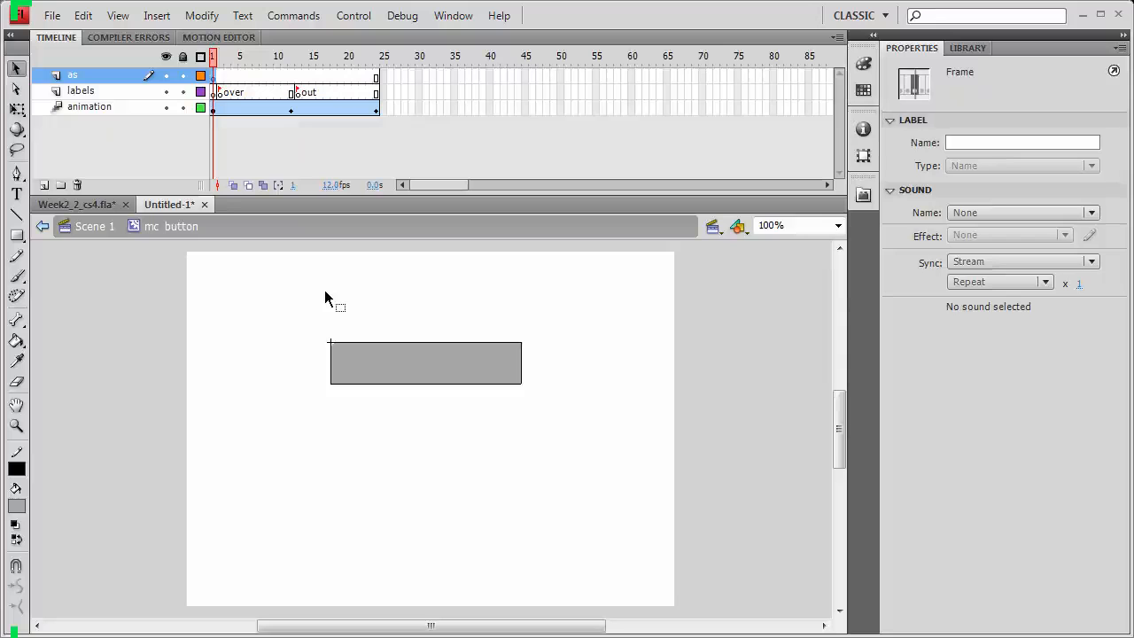
pyautogui.click(325, 291)
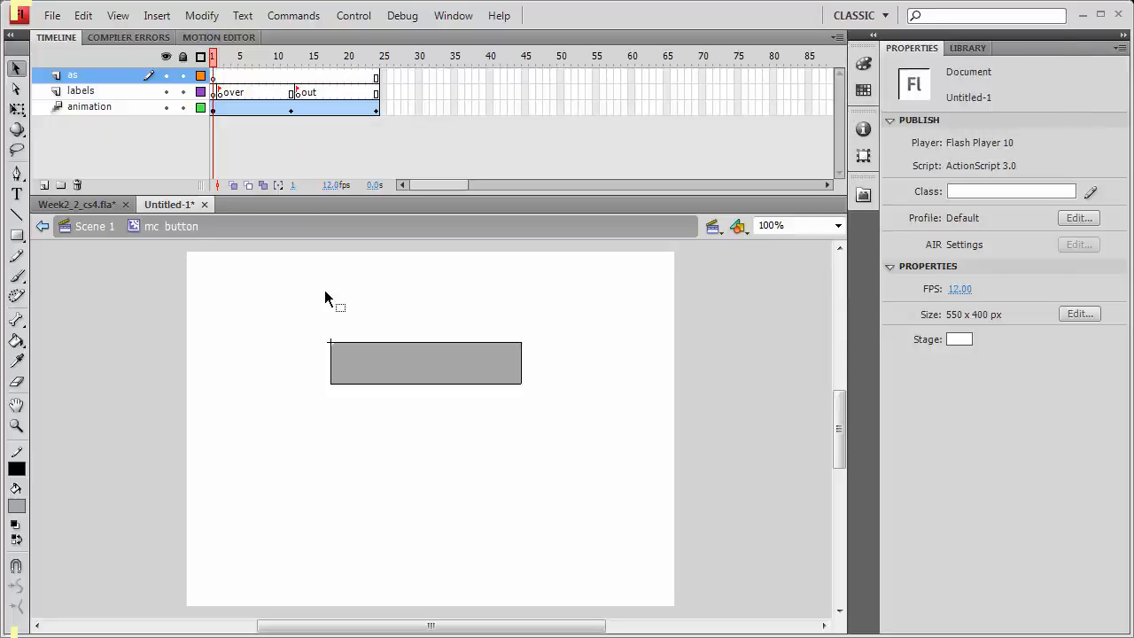
pyautogui.hotkey('ctrl', 'Return')
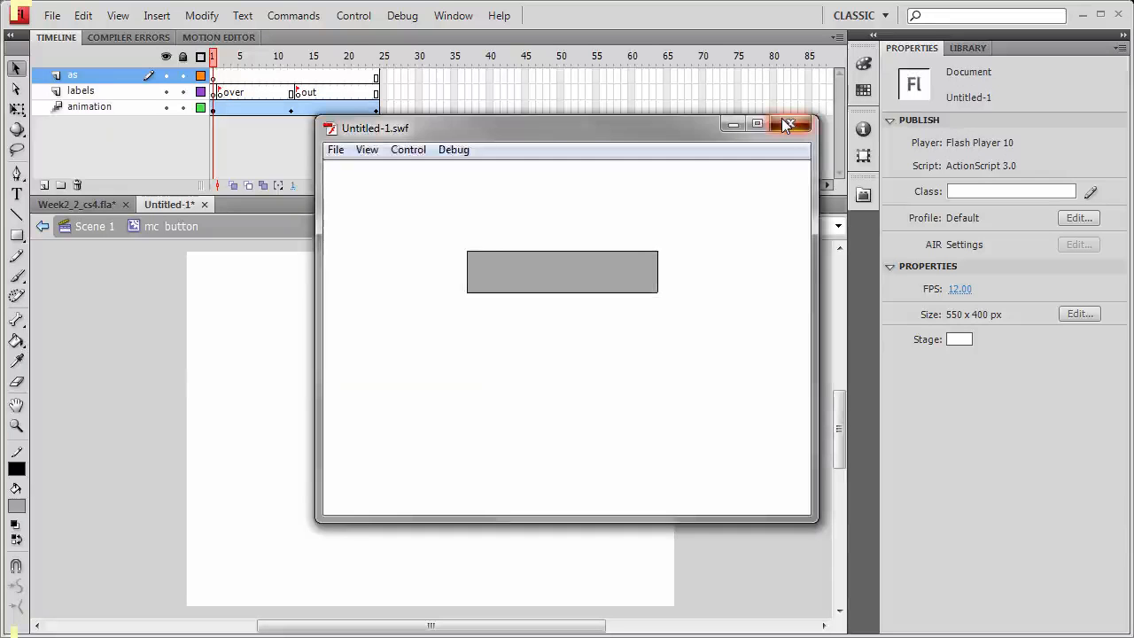
pyautogui.click(784, 124)
# - Add a stop() action to frame 1 of the as layer
pyautogui.click(215, 77)
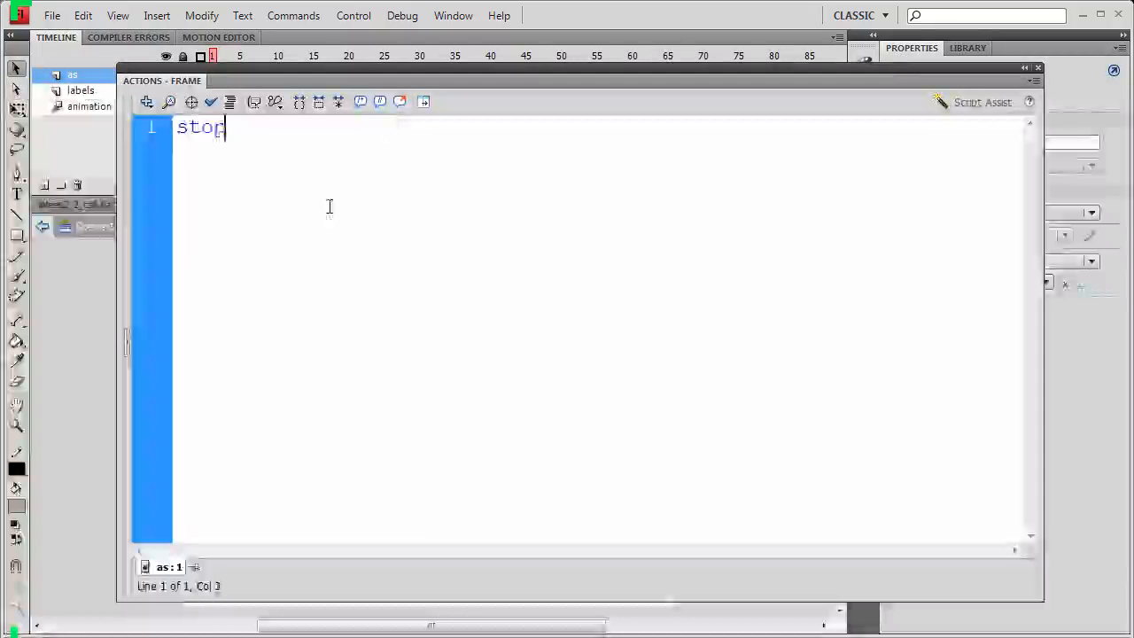
pyautogui.write('()')
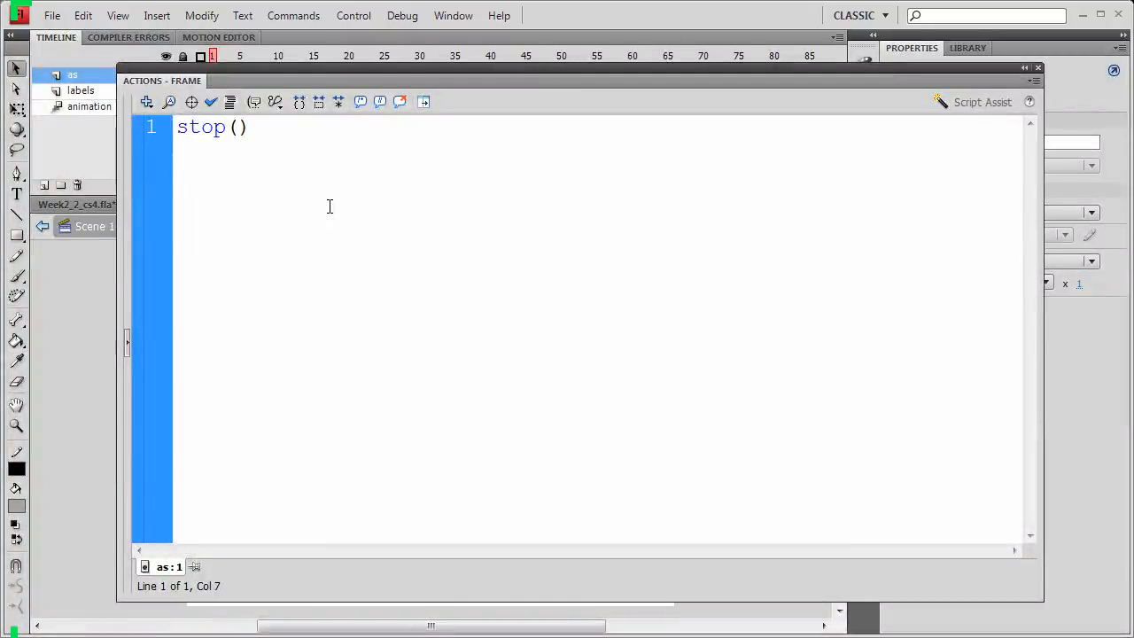
pyautogui.press('F9')
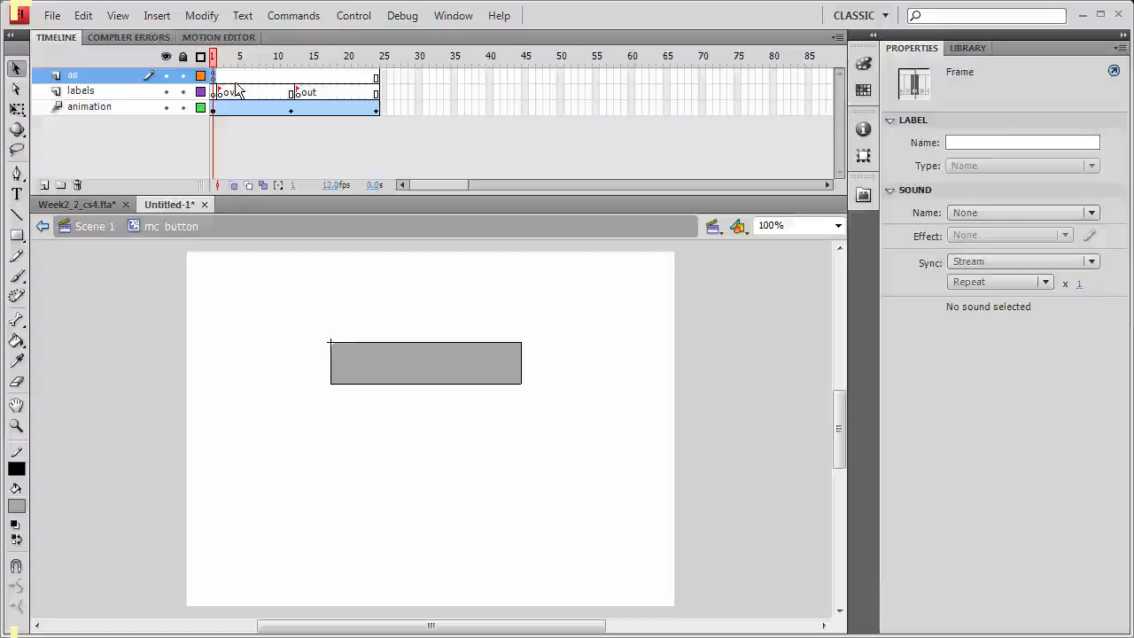
# - Insert a blank keyframe at frame 12 of the as layer and give it a stop(); action
pyautogui.moveTo(226, 58); pyautogui.dragTo(293, 75)
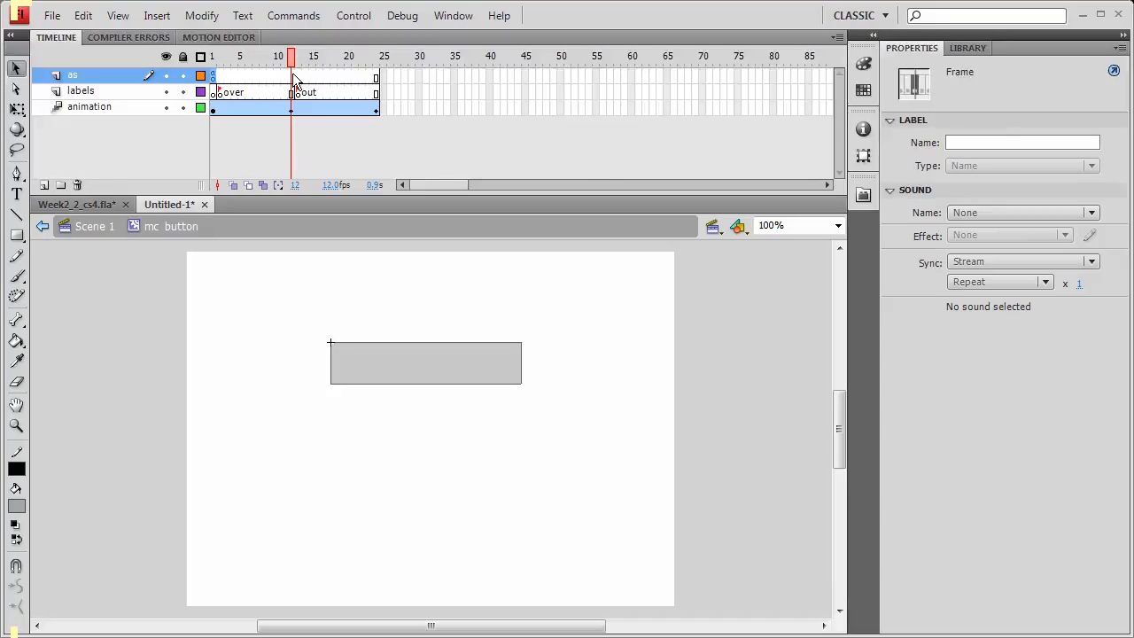
pyautogui.moveTo(293, 75)
pyautogui.mouseDown()
pyautogui.moveTo(381, 65)
pyautogui.moveTo(291, 82)
pyautogui.mouseUp()
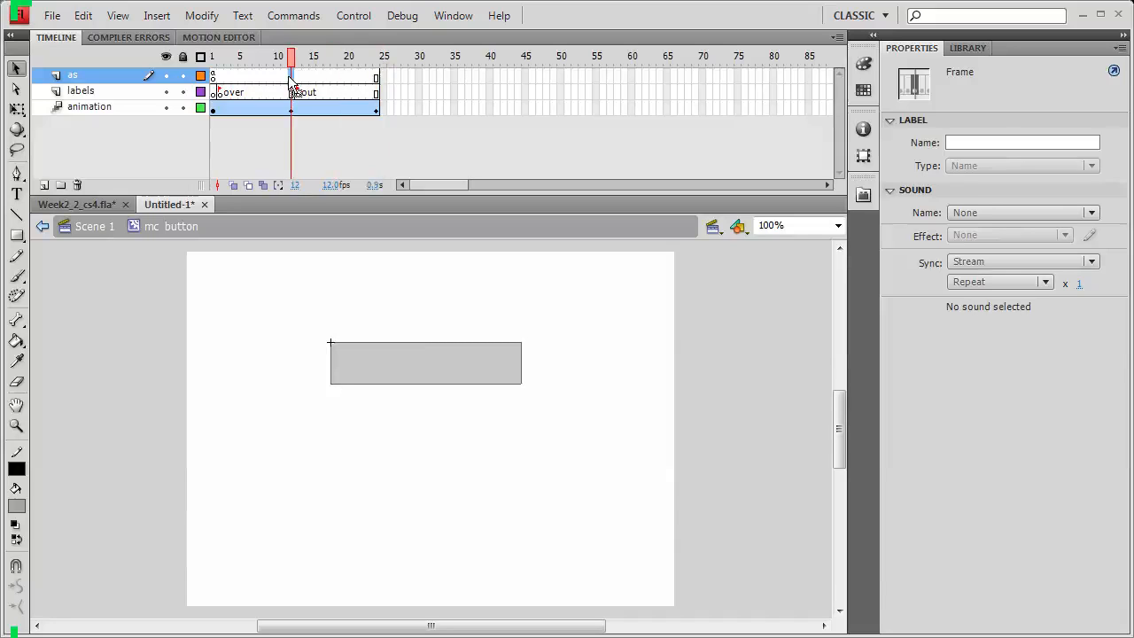
pyautogui.press('F7')
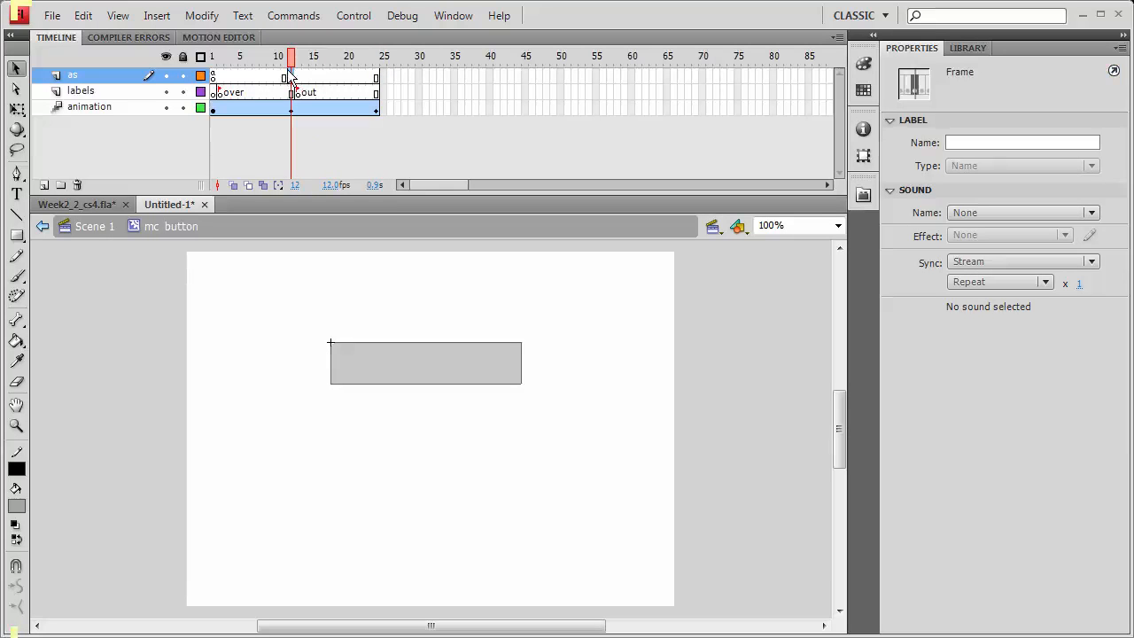
pyautogui.press('F9')
pyautogui.write('stop();')
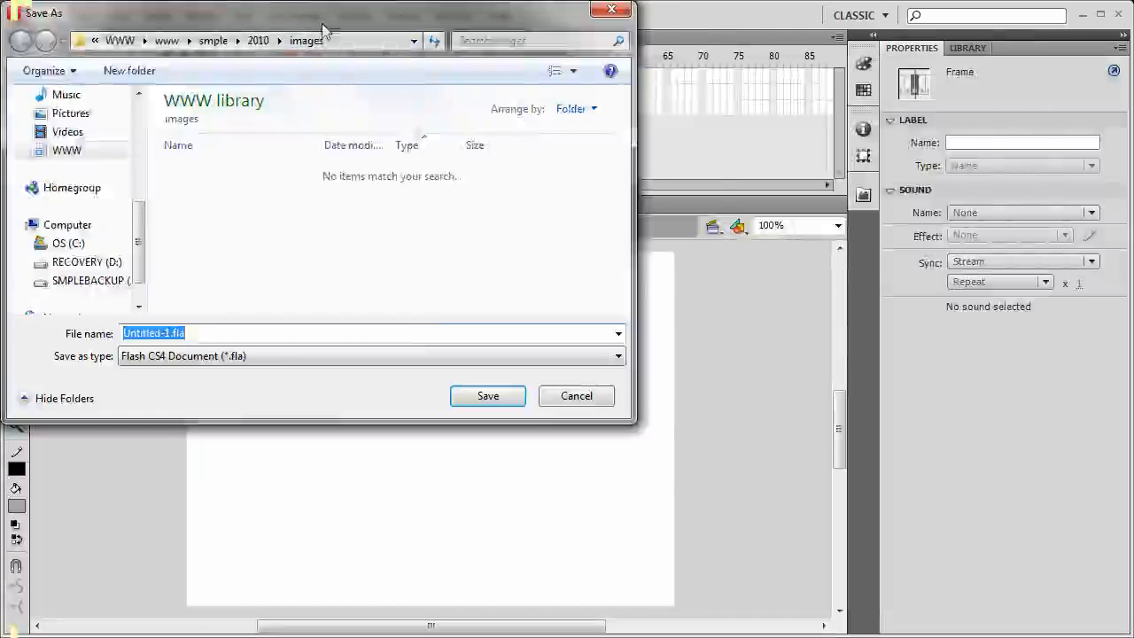
# - Save the document as buttons.fla
pyautogui.moveTo(322, 23); pyautogui.dragTo(413, 63)
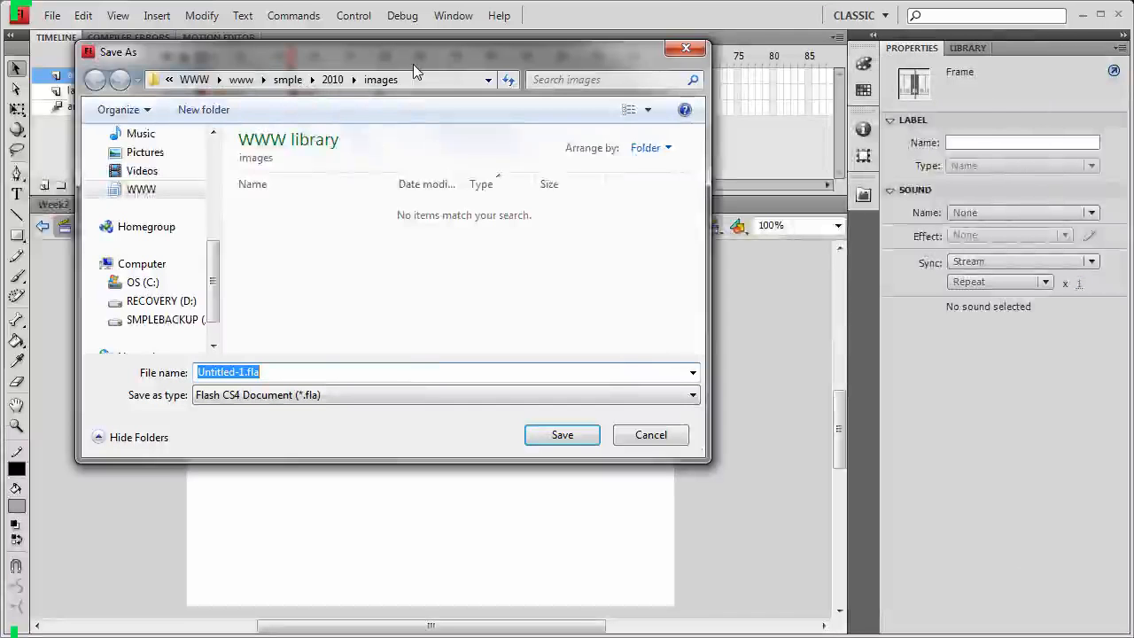
pyautogui.moveTo(413, 64); pyautogui.dragTo(467, 86)
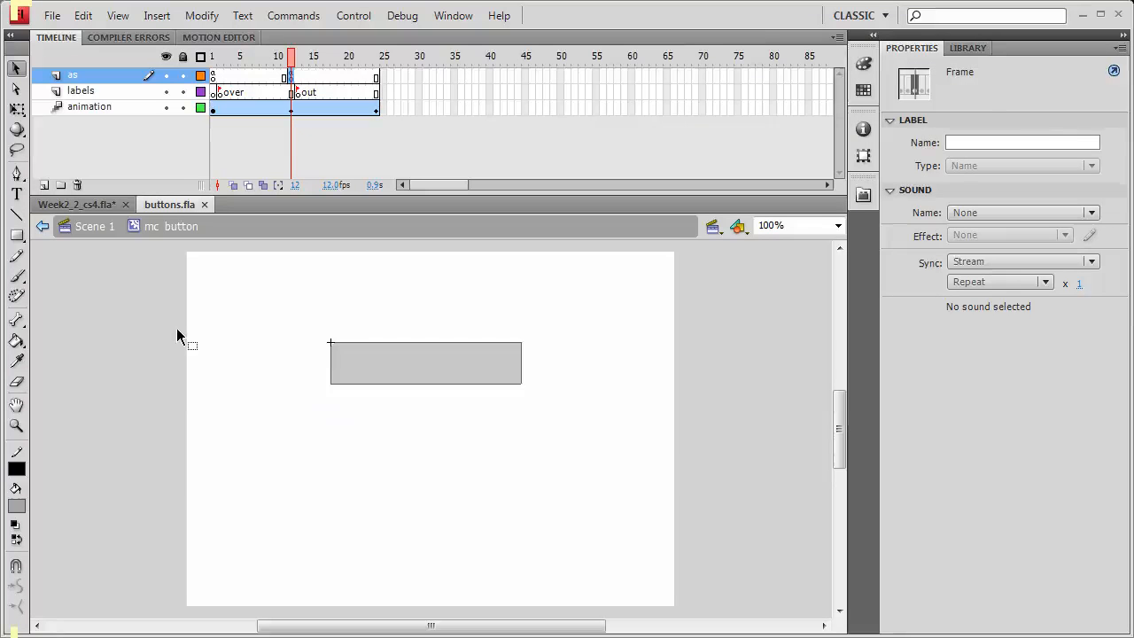
pyautogui.click(250, 130)
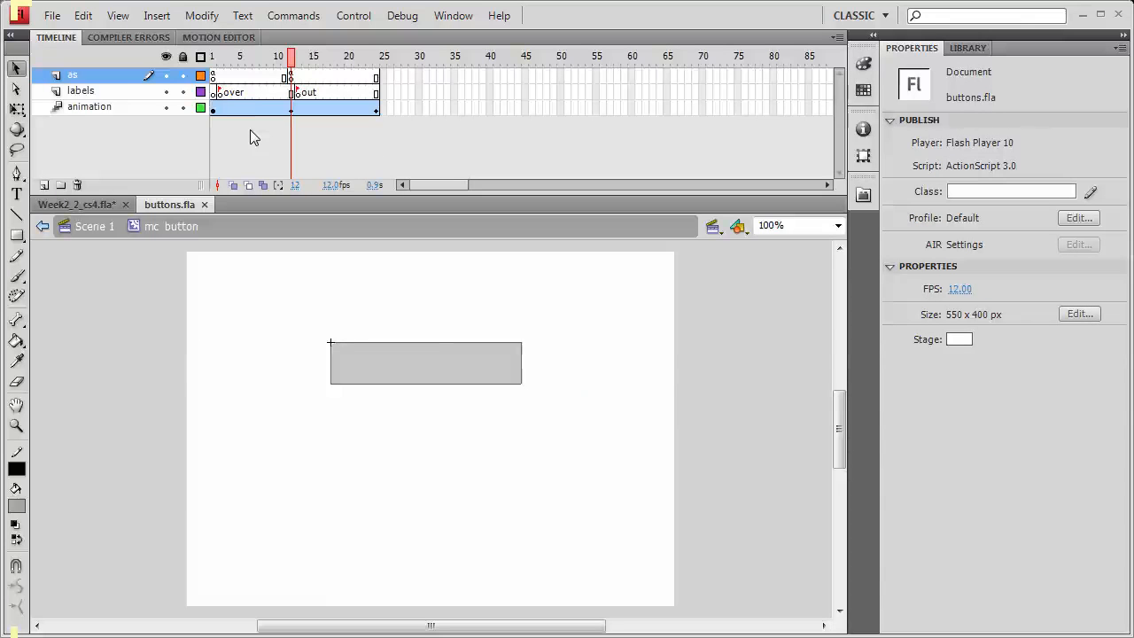
# - Test the movie with the stop actions, close the preview, and check the button at frame 12
pyautogui.hotkey('ctrl', 'Return')
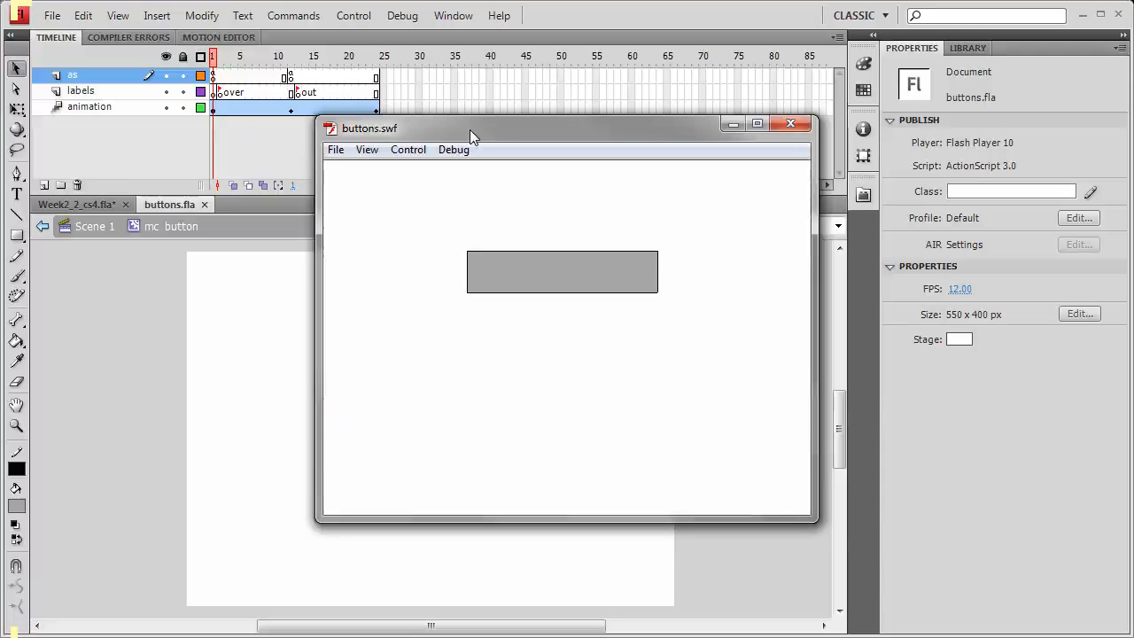
pyautogui.hotkey('ctrl', 'w')
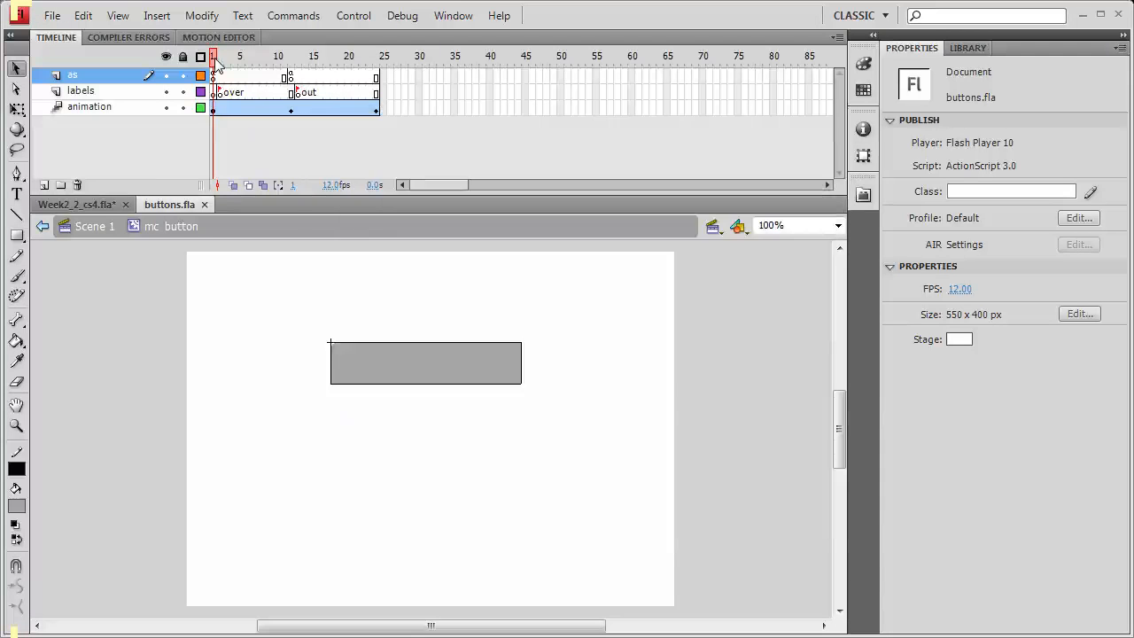
pyautogui.click(290, 56)
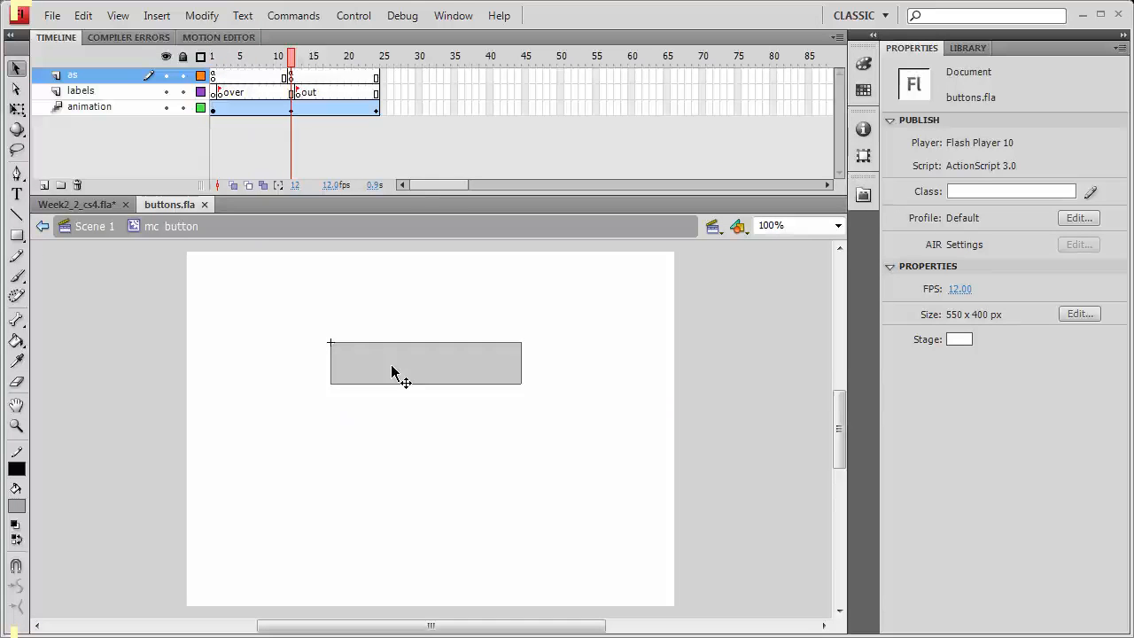
# - Scrub the mc_button timeline from frame 13 to frame 24 to check the out animation, and return to frame 1
pyautogui.click(300, 56)
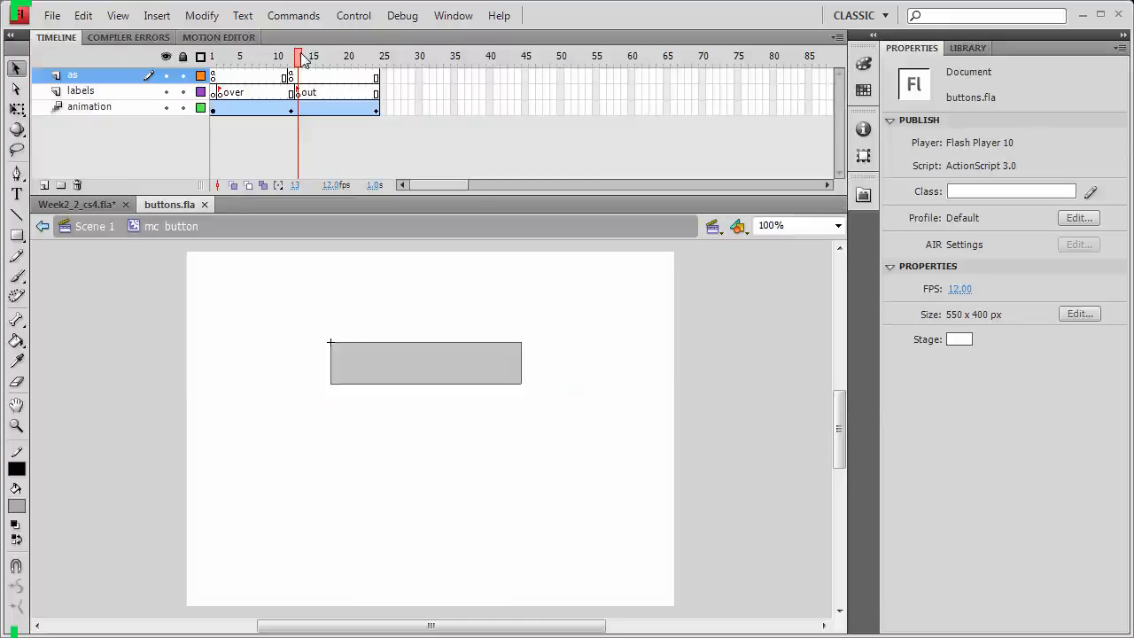
pyautogui.moveTo(302, 56); pyautogui.dragTo(375, 56)
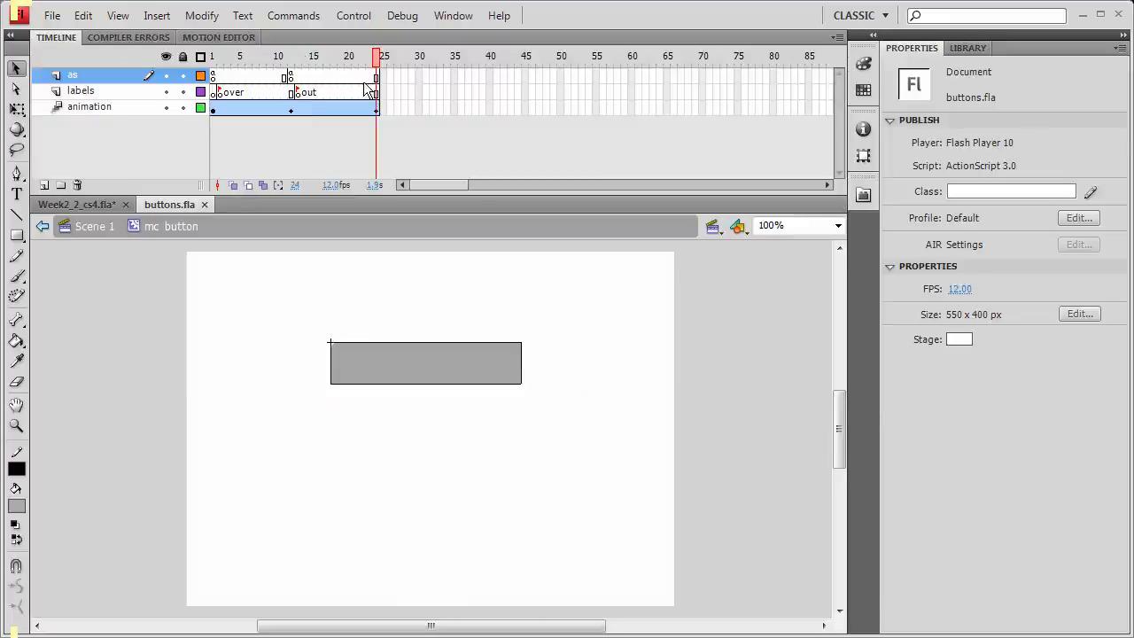
pyautogui.click(213, 57)
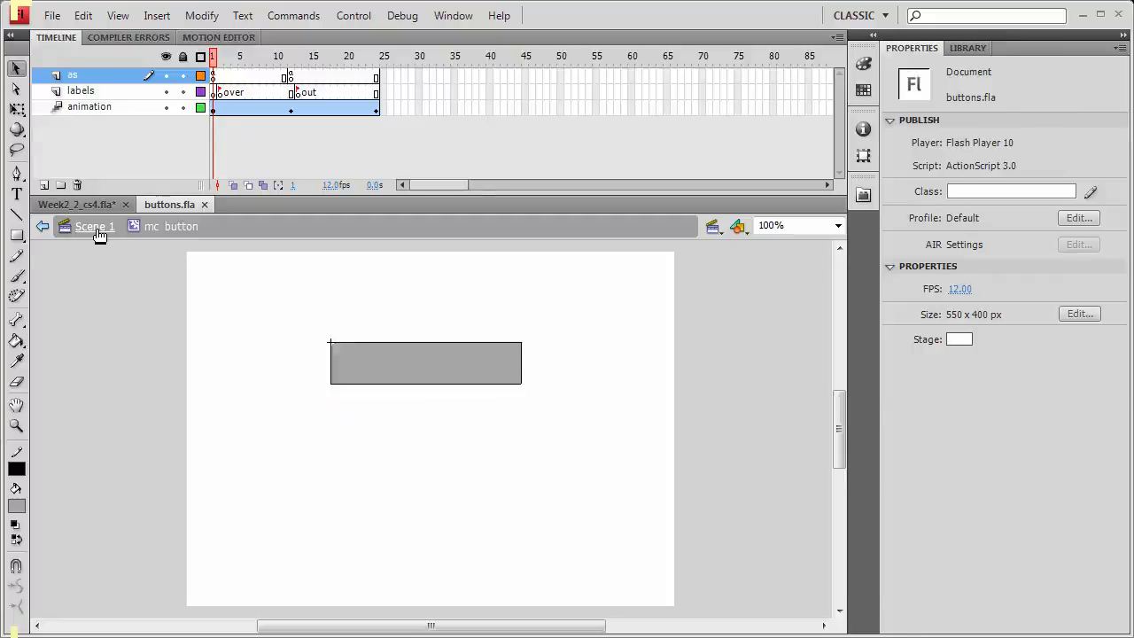
# - Return to Scene 1 and give the button on the stage the instance name mc_button
pyautogui.click(97, 228)
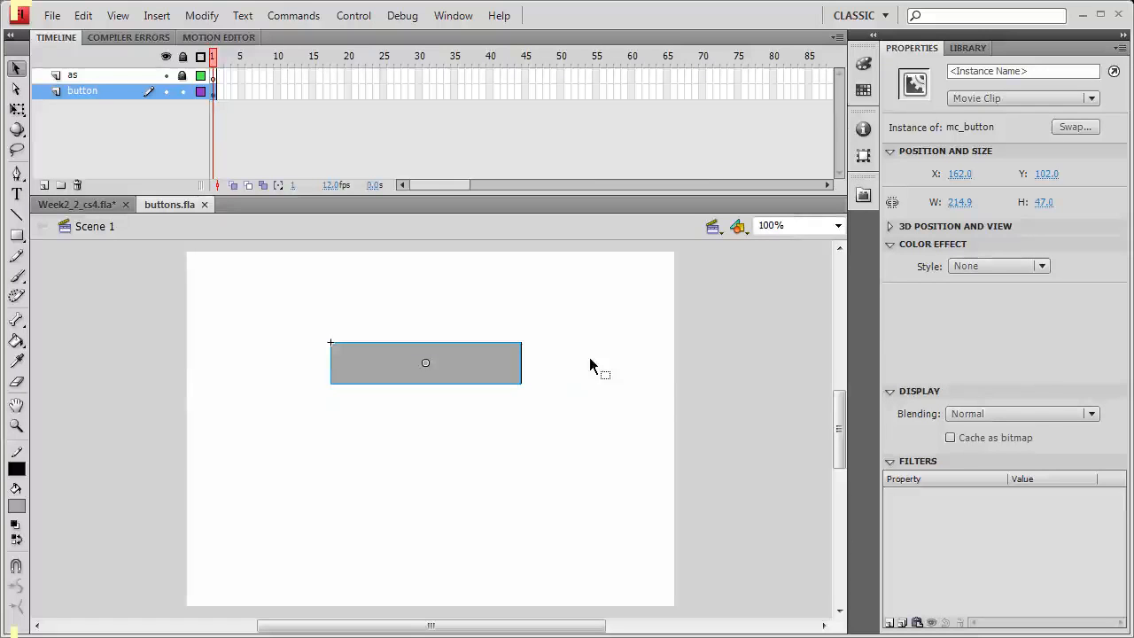
pyautogui.write('mc')
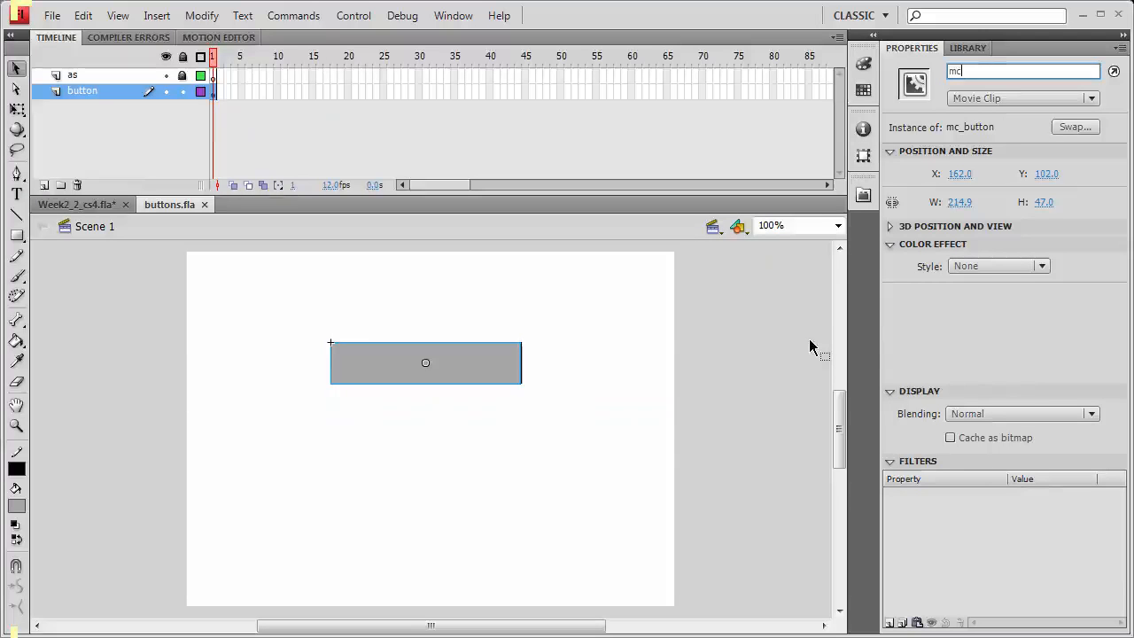
pyautogui.write('_button')
pyautogui.click(493, 373)
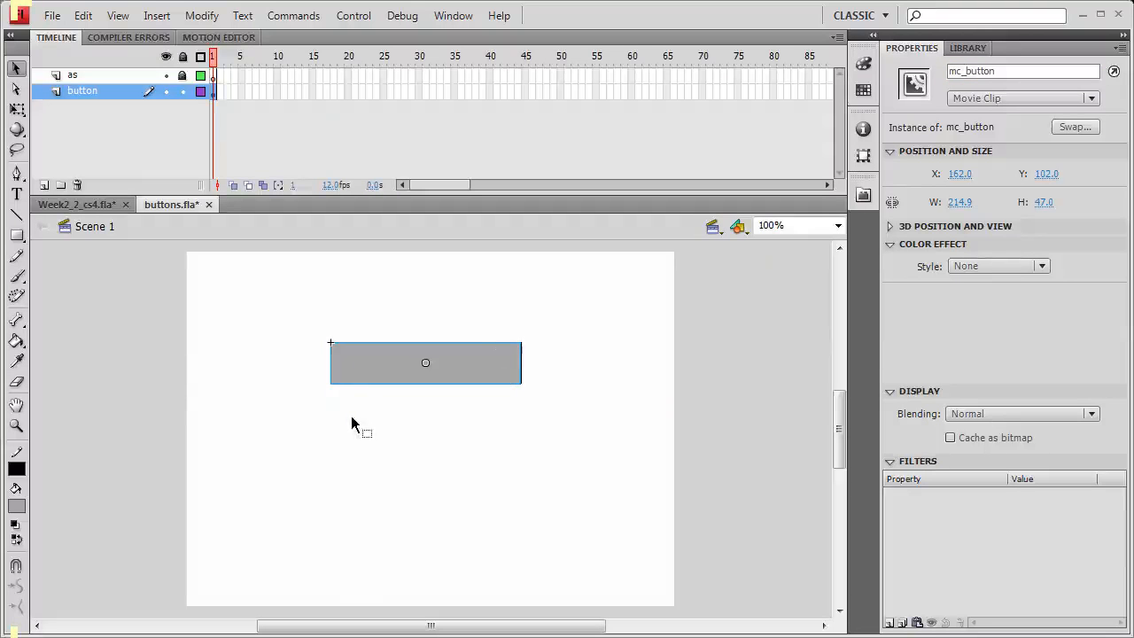
# - Convert the button instance on the stage into a Movie Clip symbol named mc_holder
pyautogui.rightClick(370, 363)
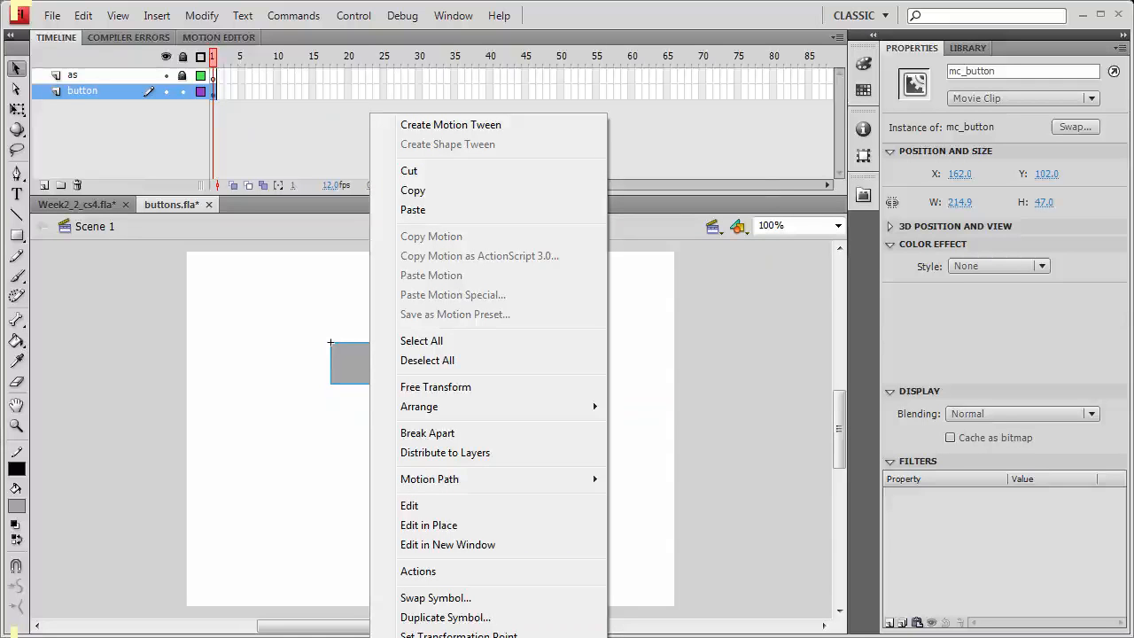
pyautogui.press('F8')
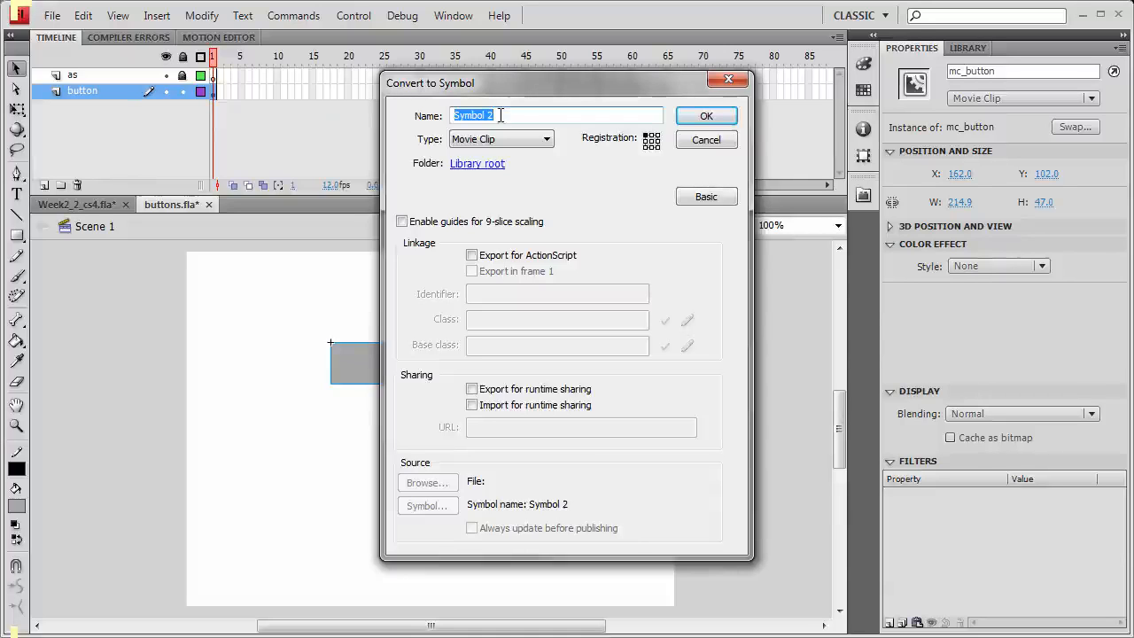
pyautogui.click(706, 196)
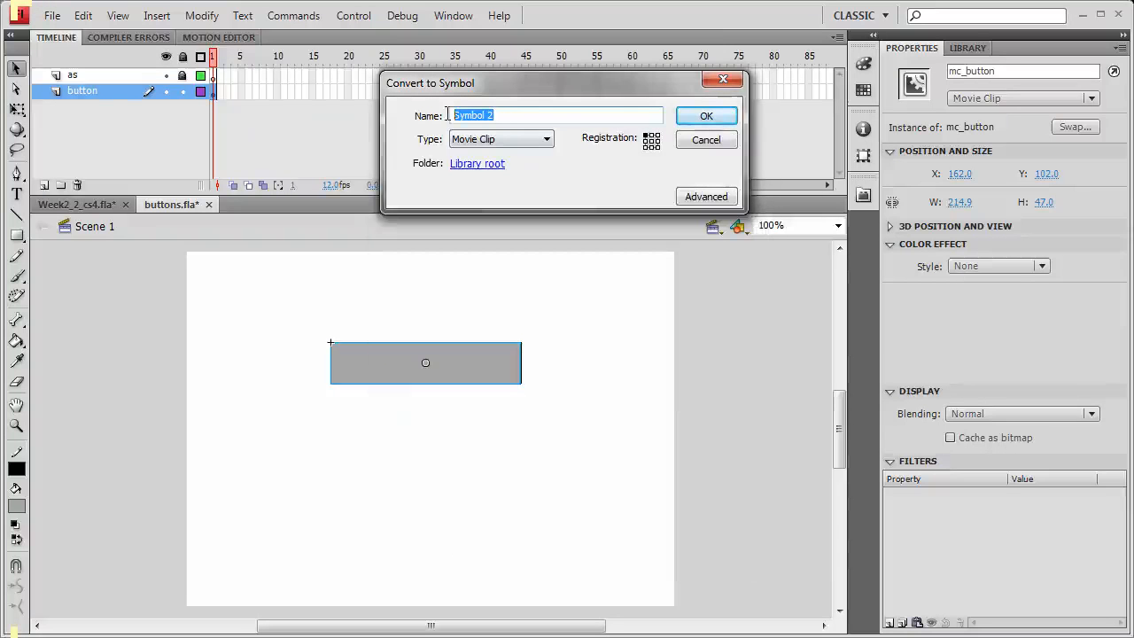
pyautogui.write('m')
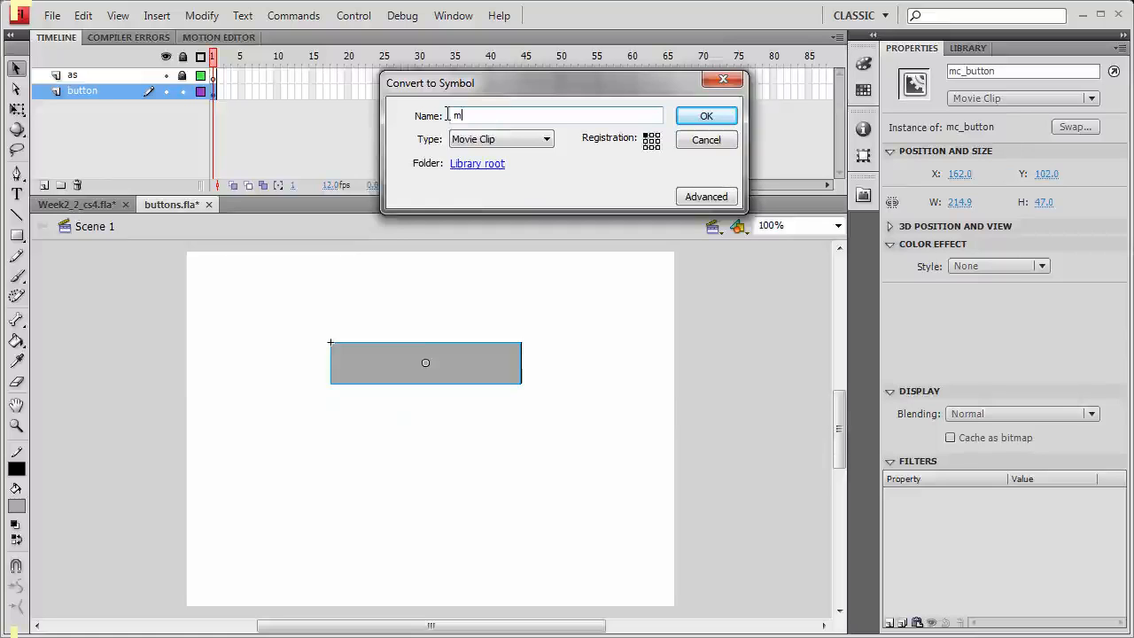
pyautogui.write('c_holder')
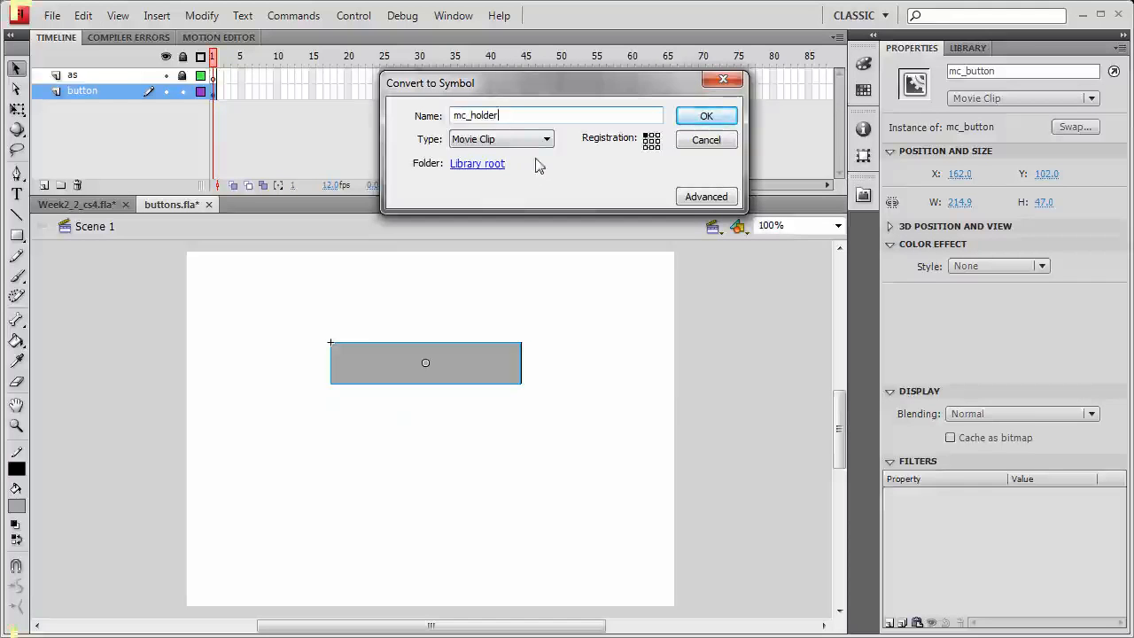
pyautogui.click(704, 119)
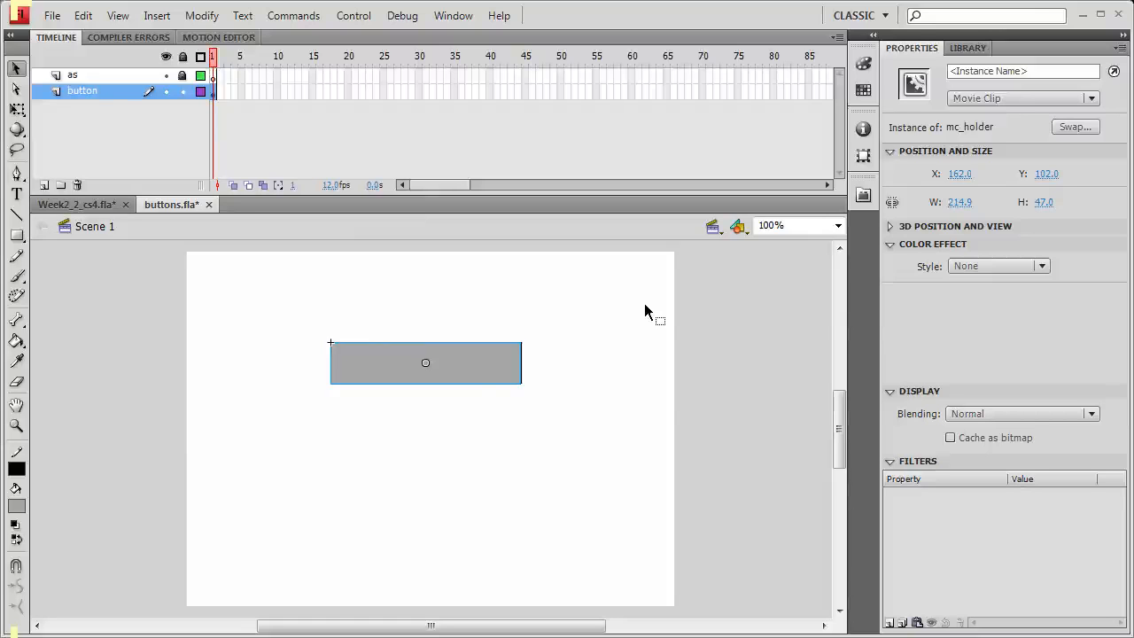
# - Open mc_holder for editing, check the nested button's timeline, and rename mc_holder's only layer to mc_button
pyautogui.doubleClick(466, 372)
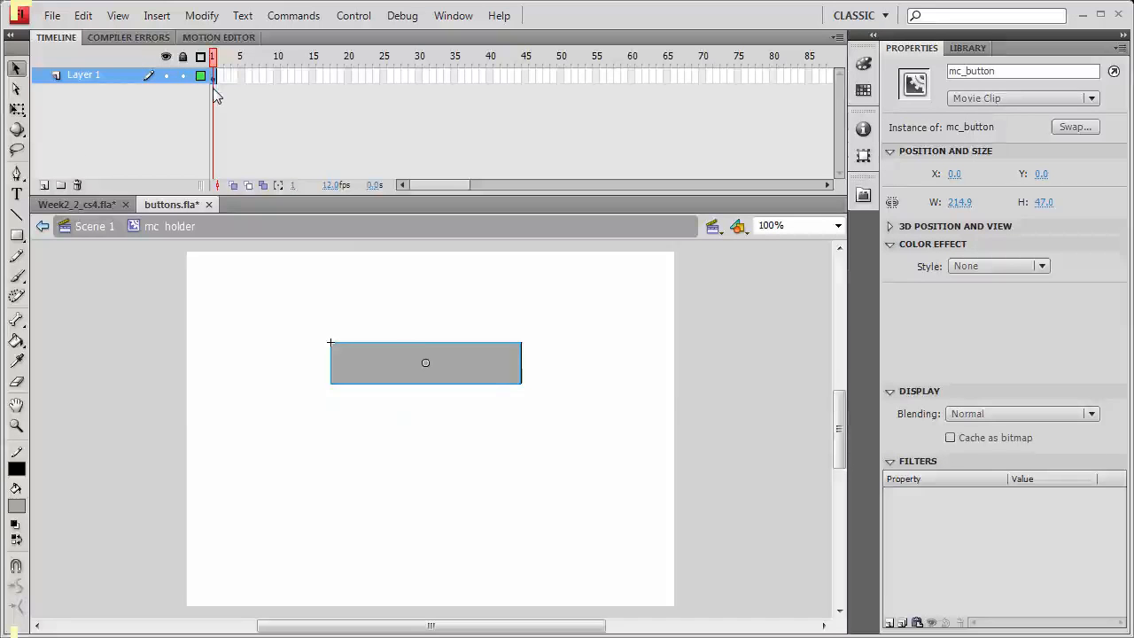
pyautogui.doubleClick(478, 381)
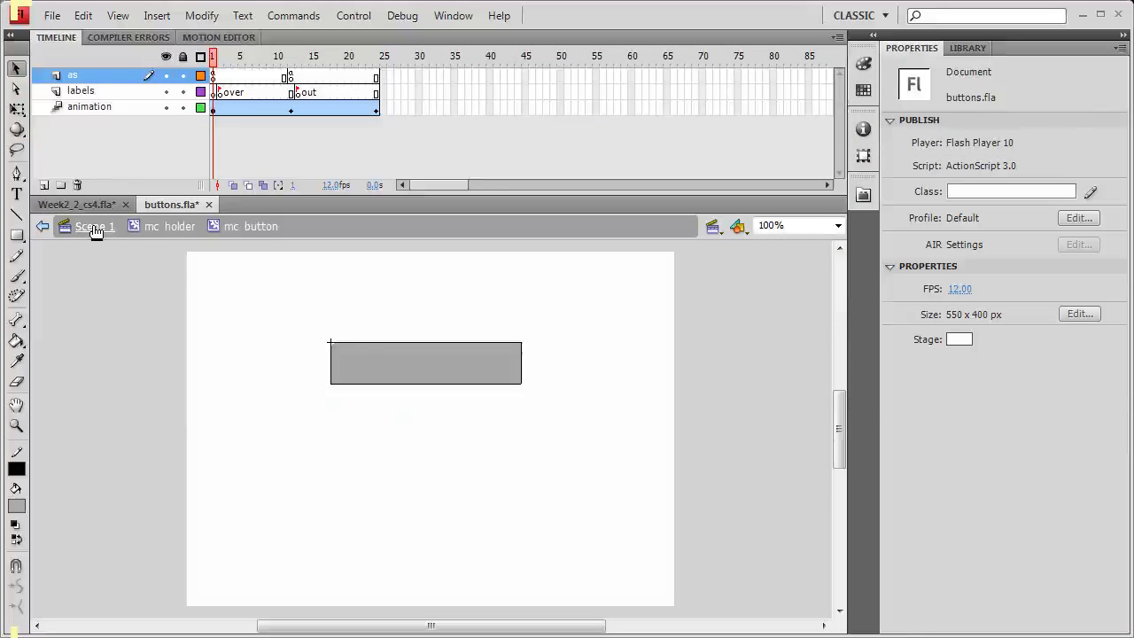
pyautogui.click(158, 226)
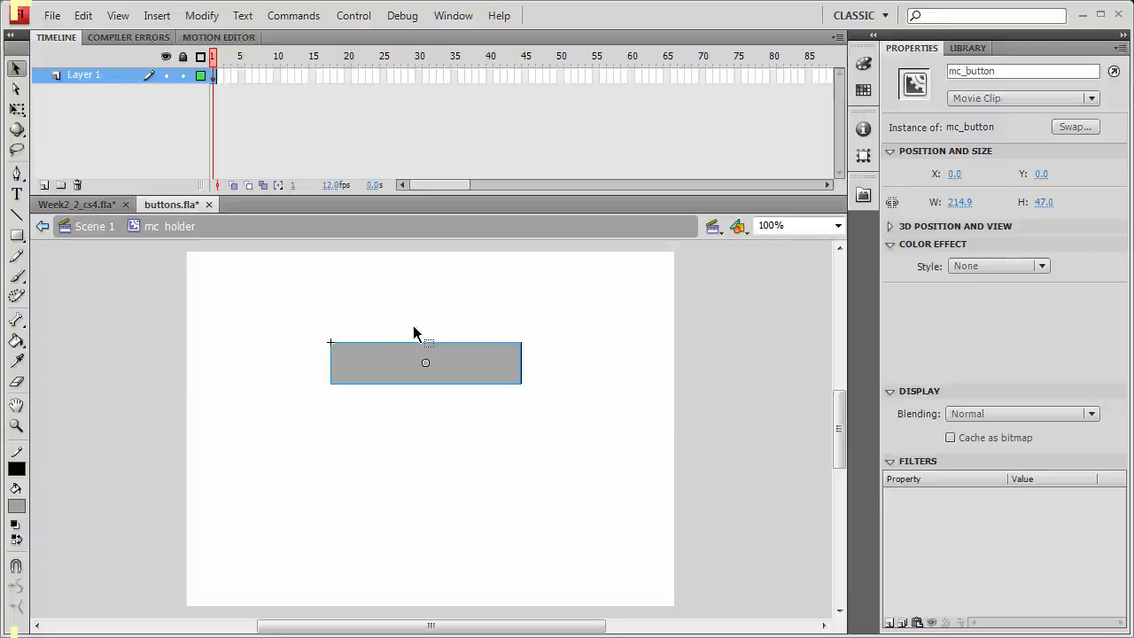
pyautogui.doubleClick(82, 78)
pyautogui.write('mc_')
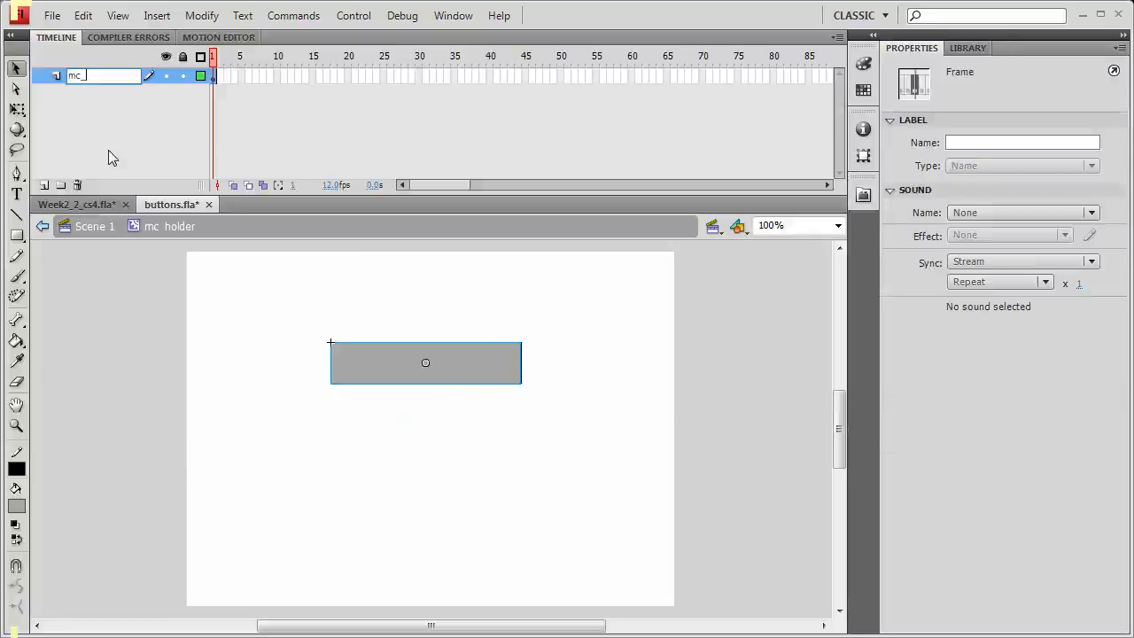
pyautogui.write('button')
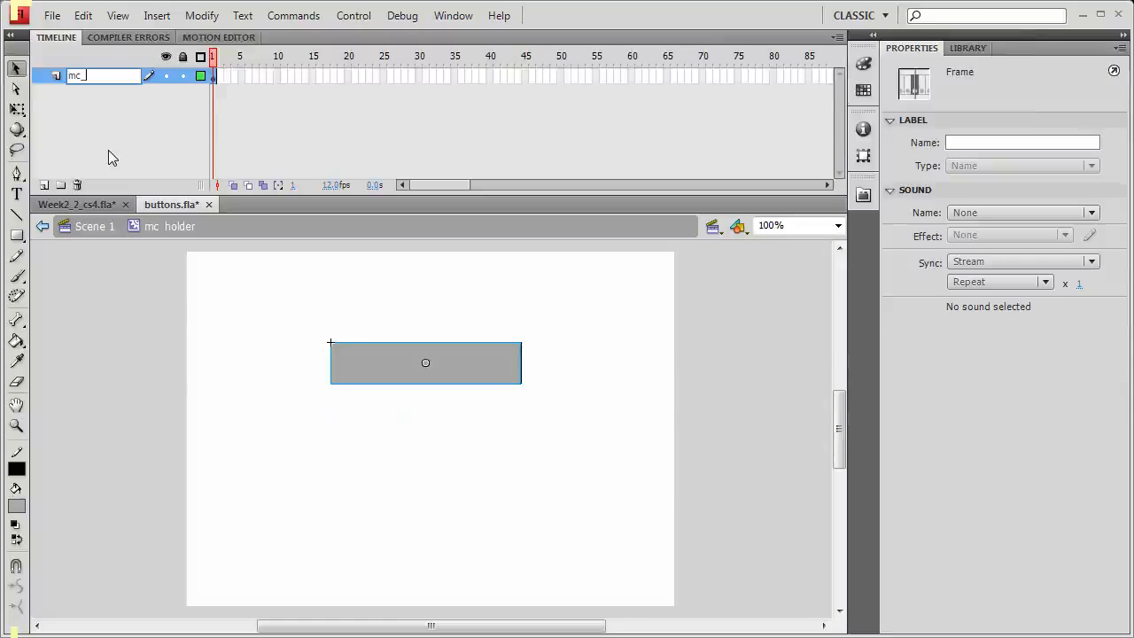
pyautogui.press('Return')
# - Add a layer named as above the mc_button layer and open the script editor for its frame 1
pyautogui.click(45, 185)
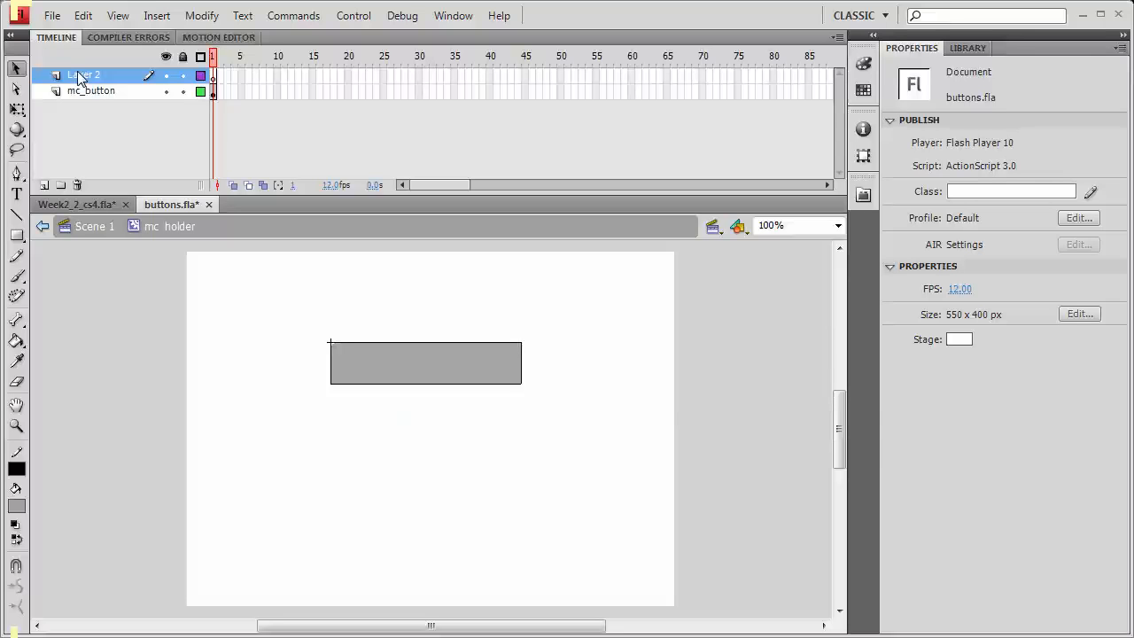
pyautogui.write('as')
pyautogui.click(212, 75)
pyautogui.press('F9')
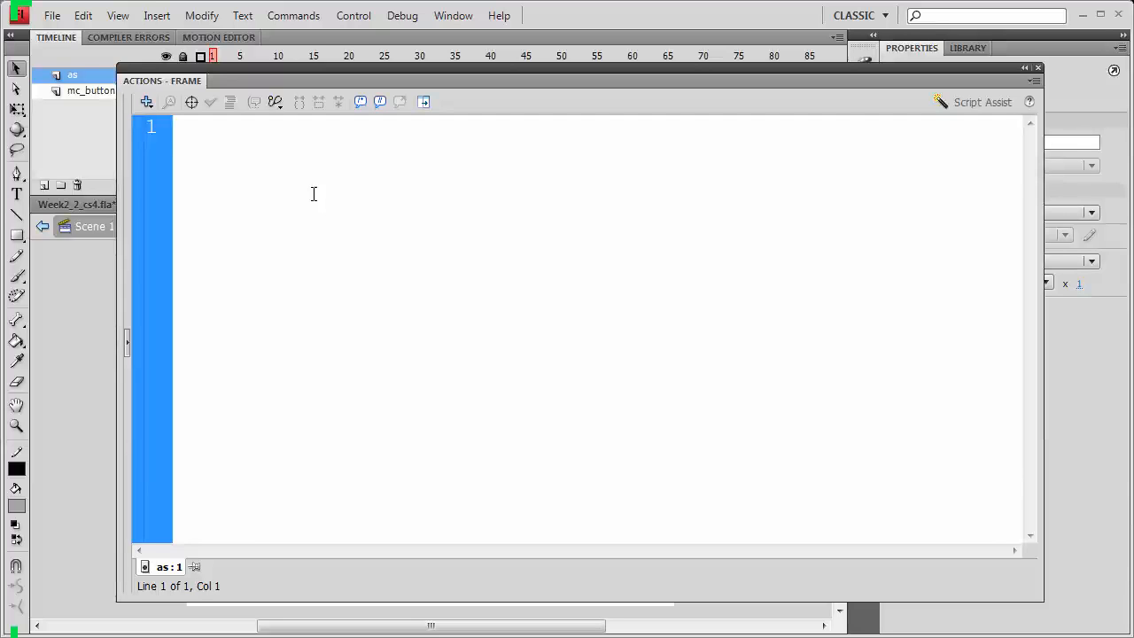
# - Write the listener line mc_button.addEventListener(MouseEvent.MOUSE_OVER, bt_over); in the frame script
pyautogui.write('mc_button.addE')
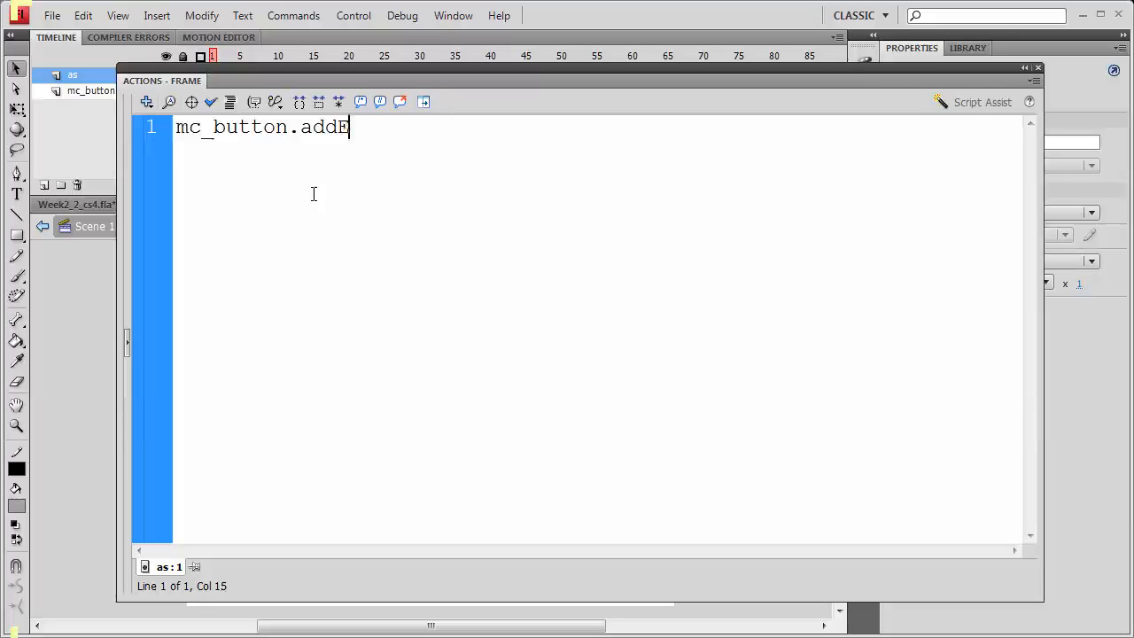
pyautogui.write('ventListener')
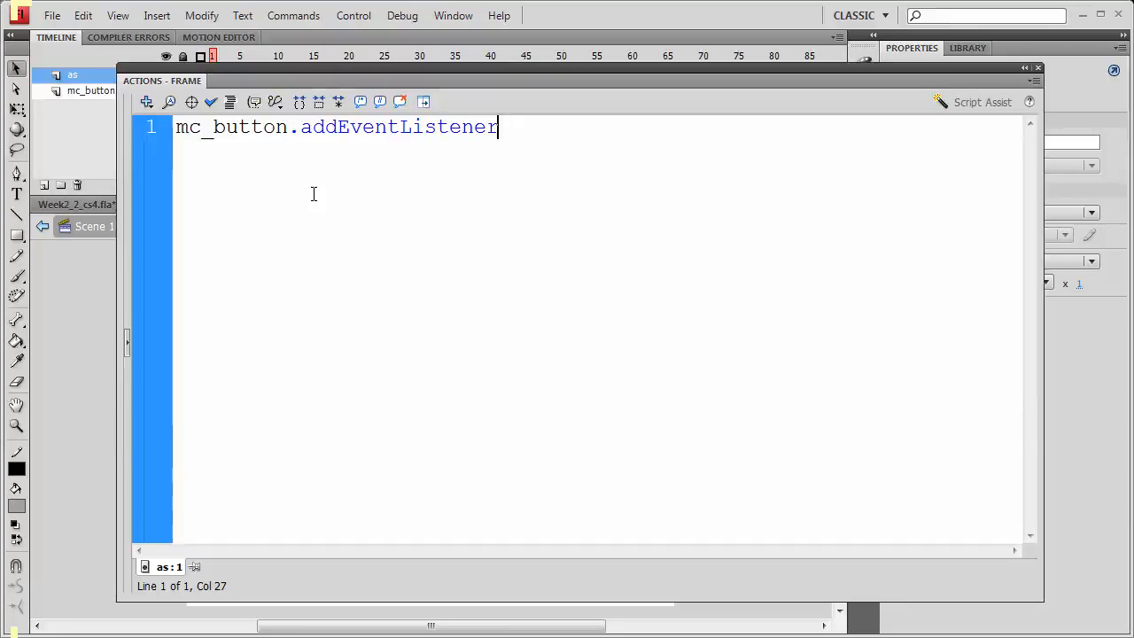
pyautogui.write('(Mouse')
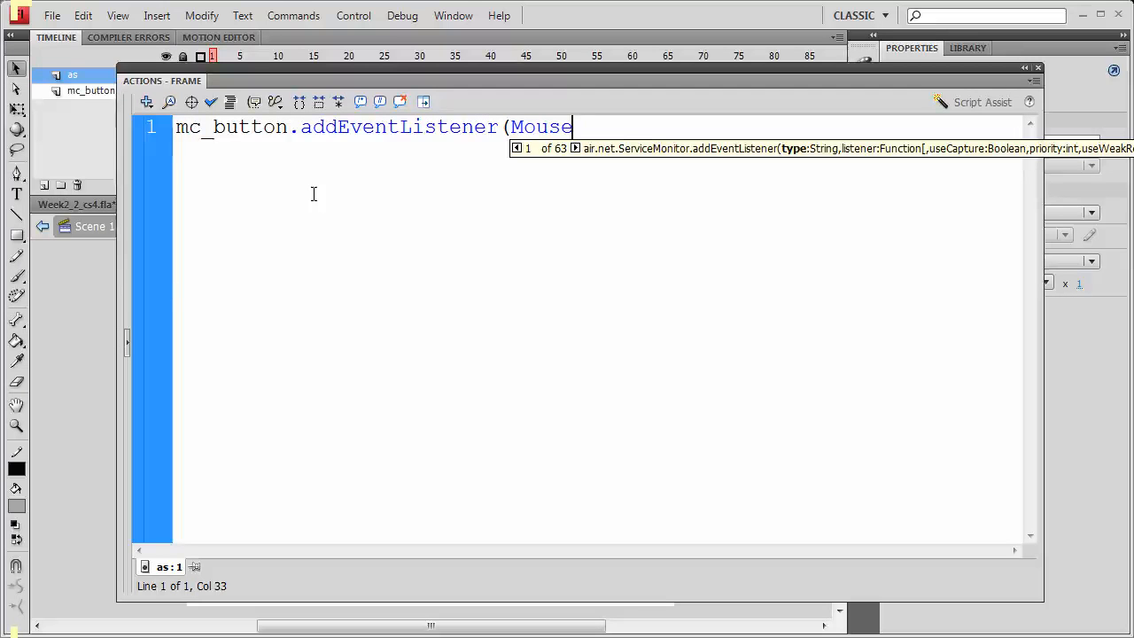
pyautogui.write('Event.')
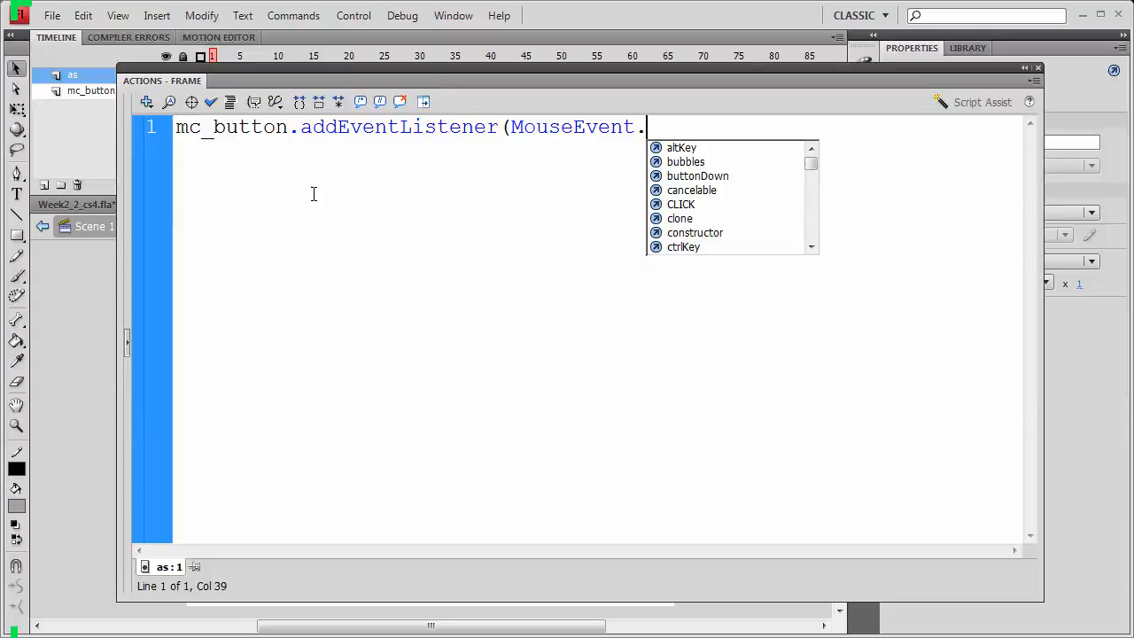
pyautogui.write('MOUSE_OVER')
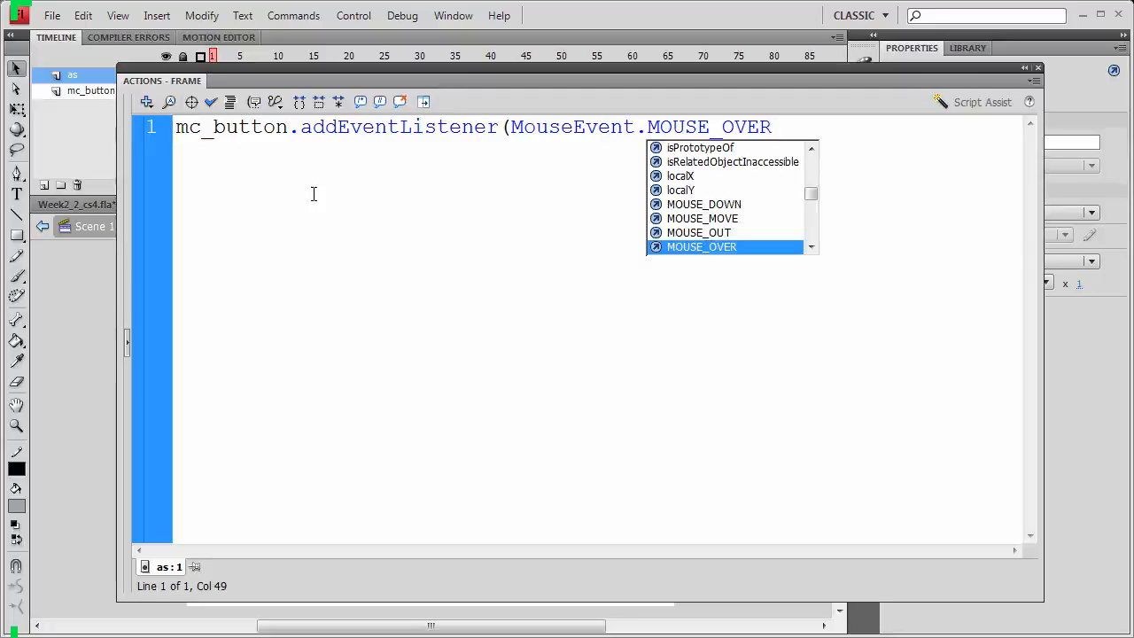
pyautogui.write(', ')
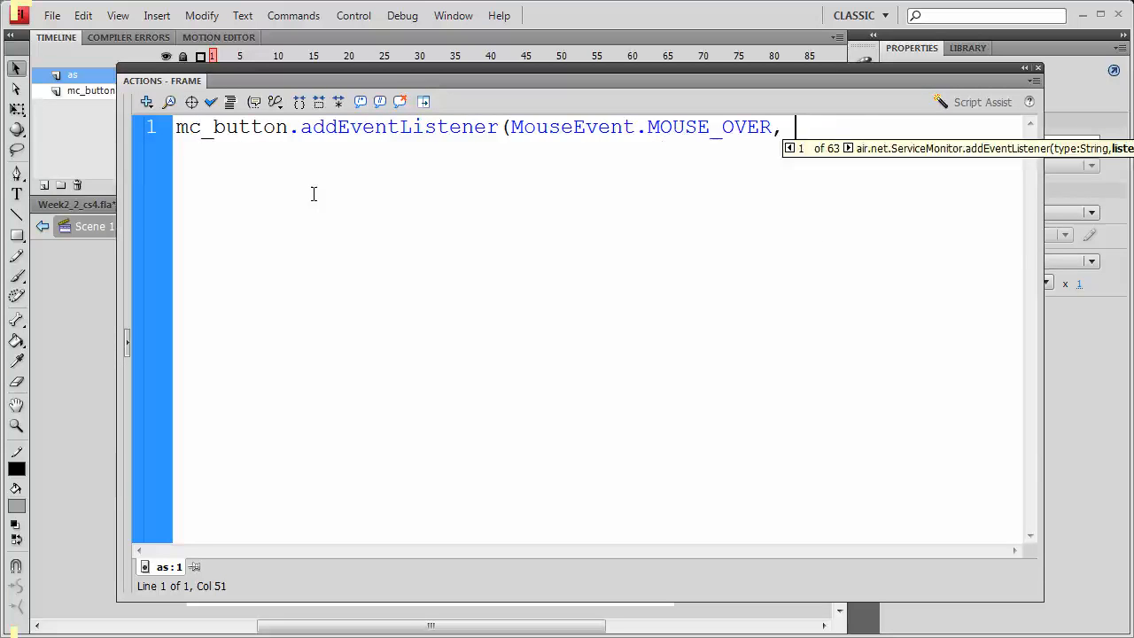
pyautogui.write('bt_over')
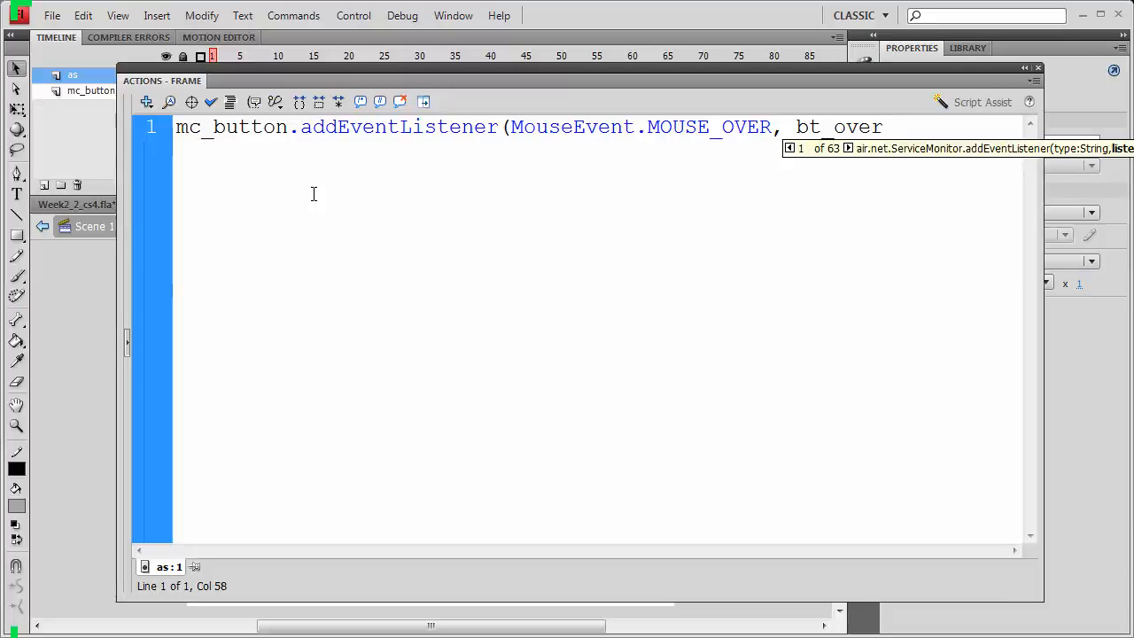
pyautogui.write(');')
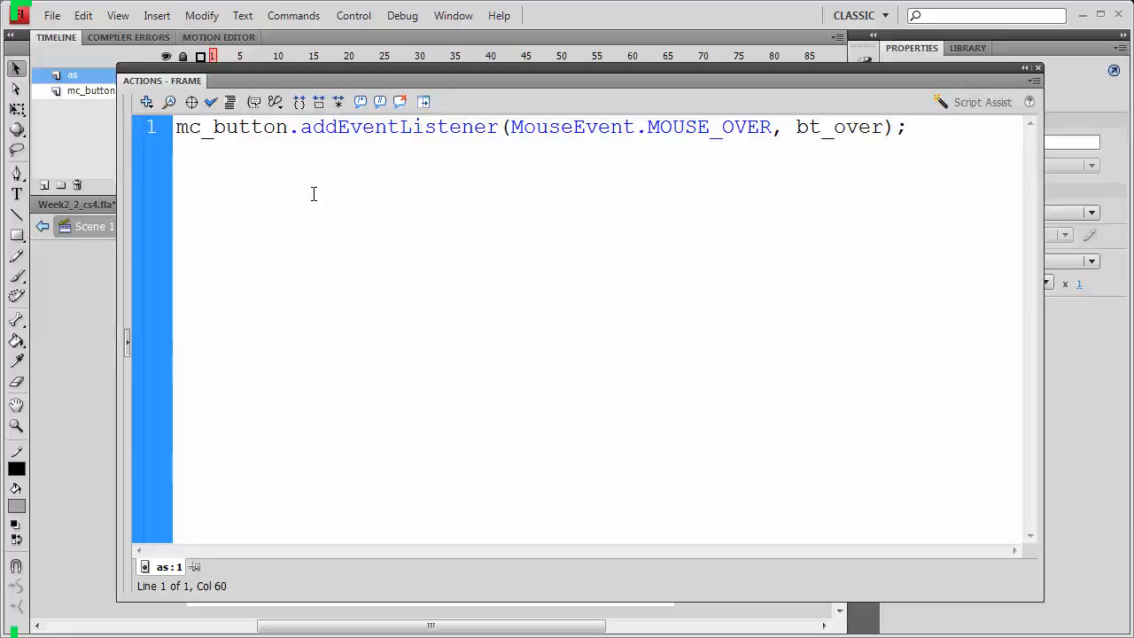
# - Below the listener, declare function bt_over(event:MouseEvent):void with an empty body in braces, leaving the cursor inside it
pyautogui.doubleClick(801, 127)
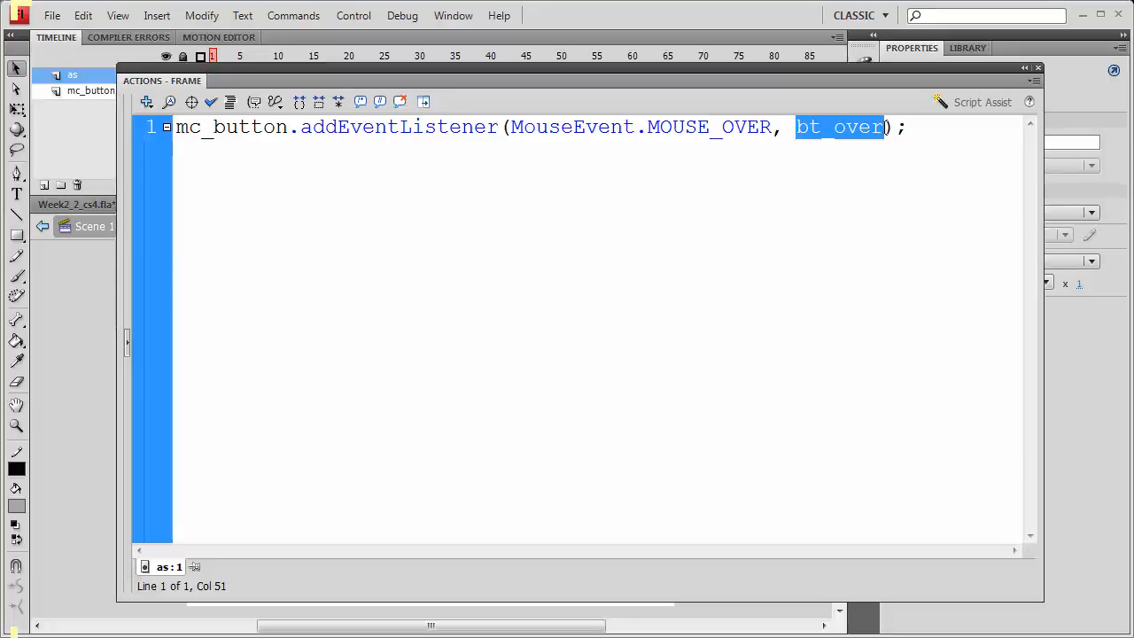
pyautogui.click(921, 184)
pyautogui.press('Return')
pyautogui.press('Return')
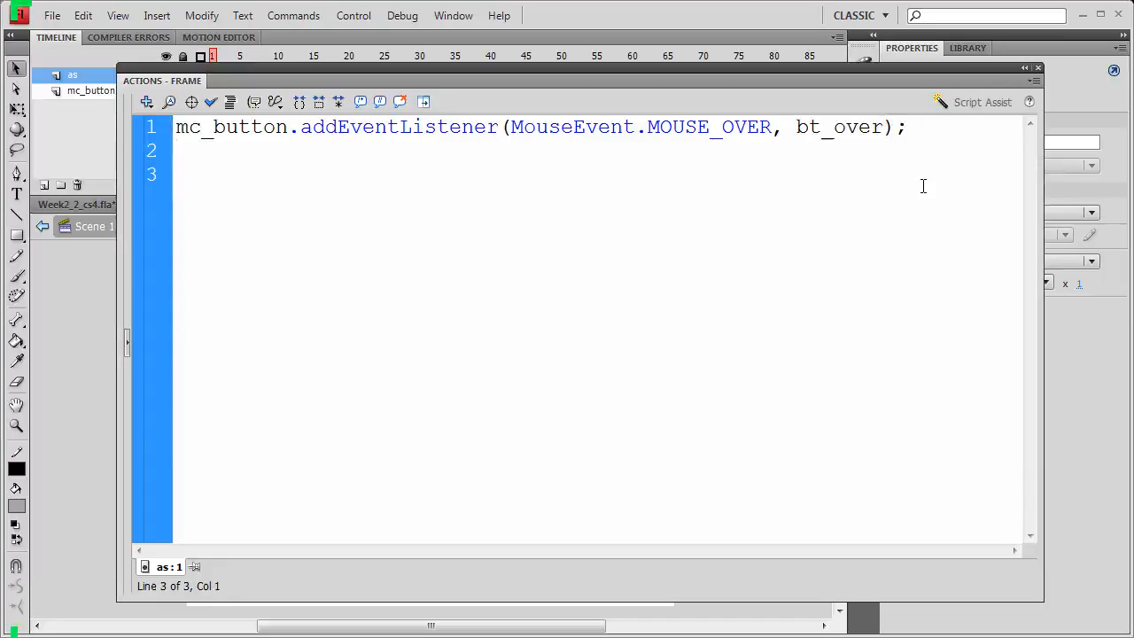
pyautogui.write('function bt_over')
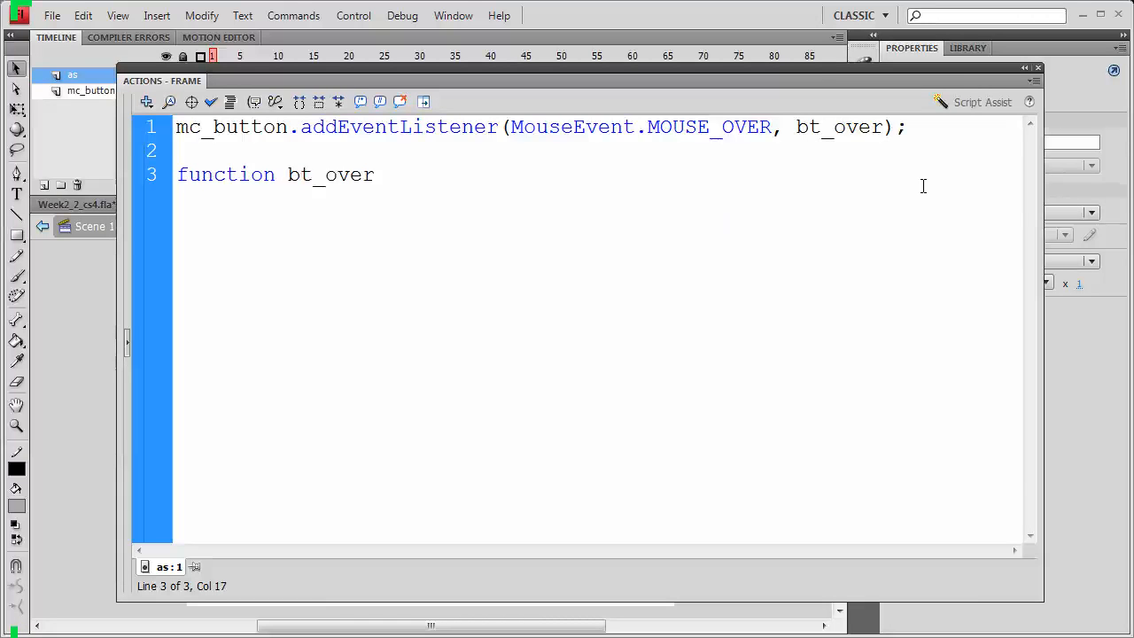
pyautogui.write('(event')
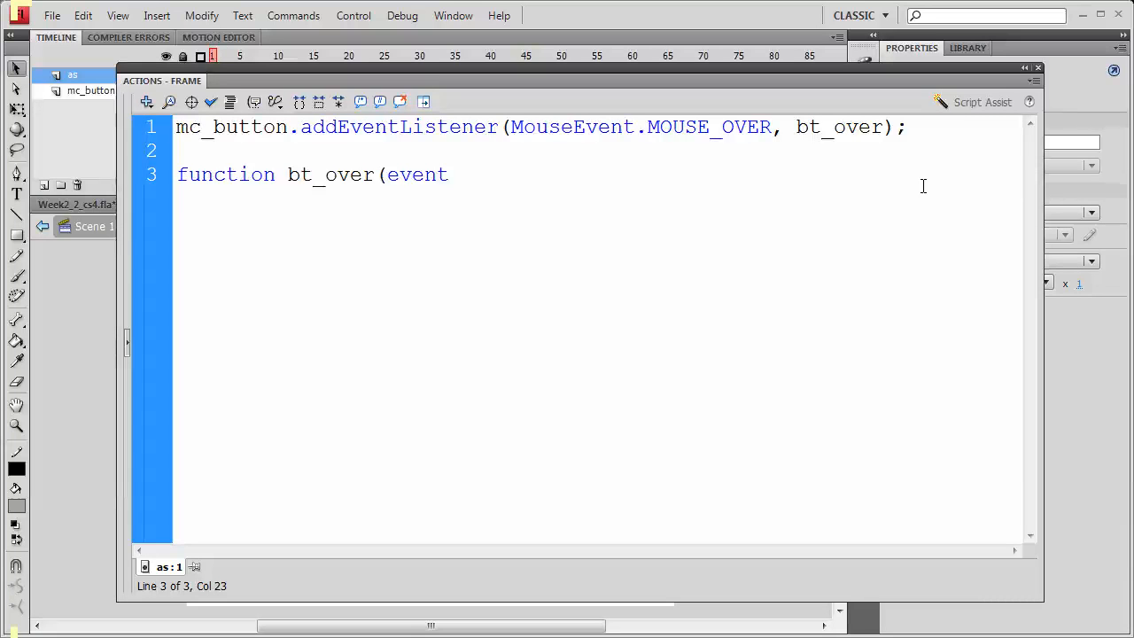
pyautogui.write(':MouseEvent')
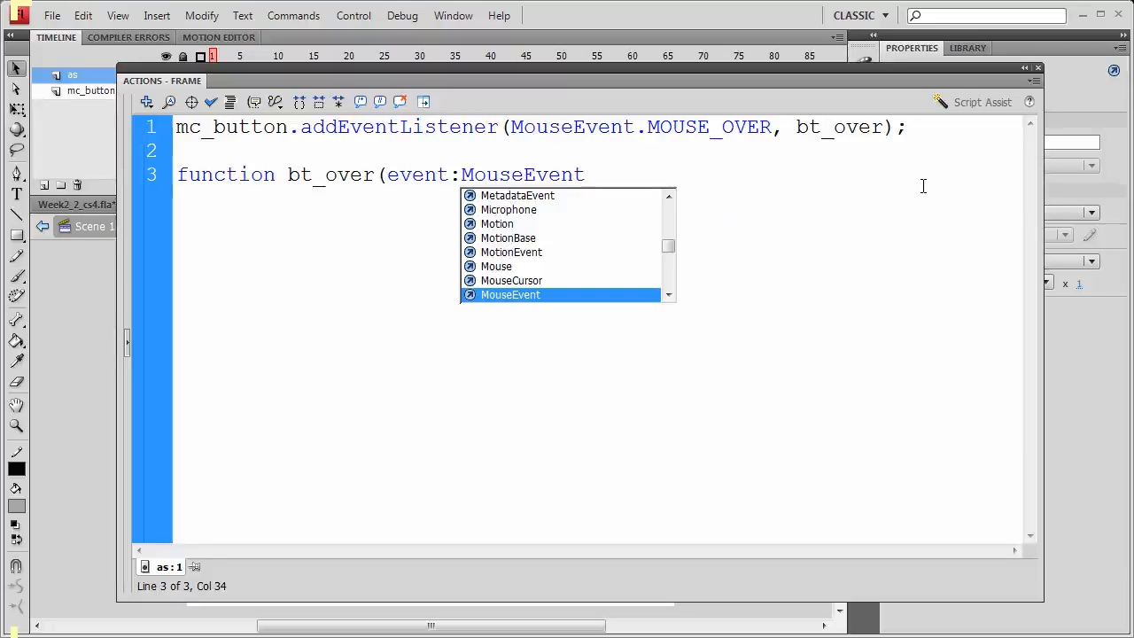
pyautogui.write('):void')
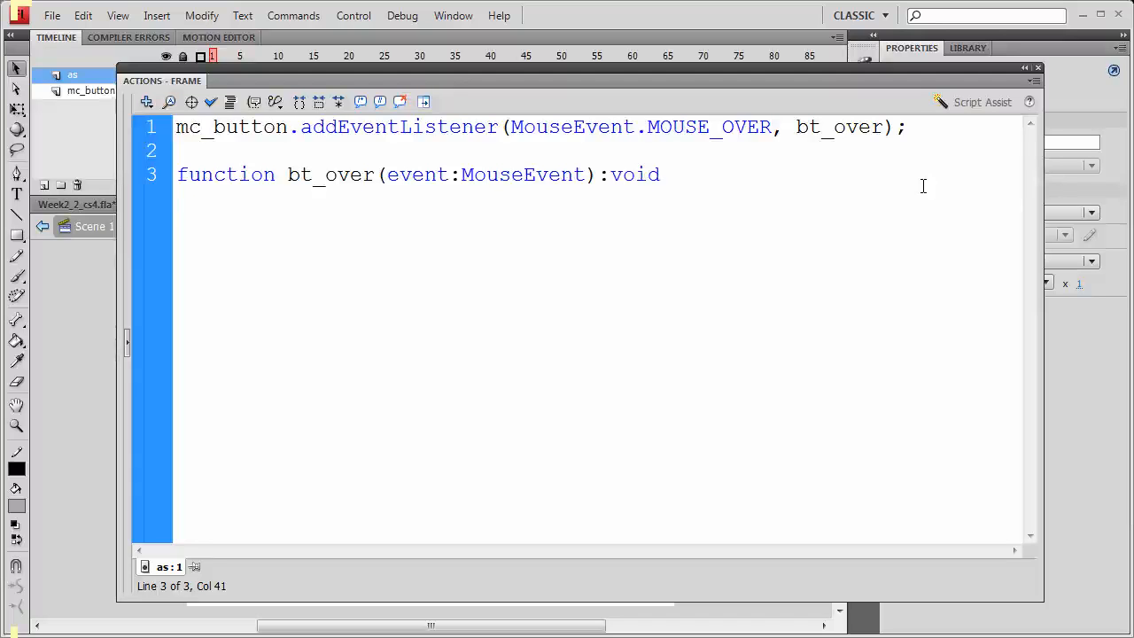
pyautogui.write('{')
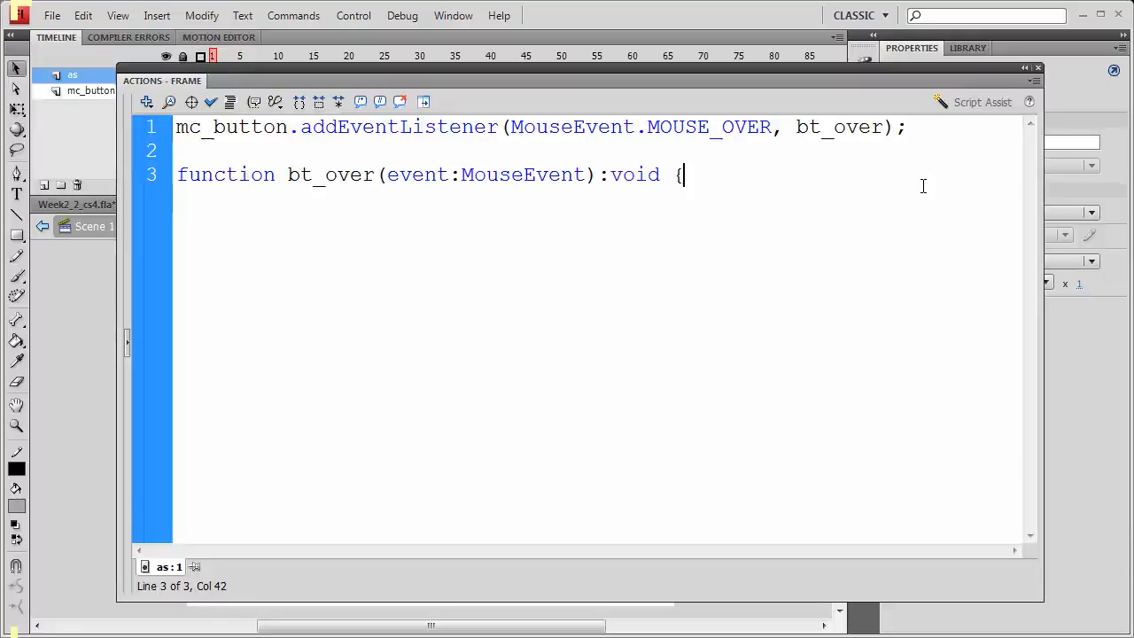
pyautogui.press('Return')
pyautogui.press('Return')
pyautogui.write('}')
pyautogui.press('Up')
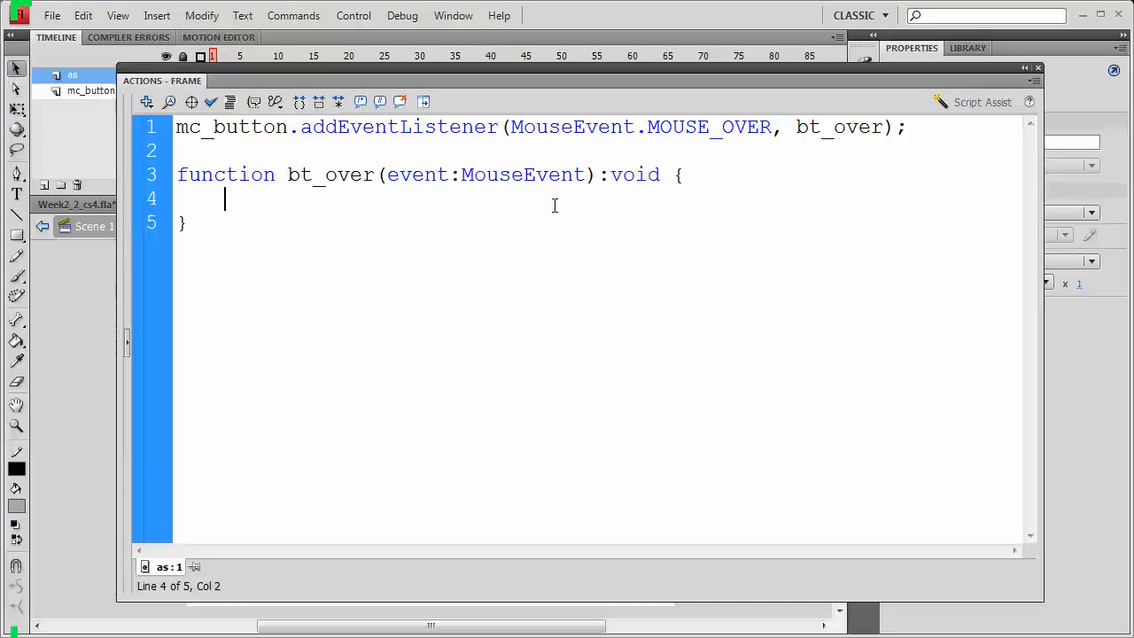
# - Write mc_button.gotoAndPlay("over"); as the body of the bt_over function
pyautogui.write('mc_button')
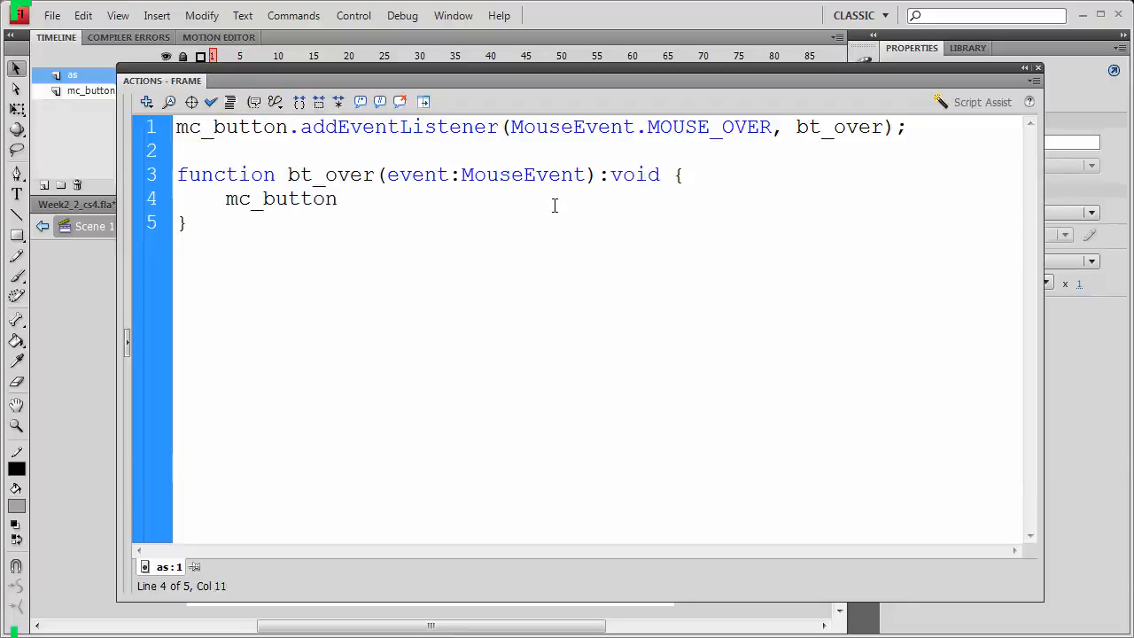
pyautogui.write('.gotoAndPl')
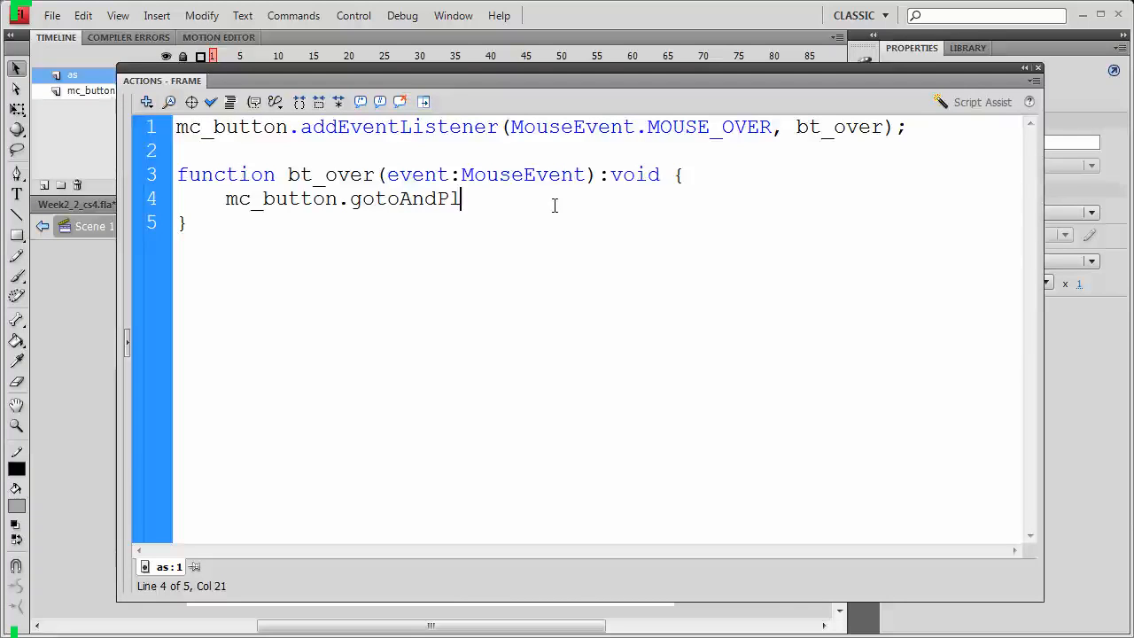
pyautogui.write('over");')
pyautogui.click(253, 225)
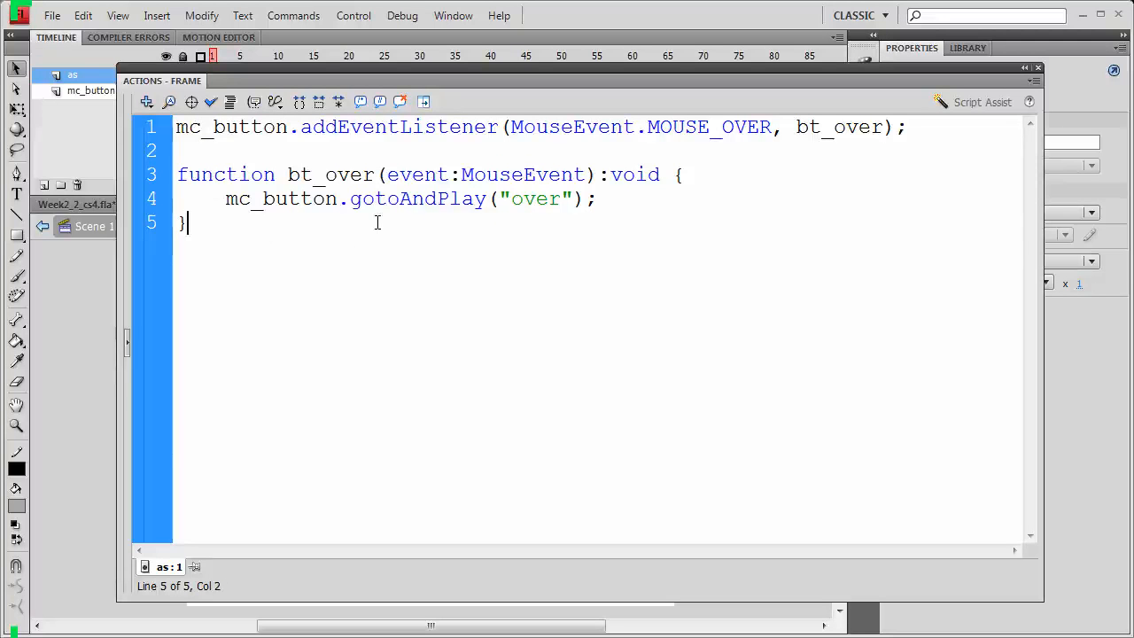
pyautogui.moveTo(176, 127); pyautogui.dragTo(288, 126)
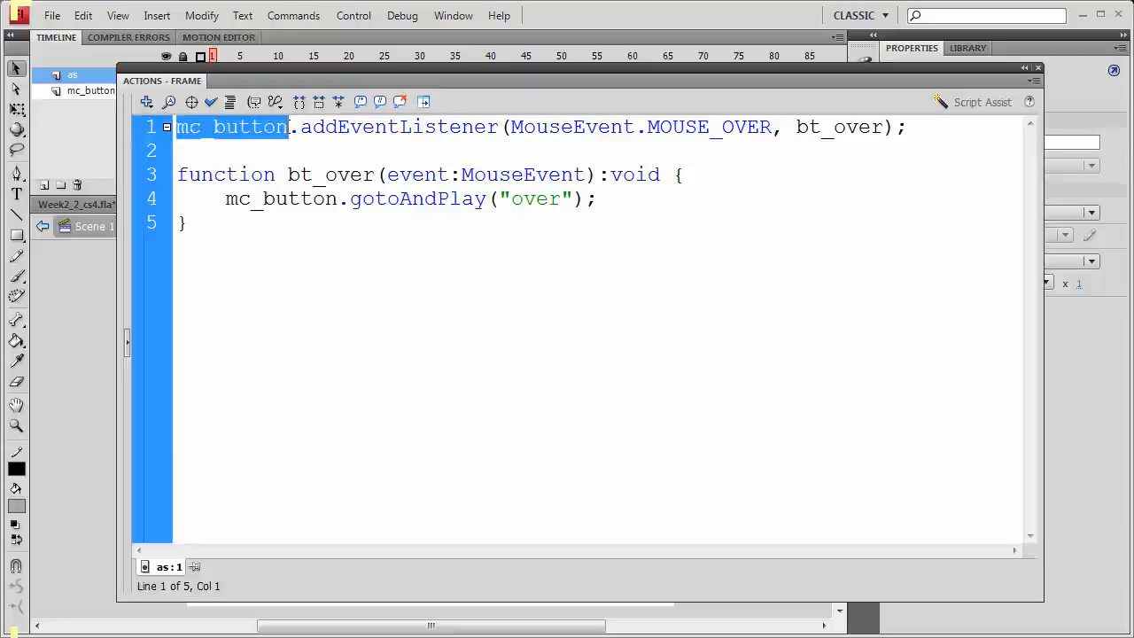
pyautogui.doubleClick(708, 126)
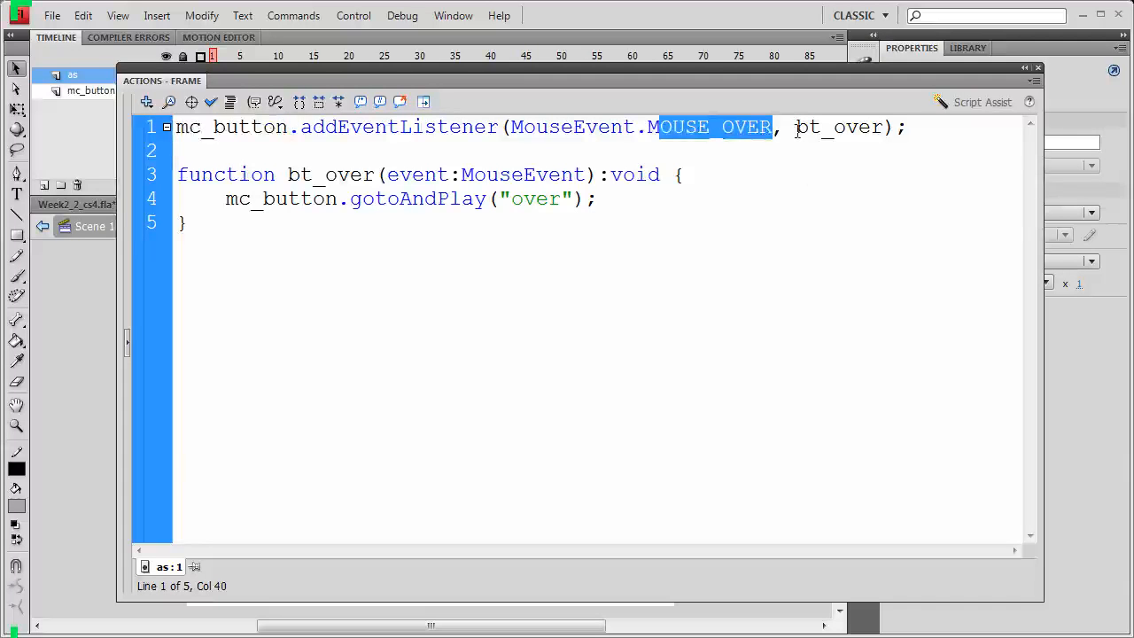
pyautogui.moveTo(287, 174); pyautogui.dragTo(378, 175)
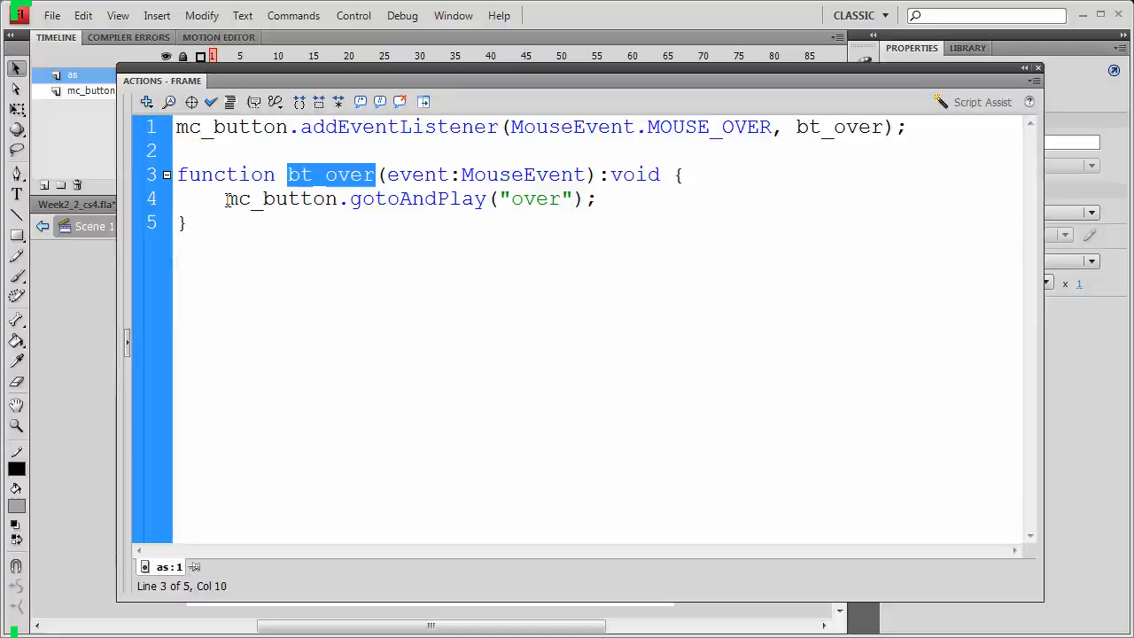
pyautogui.moveTo(227, 199); pyautogui.dragTo(585, 198)
# - Remove the blank line between the MOUSE_OVER listener and the bt_over function
pyautogui.click(653, 198)
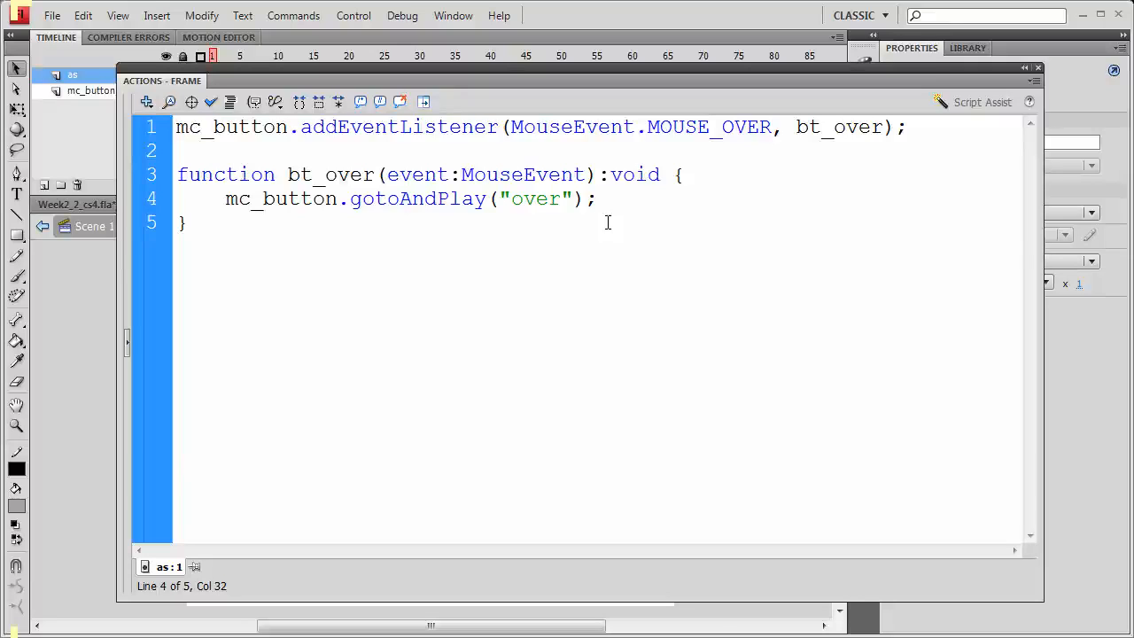
pyautogui.press('Up')
pyautogui.press('Up')
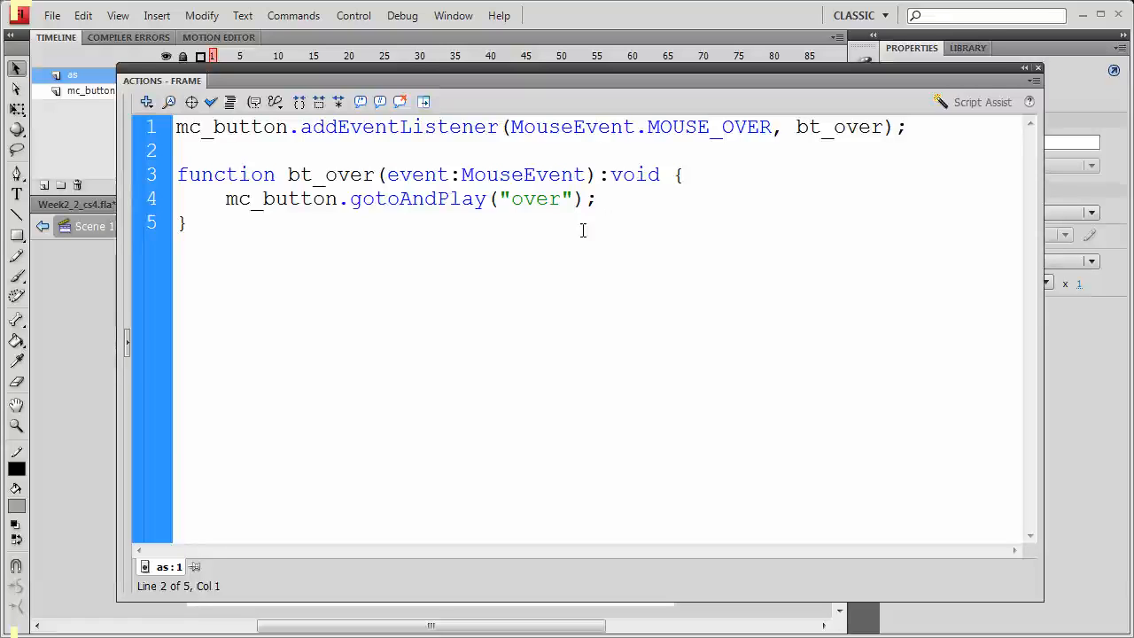
pyautogui.press('BackSpace')
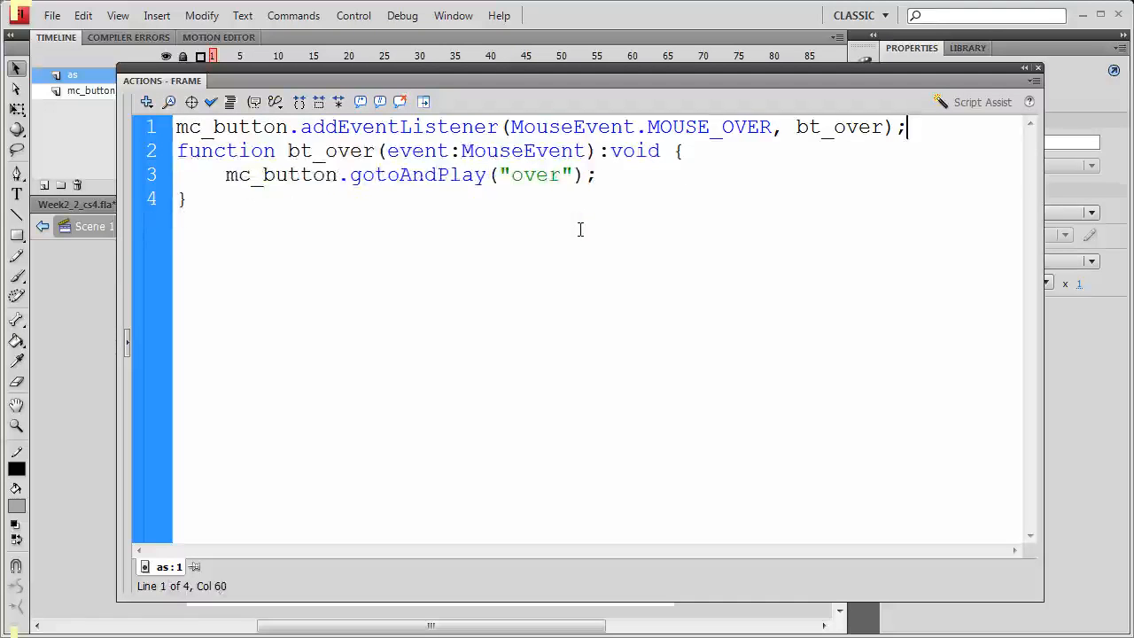
# - Duplicate the whole listener and function block below the original, leaving one blank line between the two copies
pyautogui.click(207, 211)
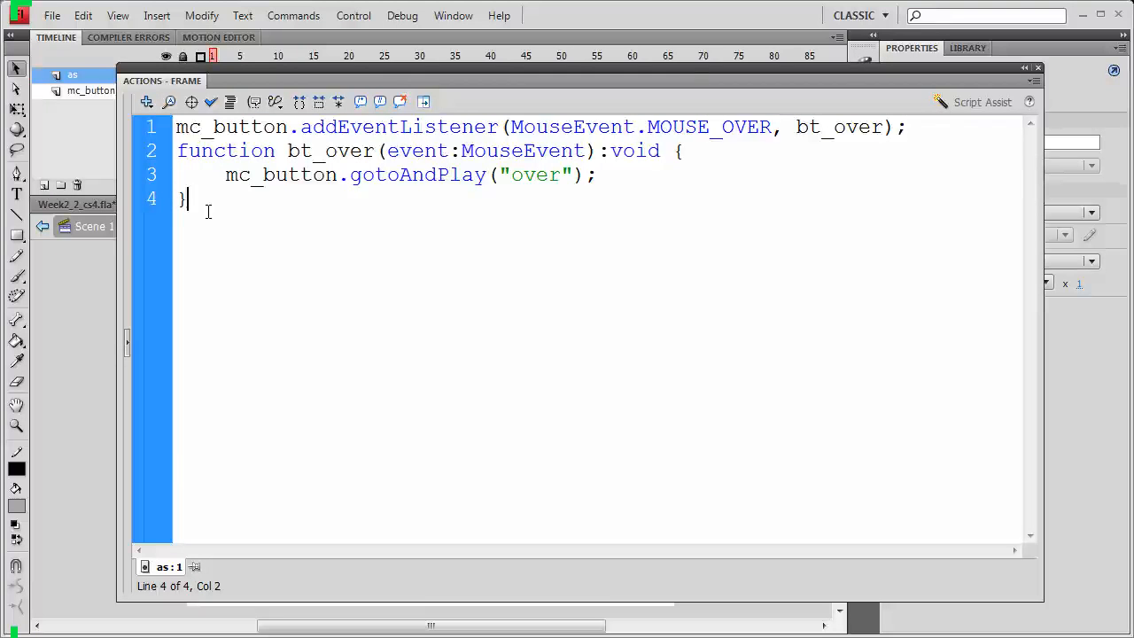
pyautogui.hotkey('ctrl', 'a')
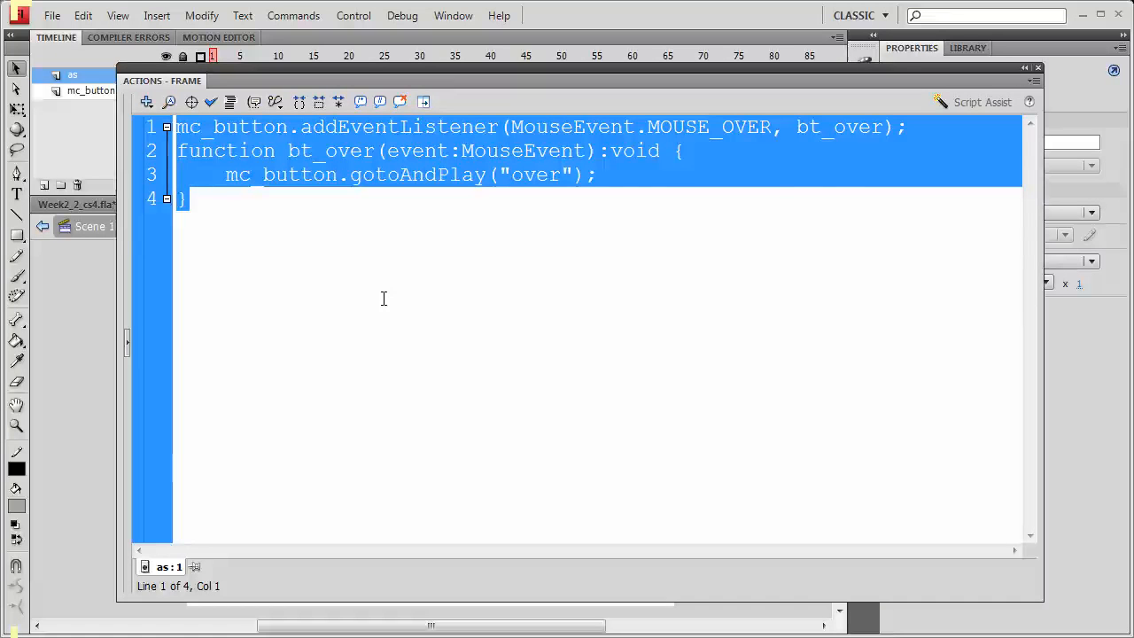
pyautogui.press('Right')
pyautogui.press('Return')
pyautogui.press('Return')
pyautogui.write('mc_button.addEventListener(MouseEvent.MOUSE_OVER, bt_over); function bt_over(event:MouseEvent):void { \tmc_button.gotoAndPlay("over"); }')
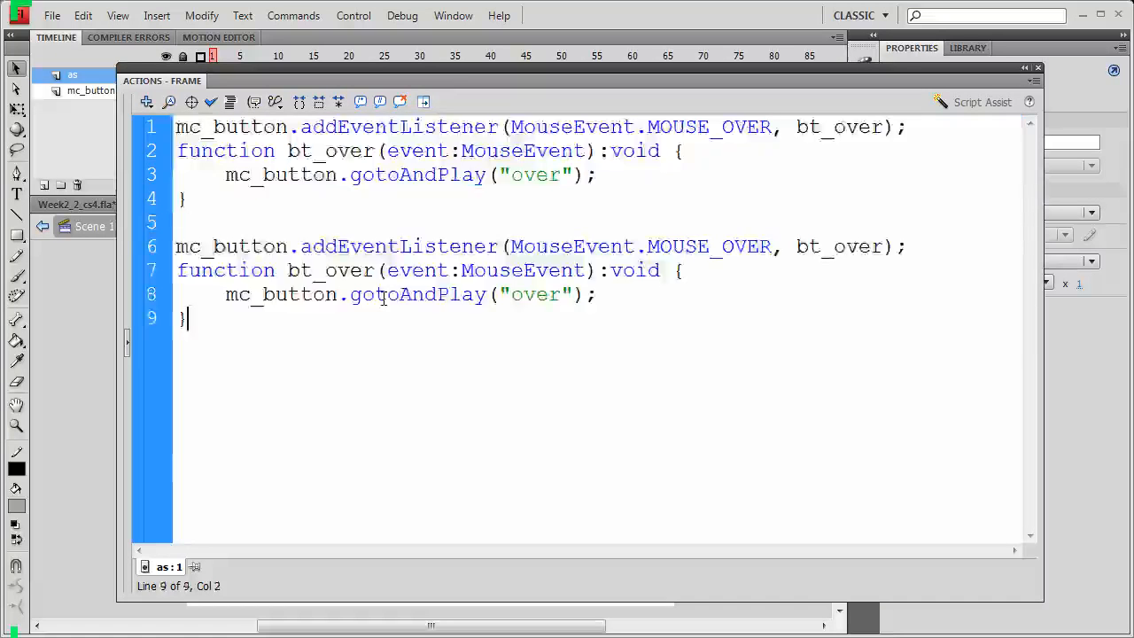
# - Adapt the copied block for roll-out: event MOUSE_OUT, handler and function name bt_out, and gotoAndPlay target "out"
pyautogui.moveTo(733, 248); pyautogui.dragTo(771, 253)
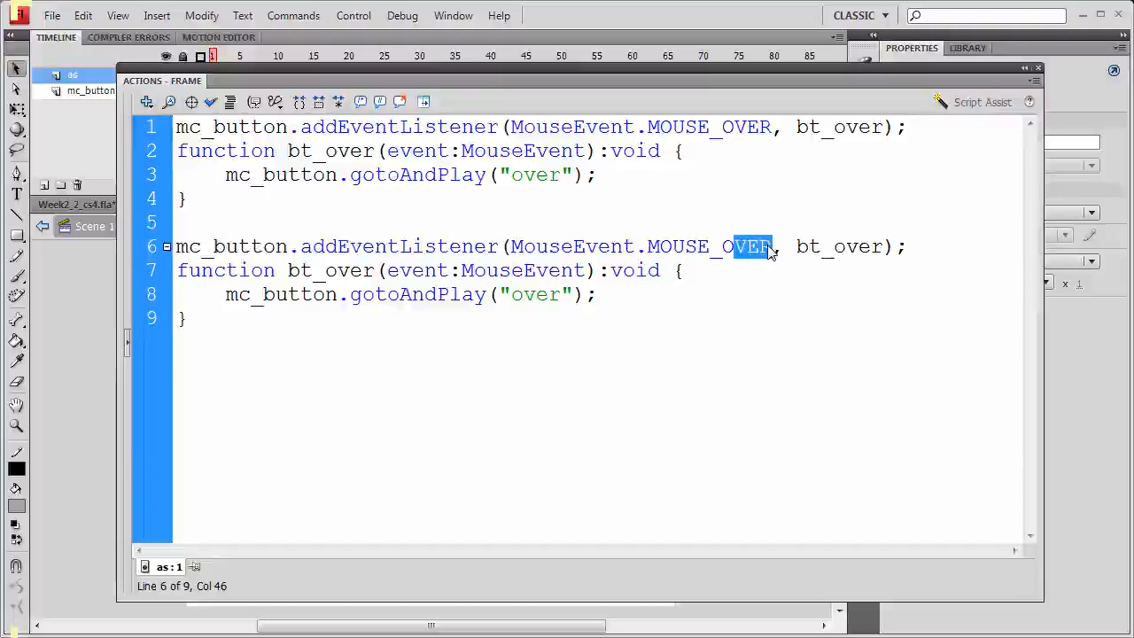
pyautogui.write('OUT')
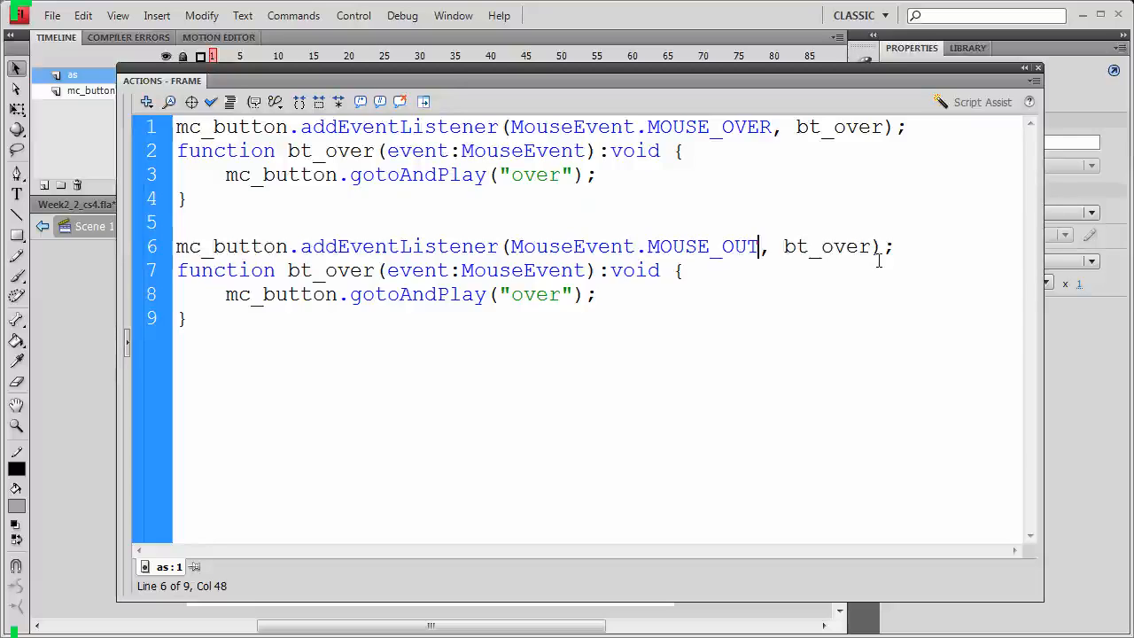
pyautogui.moveTo(872, 250); pyautogui.dragTo(833, 249)
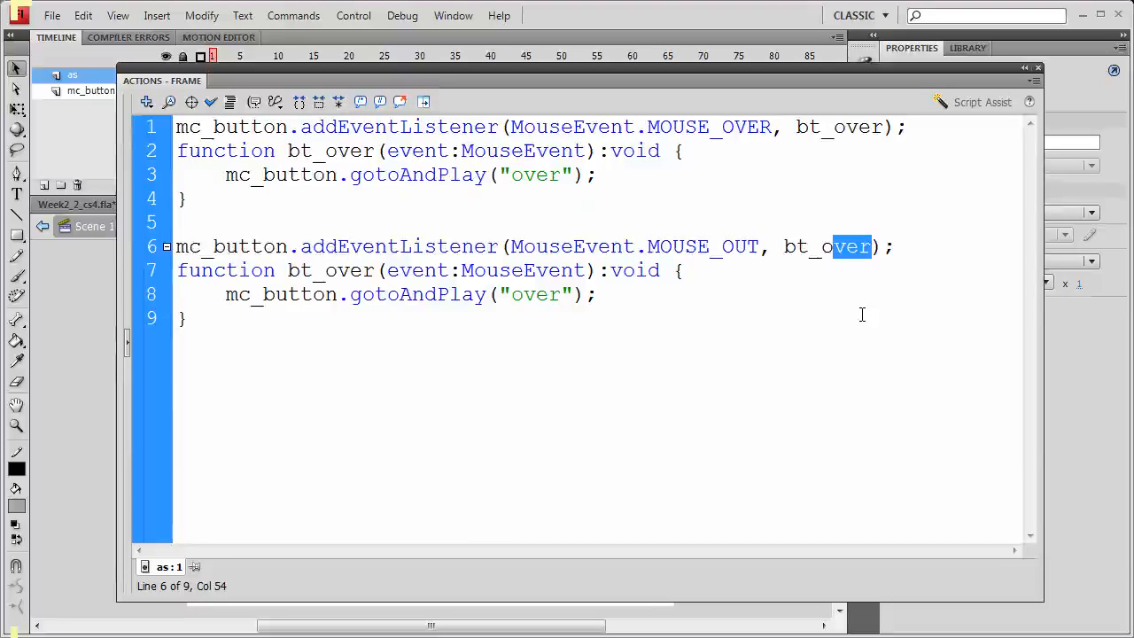
pyautogui.write('ut')
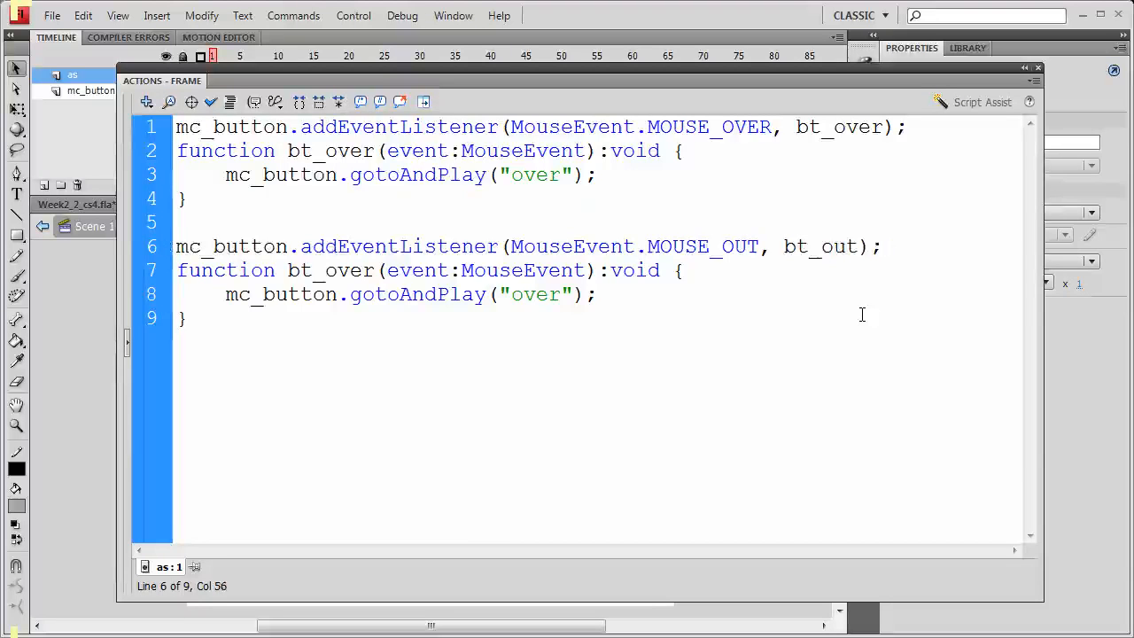
pyautogui.moveTo(375, 271); pyautogui.dragTo(337, 271)
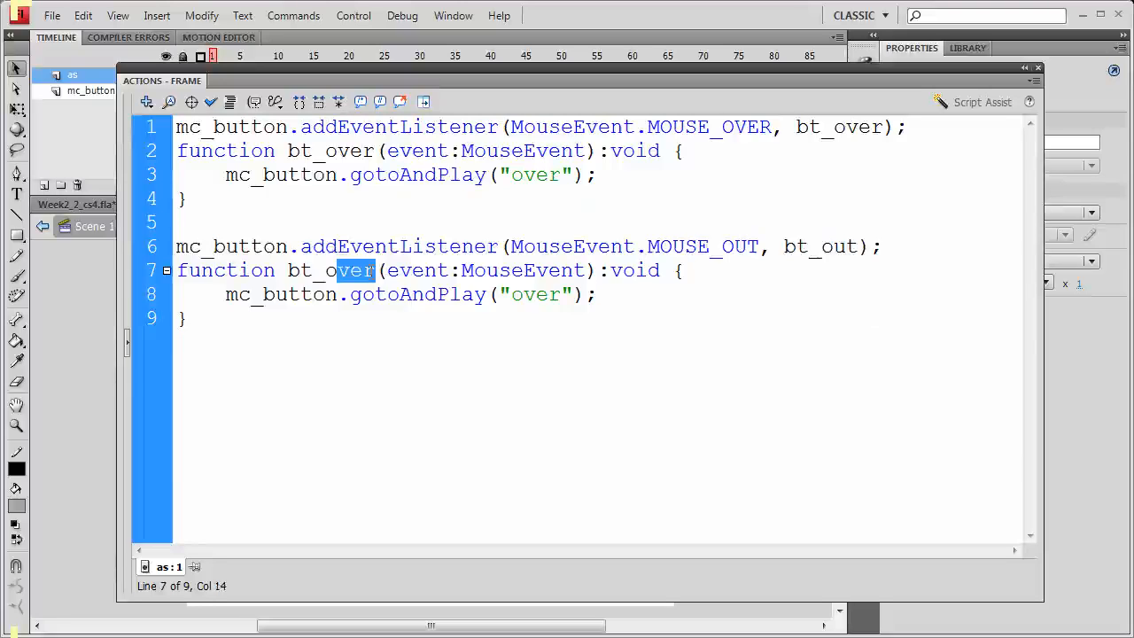
pyautogui.write('ut')
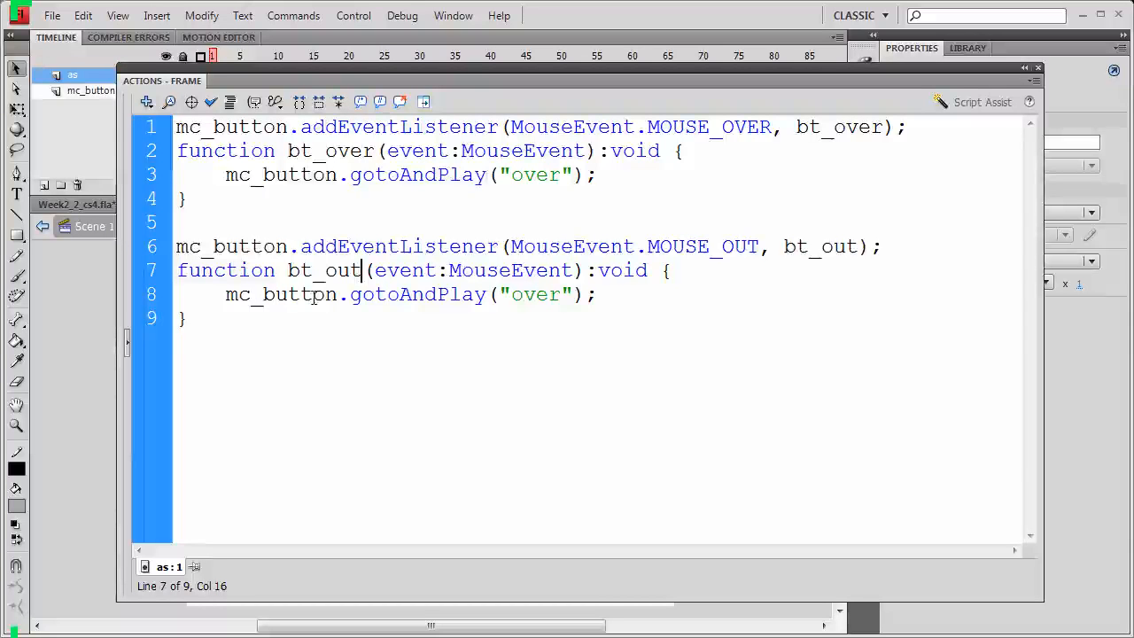
pyautogui.moveTo(522, 295); pyautogui.dragTo(567, 295)
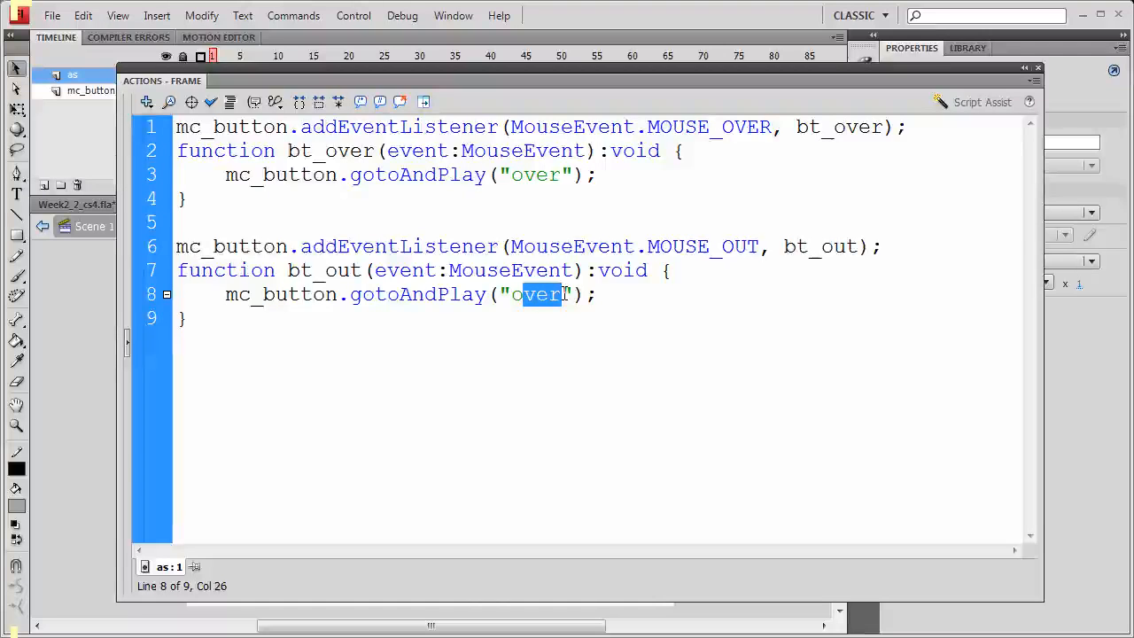
pyautogui.write('ut')
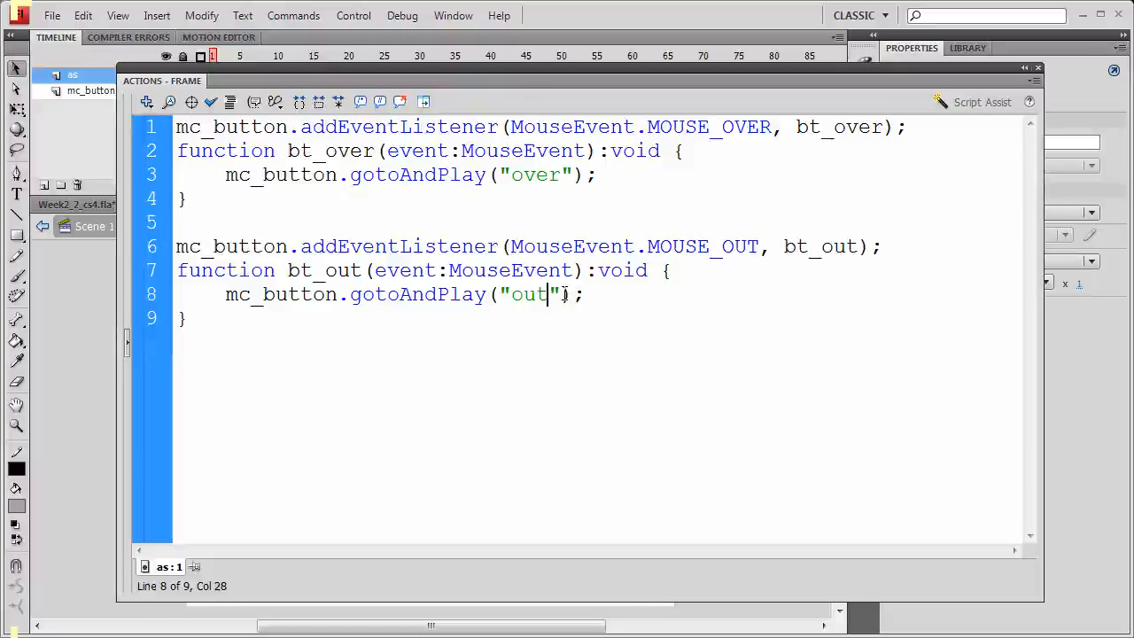
# - Test the movie to try the button's rollover and roll-out, and close the preview and script editor
pyautogui.hotkey('ctrl', 'Return')
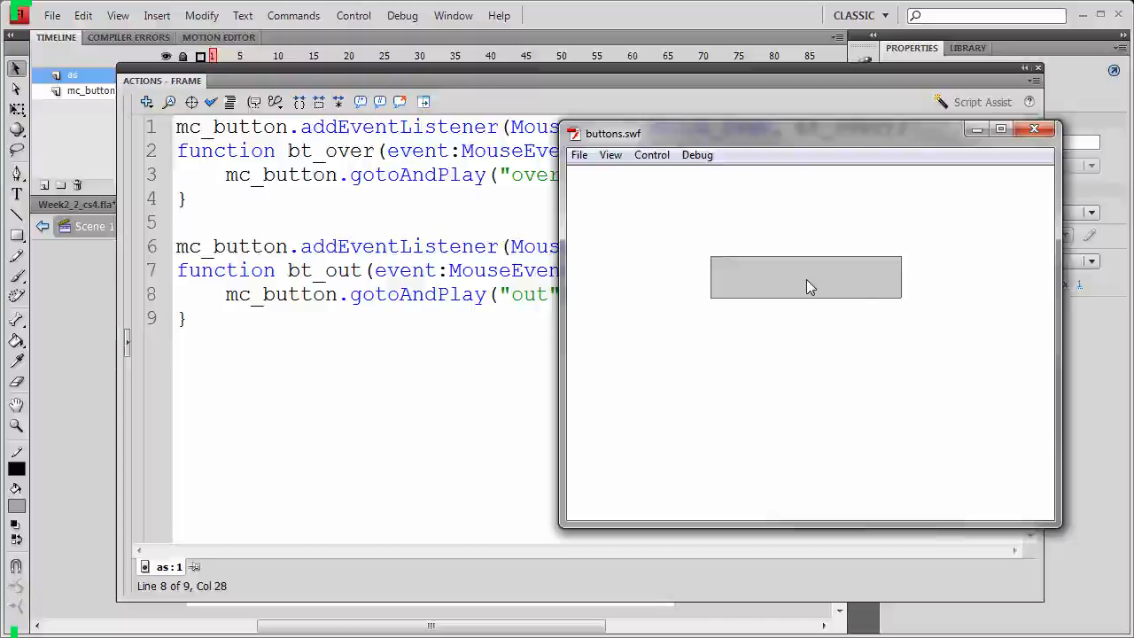
pyautogui.click(357, 341)
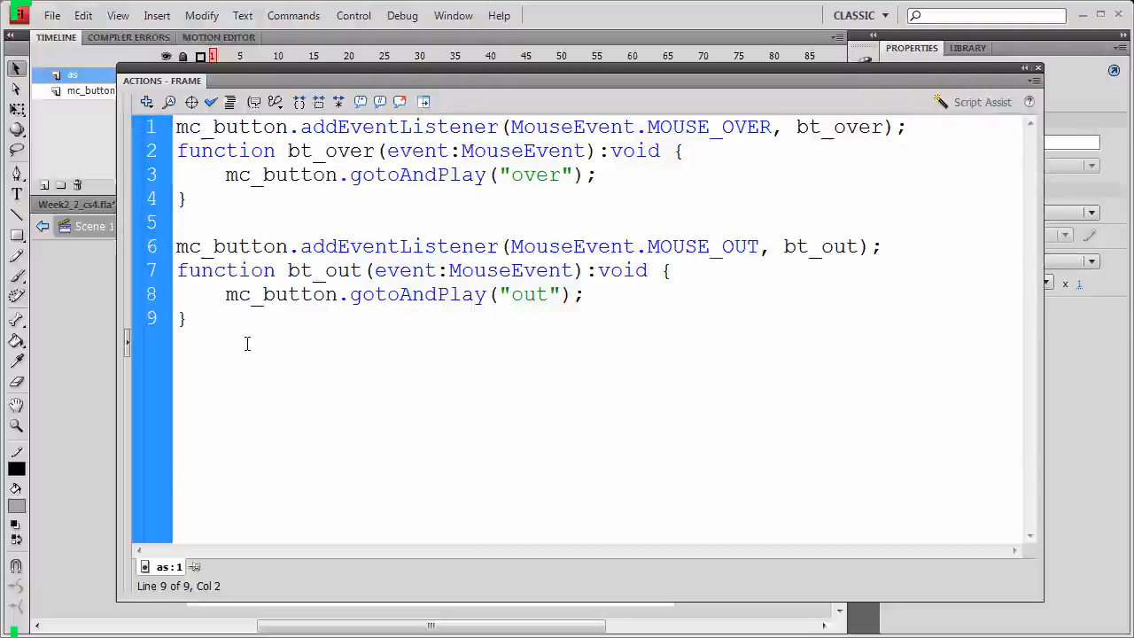
pyautogui.click(1038, 70)
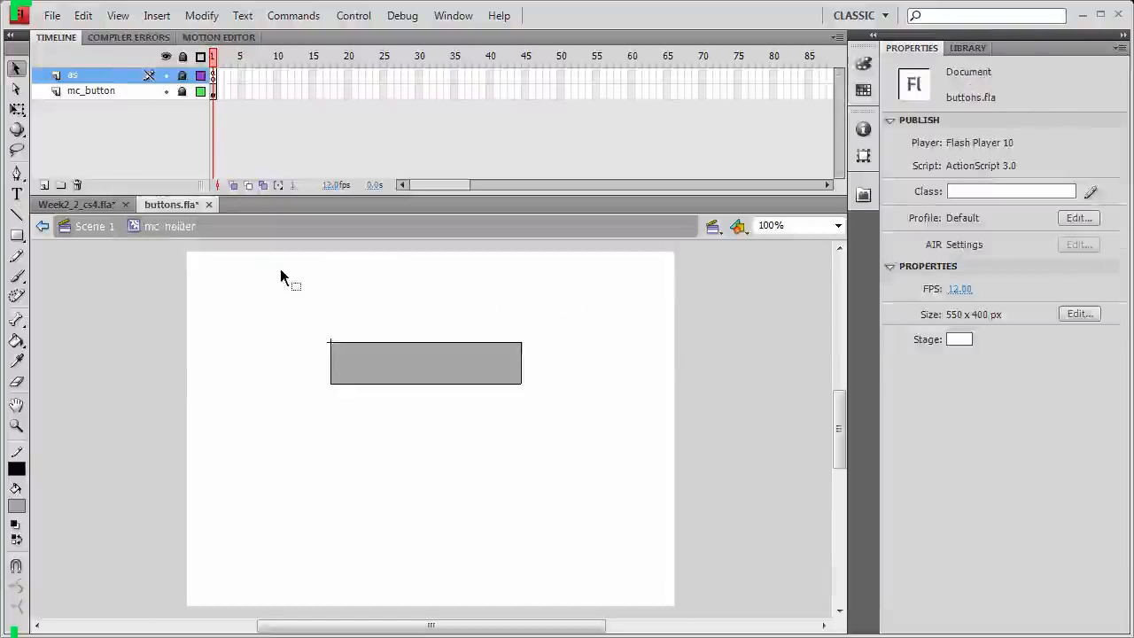
# - Add a layer named txt_buttonLabel directly above the mc_button layer
pyautogui.click(91, 91)
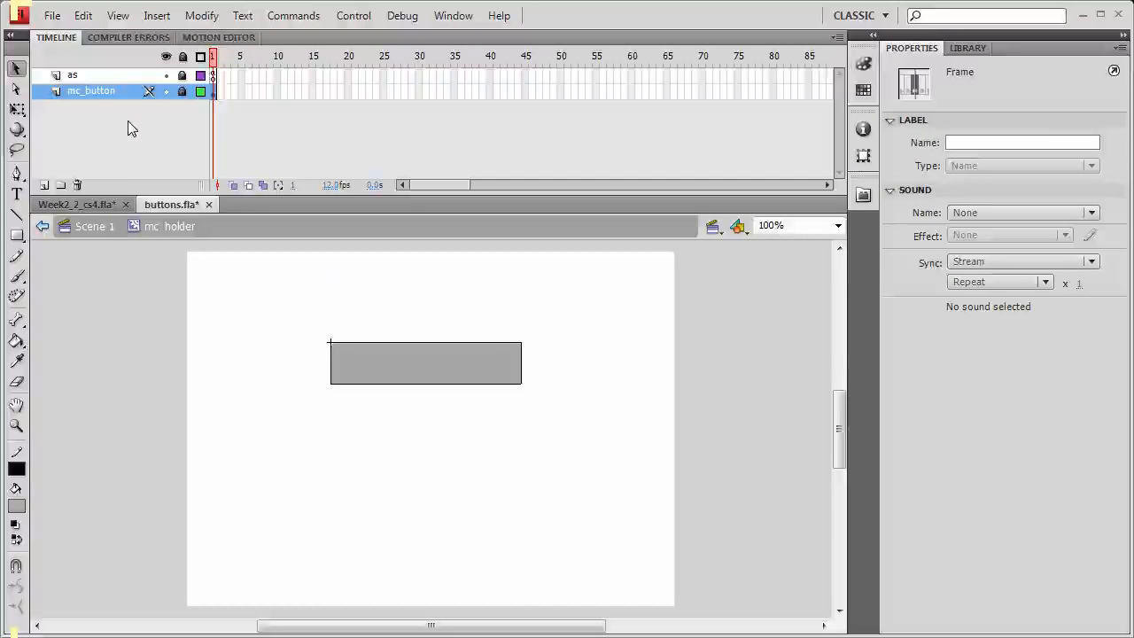
pyautogui.click(43, 185)
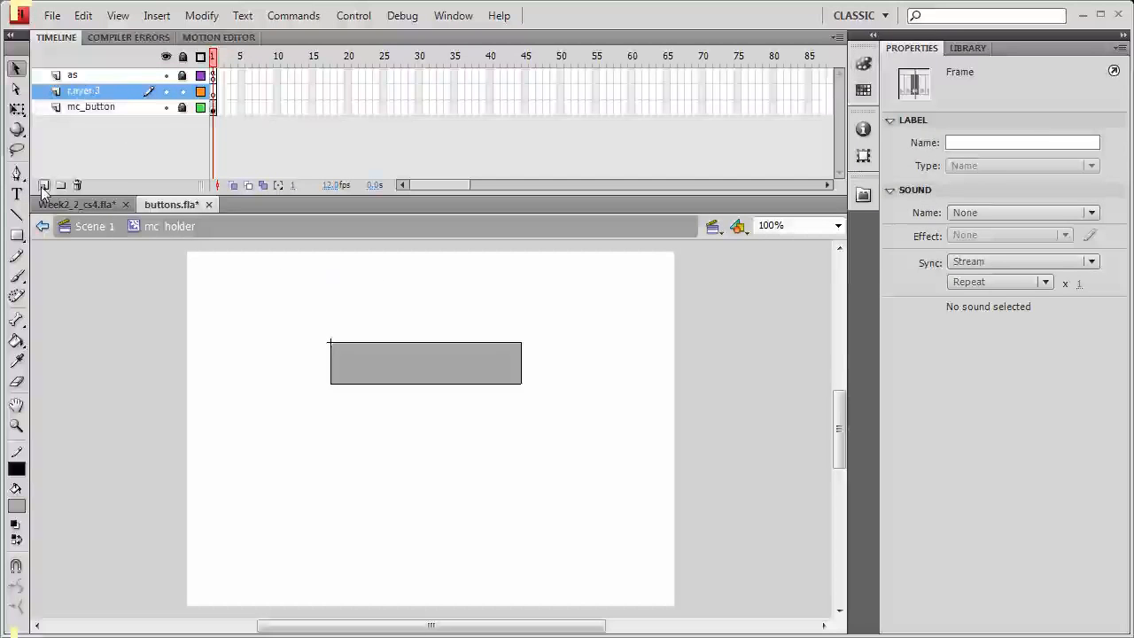
pyautogui.doubleClick(85, 91)
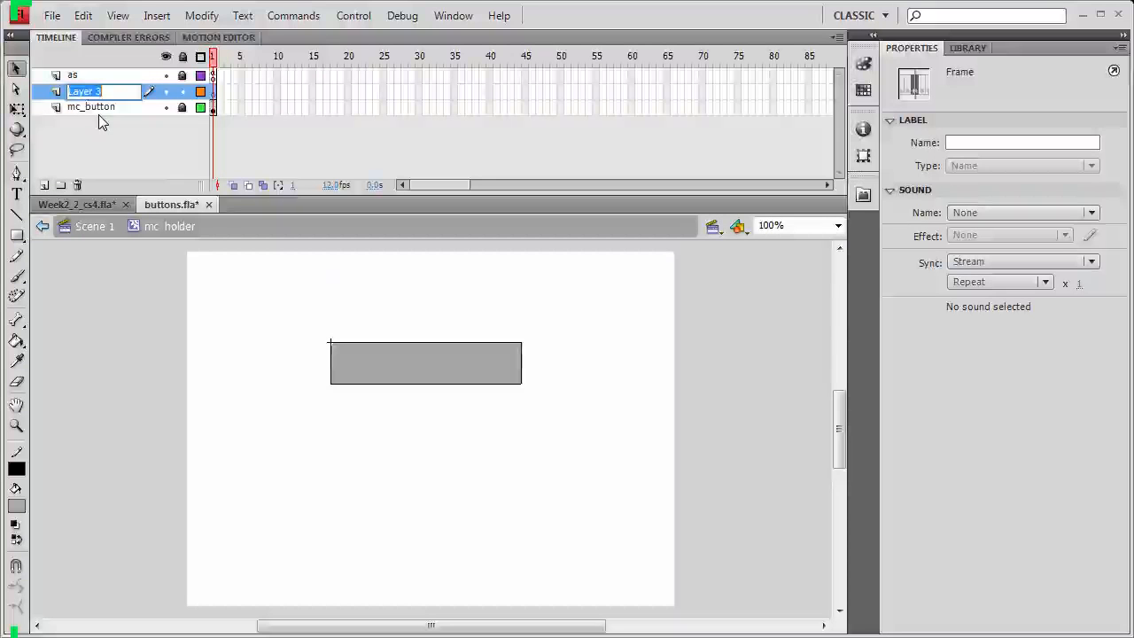
pyautogui.write('txt_')
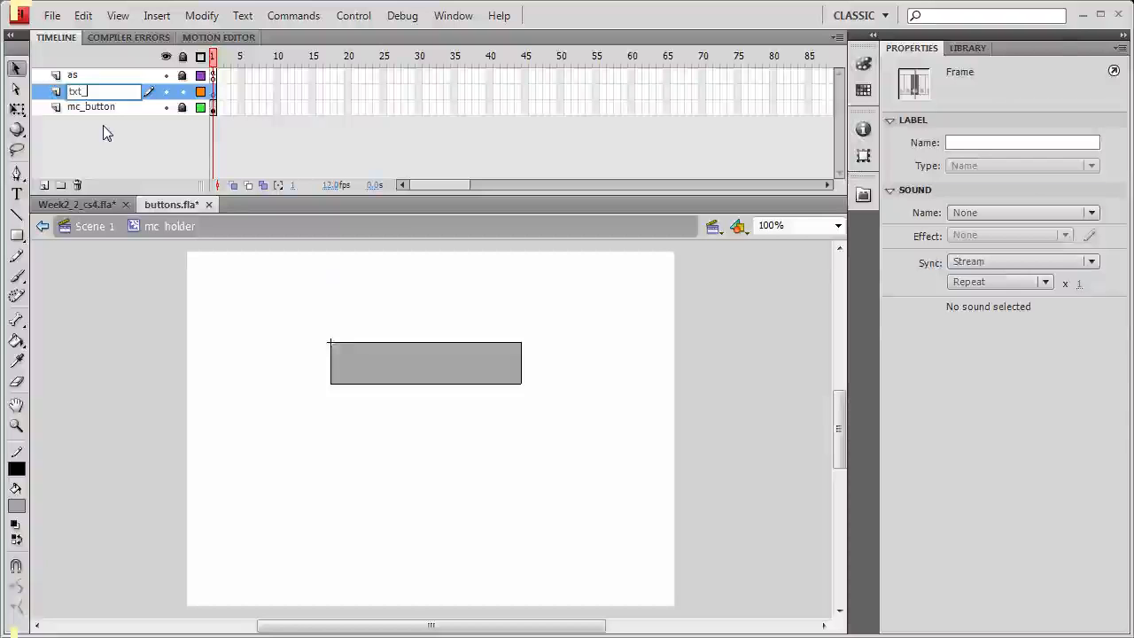
pyautogui.write('buttonLabel')
pyautogui.press('Return')
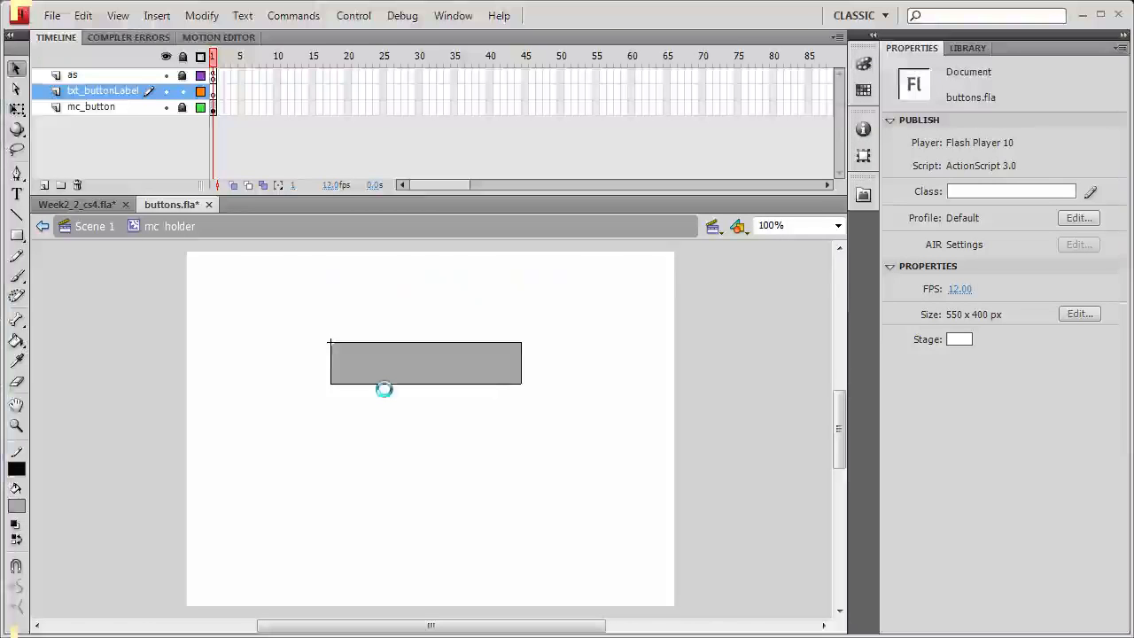
# - Add the text "Button Label" on the new layer and place it inside the grey button rectangle
pyautogui.write('Button')
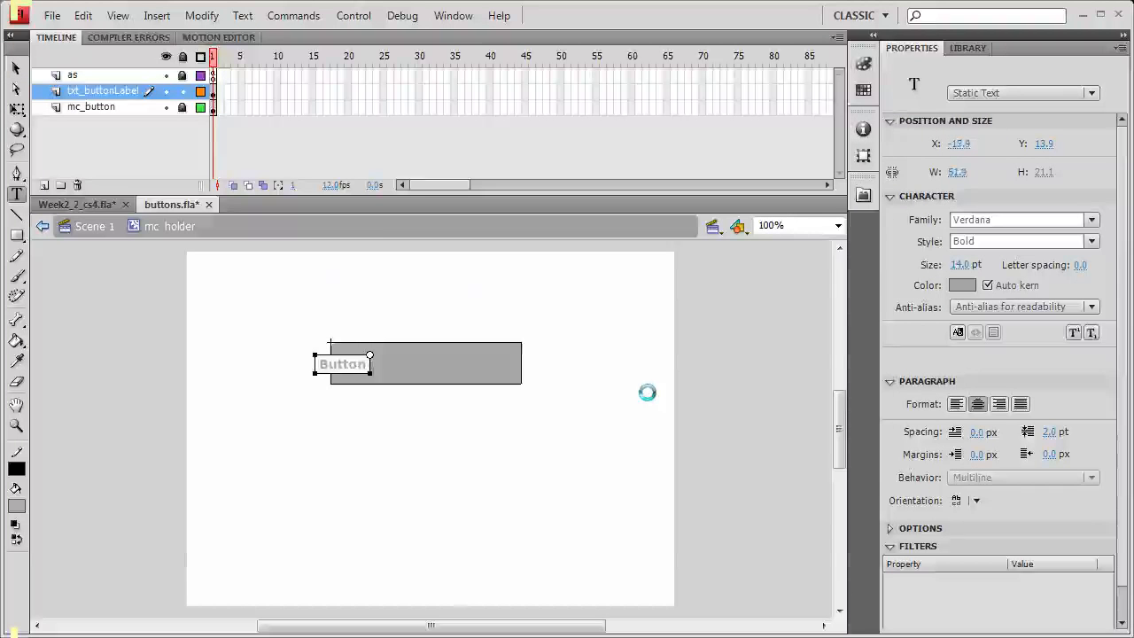
pyautogui.write(' Label')
pyautogui.press('Escape')
pyautogui.press('v')
pyautogui.moveTo(316, 364); pyautogui.dragTo(365, 364)
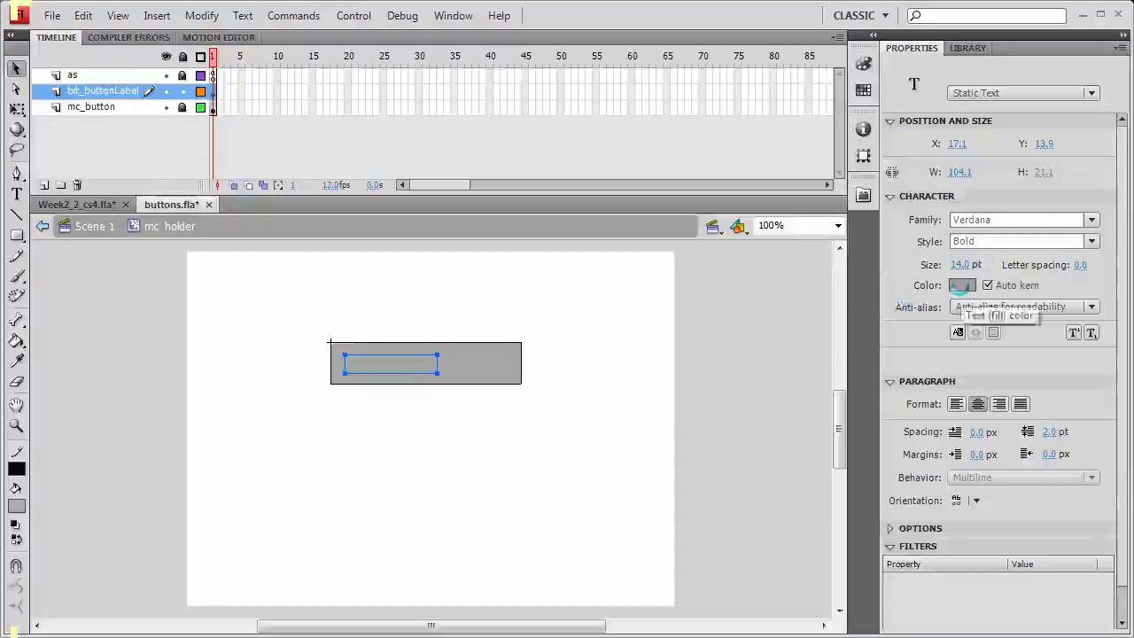
# - Make the label text white at 25 pt and reposition it inside the button at about X 3.8, Y 6.9
pyautogui.click(961, 285)
pyautogui.click(939, 386)
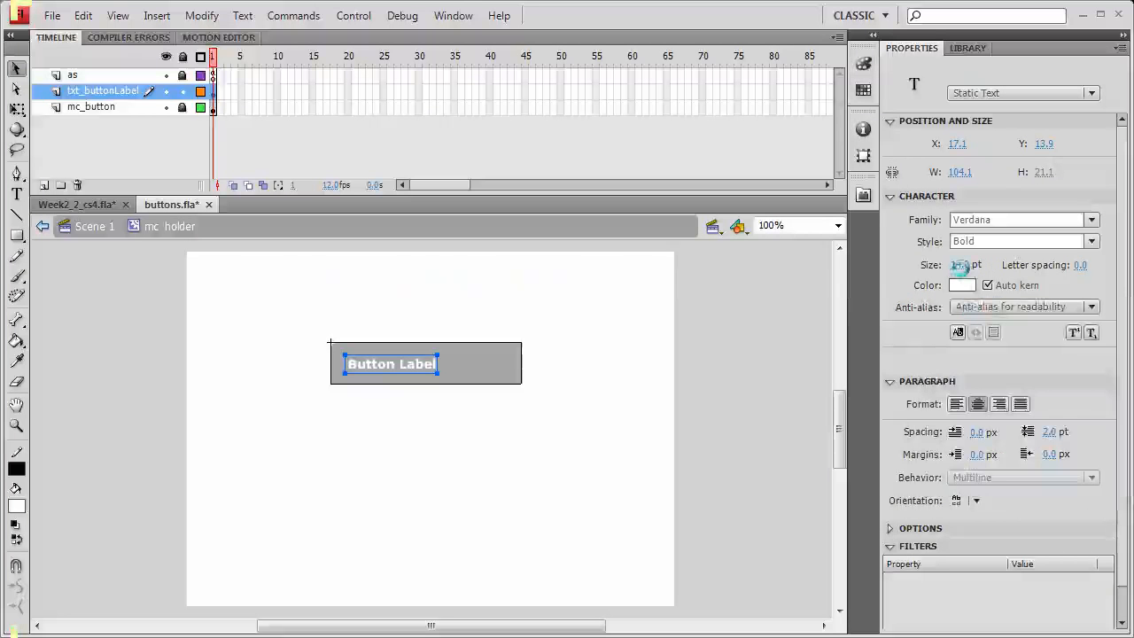
pyautogui.click(961, 264)
pyautogui.write('25')
pyautogui.moveTo(413, 374); pyautogui.dragTo(437, 366)
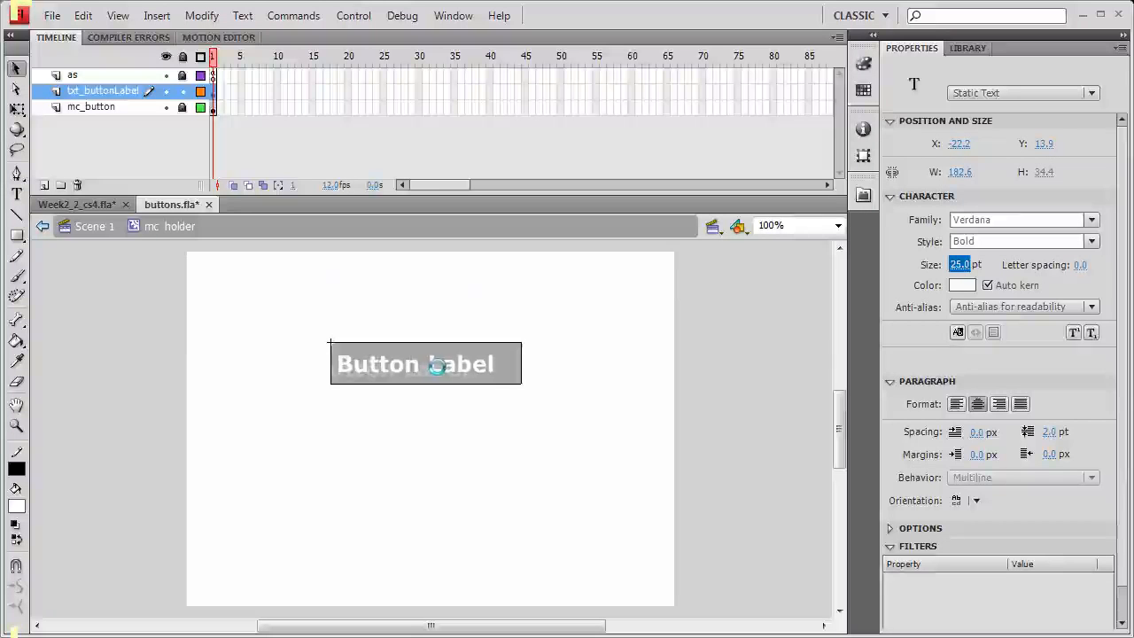
pyautogui.moveTo(436, 366); pyautogui.dragTo(435, 367)
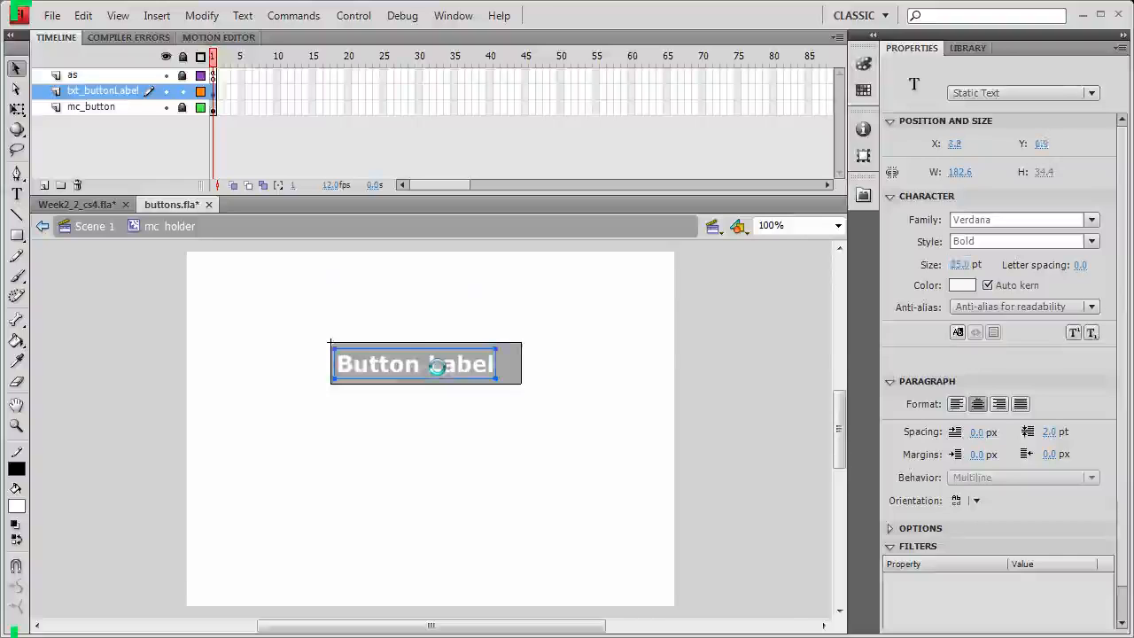
# - Change the label's text type to Dynamic Text
pyautogui.click(1090, 93)
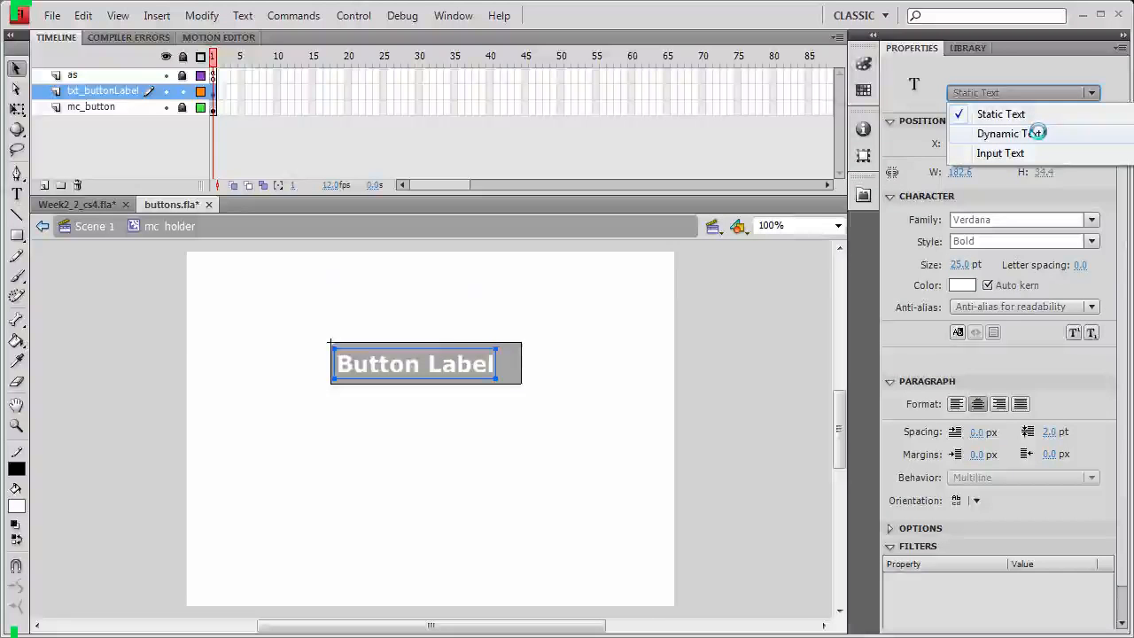
pyautogui.click(1006, 132)
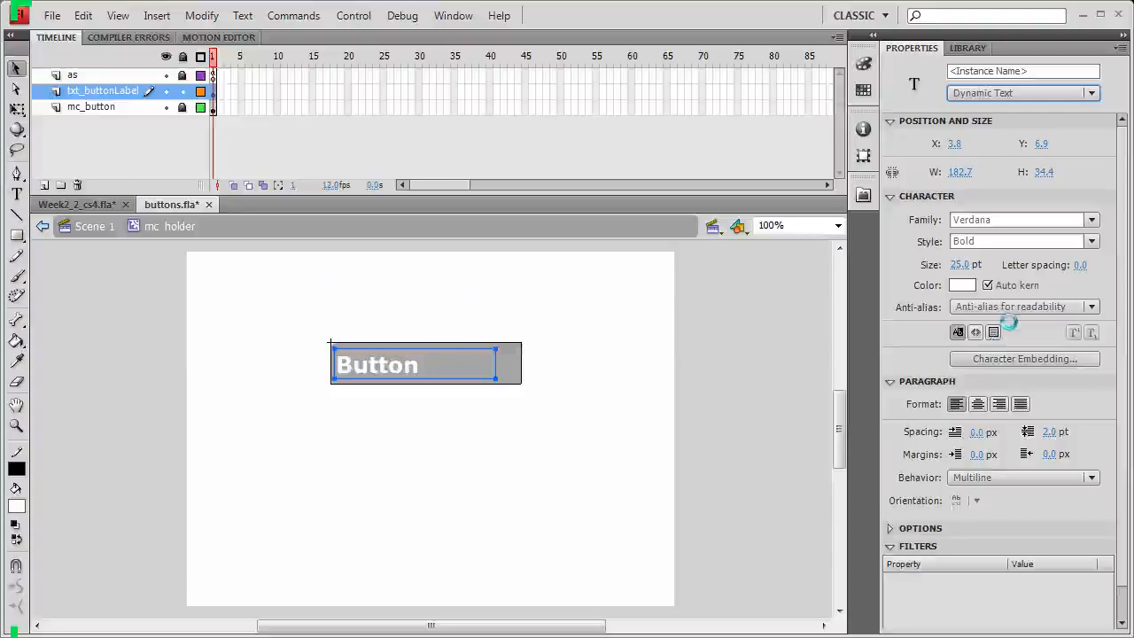
# - Set the label's anti-aliasing to Use device fonts and shift the text to about X 8.8 inside the button
pyautogui.click(1018, 306)
pyautogui.click(1019, 305)
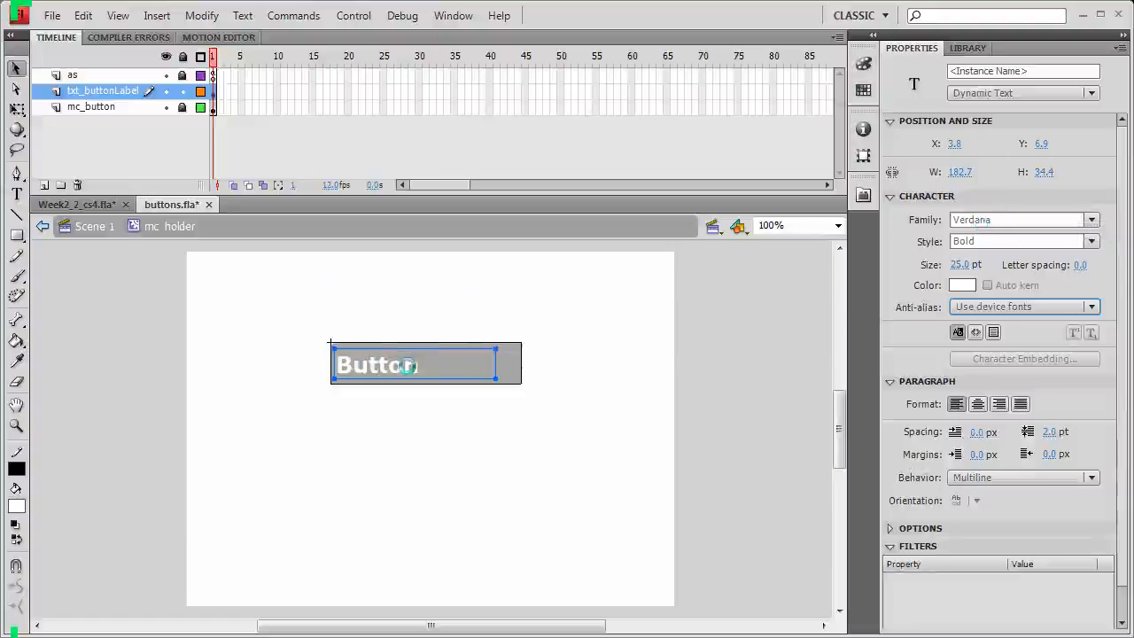
pyautogui.moveTo(407, 365); pyautogui.dragTo(411, 365)
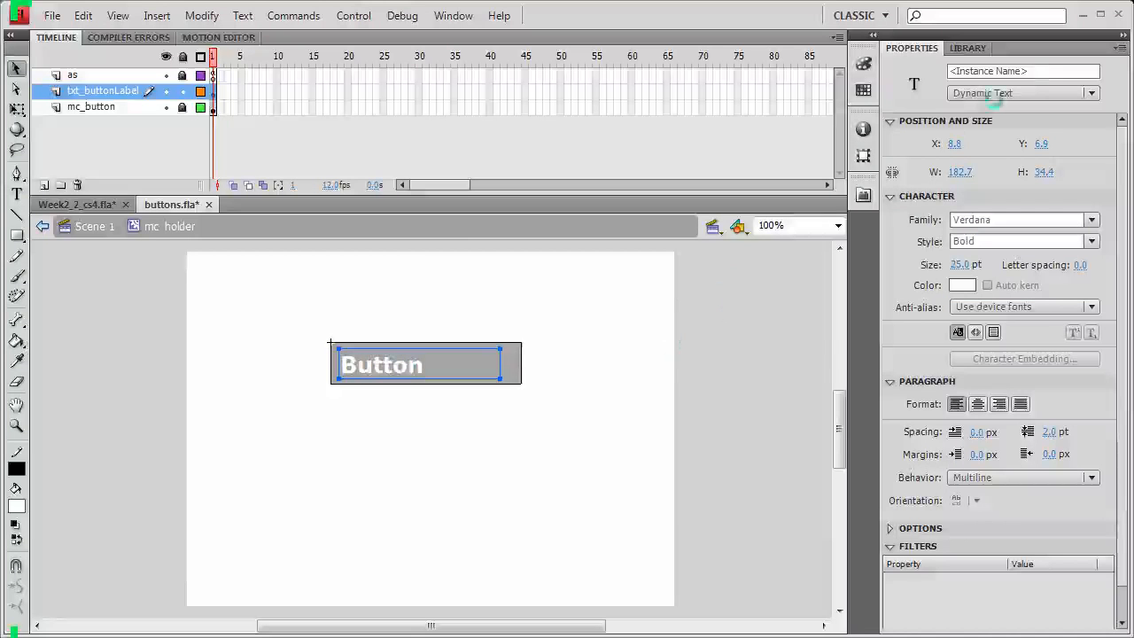
# - Give the dynamic text field the instance name txt_buttonLabel
pyautogui.click(1026, 70)
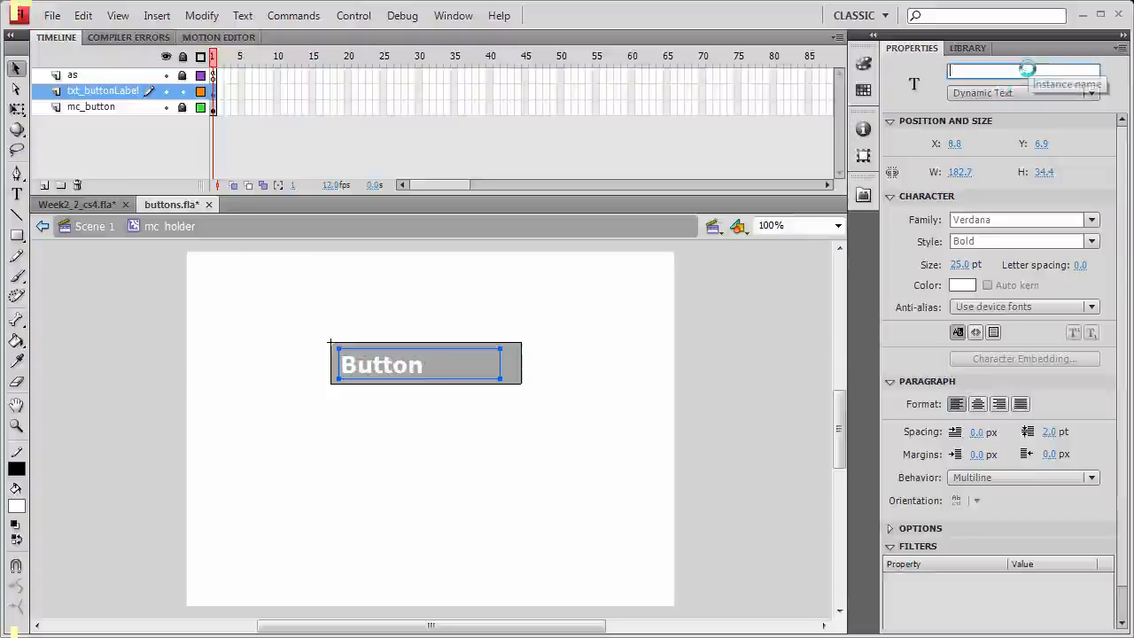
pyautogui.write('txt_')
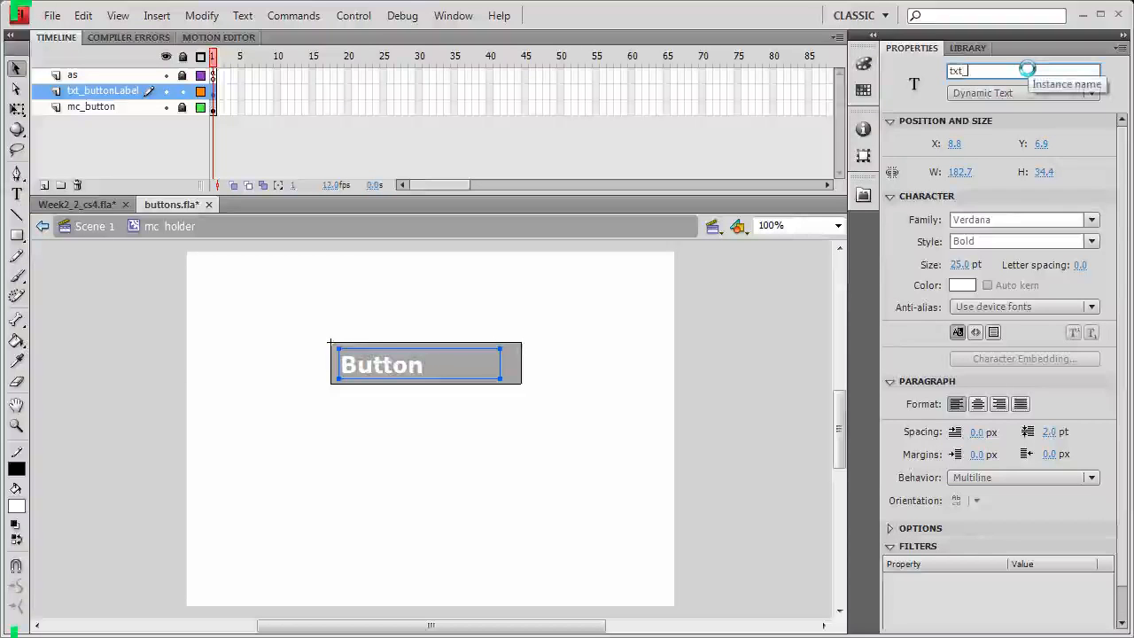
pyautogui.write('buttonLabel')
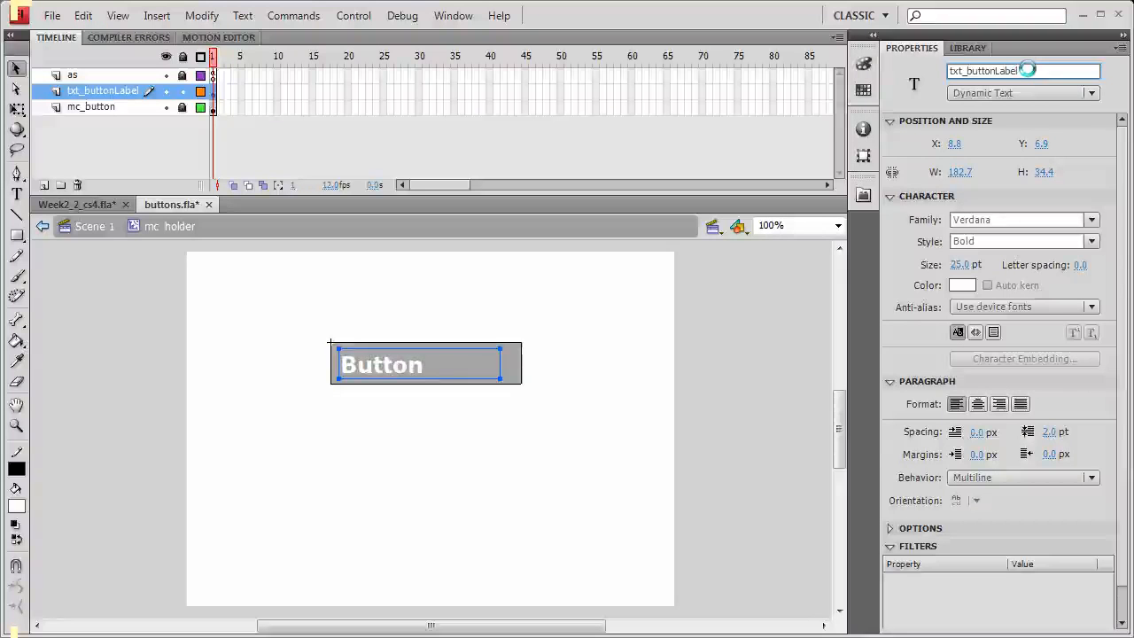
pyautogui.click(594, 353)
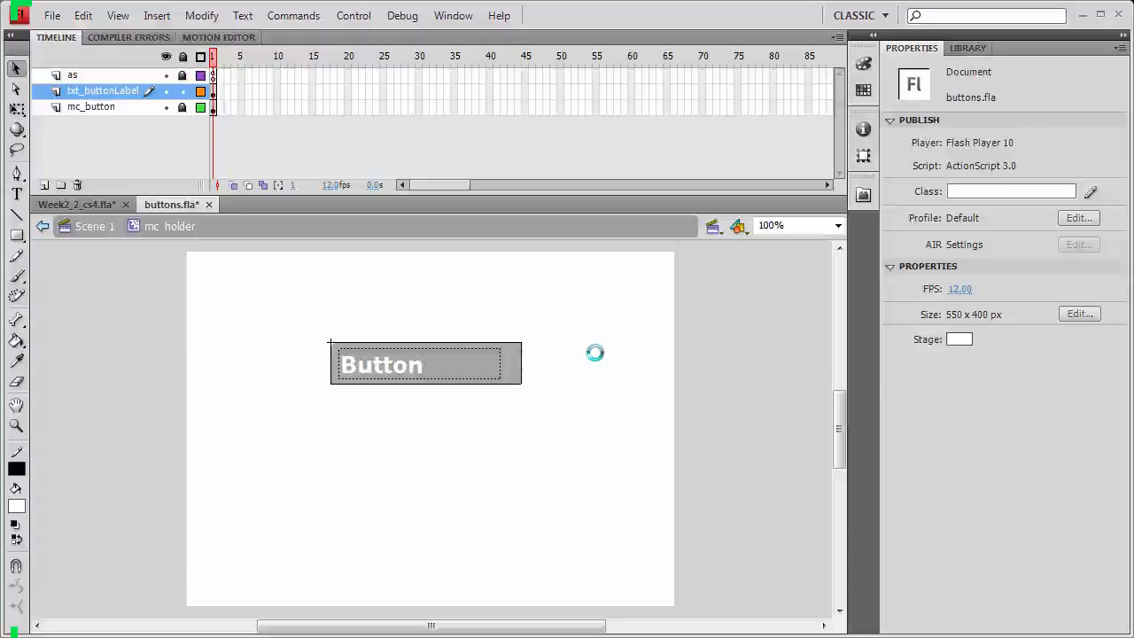
# - Widen the label's text field to about 197 px so "Button Label" fits, and shift it to about X 5.8
pyautogui.click(347, 358)
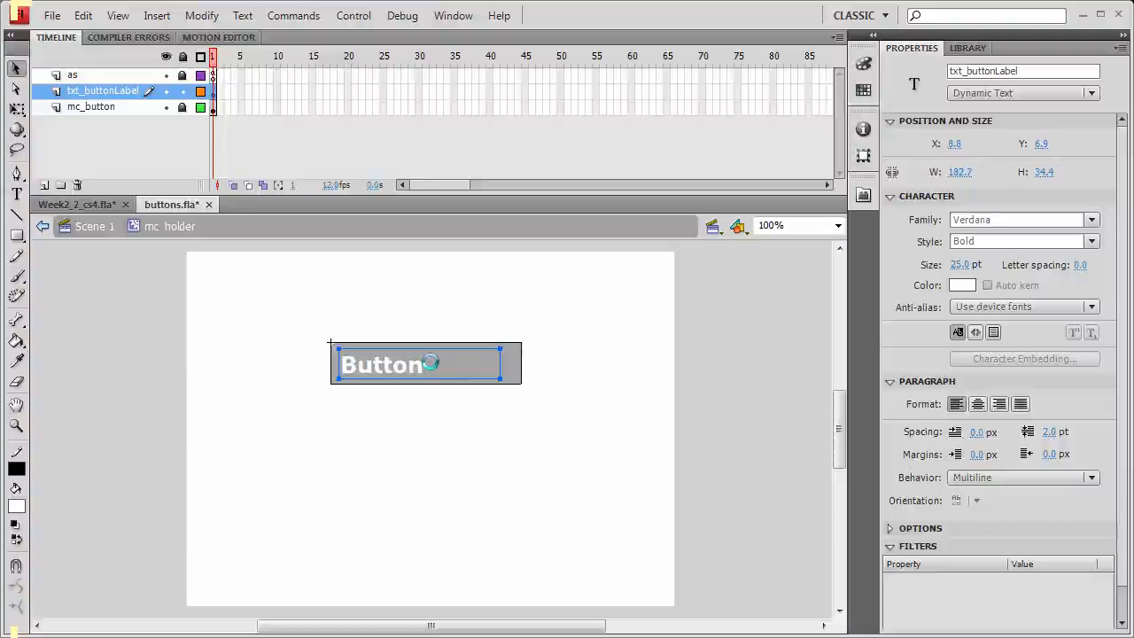
pyautogui.doubleClick(430, 362)
pyautogui.moveTo(501, 378); pyautogui.dragTo(514, 379)
pyautogui.click(533, 391)
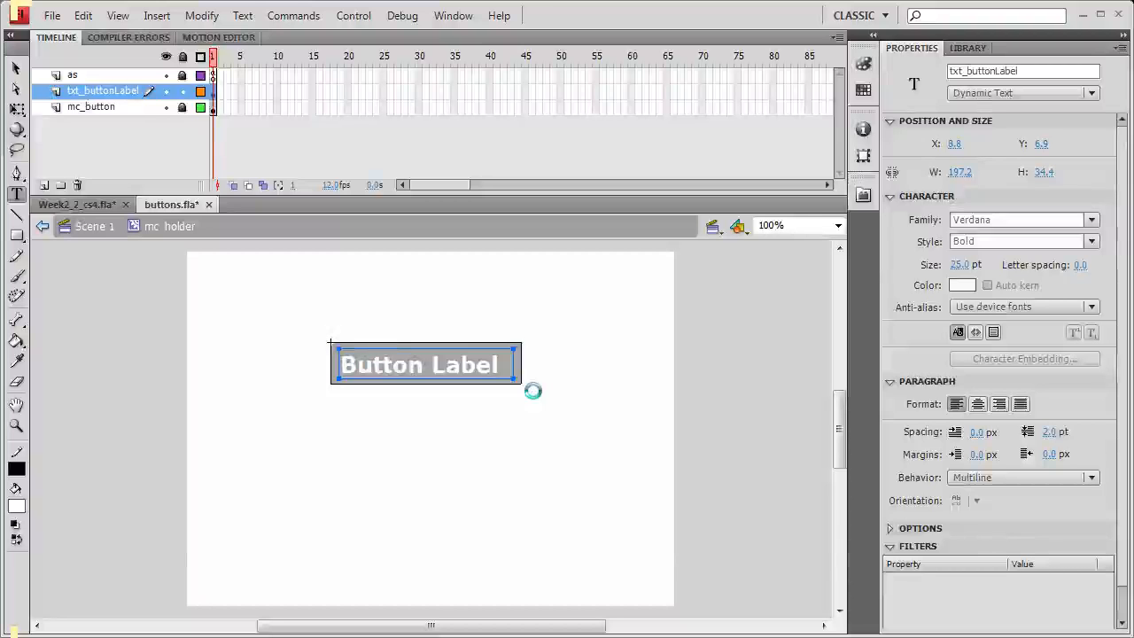
pyautogui.press('v')
pyautogui.click(533, 391)
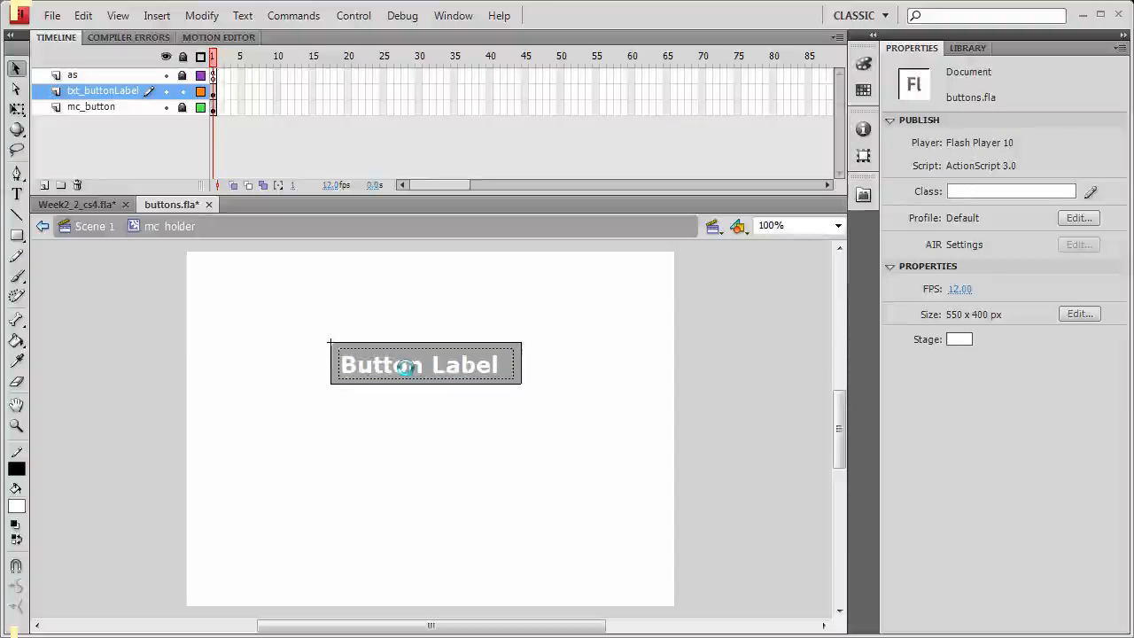
pyautogui.click(405, 366)
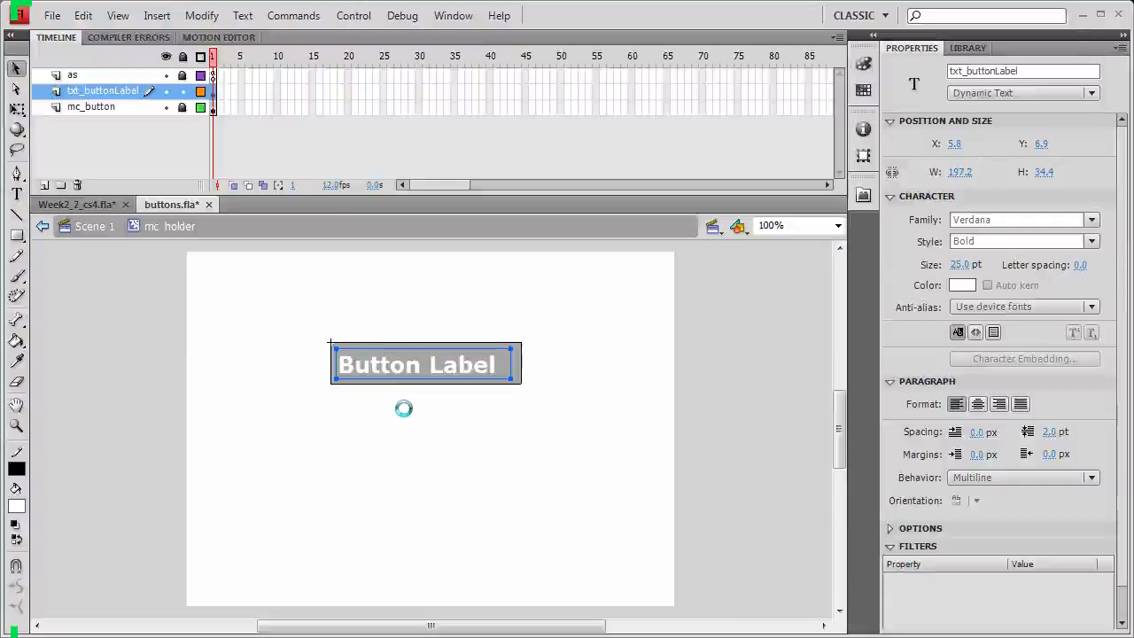
# - Save buttons.fla and, back in Scene 1, move the mc_holder instance up to about Y 81
pyautogui.click(94, 227)
pyautogui.hotkey('ctrl', 's')
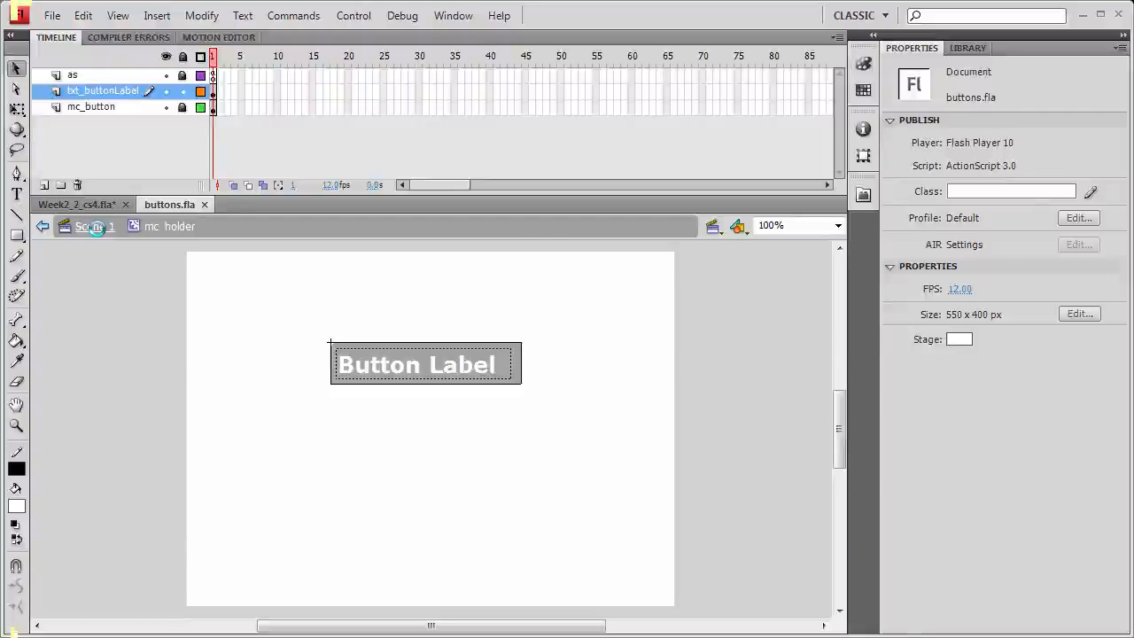
pyautogui.moveTo(451, 368); pyautogui.dragTo(451, 350)
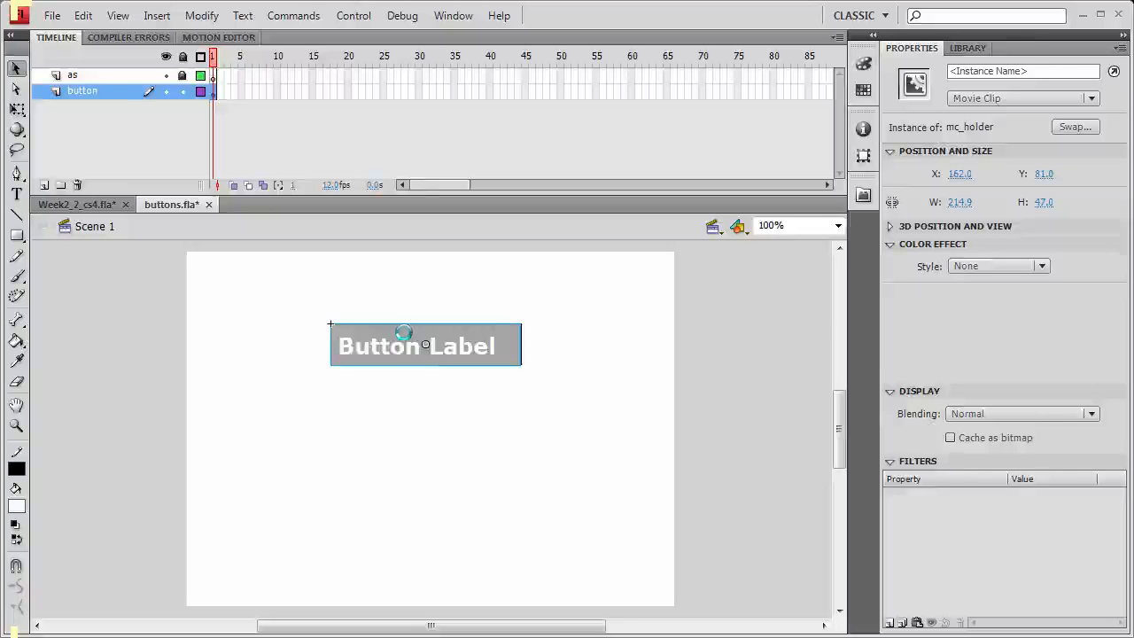
# - Give the mc_holder instance in Scene 1 the instance name mc_button1
pyautogui.click(1028, 71)
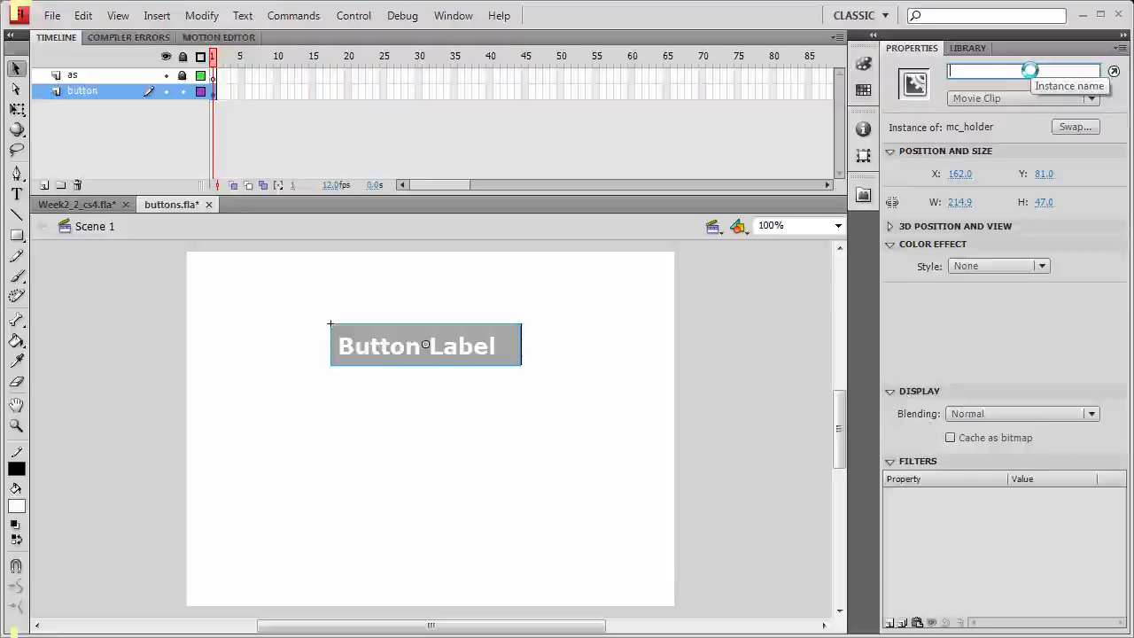
pyautogui.write('mc_button1')
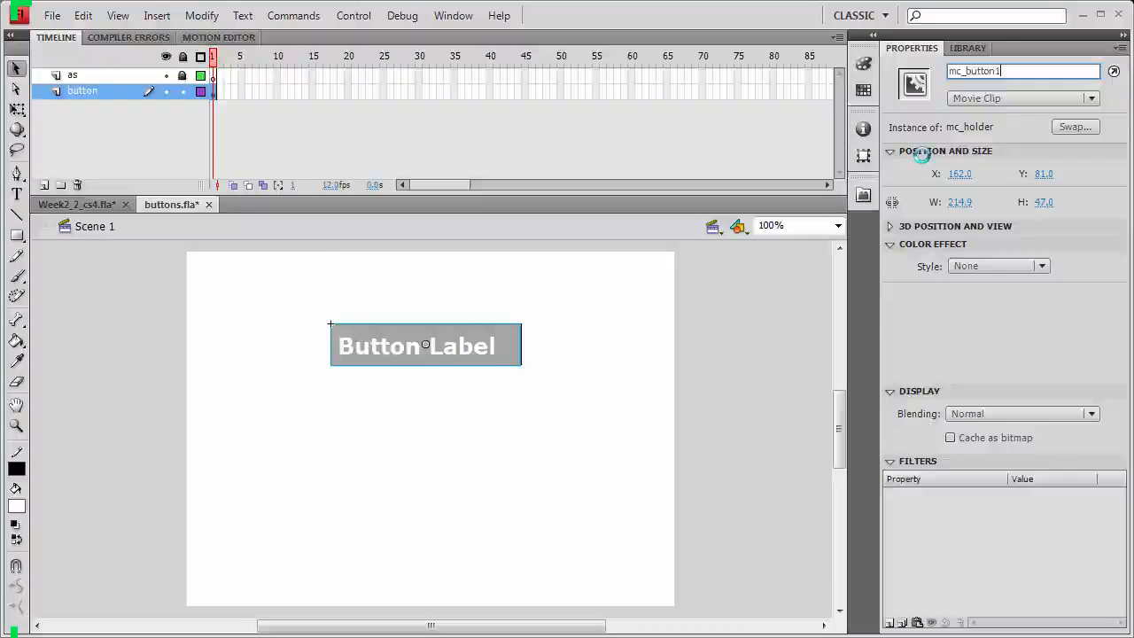
pyautogui.click(212, 76)
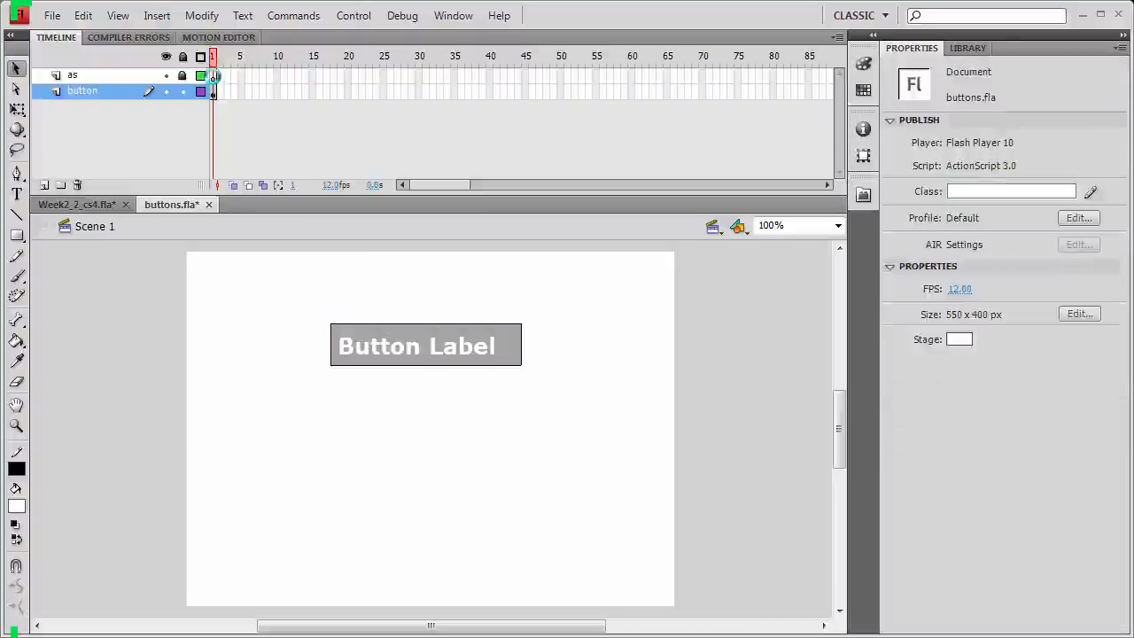
# - Add a stop(); action to frame 1 of the as layer in Scene 1, followed by a blank line
pyautogui.click(213, 77)
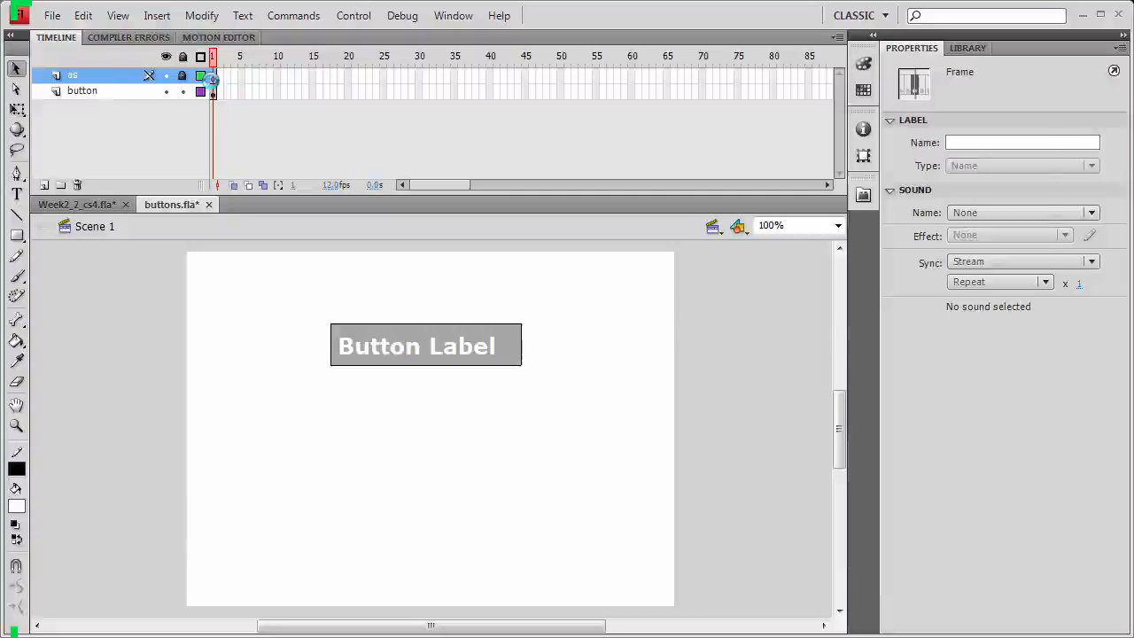
pyautogui.press('F9')
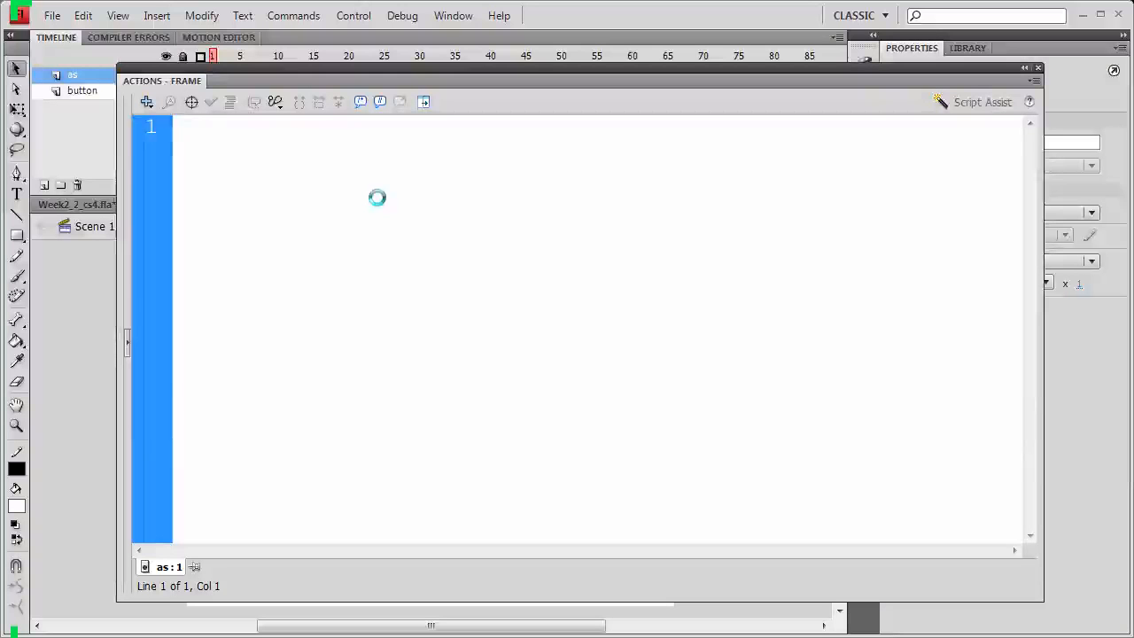
pyautogui.write('stop();')
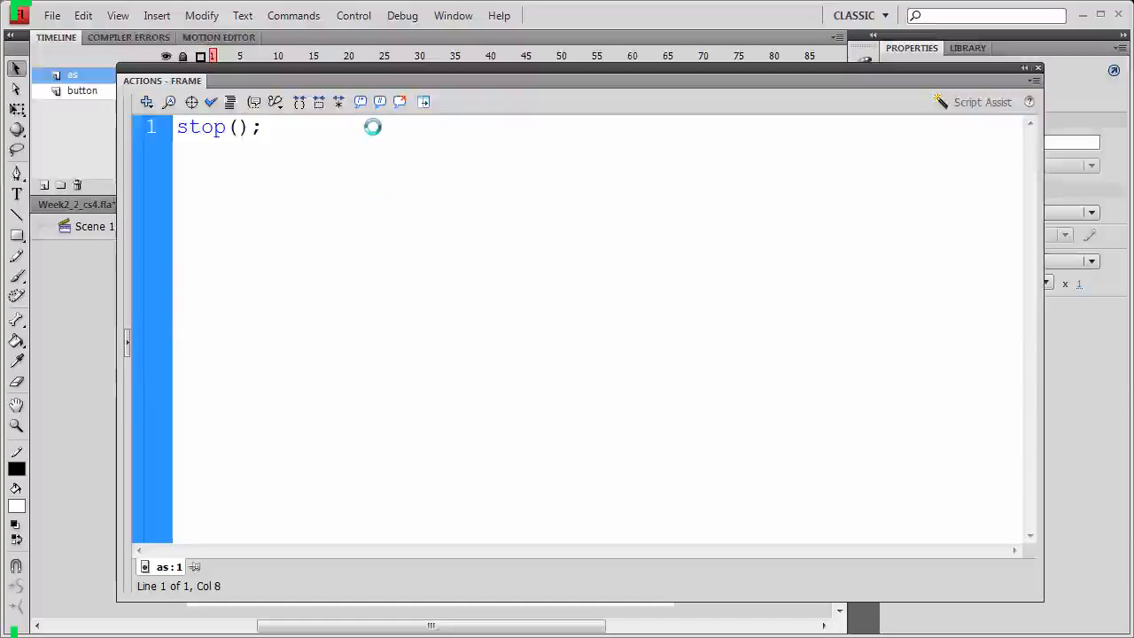
pyautogui.press('Return')
pyautogui.press('Return')
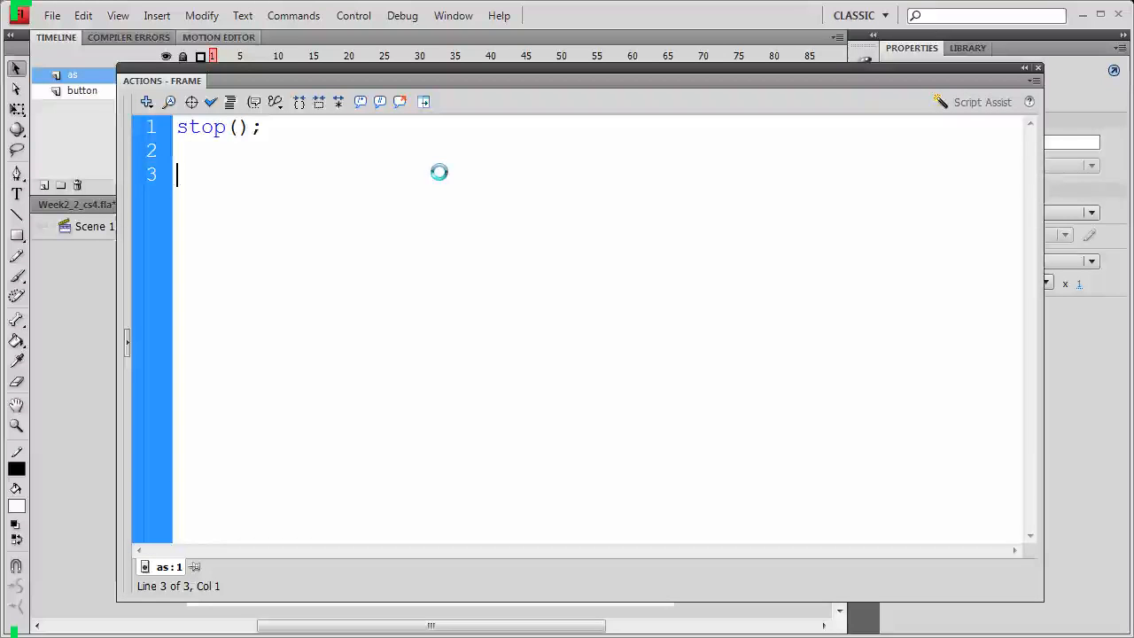
# - Below stop(); in the frame script, add the statement mc_button1.txt_buttonLabel.text = "Home";
pyautogui.write('mc_button1')
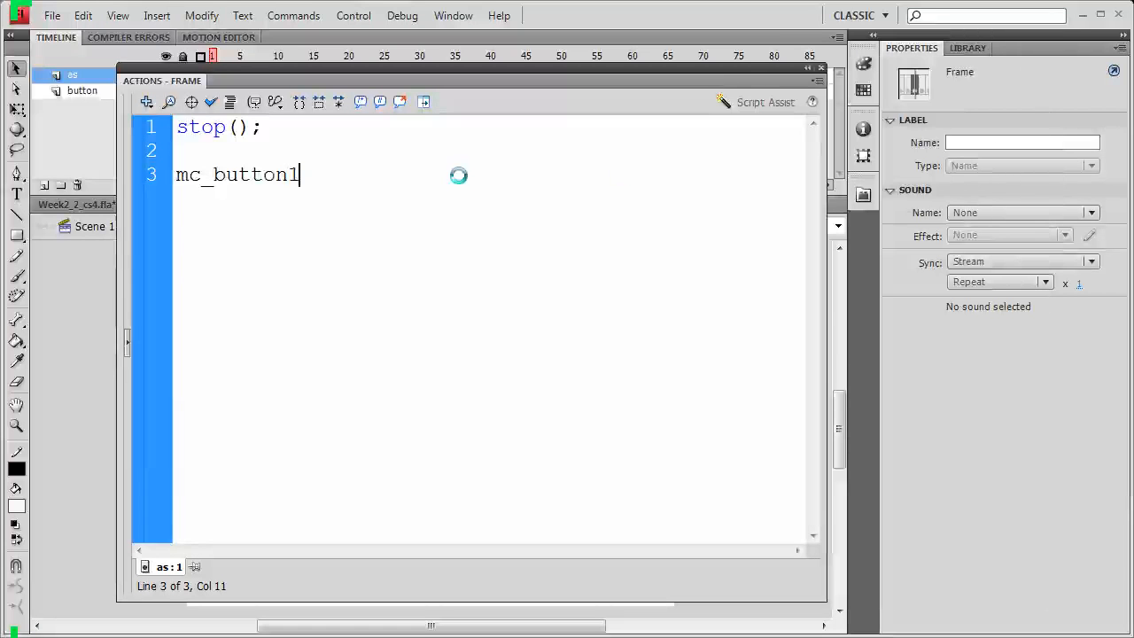
pyautogui.write('.t')
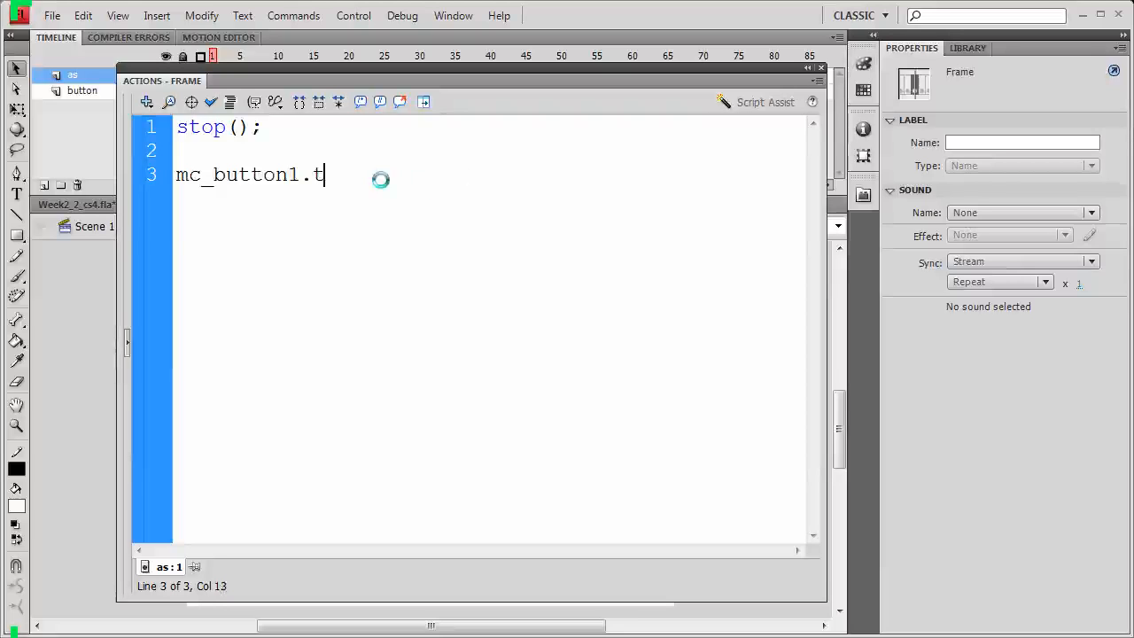
pyautogui.write('xt_buttonLabe')
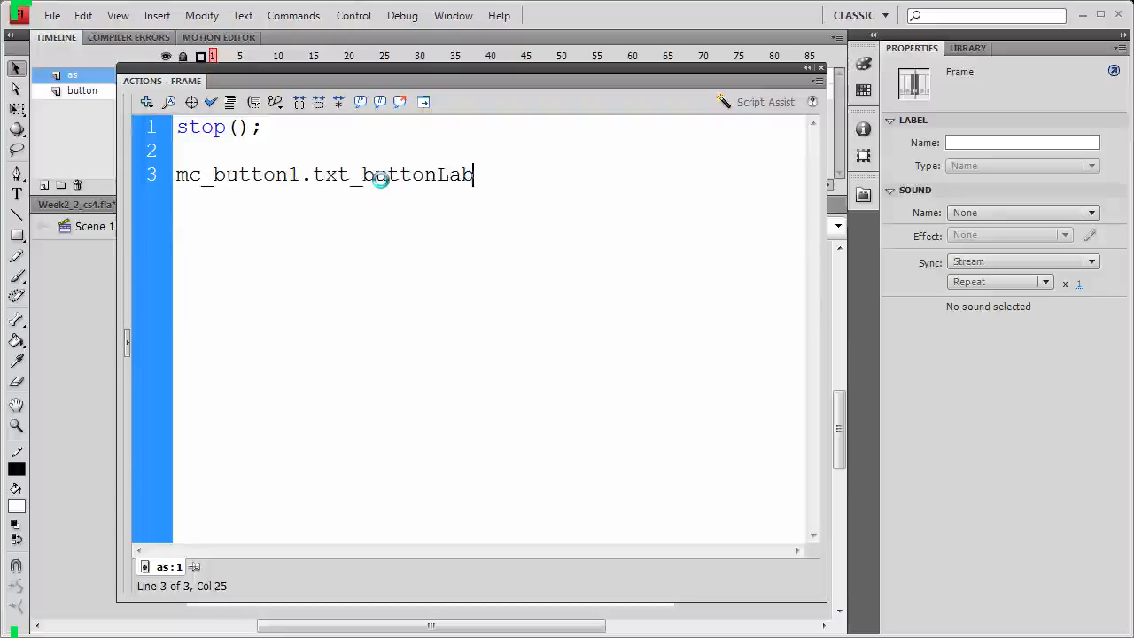
pyautogui.write('l')
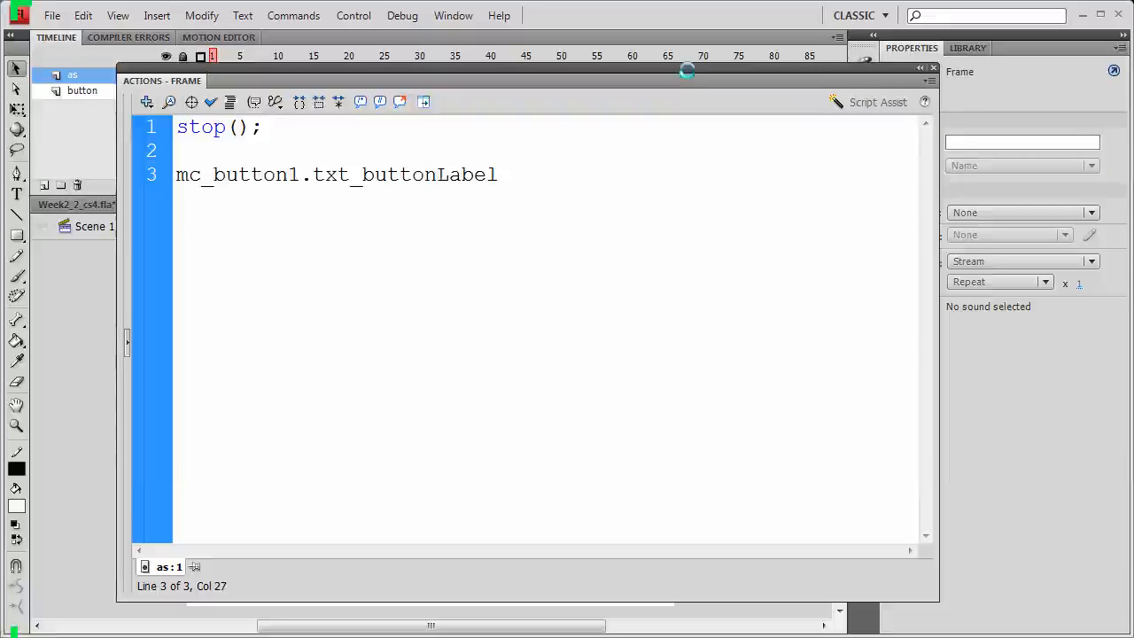
pyautogui.moveTo(687, 71); pyautogui.dragTo(629, 431)
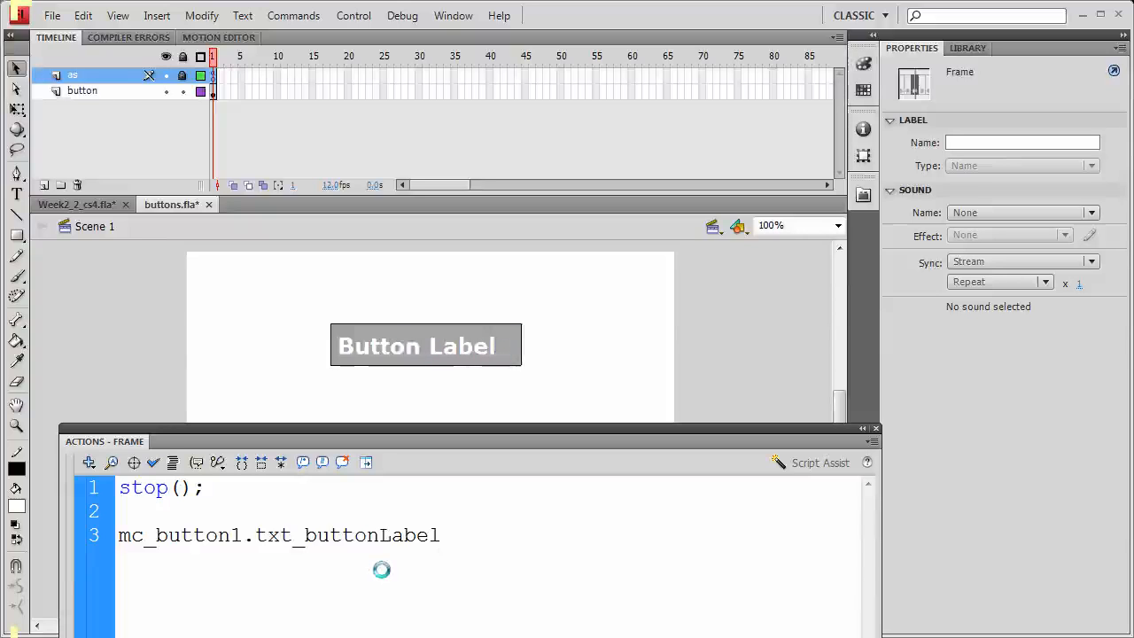
pyautogui.doubleClick(440, 535)
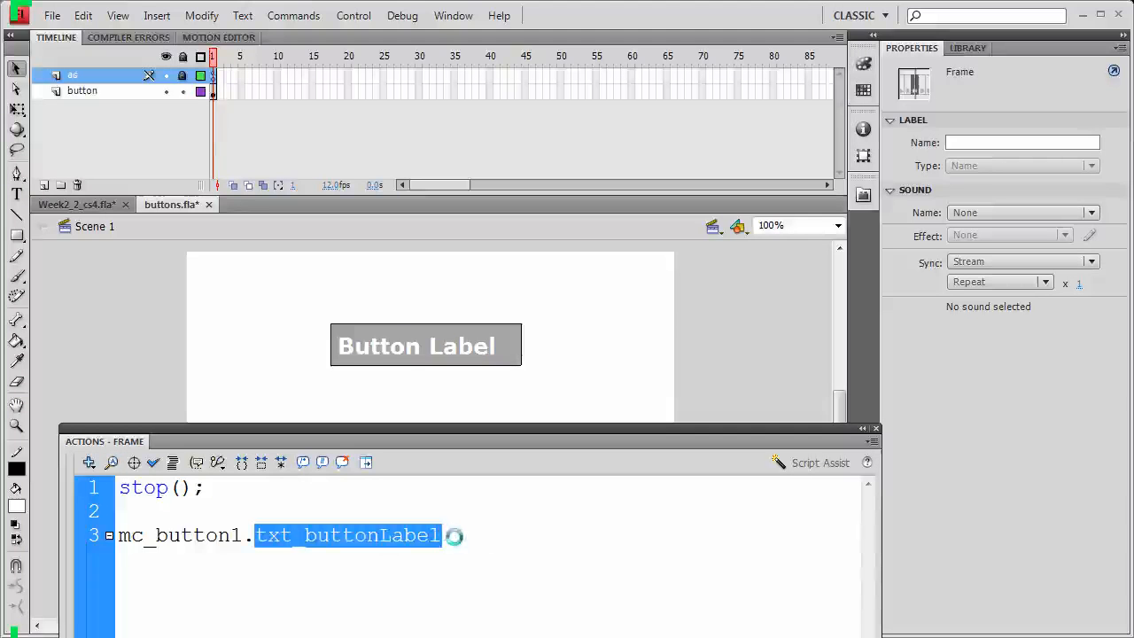
pyautogui.click(646, 537)
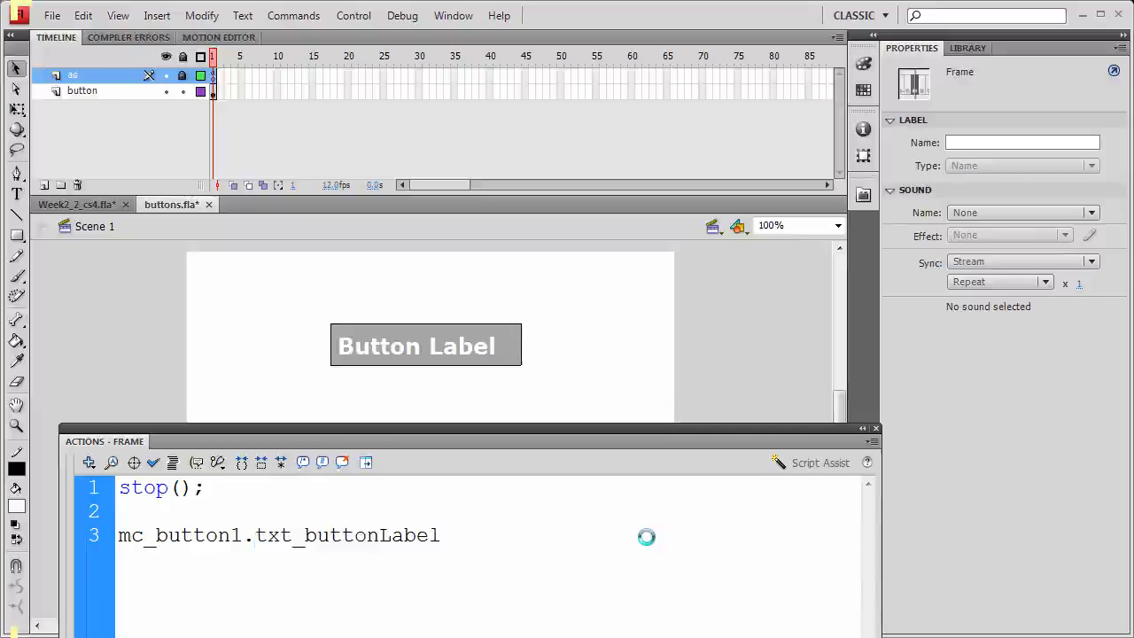
pyautogui.write('.text')
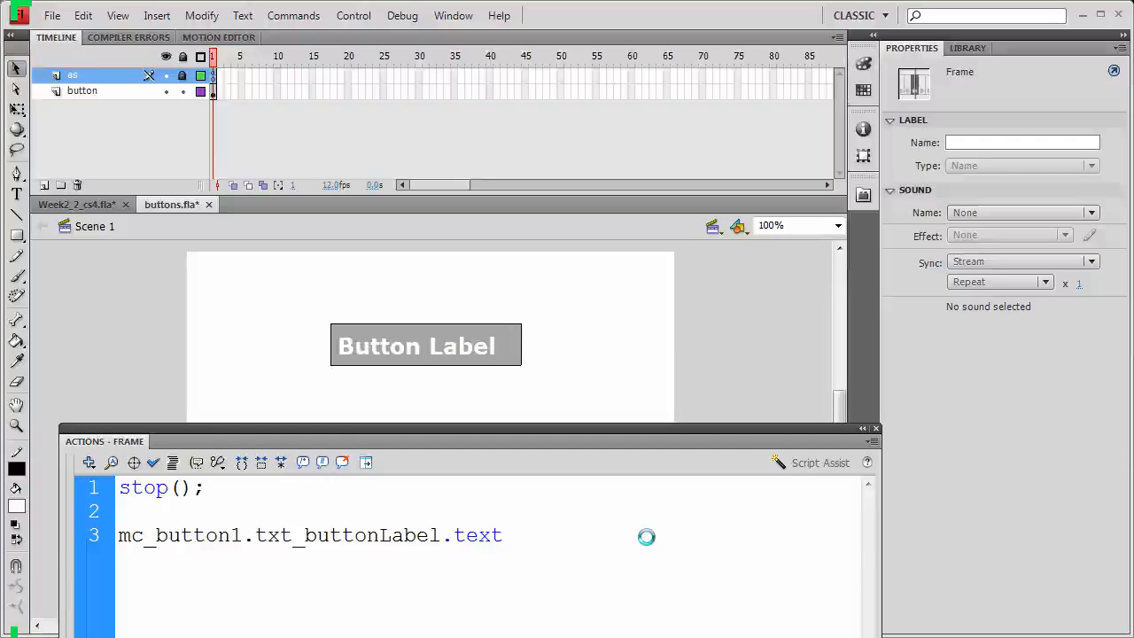
pyautogui.write('= ')
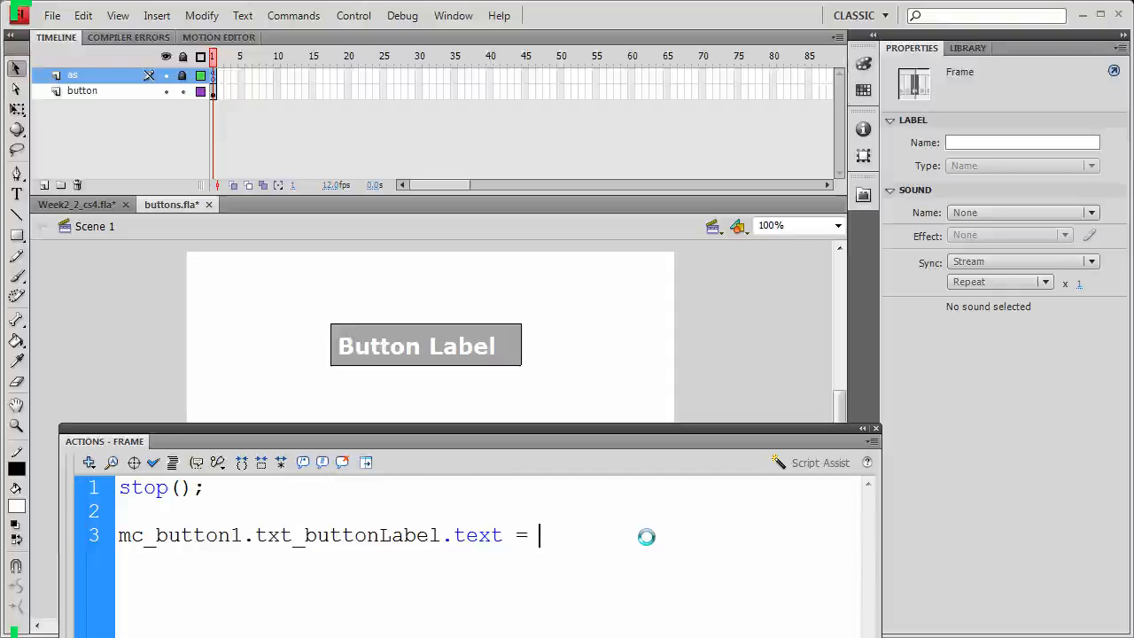
pyautogui.write('"Home";')
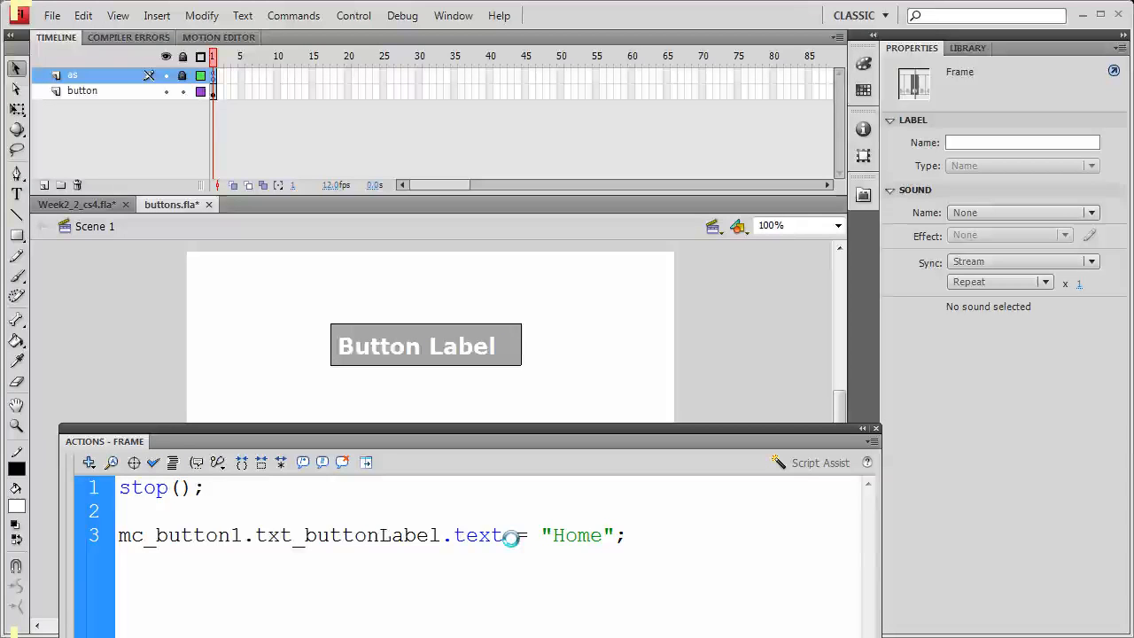
# - Test the movie, check the button's rollover and whether its label text can be selected, and close the preview
pyautogui.moveTo(617, 458); pyautogui.dragTo(632, 426)
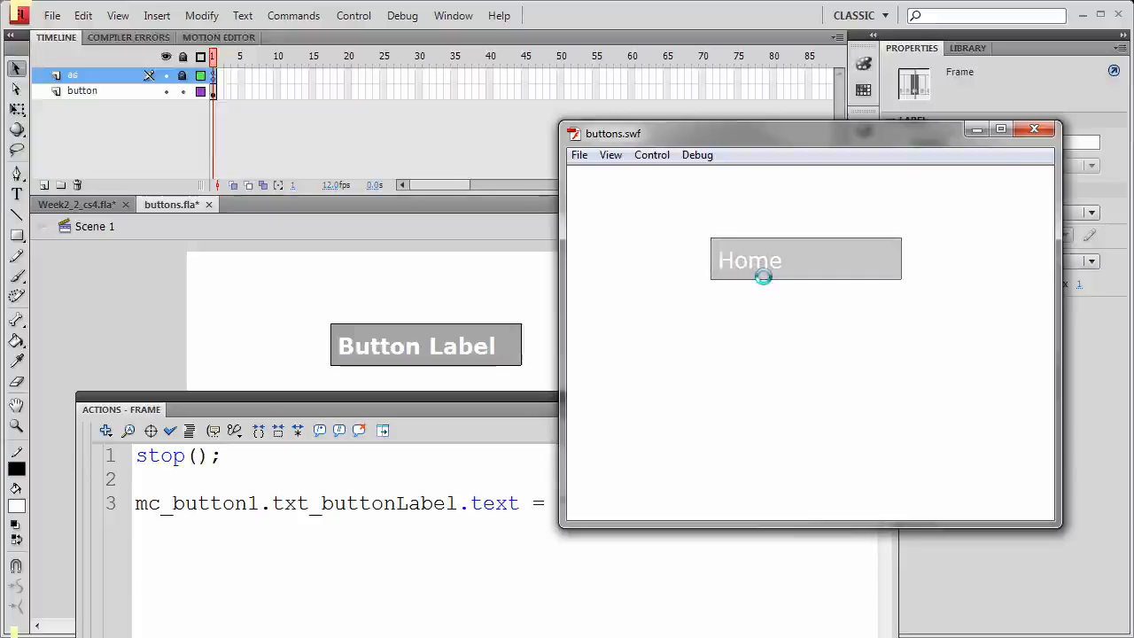
pyautogui.moveTo(778, 258); pyautogui.dragTo(711, 260)
pyautogui.click(787, 260)
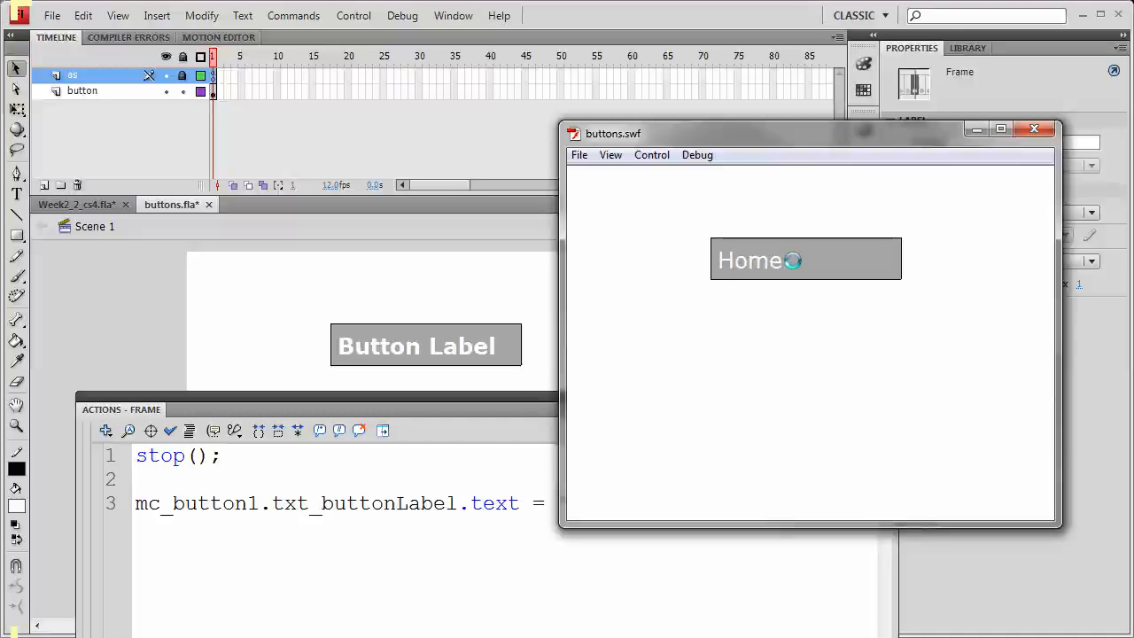
pyautogui.hotkey('ctrl', 'w')
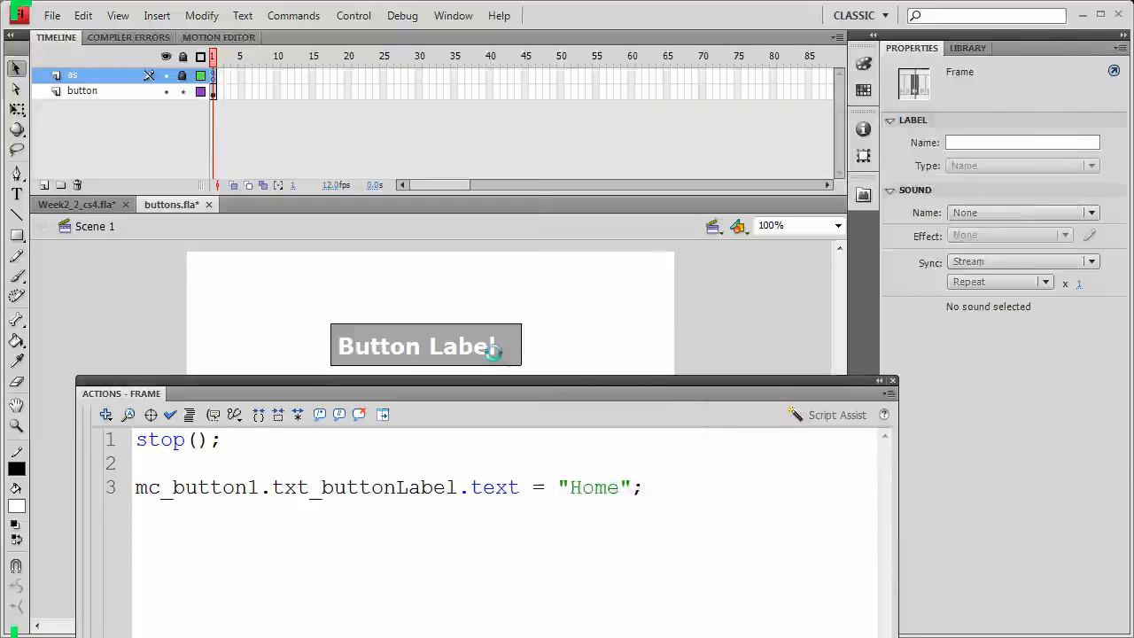
# - Inside mc_holder, add the statement mc_button.buttonMode=true; above the event listeners in the as layer's frame 1 script, followed by a blank line
pyautogui.click(494, 348)
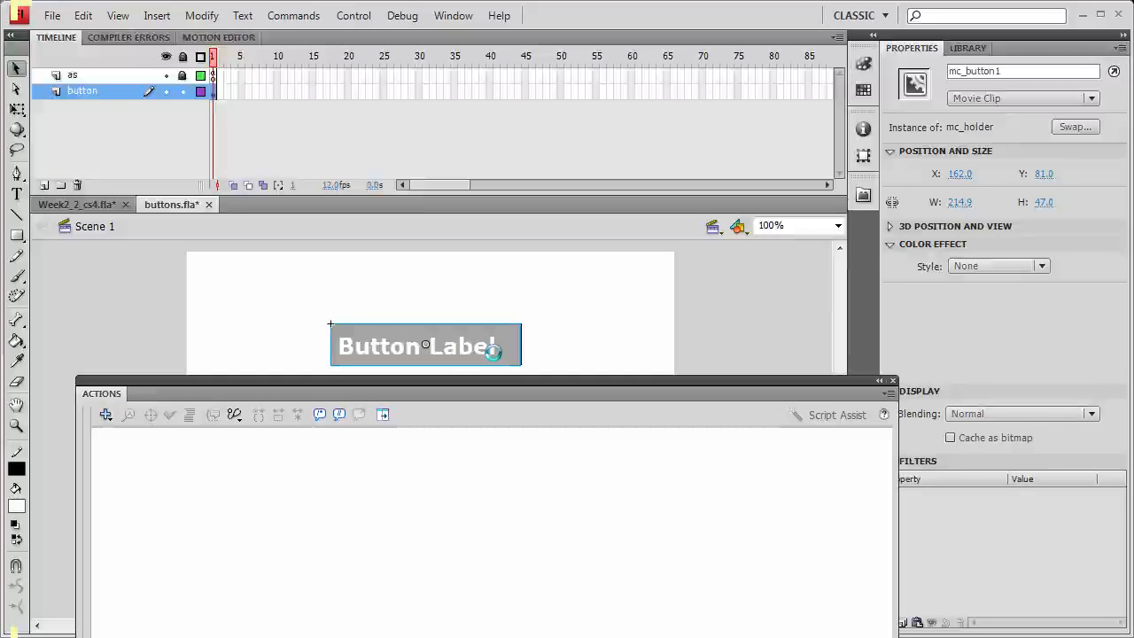
pyautogui.doubleClick(493, 348)
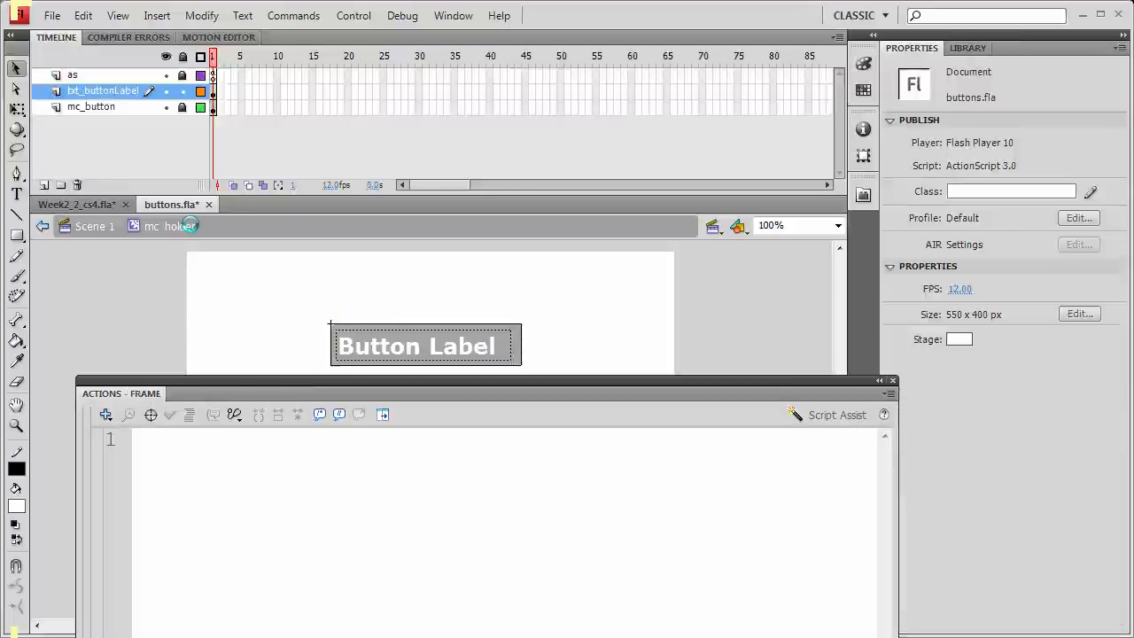
pyautogui.click(213, 75)
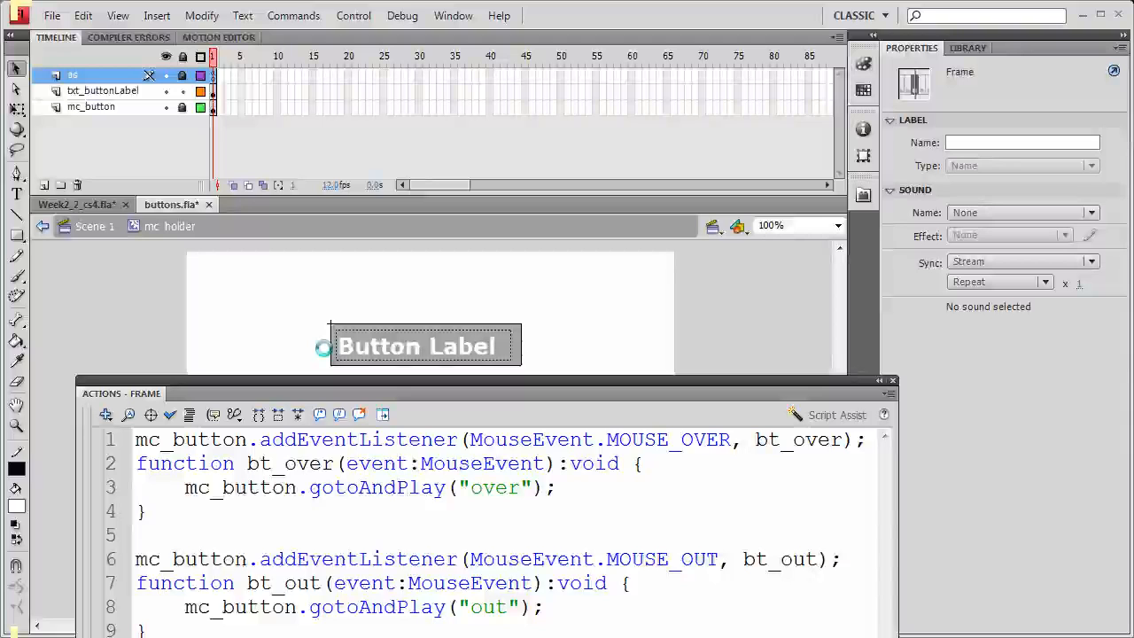
pyautogui.click(136, 439)
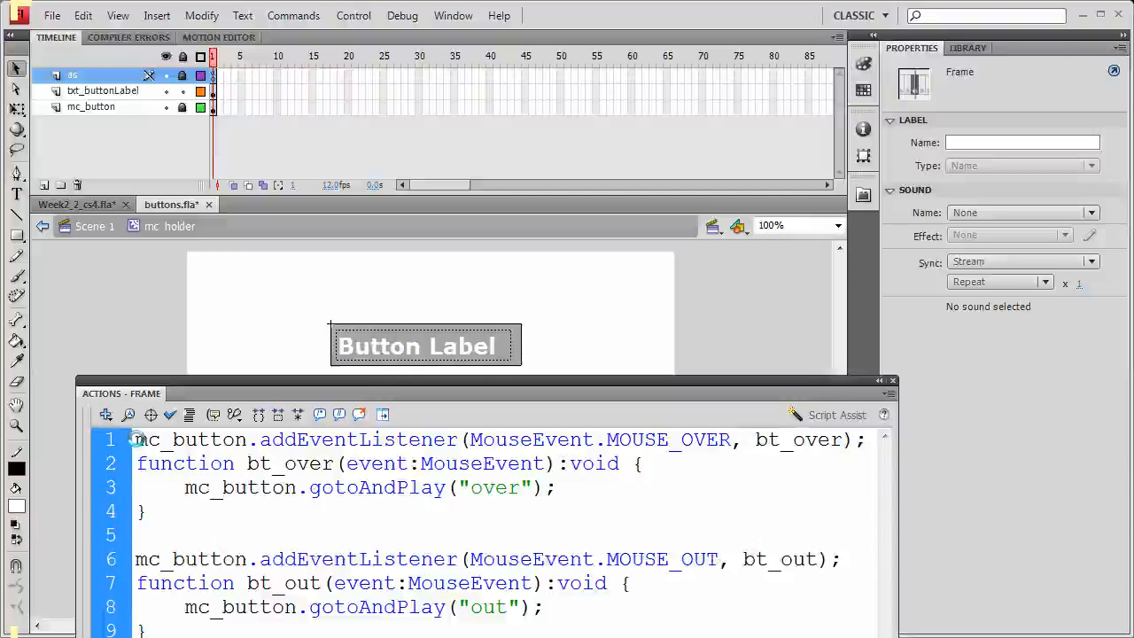
pyautogui.press('Return')
pyautogui.press('Return')
pyautogui.press('Up')
pyautogui.press('Up')
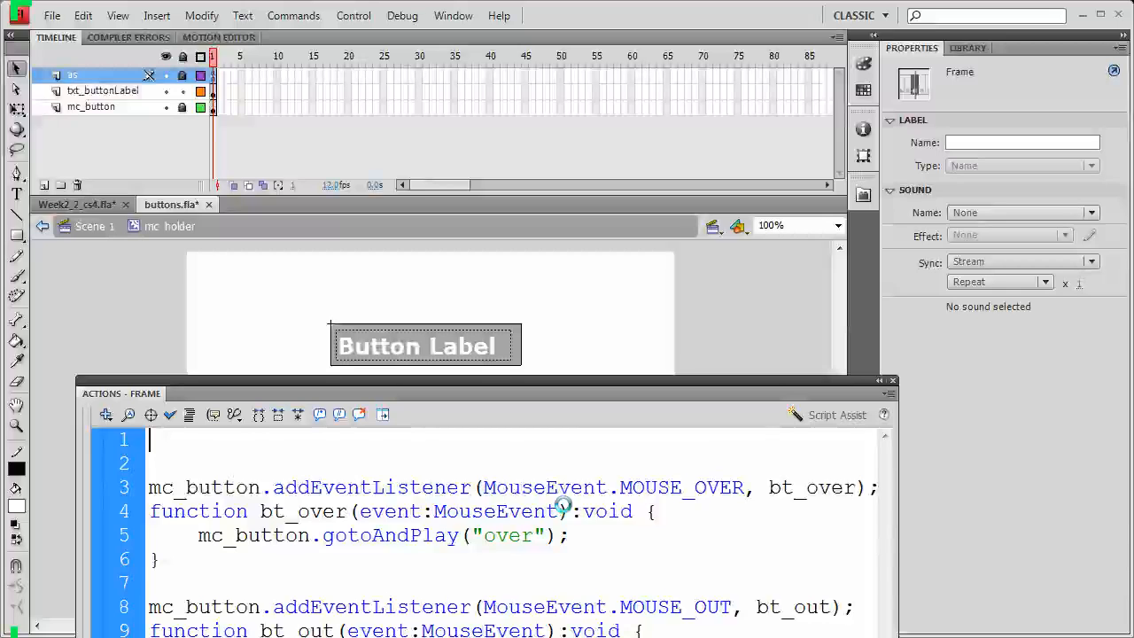
pyautogui.write('mc_button')
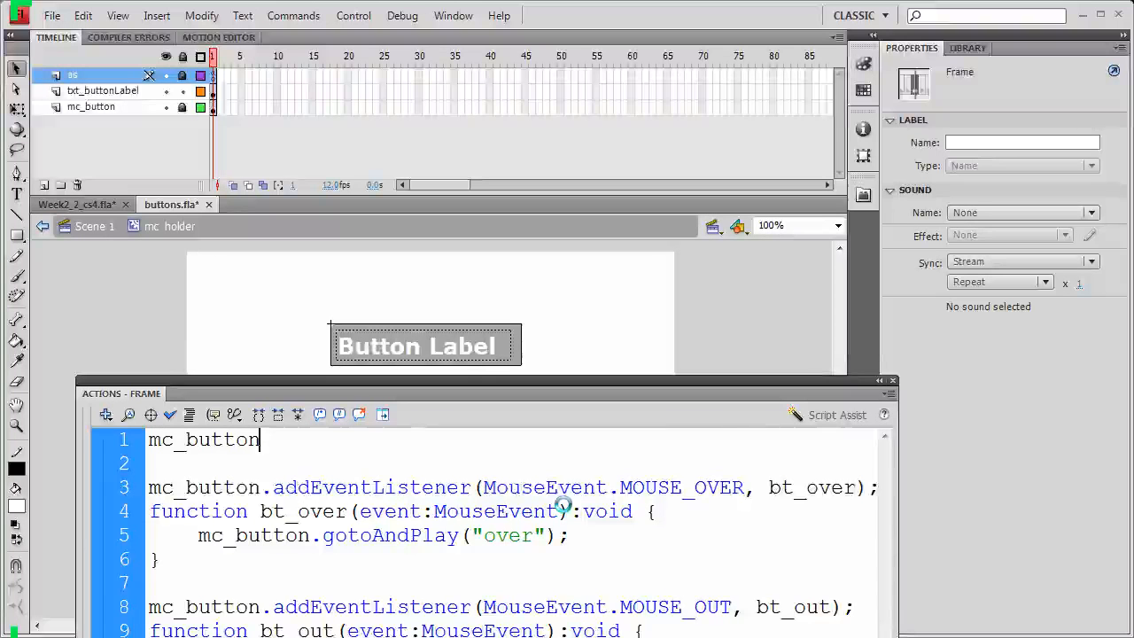
pyautogui.write('.')
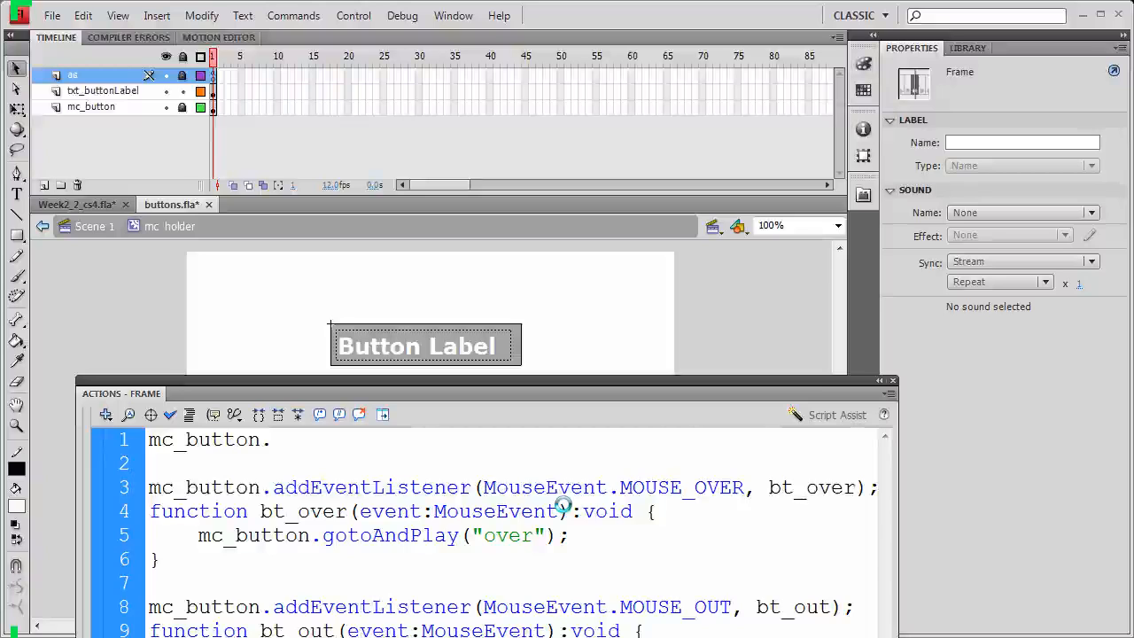
pyautogui.write('buttonM')
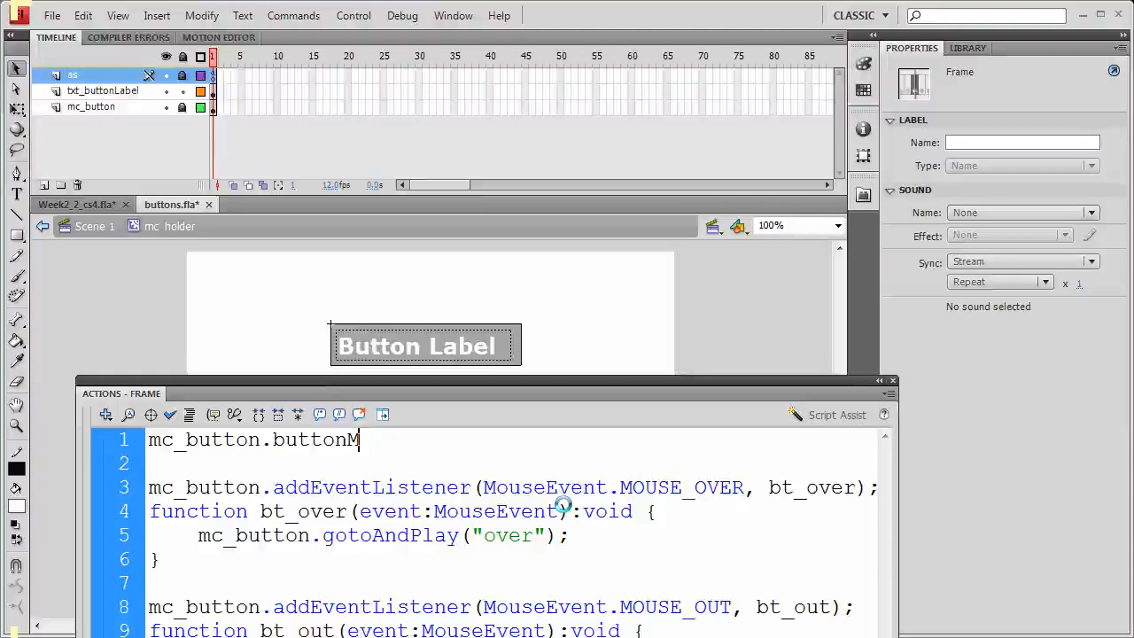
pyautogui.write('ode=true;')
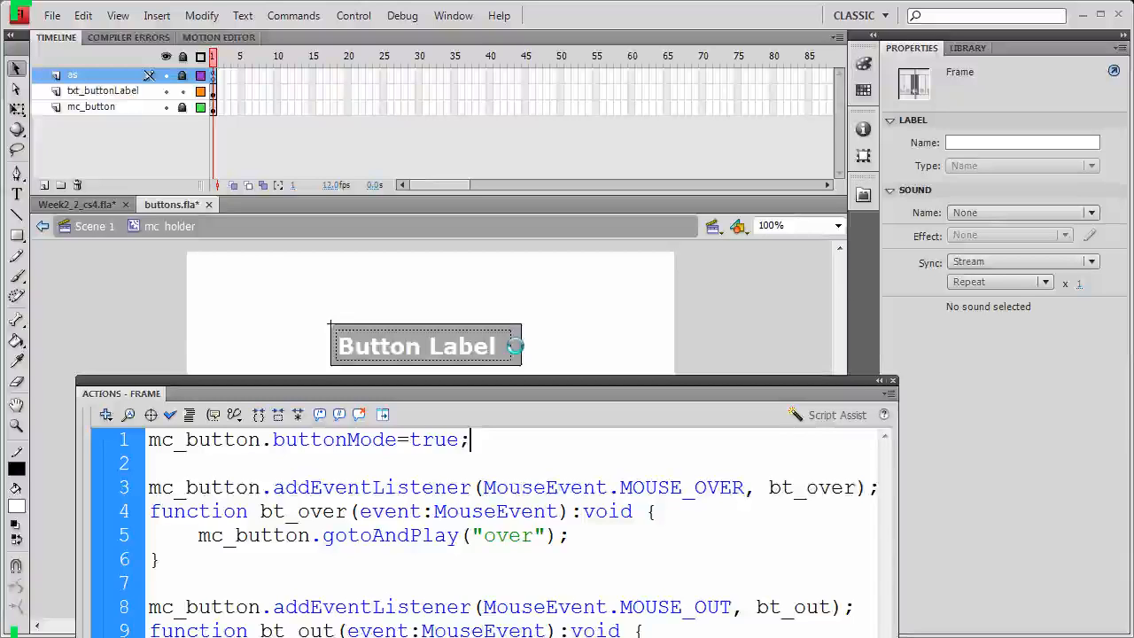
# - Insert the statement txt_buttonLabel.mouseEnabled=false; on a new first line above the buttonMode statement
pyautogui.click(147, 440)
pyautogui.click(476, 439)
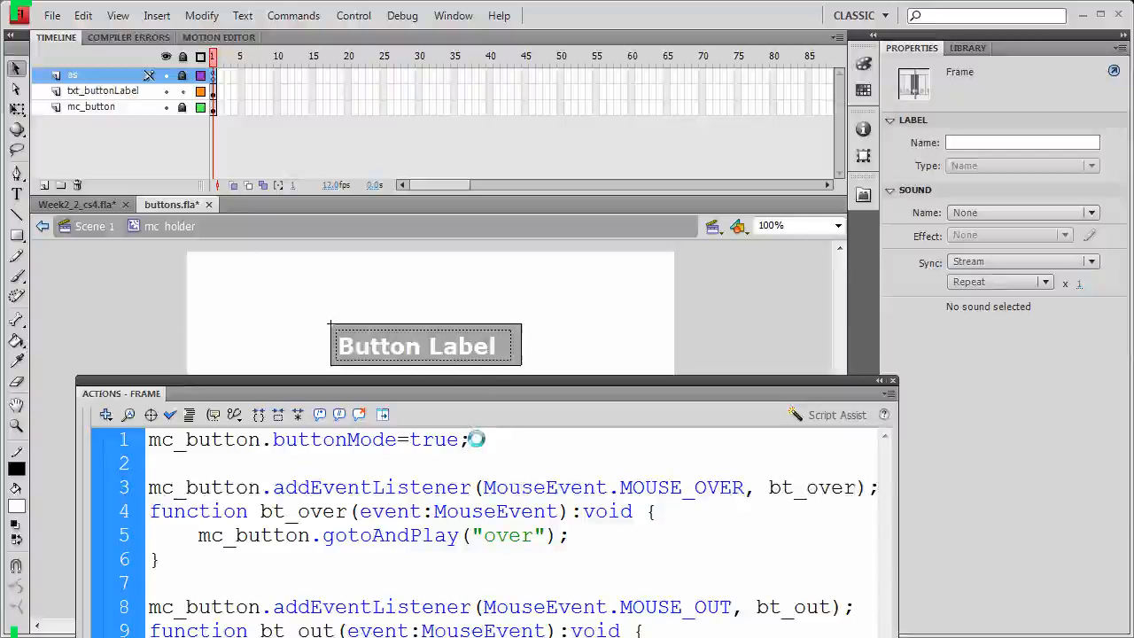
pyautogui.press('Home')
pyautogui.press('Return')
pyautogui.press('Up')
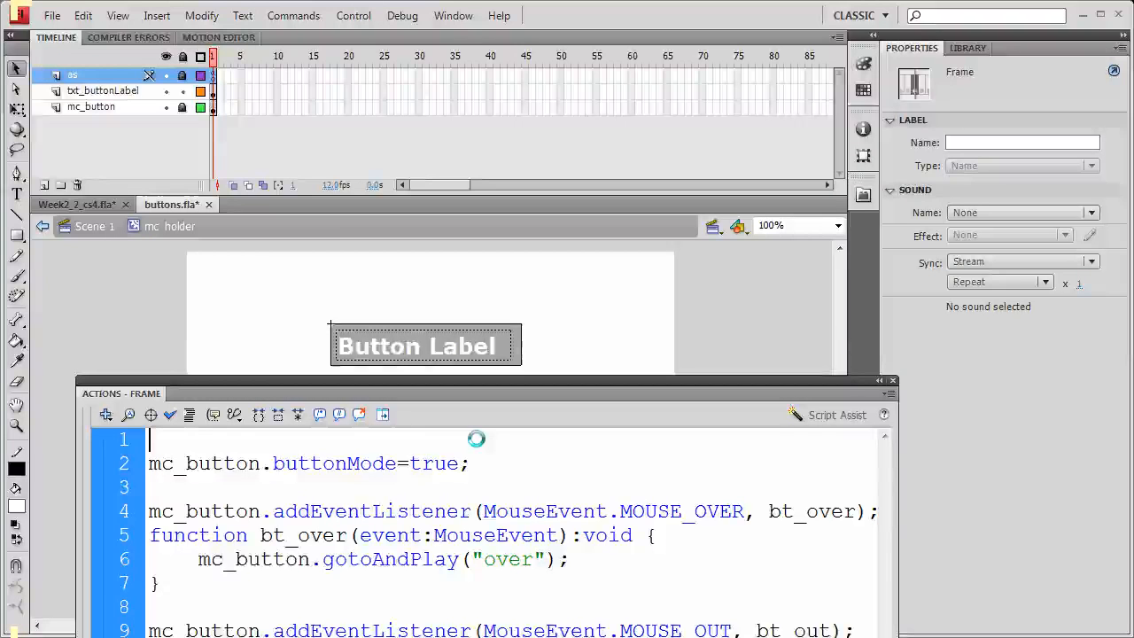
pyautogui.write('txt_buttonLab')
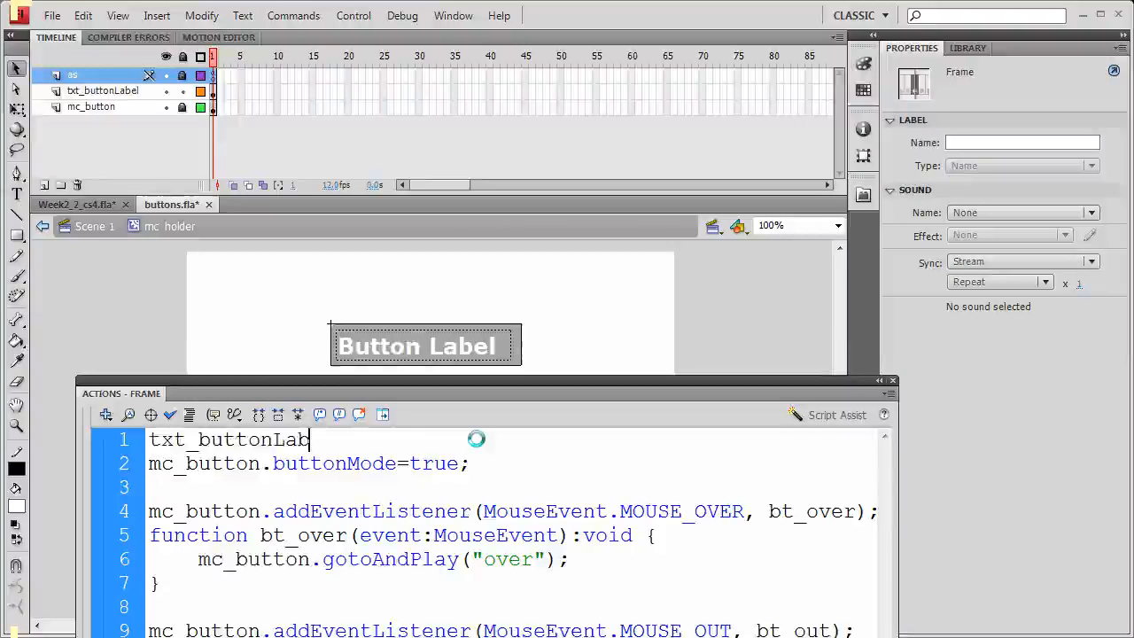
pyautogui.write('el.mous')
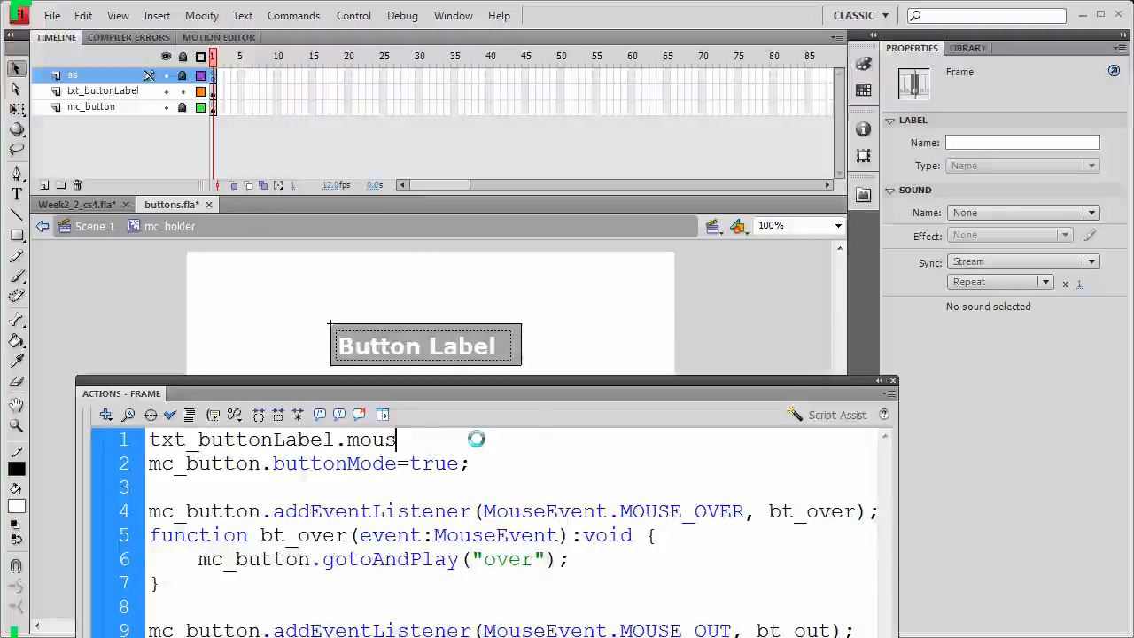
pyautogui.write('eEnabled=false;')
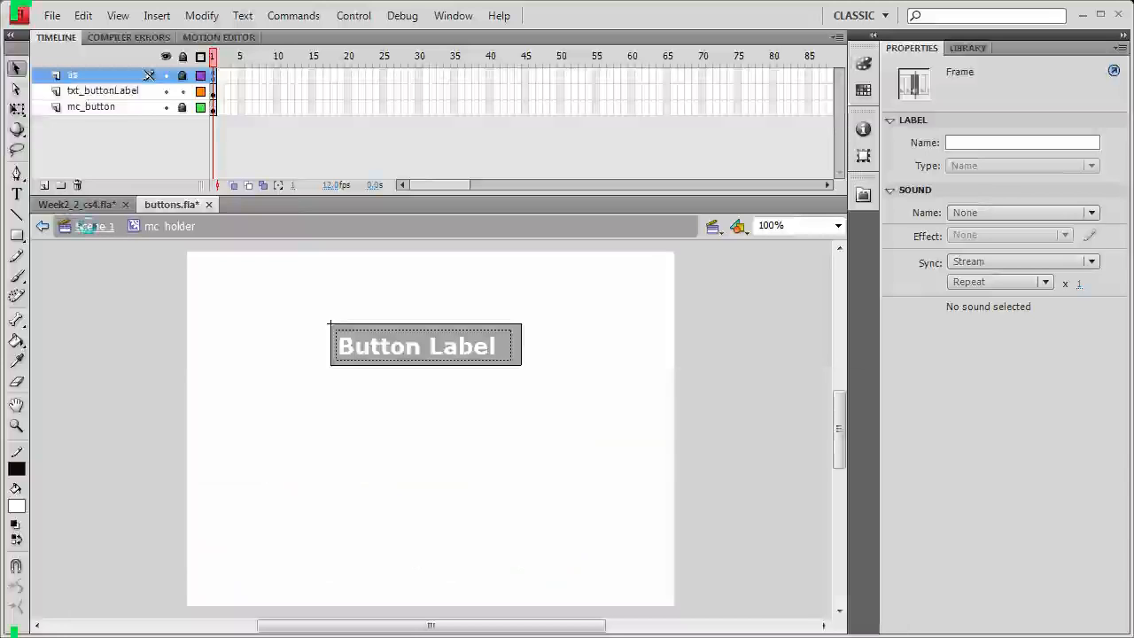
# - In Scene 1, create two copies of the button stacked evenly below the original, with the middle one at Y 138 and the lowest at Y 198
pyautogui.click(86, 225)
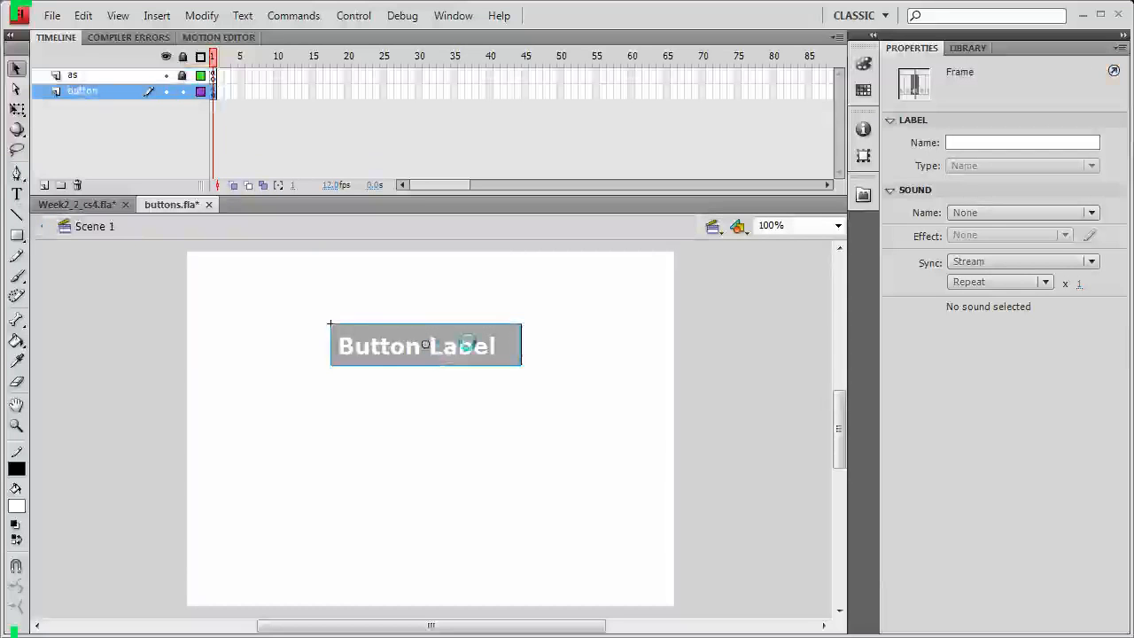
pyautogui.moveTo(465, 345); pyautogui.dragTo(450, 446)
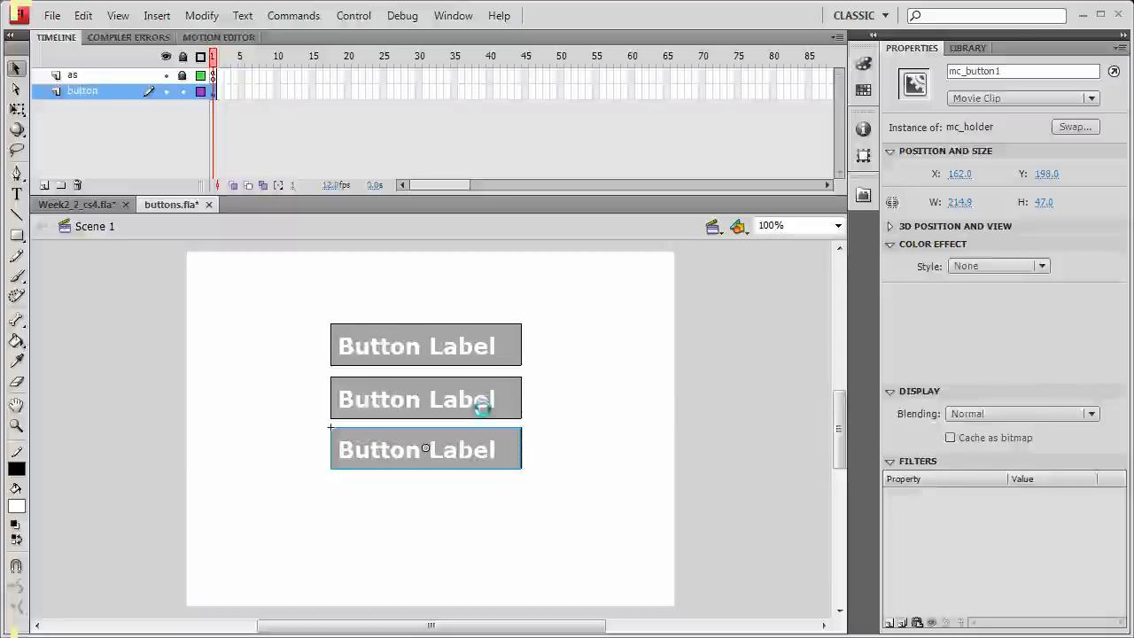
pyautogui.click(481, 406)
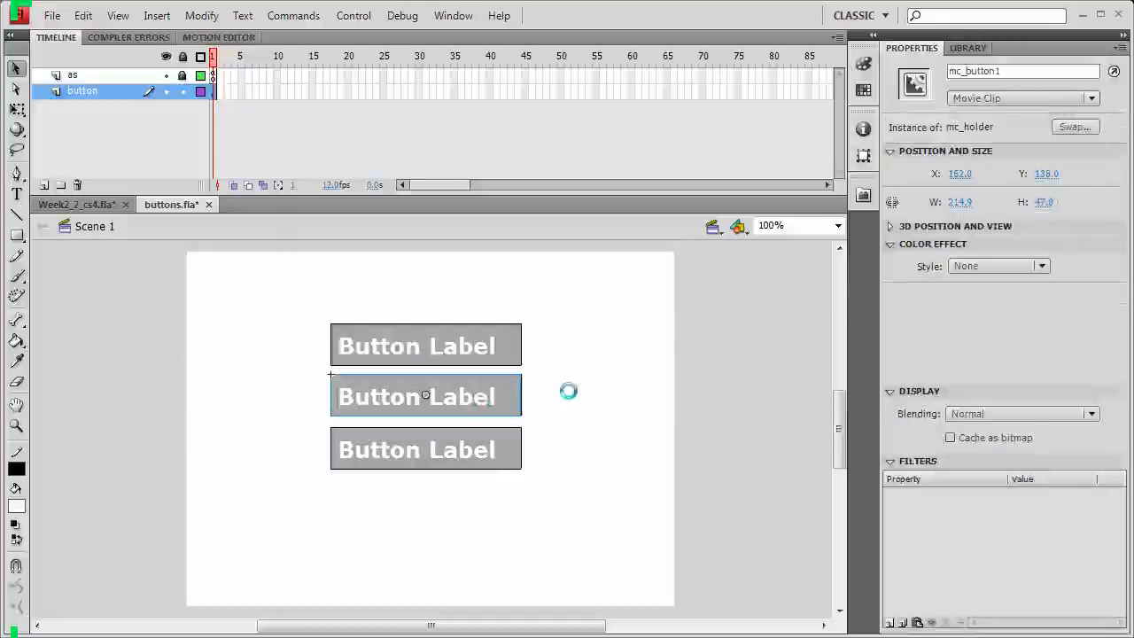
# - Change the instance name of the middle button to mc_button2
pyautogui.click(212, 76)
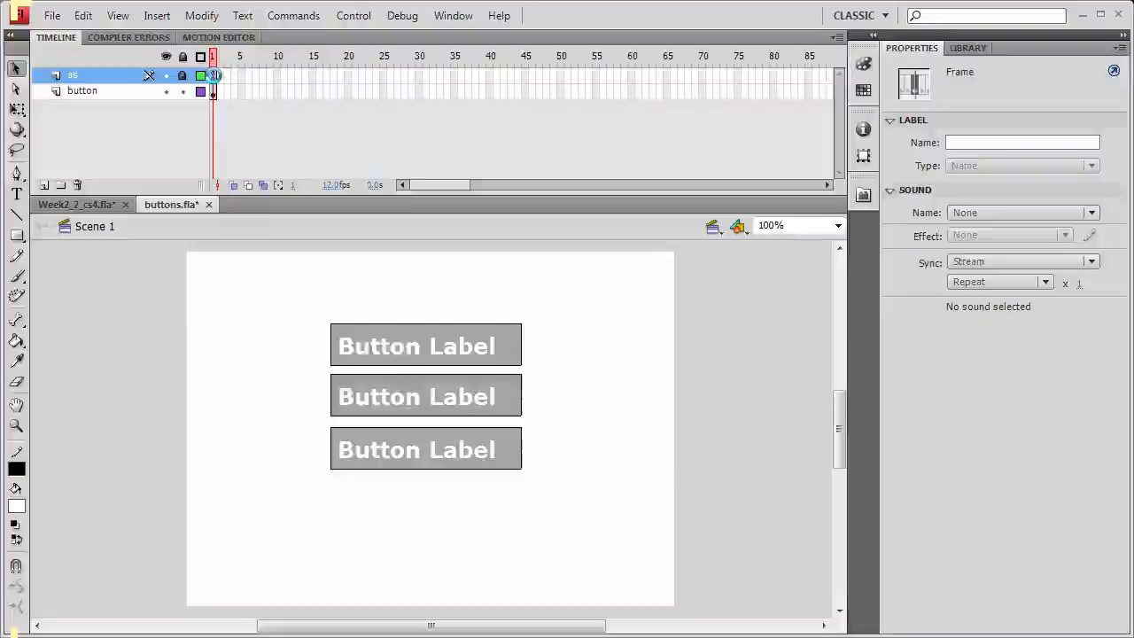
pyautogui.press('F9')
pyautogui.scroll(-3, 806, 288)
pyautogui.click(455, 318)
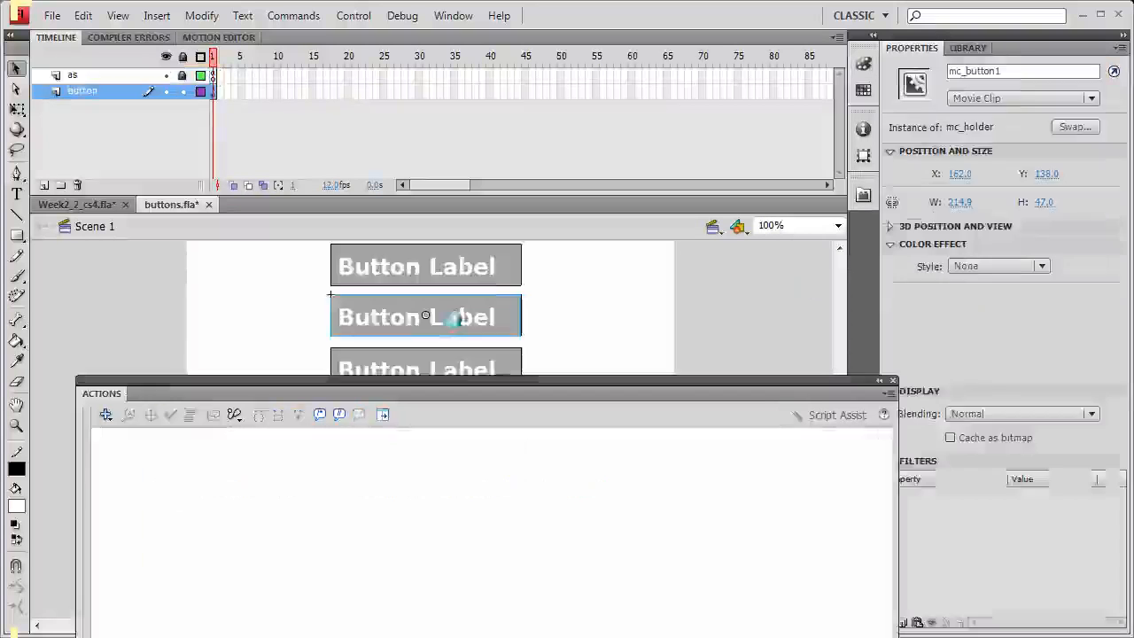
pyautogui.click(996, 71)
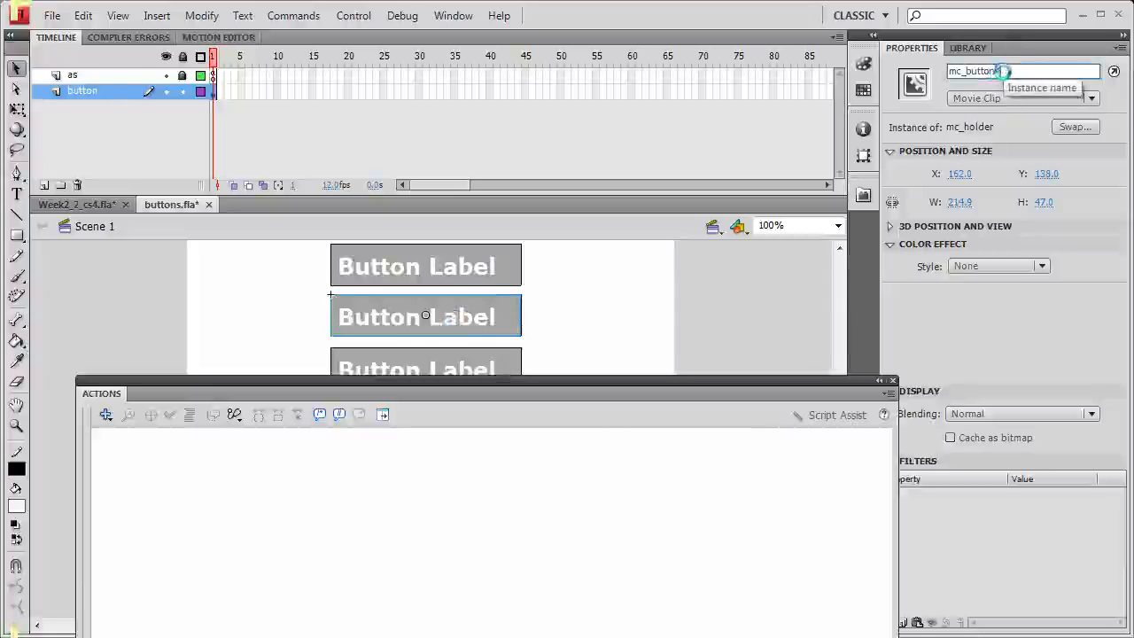
pyautogui.moveTo(1002, 71); pyautogui.dragTo(950, 71)
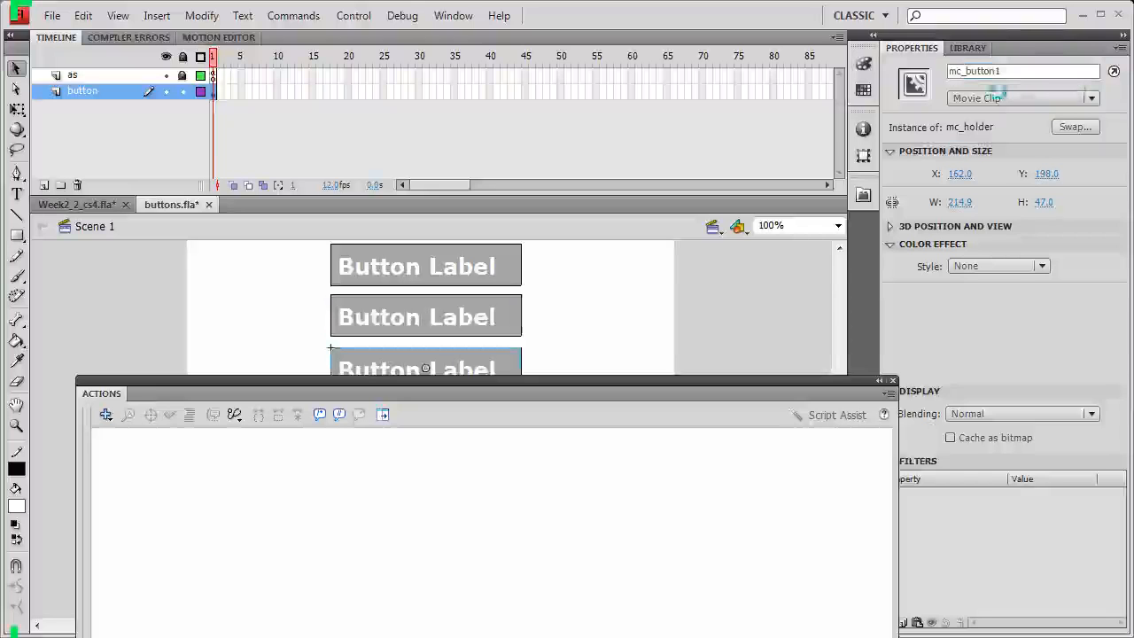
# - Change the instance name of the lowest button to mc_button3 and check the names of the other two buttons
pyautogui.click(999, 72)
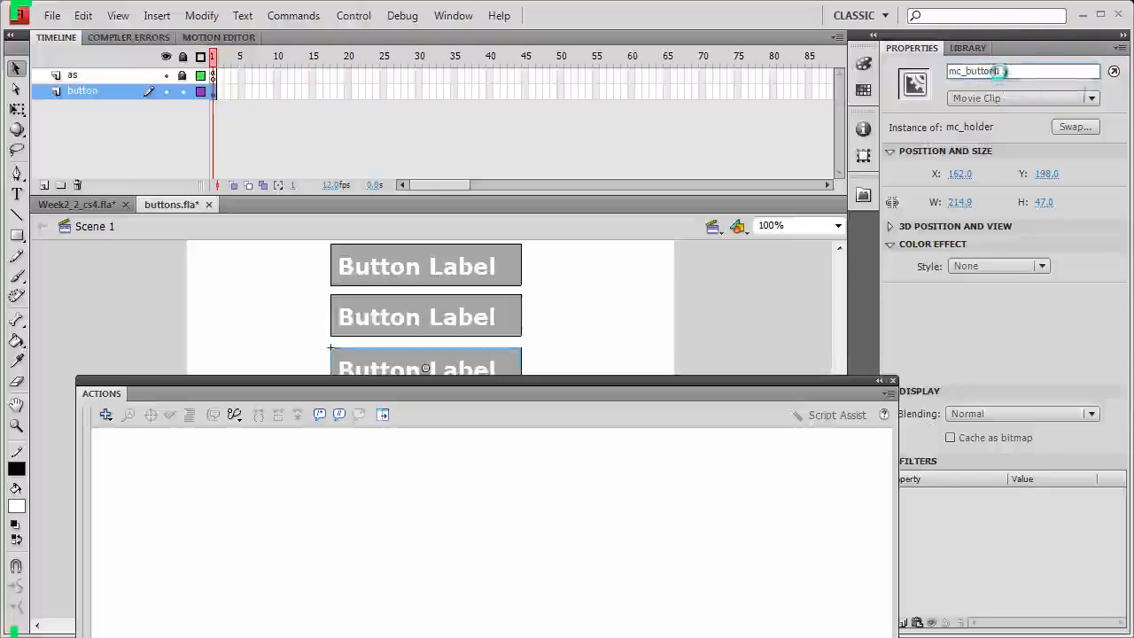
pyautogui.press('BackSpace')
pyautogui.write('3')
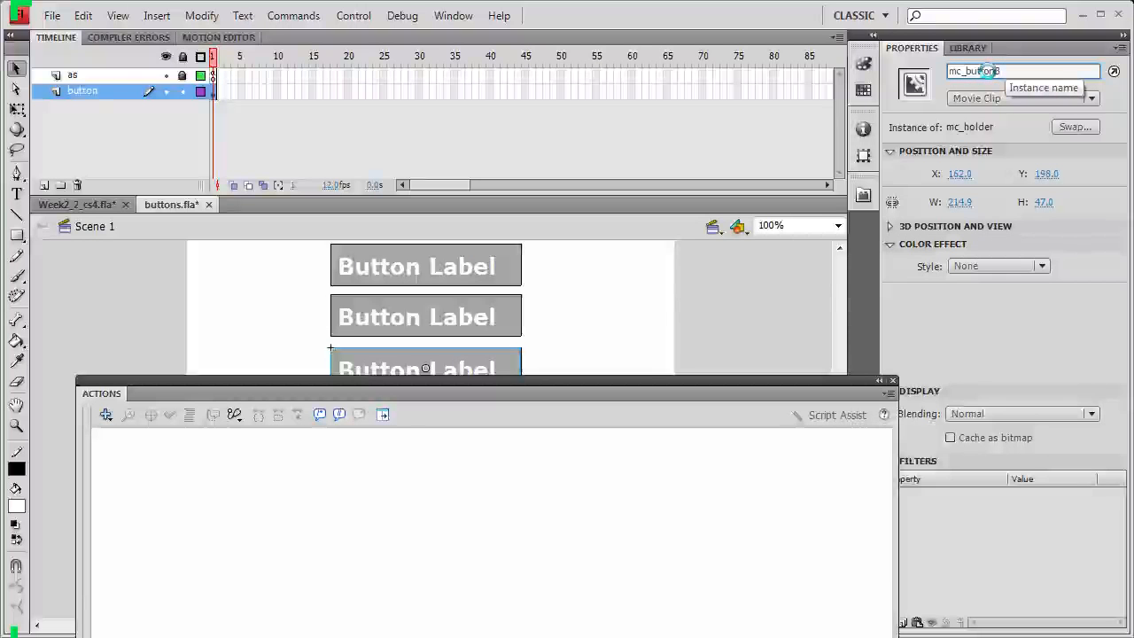
pyautogui.click(485, 272)
pyautogui.click(476, 309)
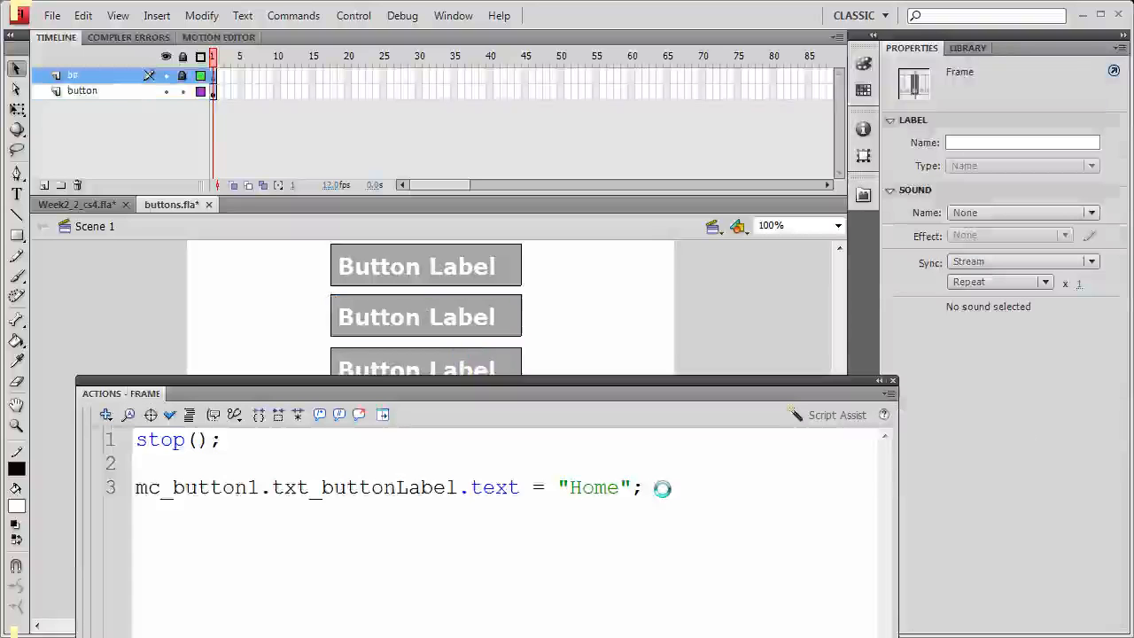
# - Duplicate the label text statement twice in Scene 1's frame script, targeting mc_button2 and mc_button3
pyautogui.click(647, 487)
pyautogui.hotkey('ctrl', 'v')
pyautogui.hotkey('ctrl', 'v')
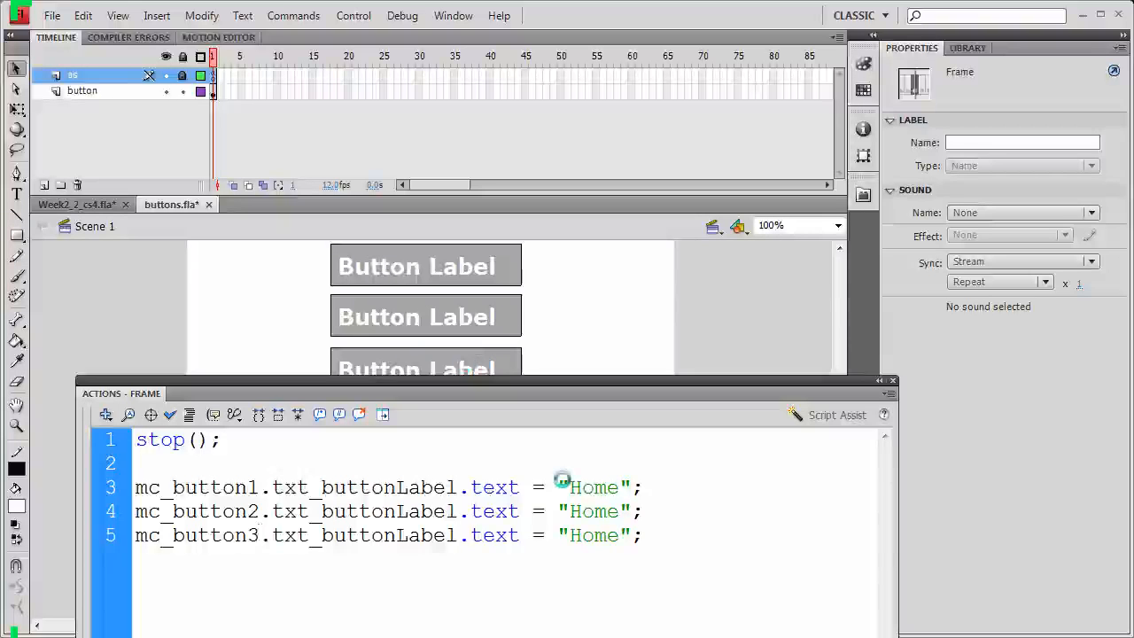
# - Set the label text of mc_button2 to "About" and of mc_button3 to "Contact", and test the three buttons in a movie preview
pyautogui.doubleClick(593, 511)
pyautogui.write('About')
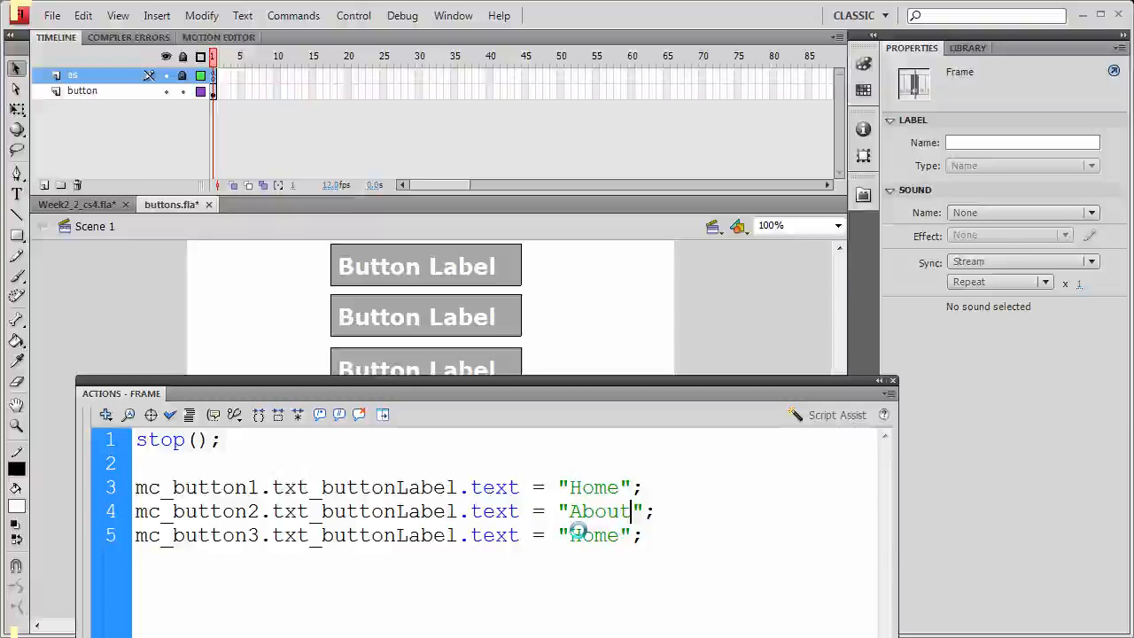
pyautogui.doubleClick(578, 530)
pyautogui.write('Contact')
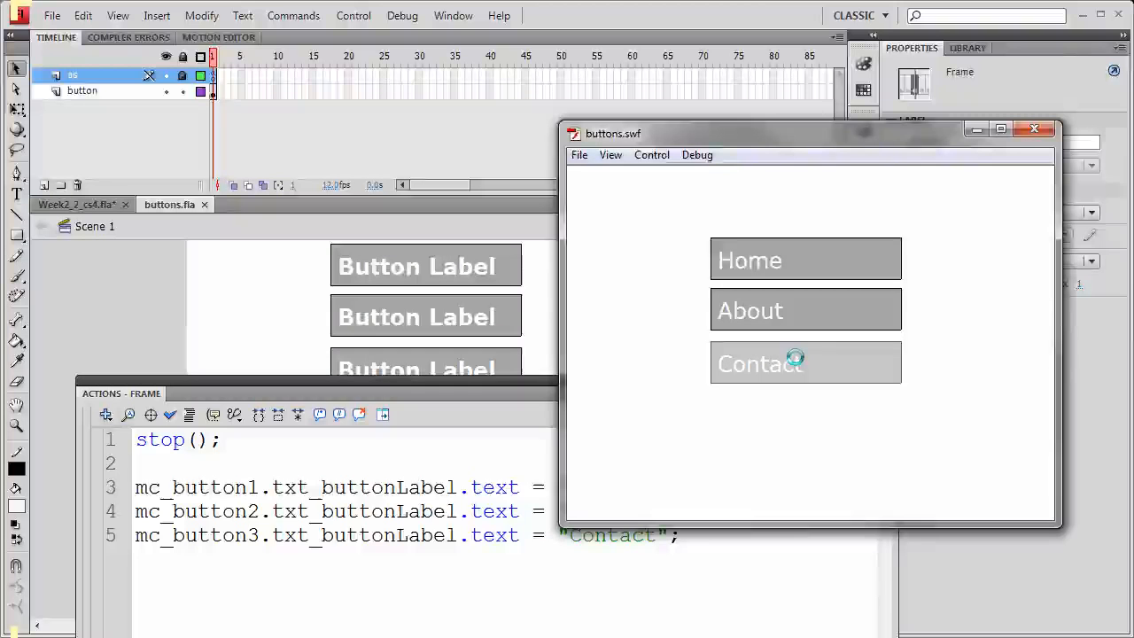
pyautogui.hotkey('ctrl', 'w')
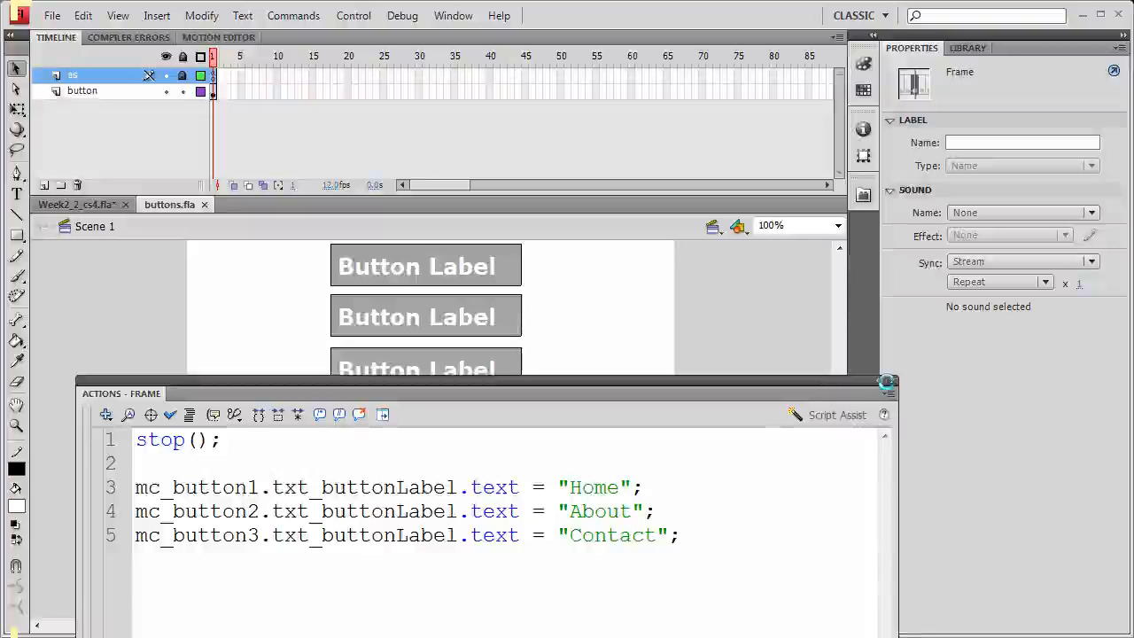
pyautogui.click(886, 381)
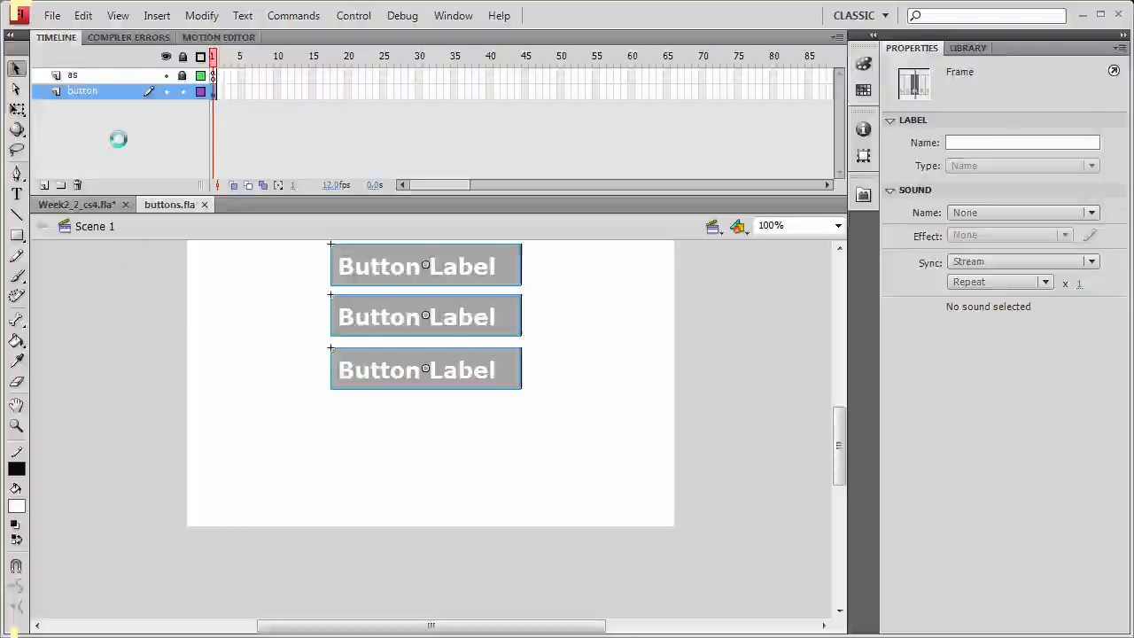
# - Add two layers in Scene 1, naming the one below the button layer graphics and the one above it labels
pyautogui.doubleClick(86, 123)
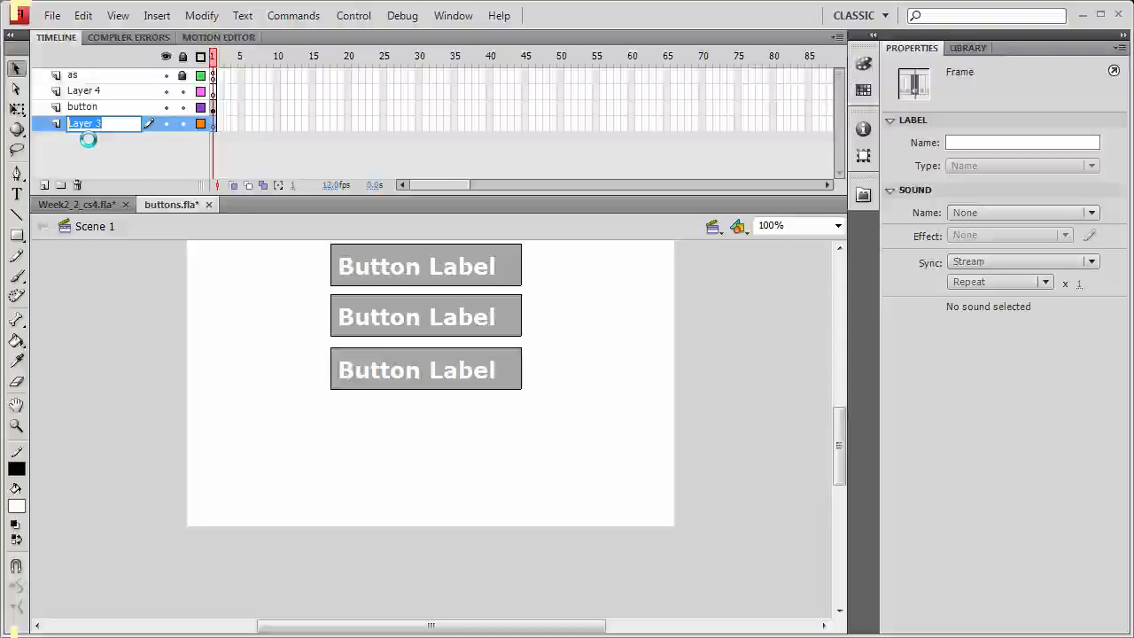
pyautogui.write('graphics')
pyautogui.doubleClick(85, 91)
pyautogui.write('labels')
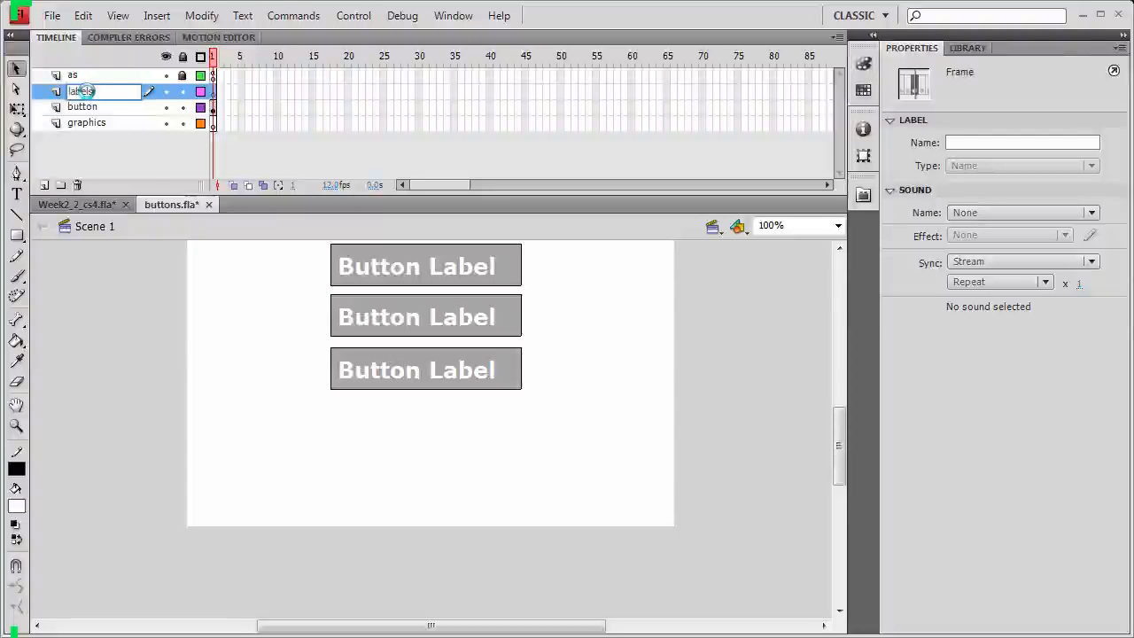
pyautogui.press('Return')
# - Insert blank keyframes at frames 5 and 10 of the graphics layer
pyautogui.click(212, 125)
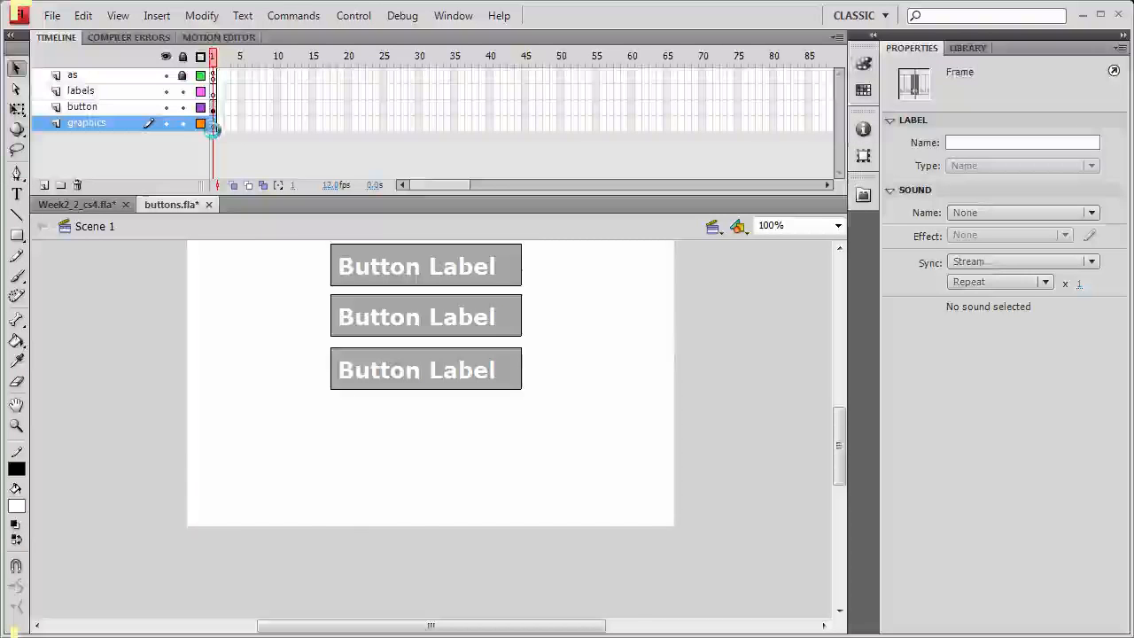
pyautogui.click(241, 123)
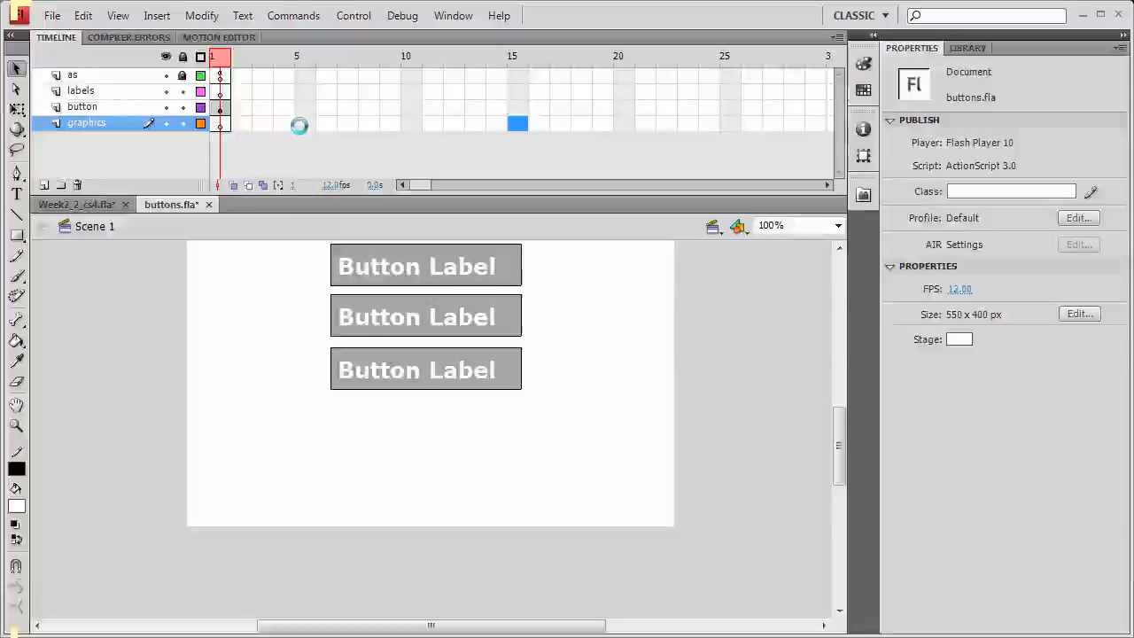
pyautogui.click(301, 123)
pyautogui.press('F7')
pyautogui.click(411, 123)
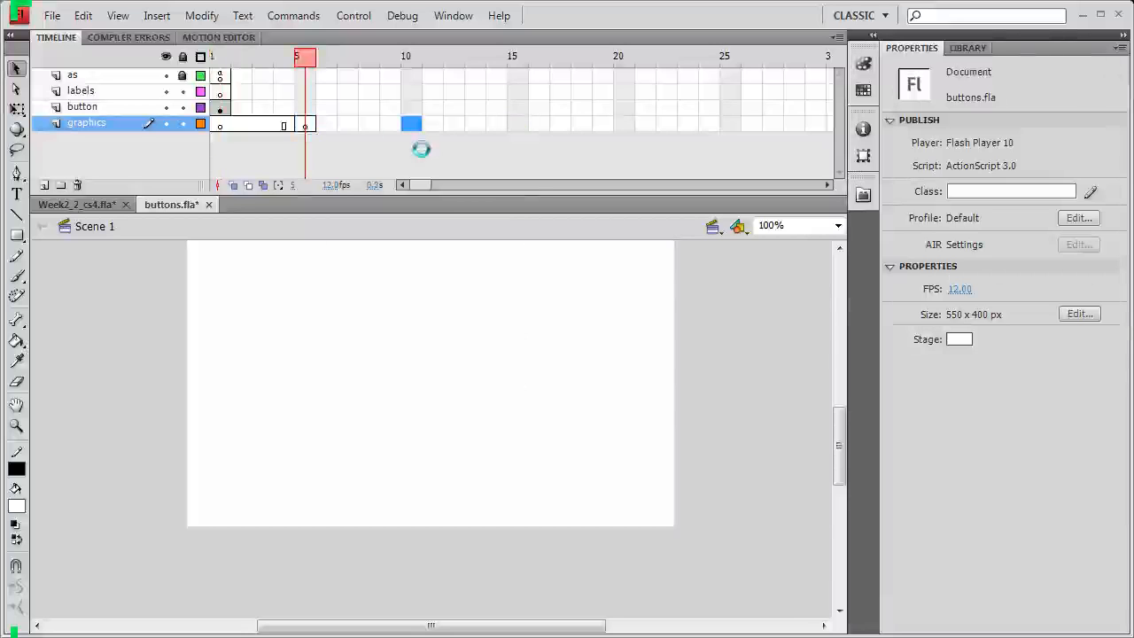
pyautogui.press('F7')
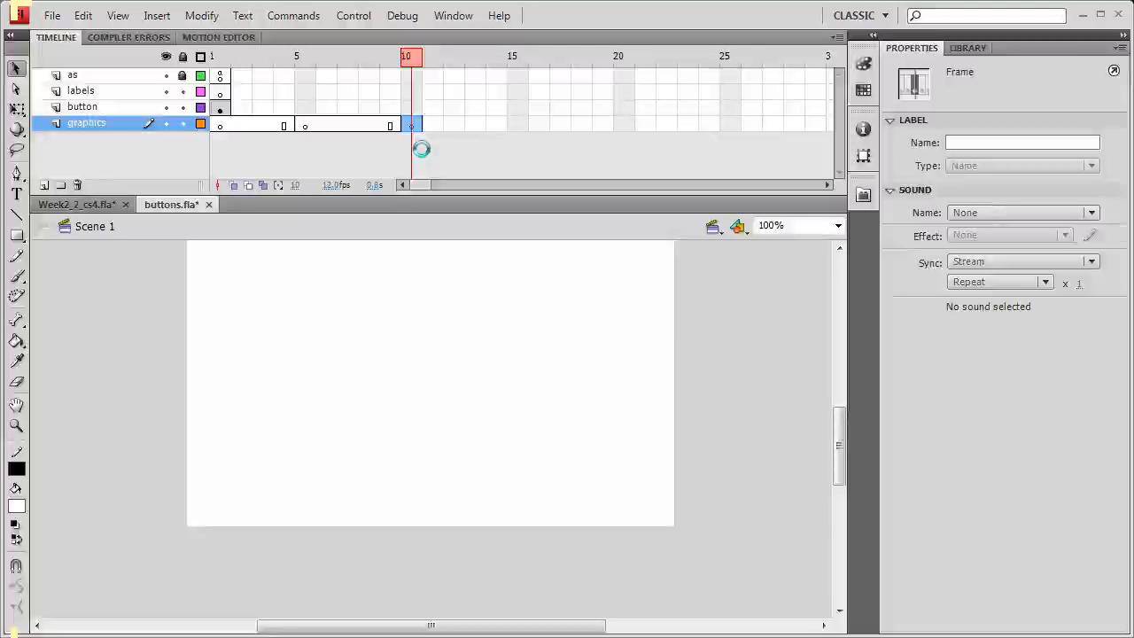
# - Extend the graphics layer's last section to frame 15
pyautogui.click(518, 123)
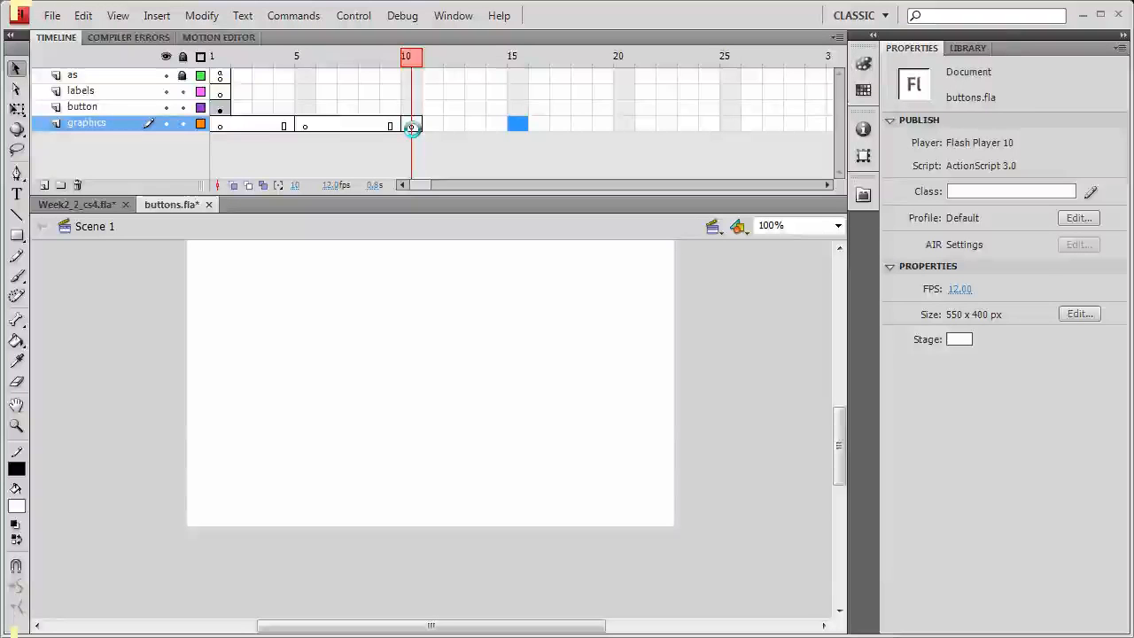
pyautogui.press('F5')
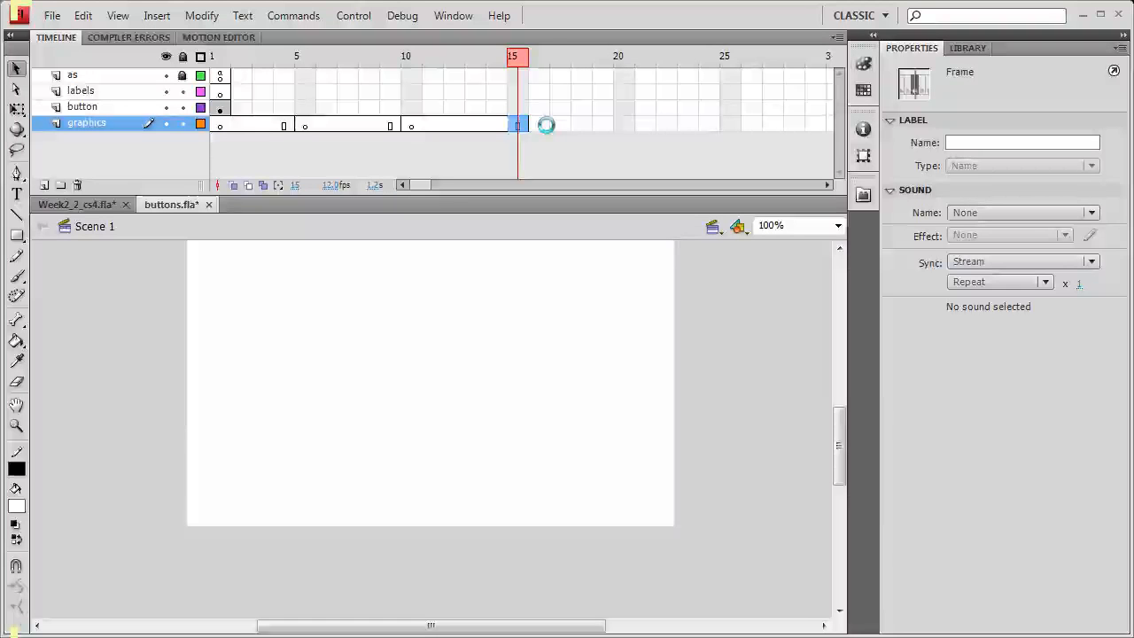
pyautogui.click(222, 125)
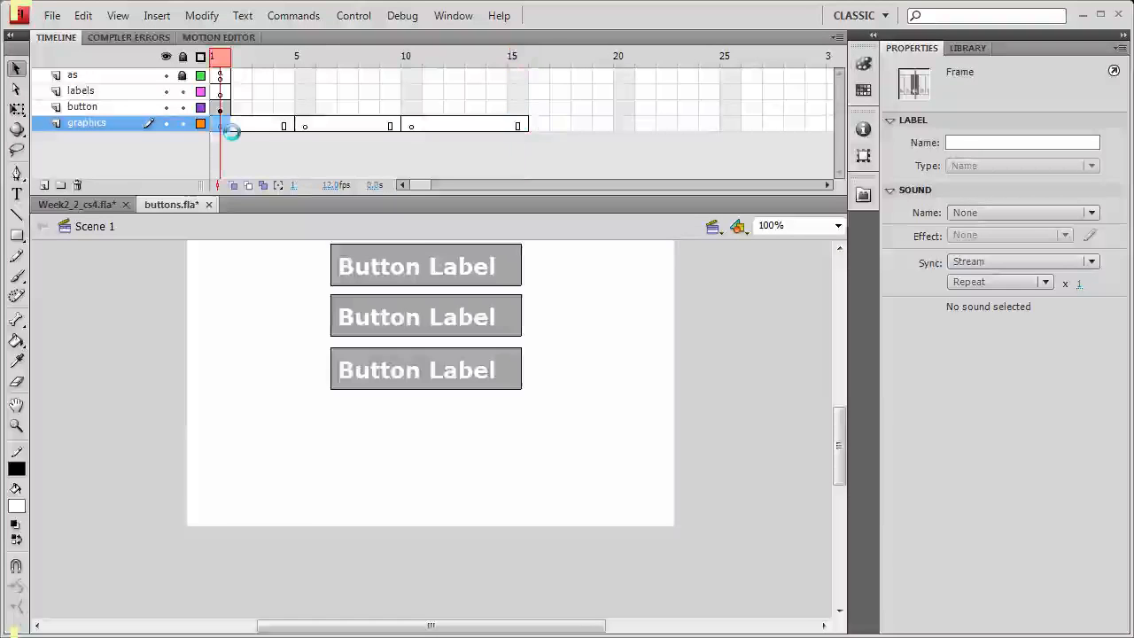
pyautogui.press('Return')
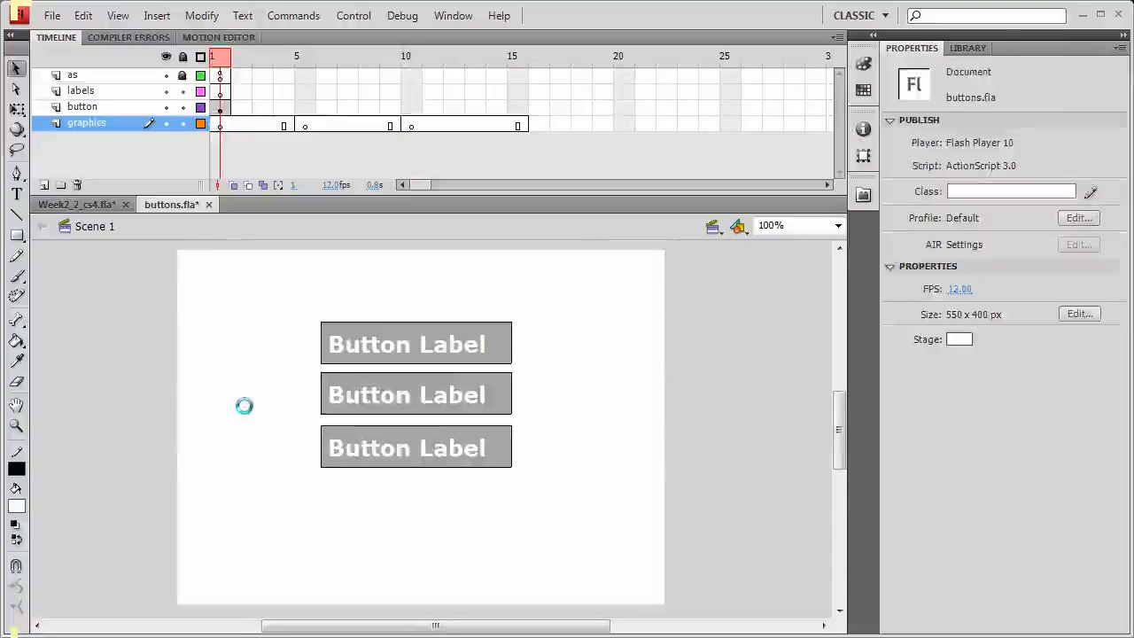
# - Draw a rectangle of about 560 by 409 px covering the stage in frame 1 of the graphics layer, and fill it dark teal
pyautogui.click(221, 125)
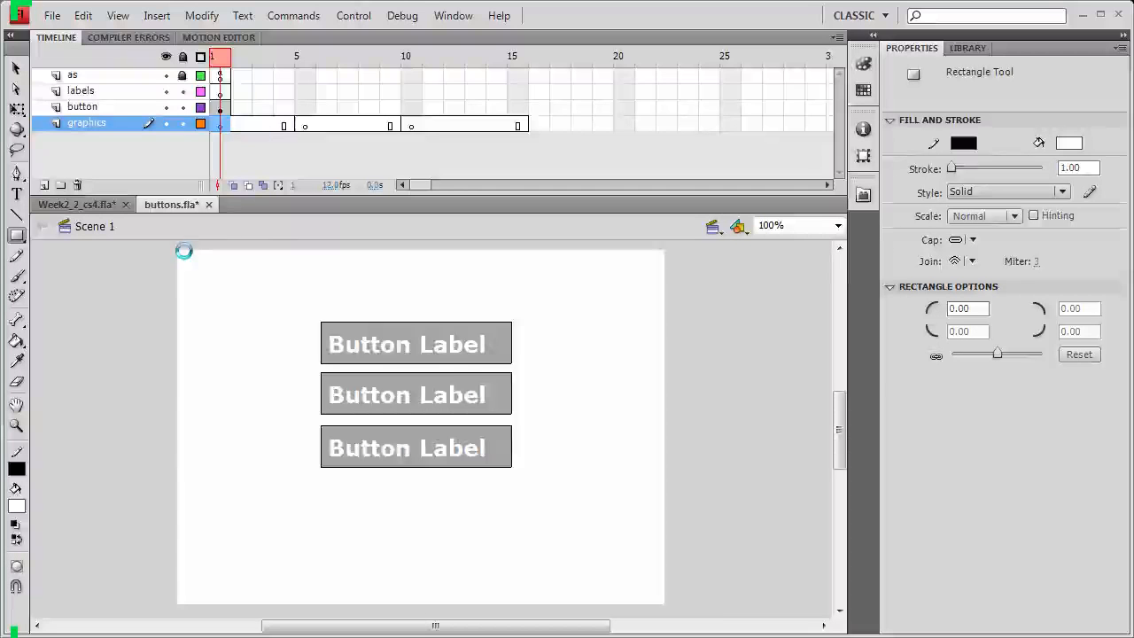
pyautogui.moveTo(179, 248); pyautogui.dragTo(668, 607)
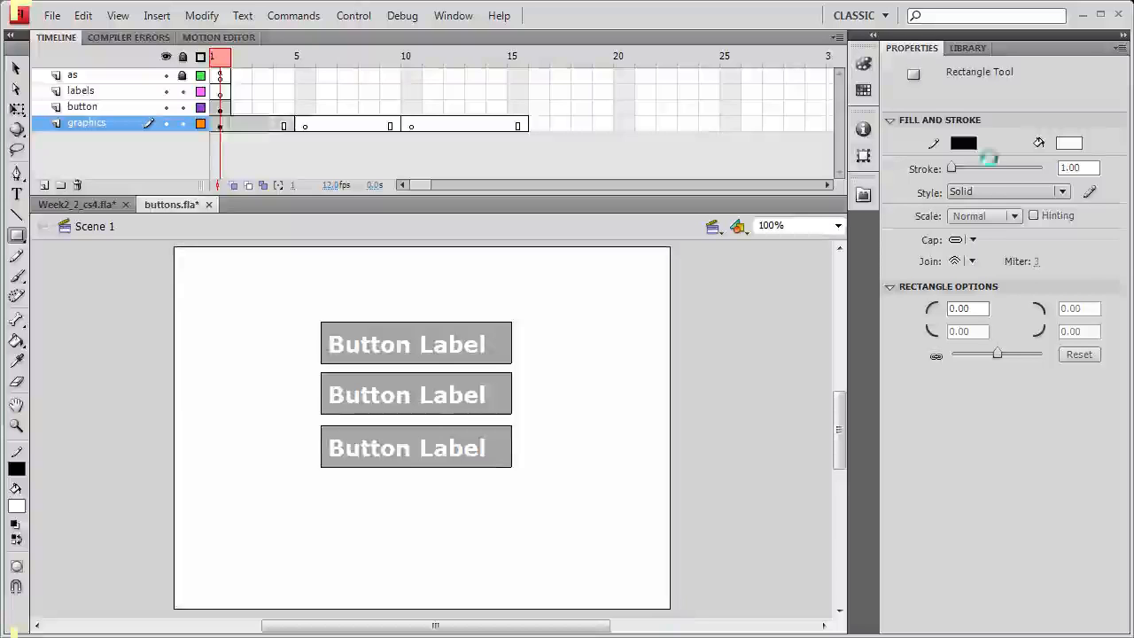
pyautogui.hotkey('ctrl', 'a')
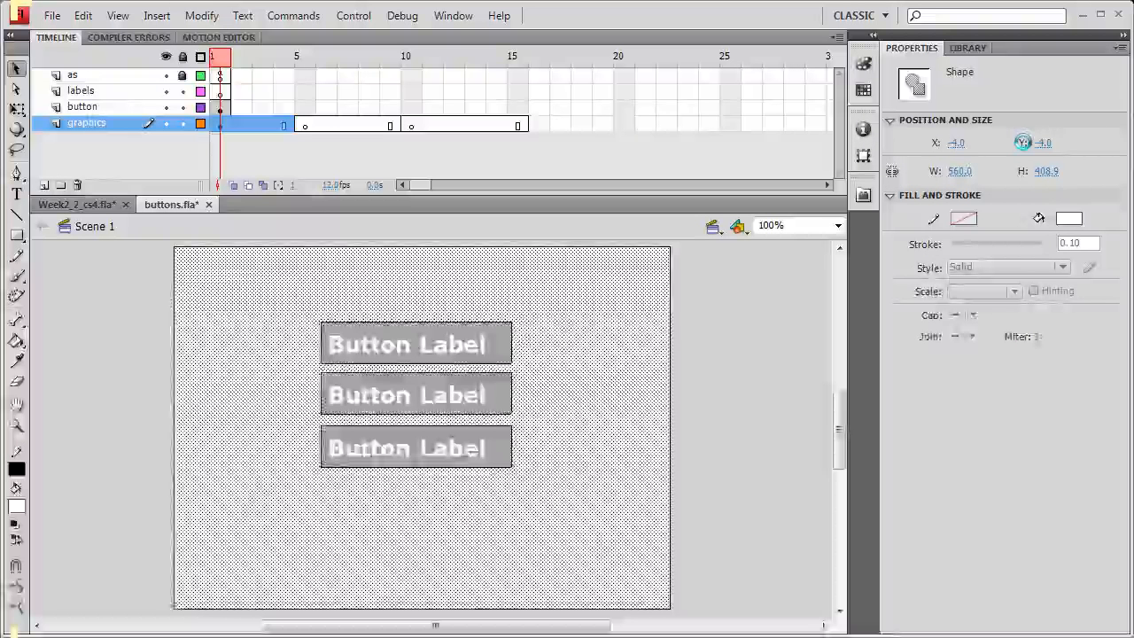
pyautogui.click(413, 154)
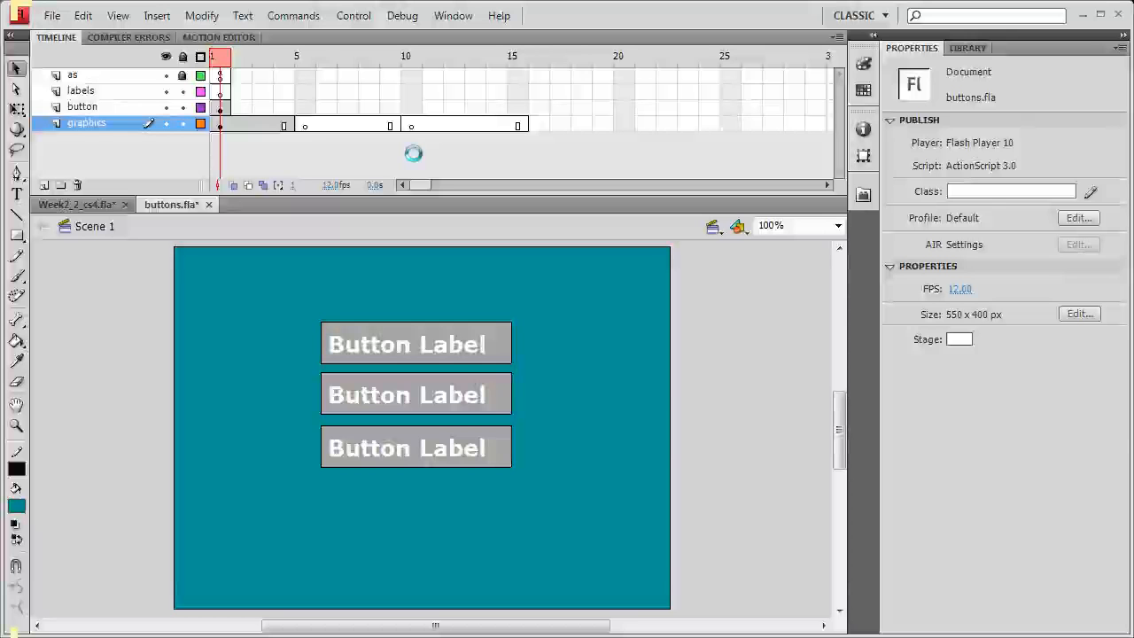
# - Paste the background rectangle in place into frames 5 and 10 of the graphics layer, filling them bright cyan and light blue
pyautogui.click(305, 124)
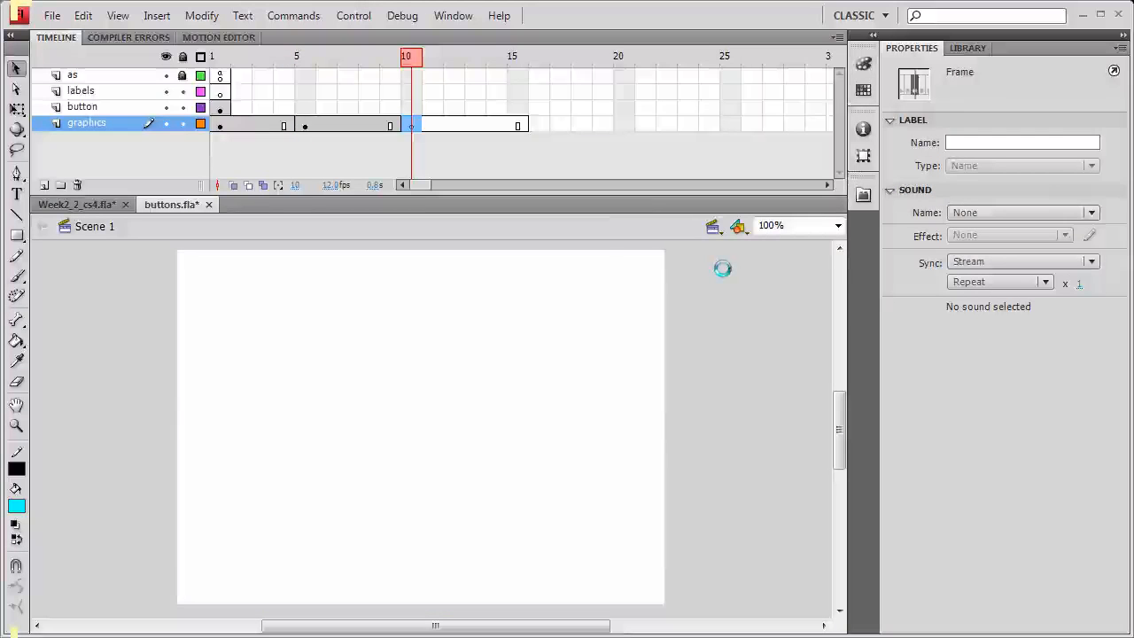
pyautogui.hotkey('ctrl', 'shift', 'v')
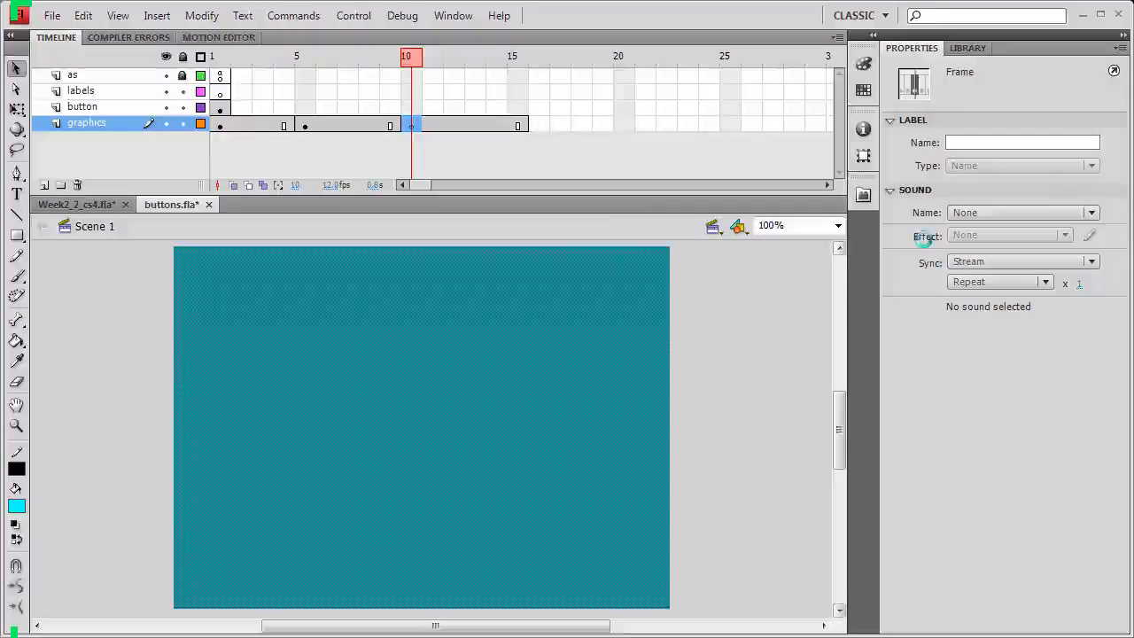
pyautogui.click(1068, 218)
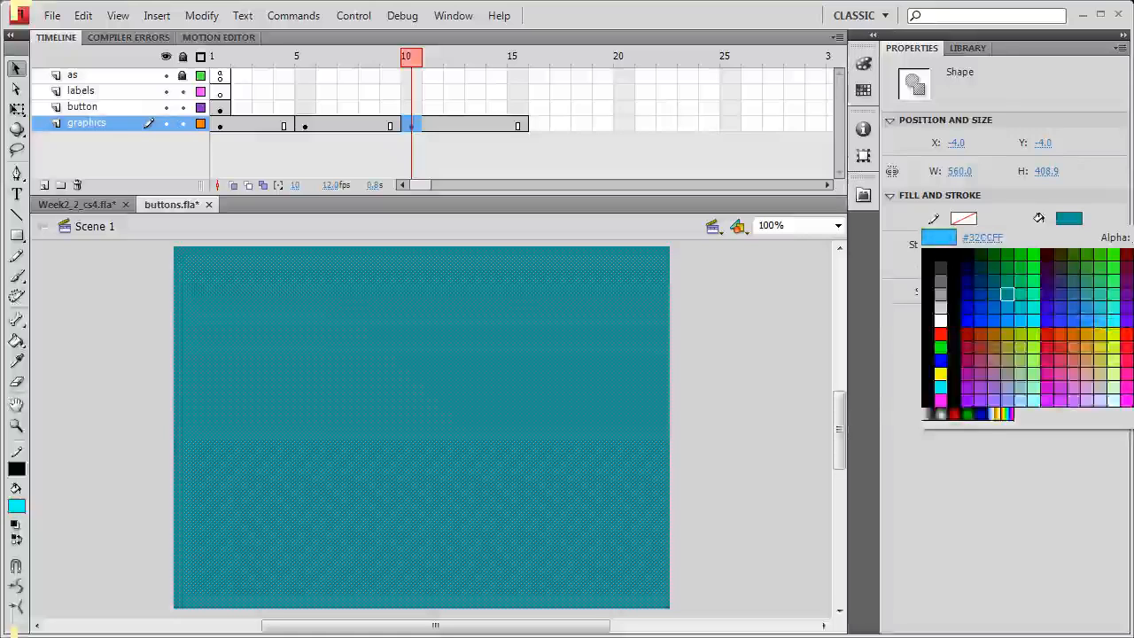
pyautogui.click(1133, 321)
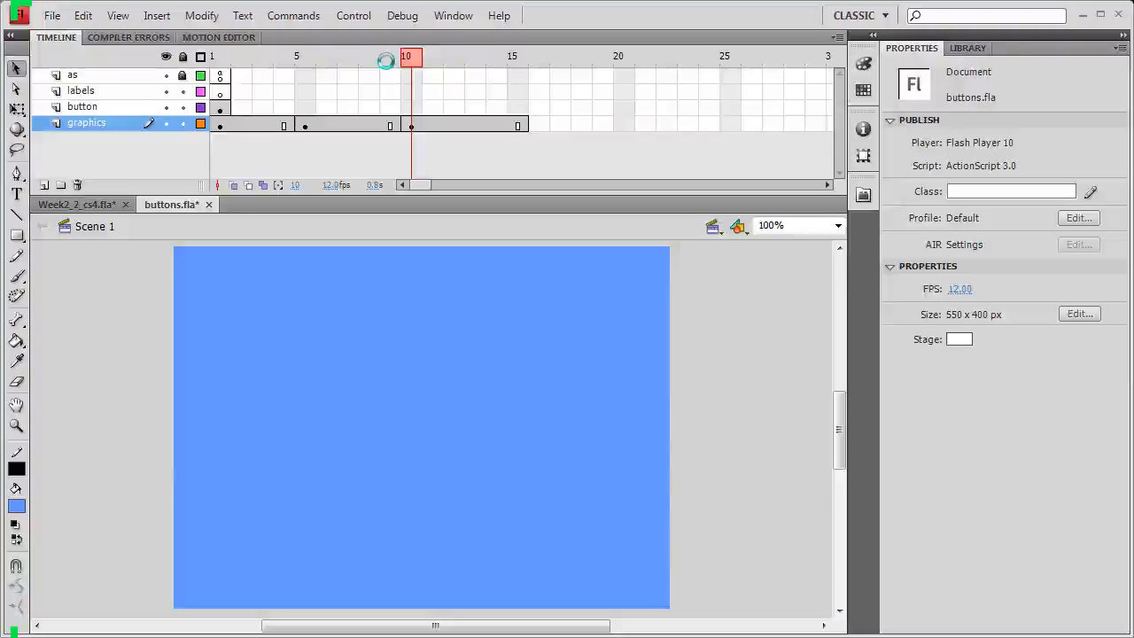
# - Lock the graphics layer and extend the button layer to frame 15
pyautogui.click(183, 124)
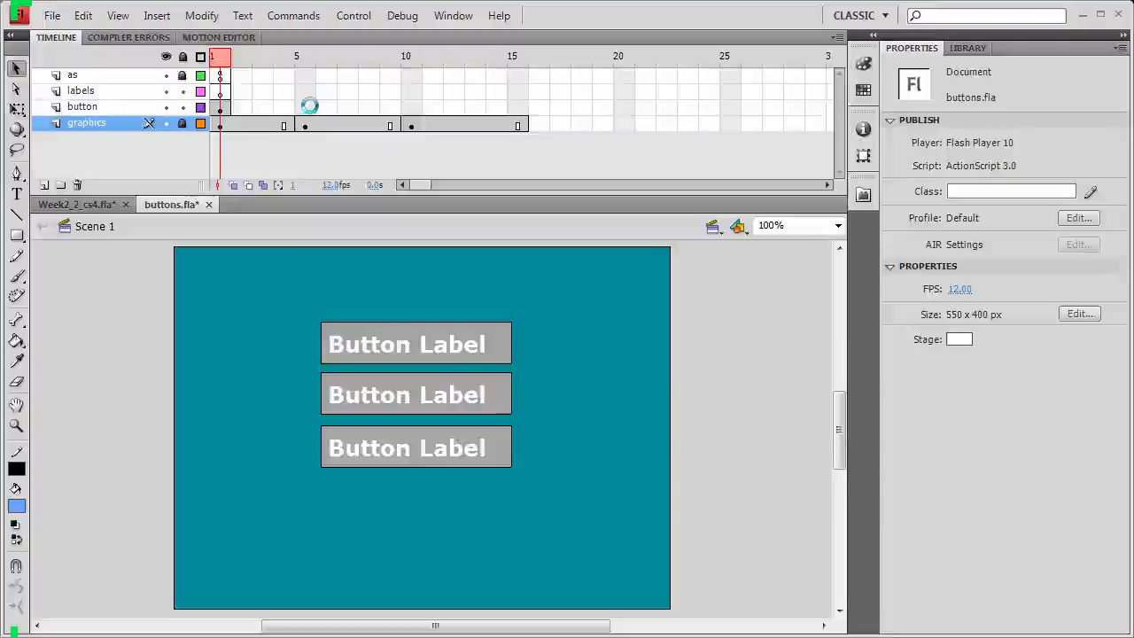
pyautogui.click(472, 107)
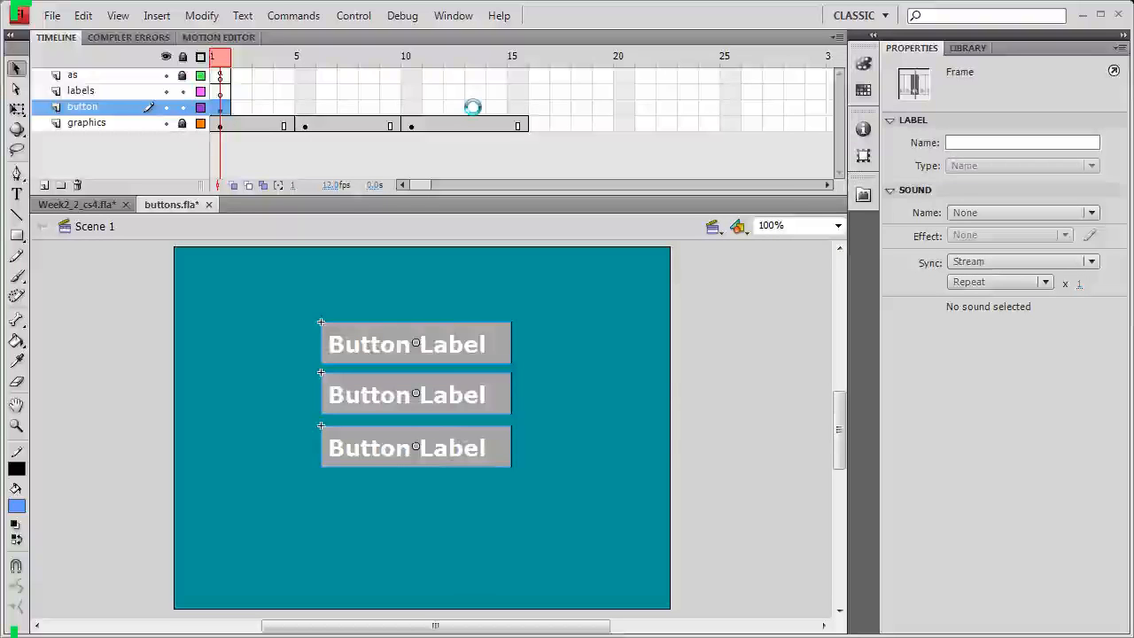
pyautogui.click(517, 106)
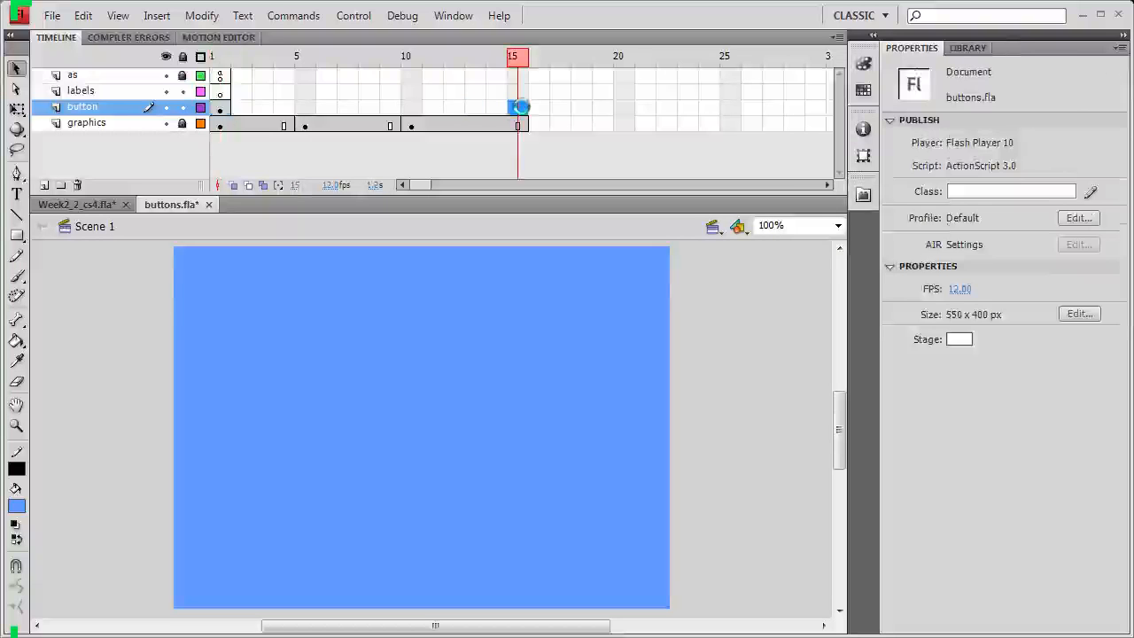
pyautogui.press('F5')
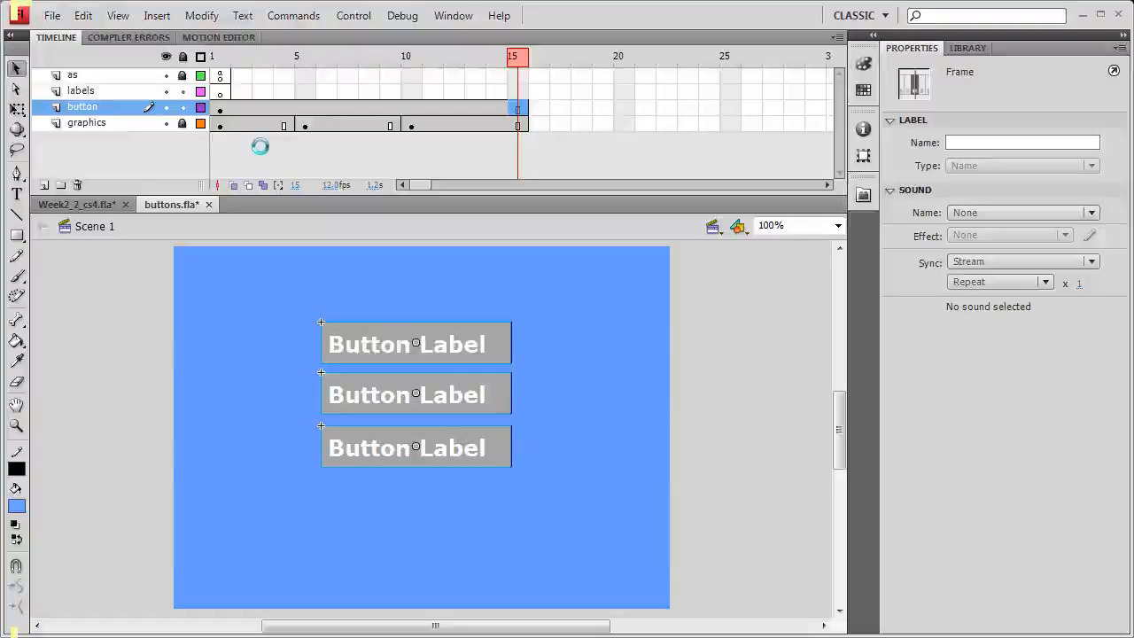
# - Insert blank keyframes at frames 5 and 10 of the labels layer, and extend it to frame 15
pyautogui.click(220, 92)
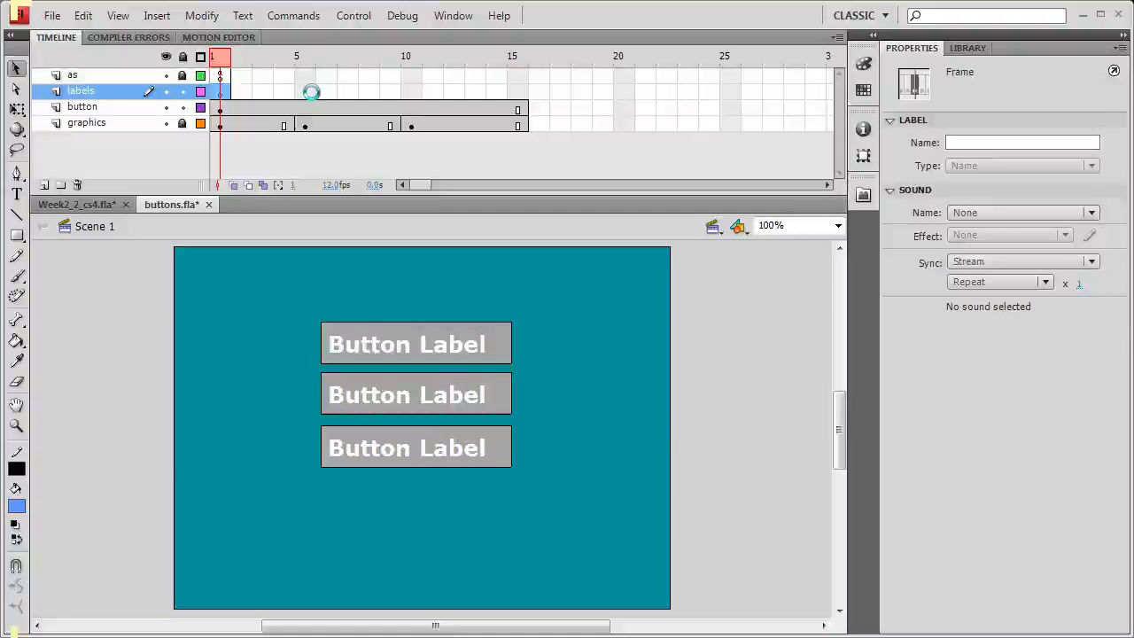
pyautogui.click(305, 92)
pyautogui.press('F7')
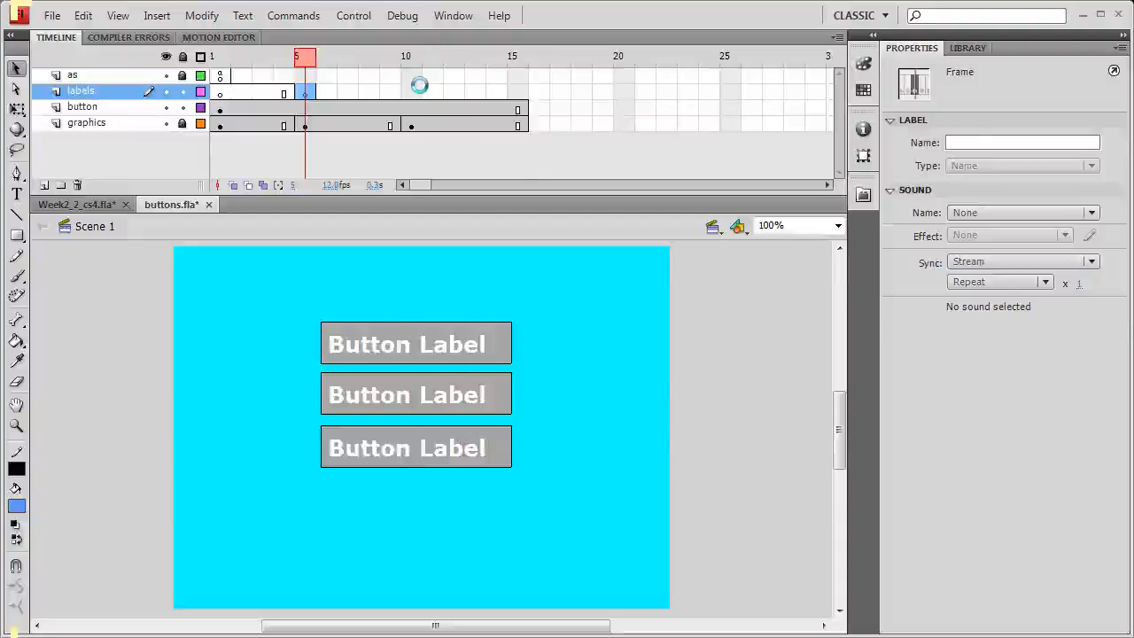
pyautogui.click(412, 91)
pyautogui.press('F7')
pyautogui.click(517, 93)
pyautogui.press('F5')
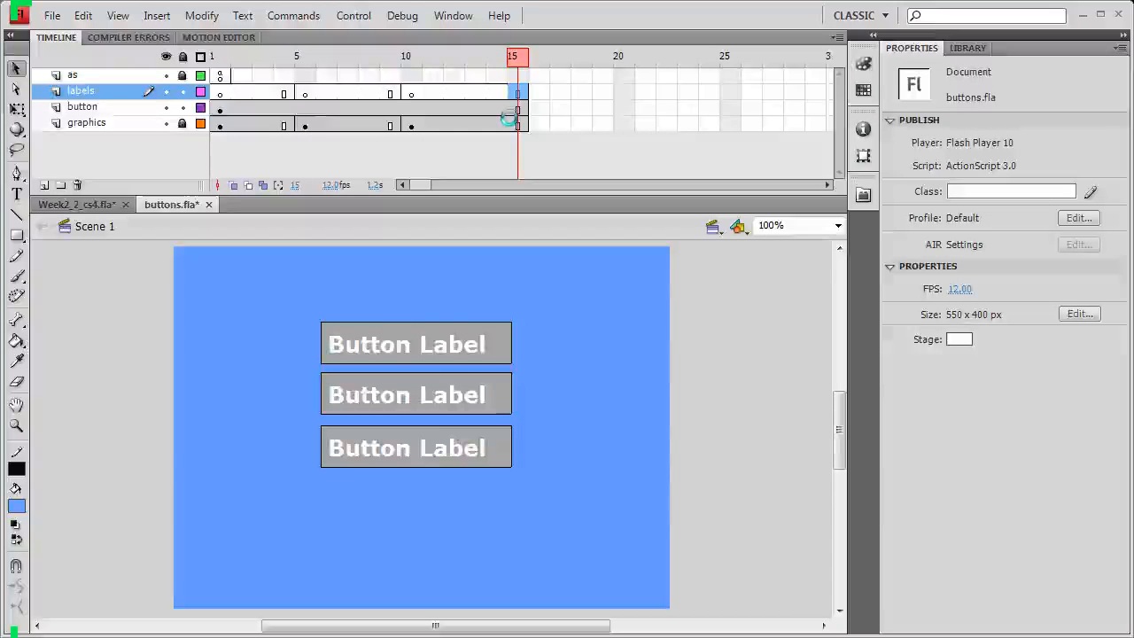
# - Assign the frame labels Home, About and Contact to frames 1, 5 and 10 of the labels layer, and lock the layer
pyautogui.click(220, 92)
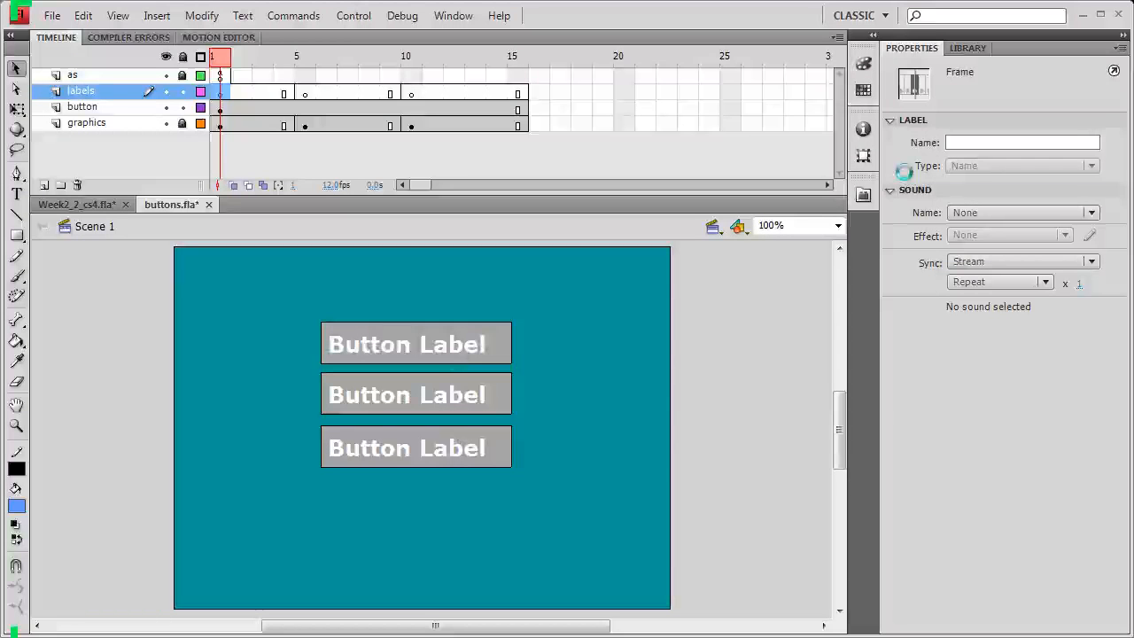
pyautogui.click(975, 142)
pyautogui.write('Home')
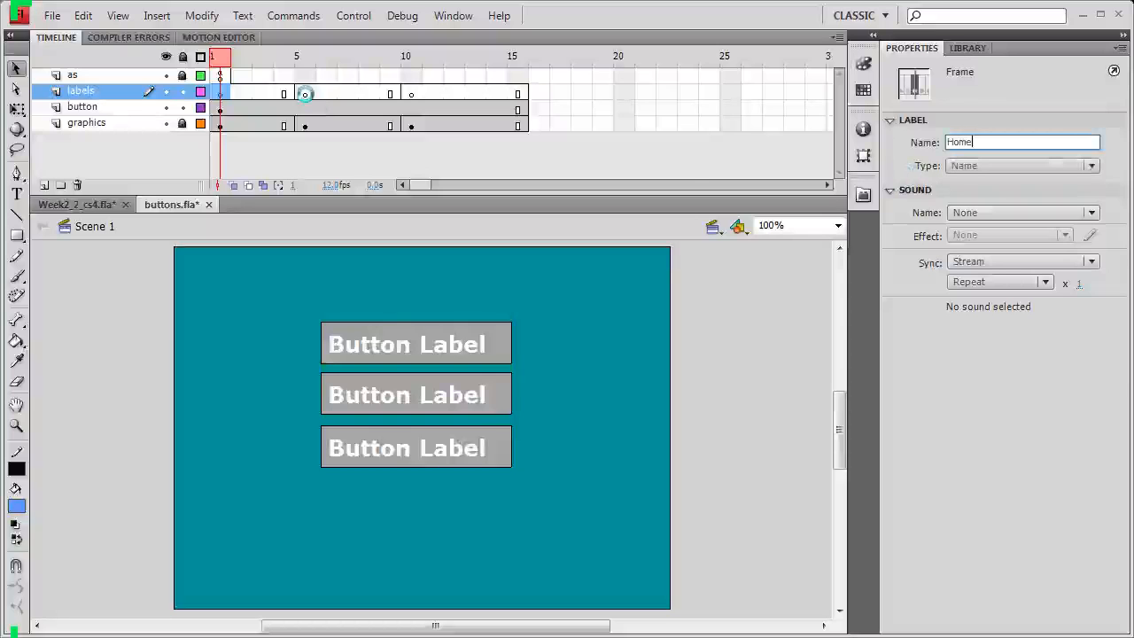
pyautogui.click(305, 94)
pyautogui.click(978, 142)
pyautogui.write('About')
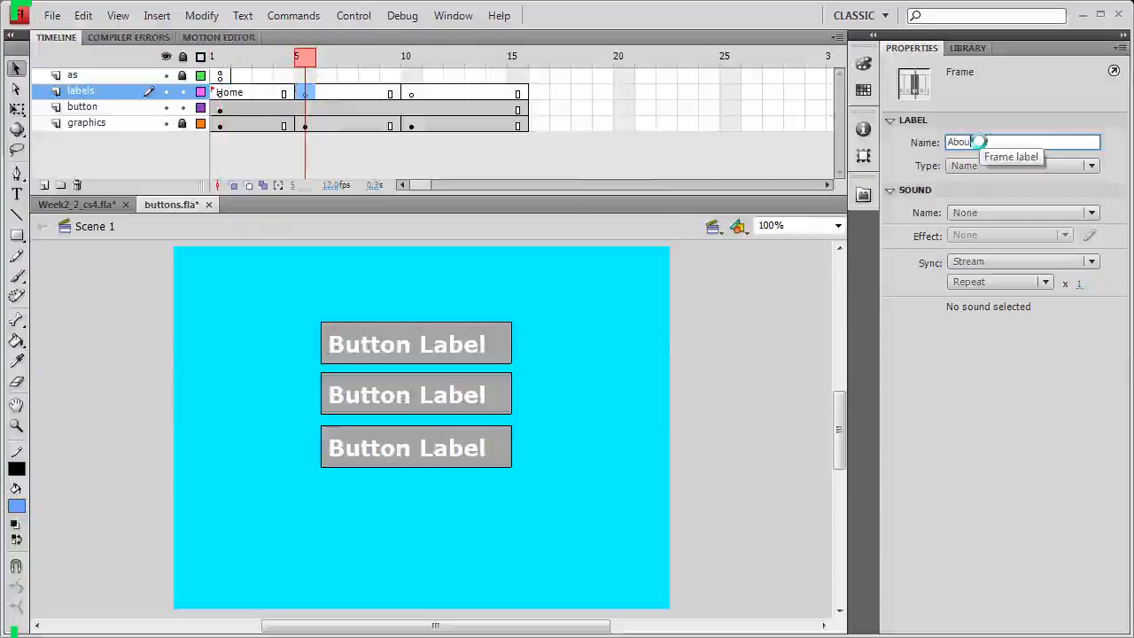
pyautogui.click(411, 93)
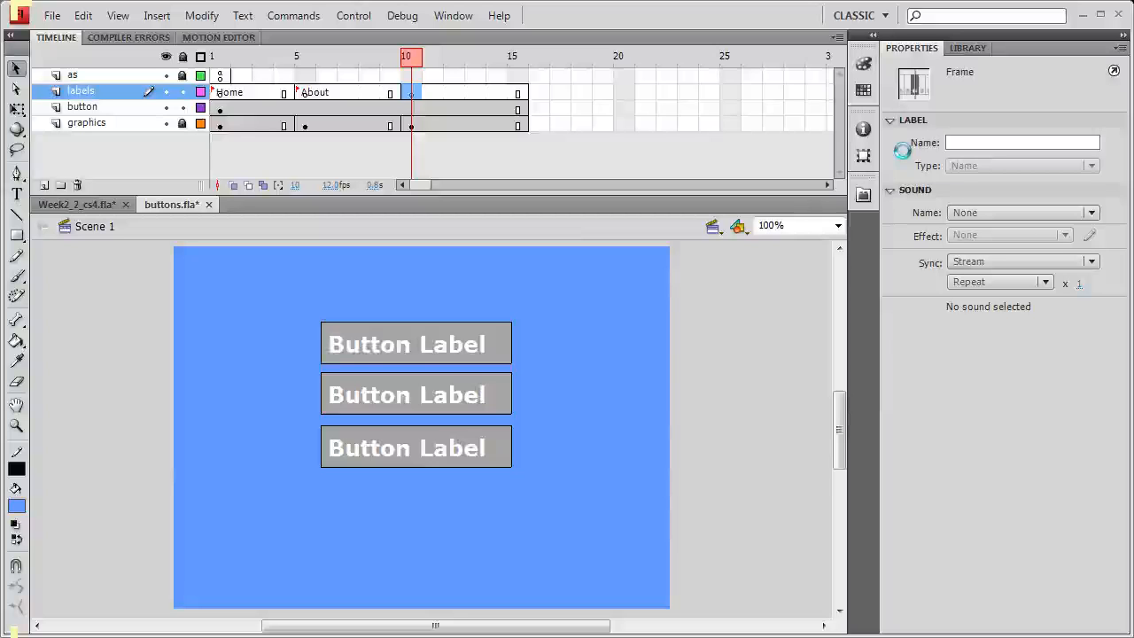
pyautogui.write('Contact')
pyautogui.click(718, 341)
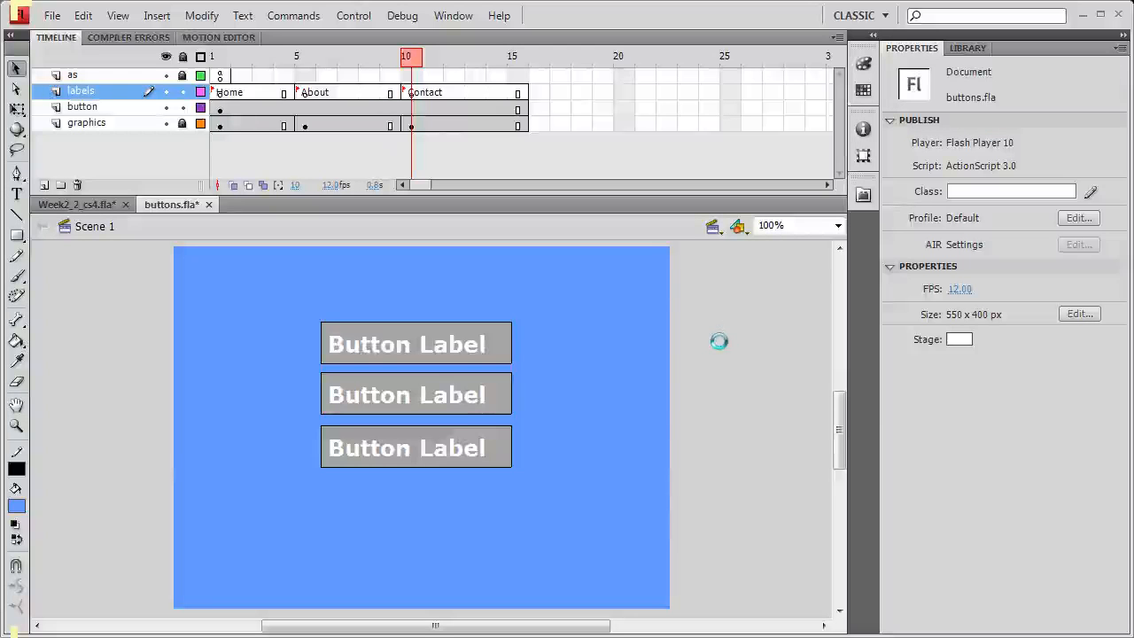
pyautogui.click(217, 93)
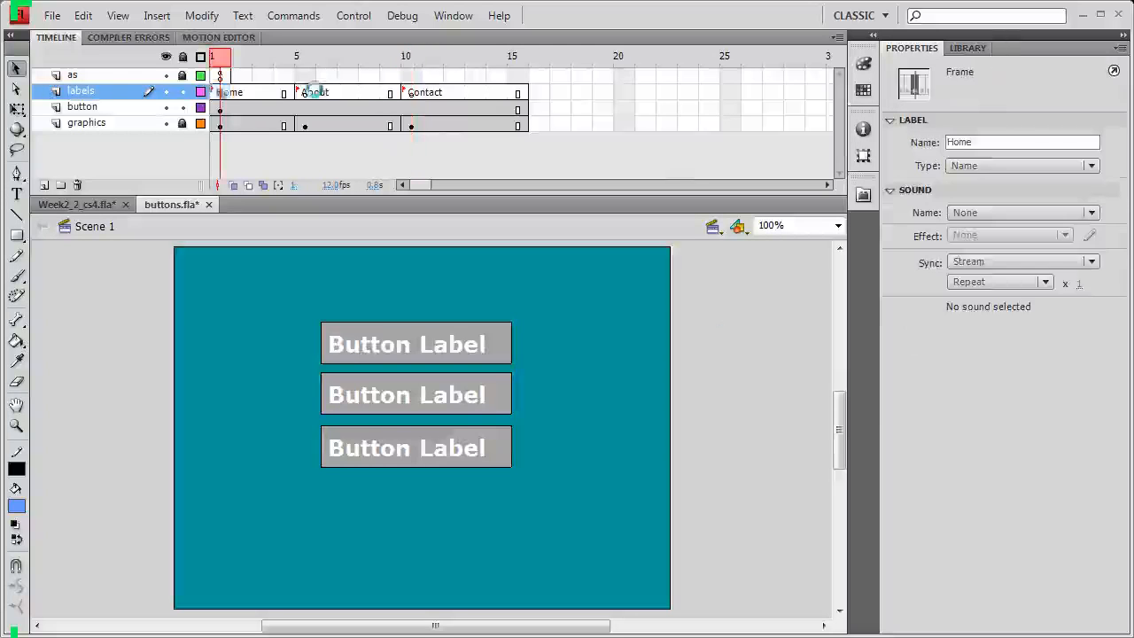
pyautogui.click(304, 92)
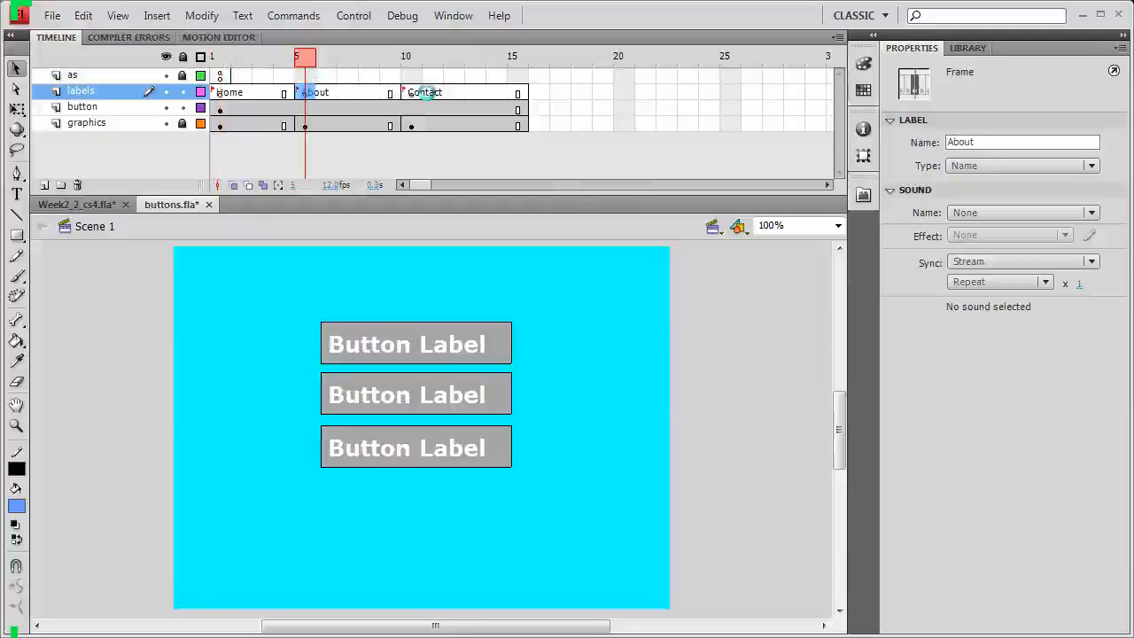
pyautogui.click(216, 92)
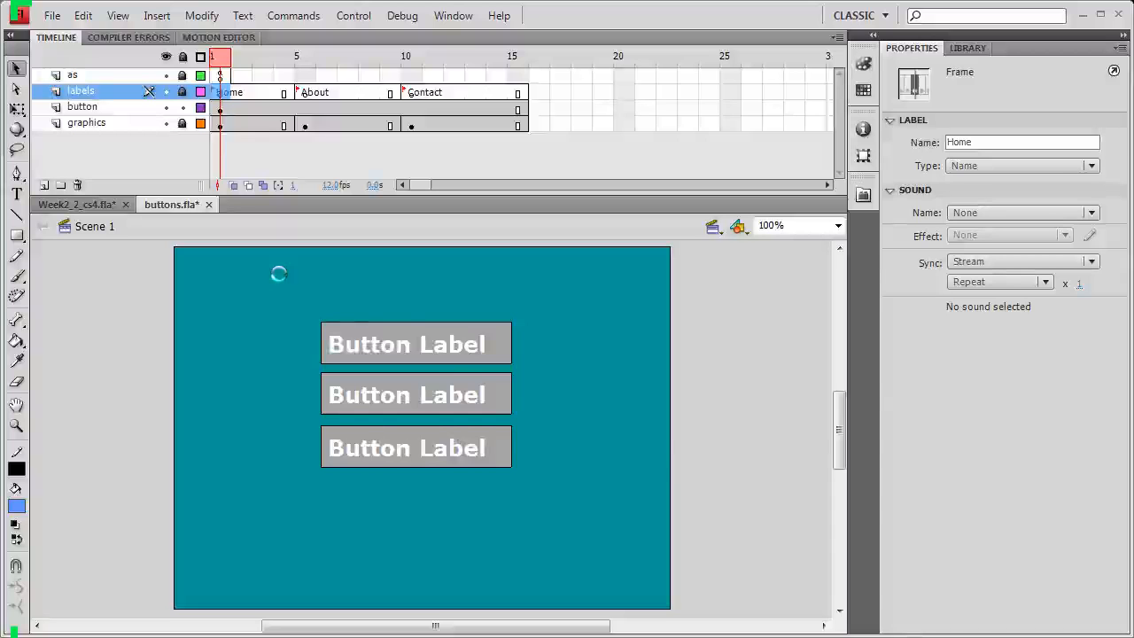
# - Open the top button's mc_holder clip for editing and show the script on frame 1 of its as layer
pyautogui.click(355, 332)
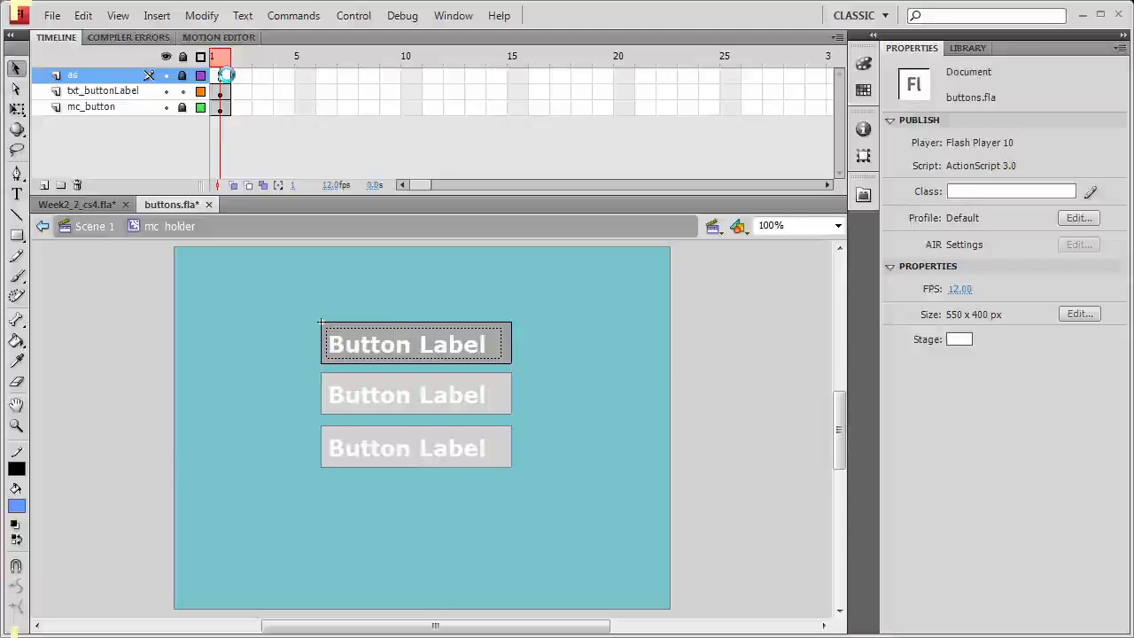
pyautogui.click(221, 76)
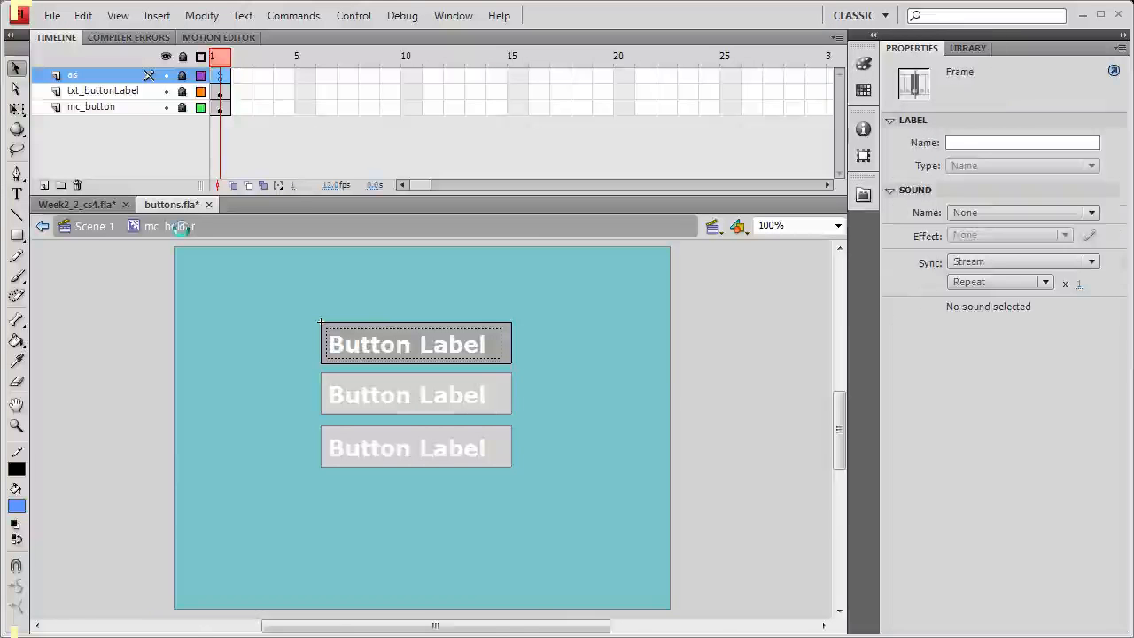
pyautogui.press('F9')
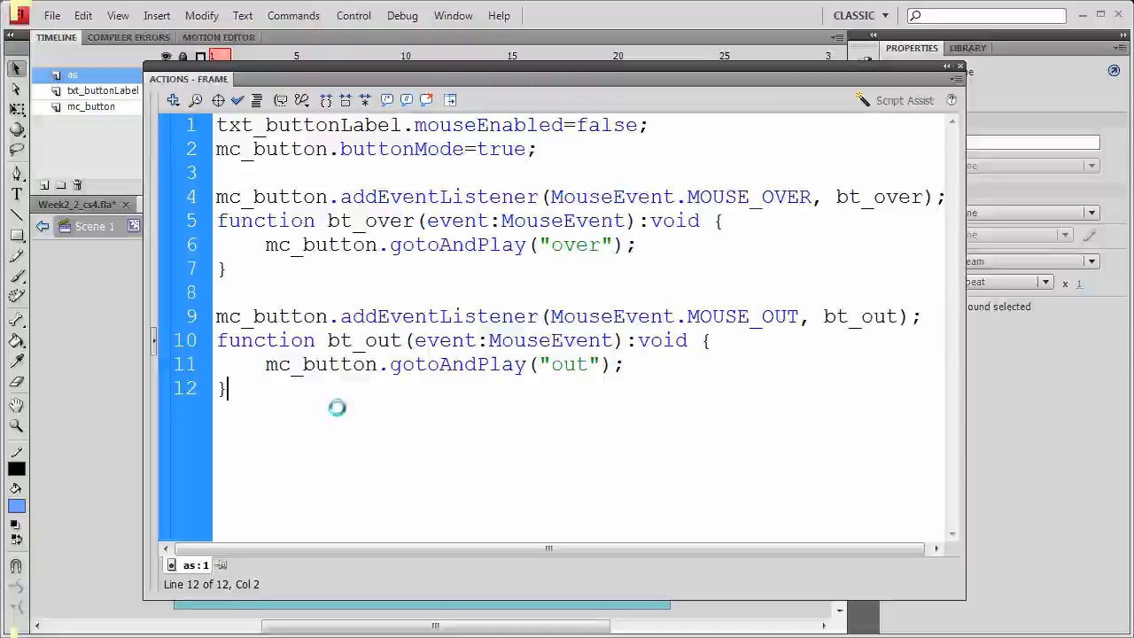
# - Add Object(this).addEventListener(MouseEvent.CLICK, goLabel); as a separate block below the bt_out function
pyautogui.press('Return')
pyautogui.press('Return')
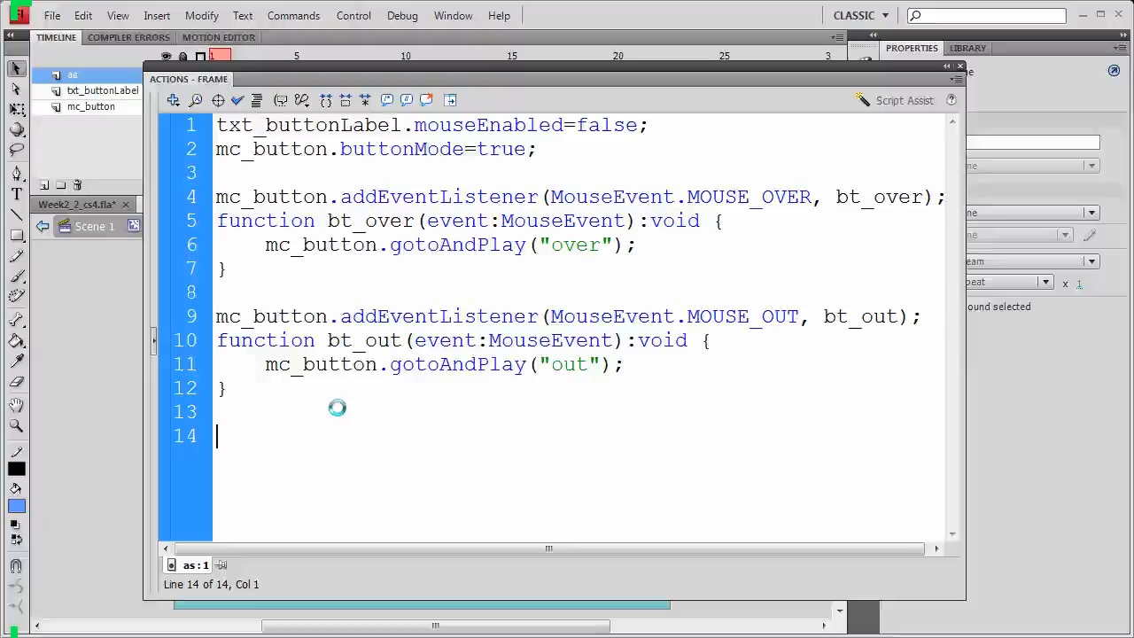
pyautogui.write('Object(th')
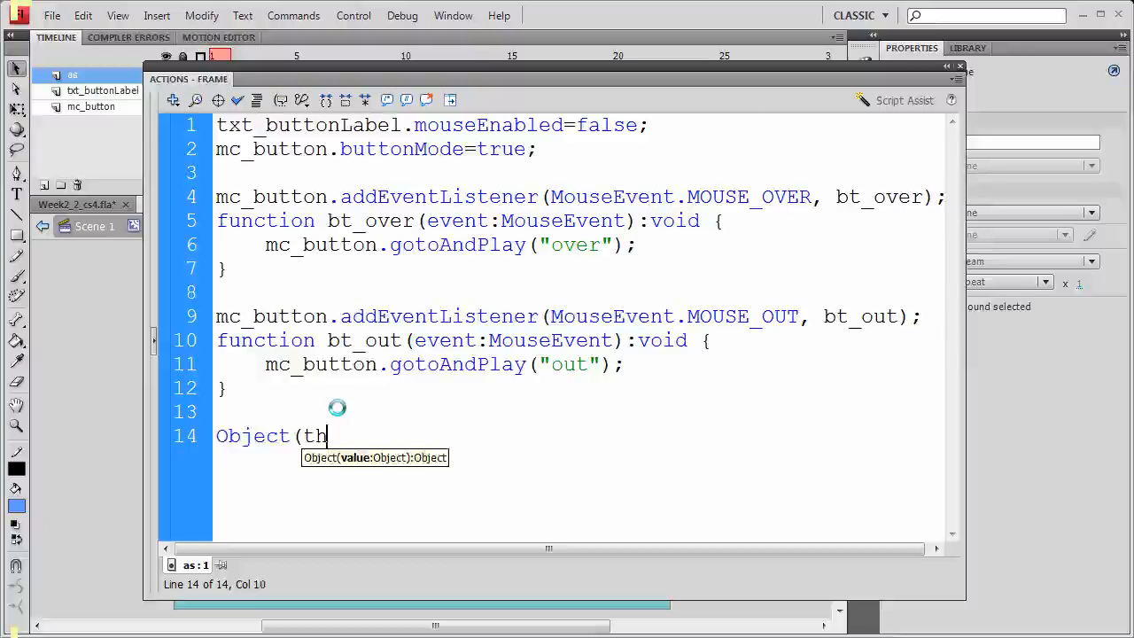
pyautogui.write('is)')
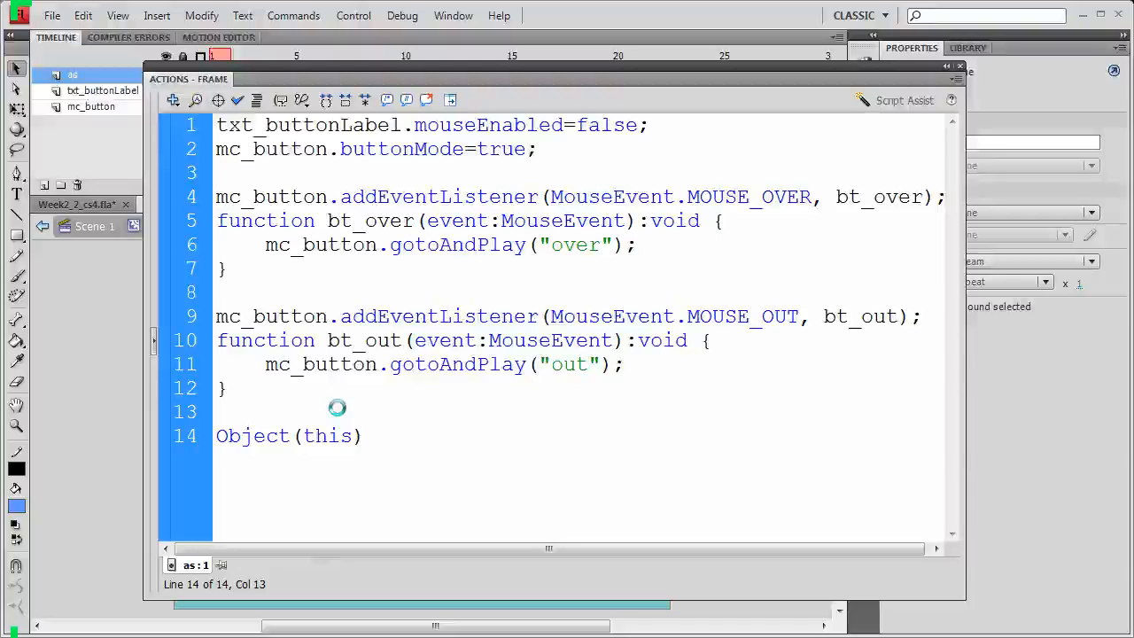
pyautogui.write('.')
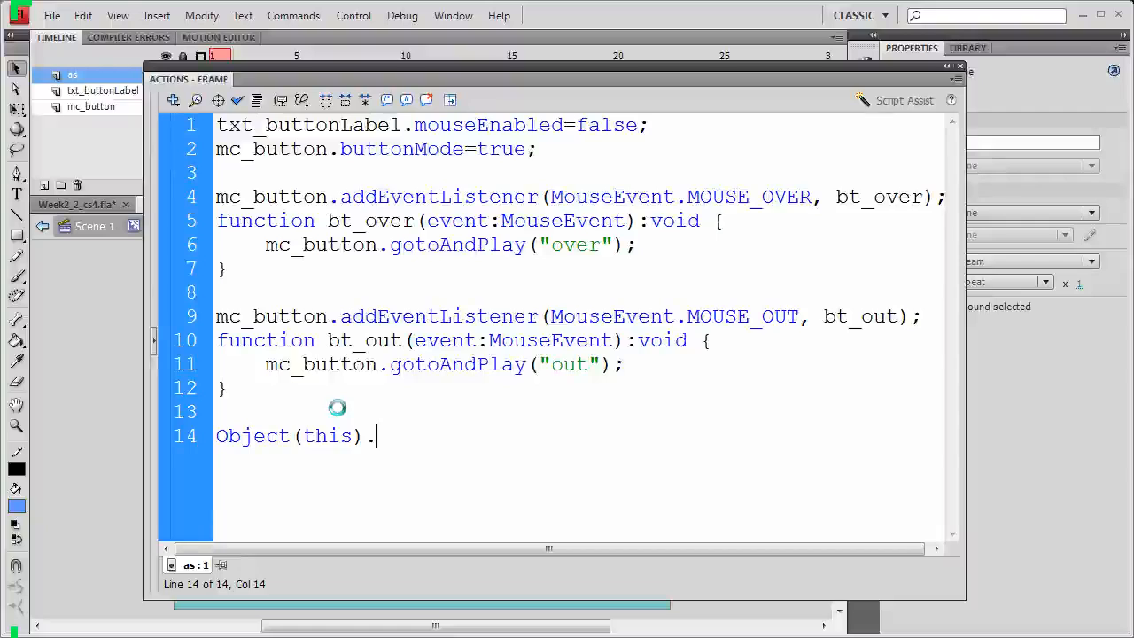
pyautogui.write('addEventListener')
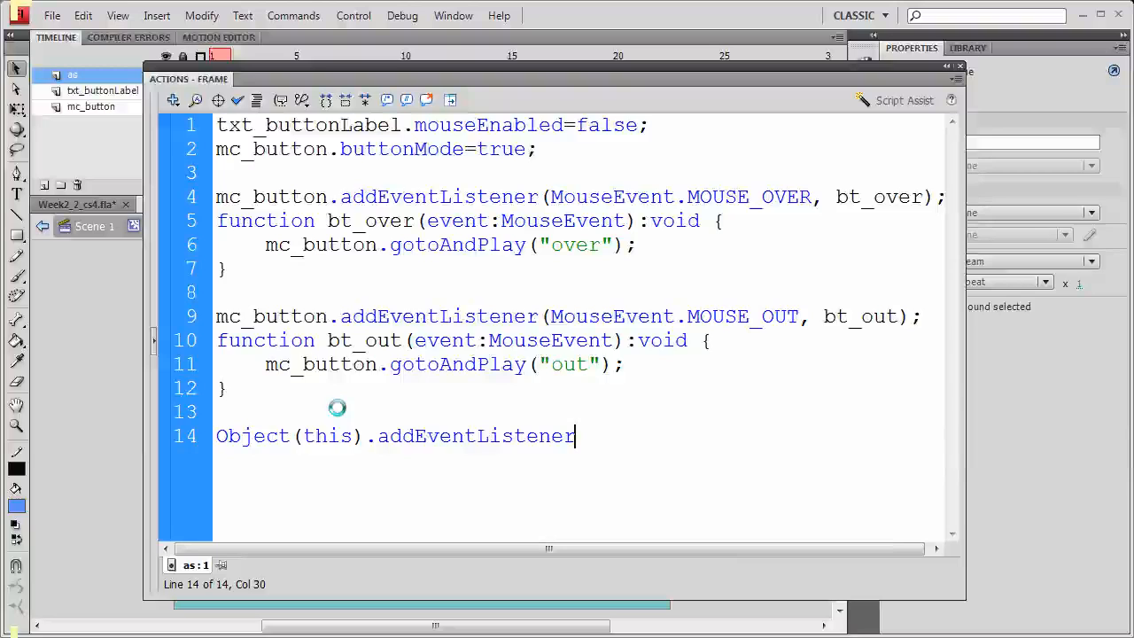
pyautogui.write('(MouseEvent.CLI')
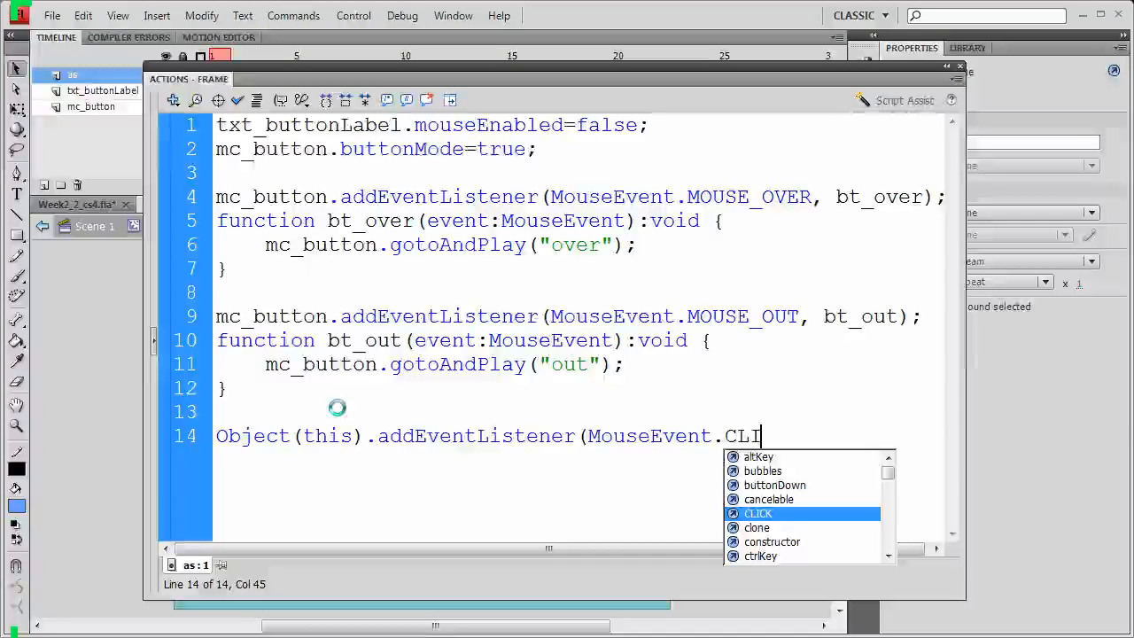
pyautogui.write('CK')
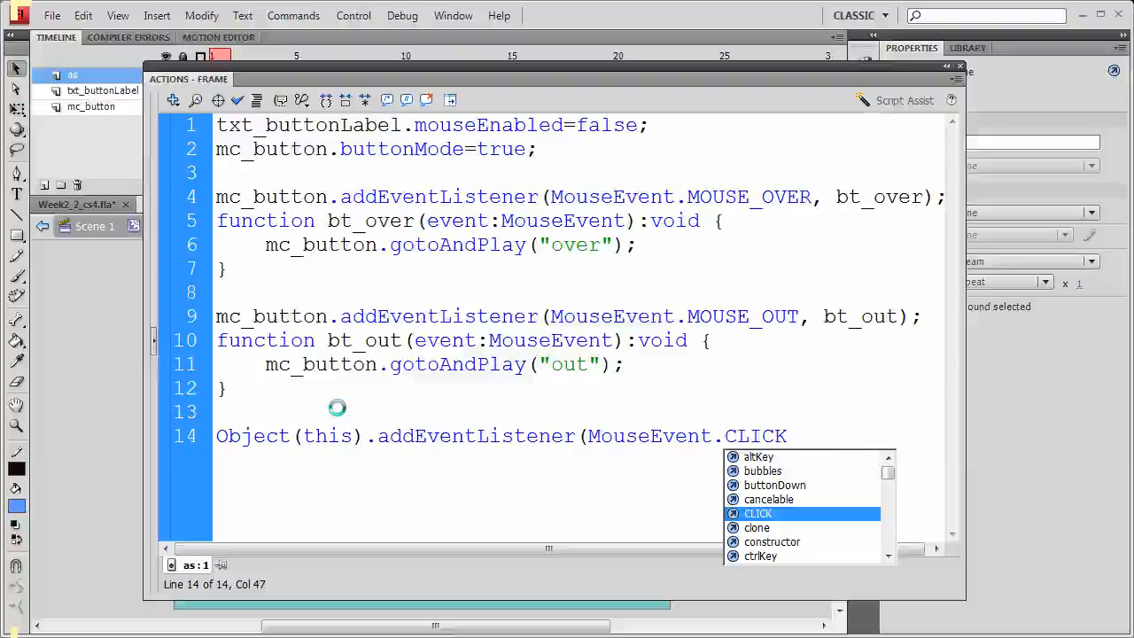
pyautogui.write(', ')
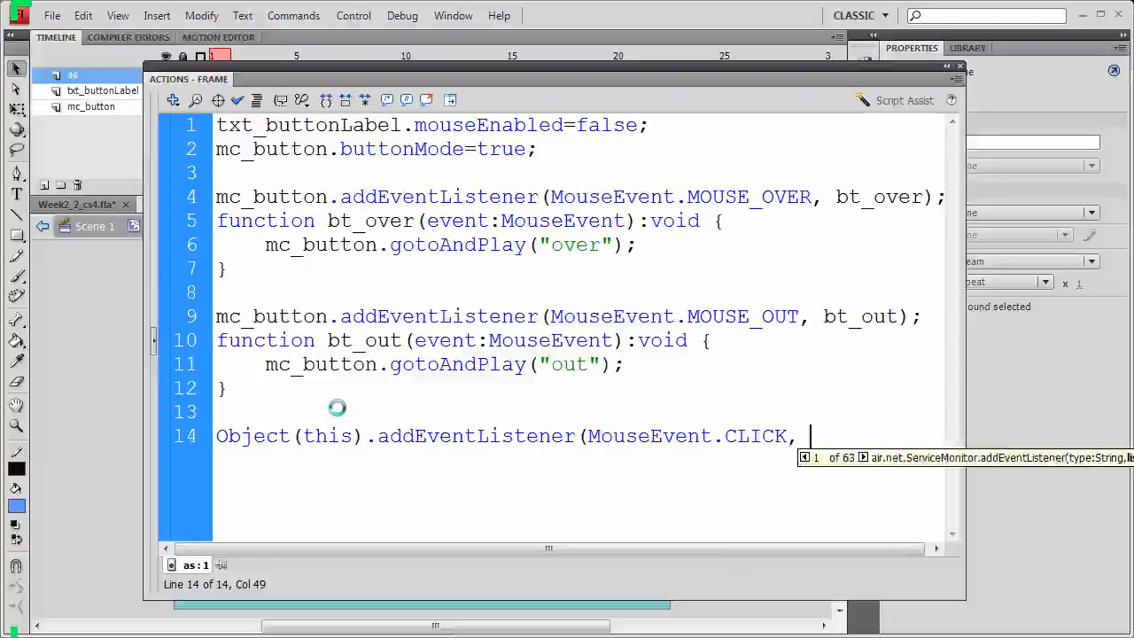
pyautogui.write('goLab')
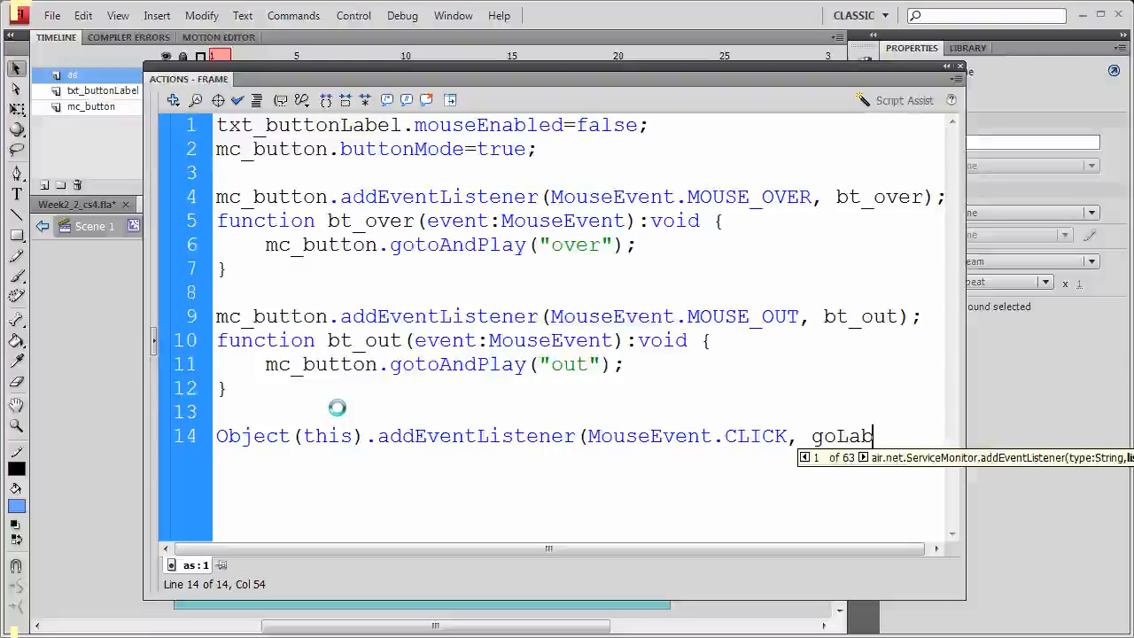
pyautogui.write('el);')
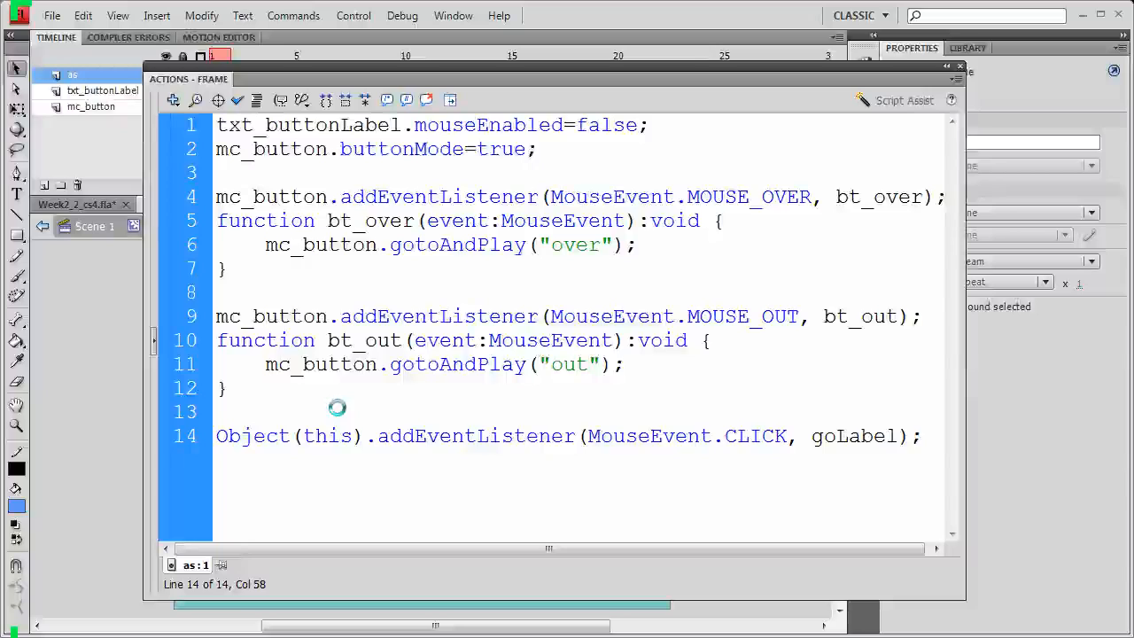
# - Declare the empty handler function goLabel(event:MouseEvent):void directly below its click listener, including both braces
pyautogui.press('Return')
pyautogui.write('function go')
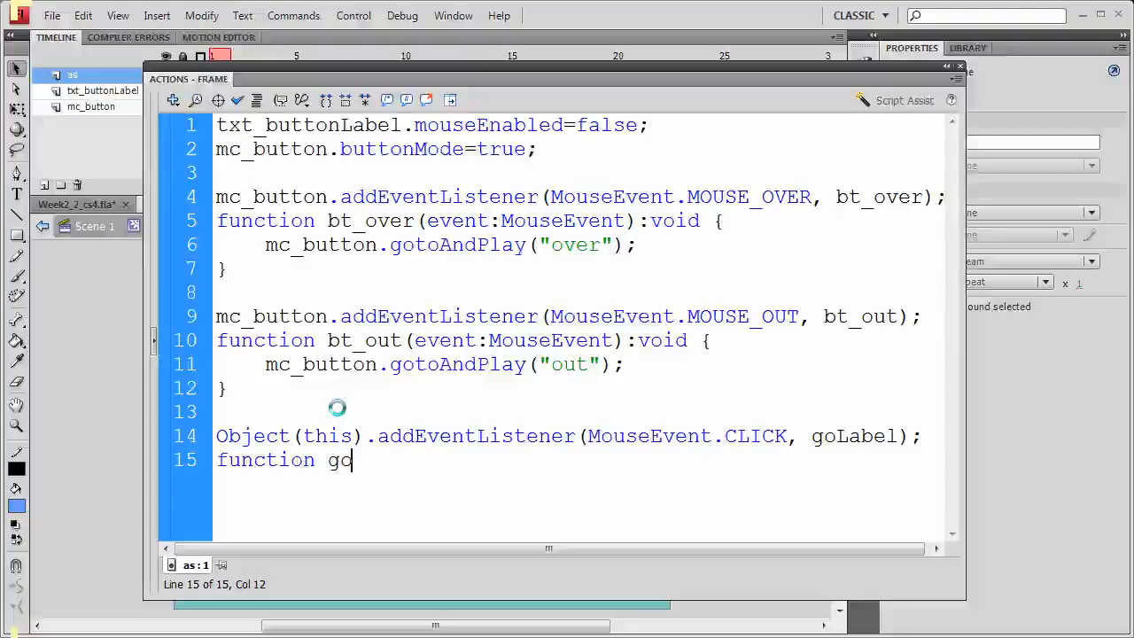
pyautogui.write('Label(event:')
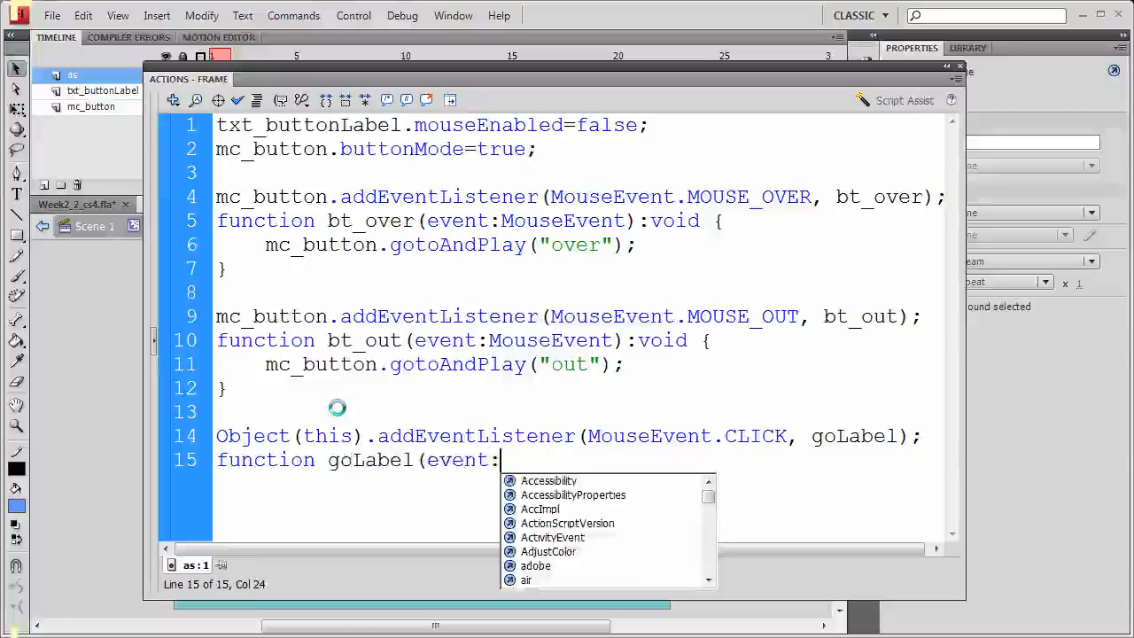
pyautogui.write('MouseEvent):void {')
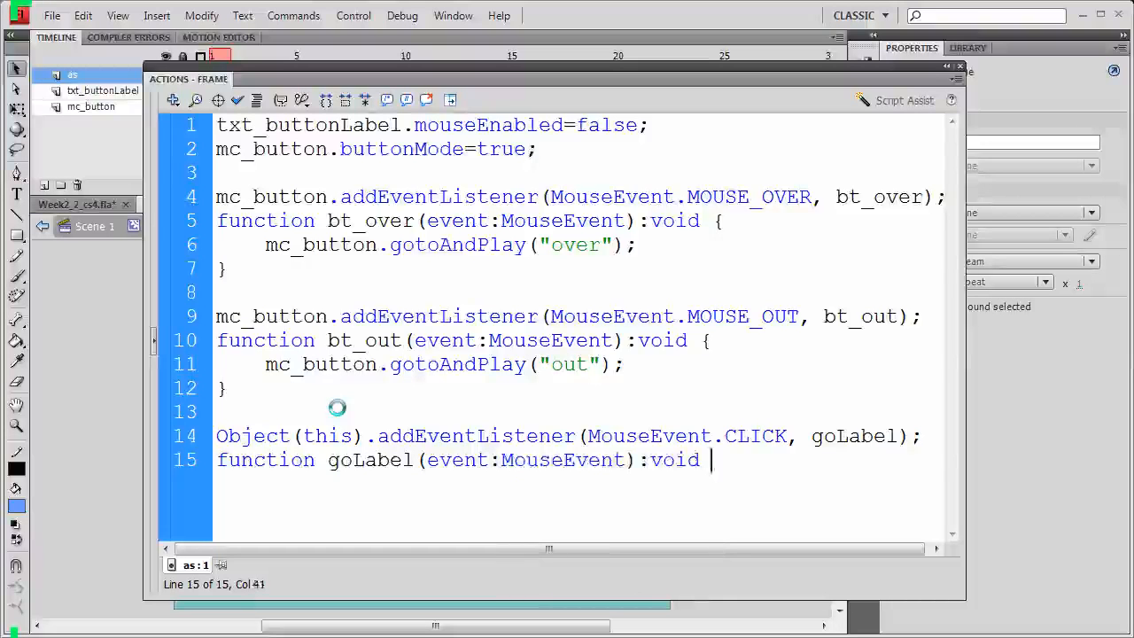
pyautogui.press('Return')
pyautogui.press('Return')
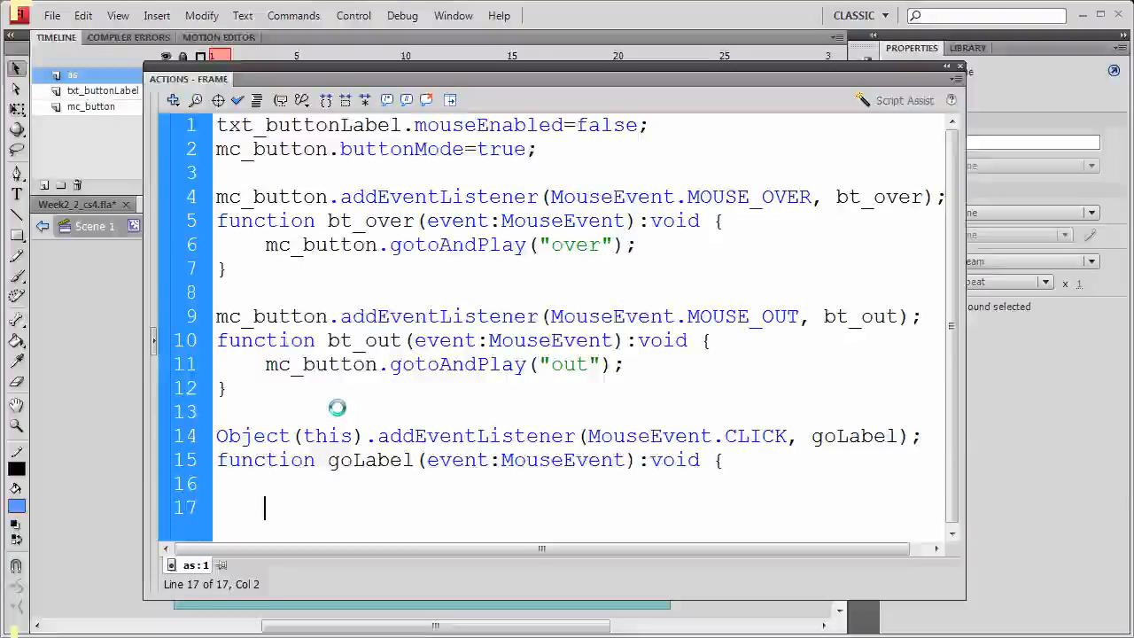
pyautogui.write('}')
# - Inside goLabel, store the button's text in a variable with var frameLabel = txt_buttonLabel.text;
pyautogui.press('Up')
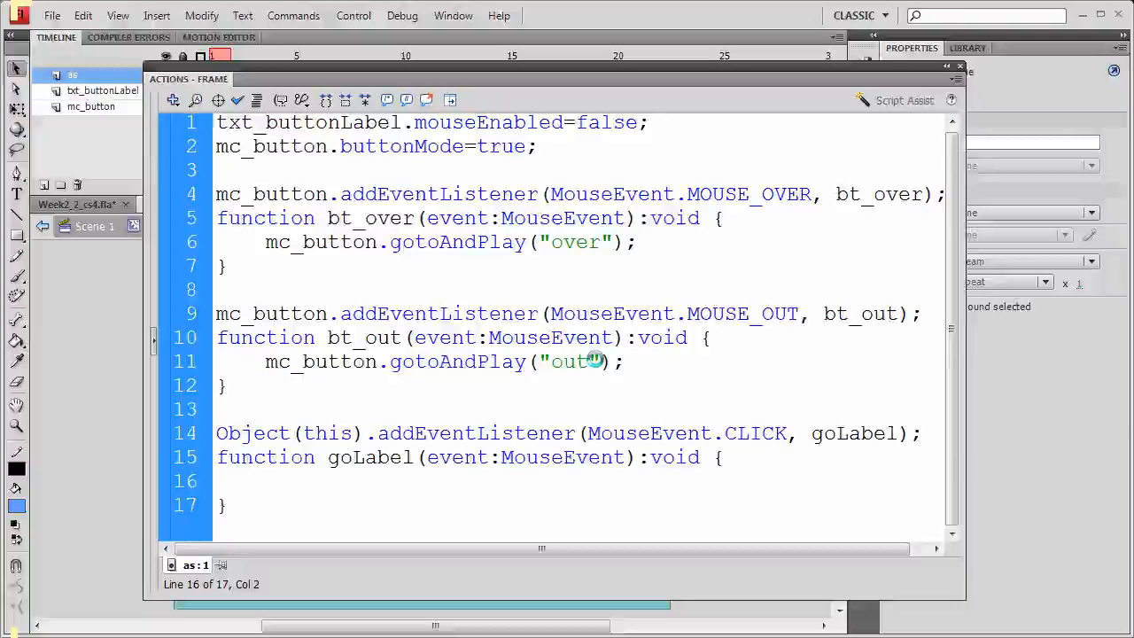
pyautogui.write('var')
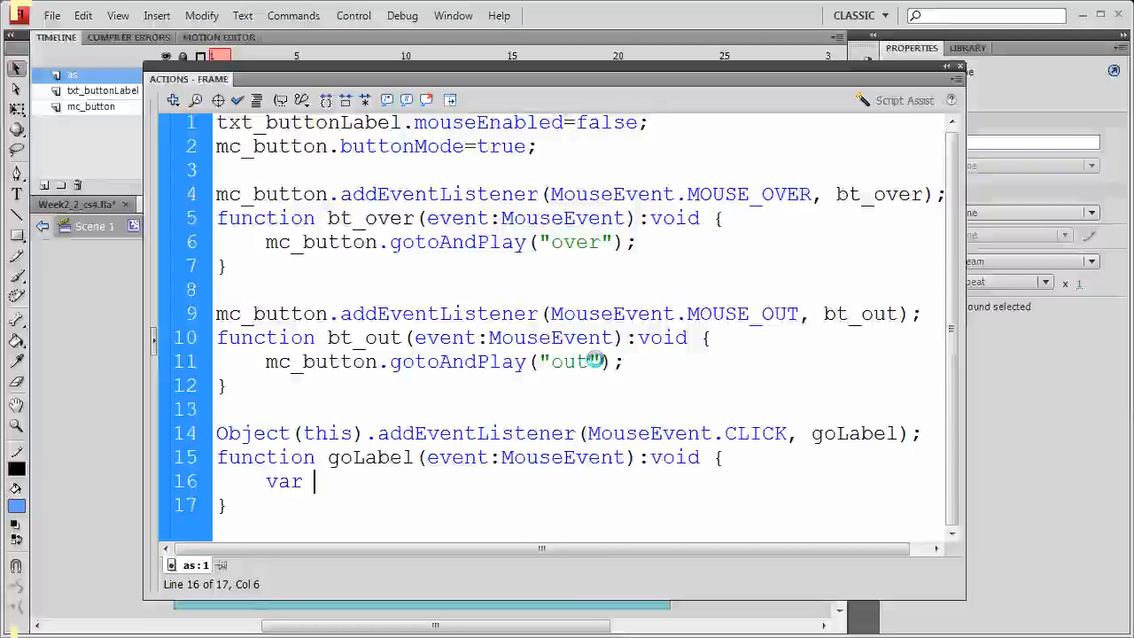
pyautogui.write('frameLabel = txt_but')
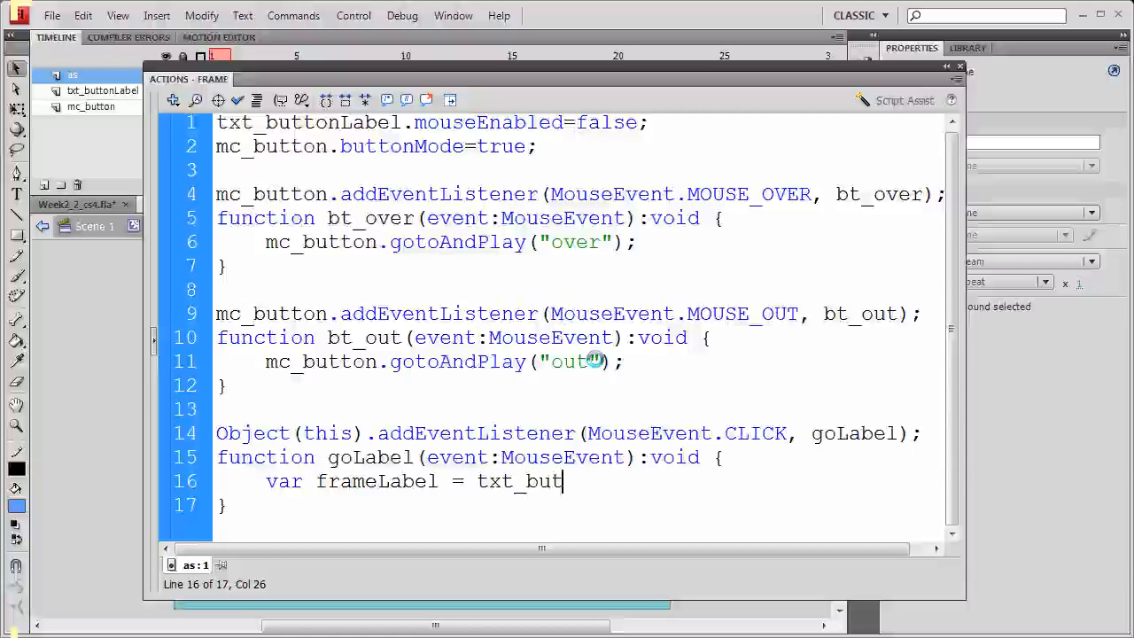
pyautogui.write('tonLabel.text;')
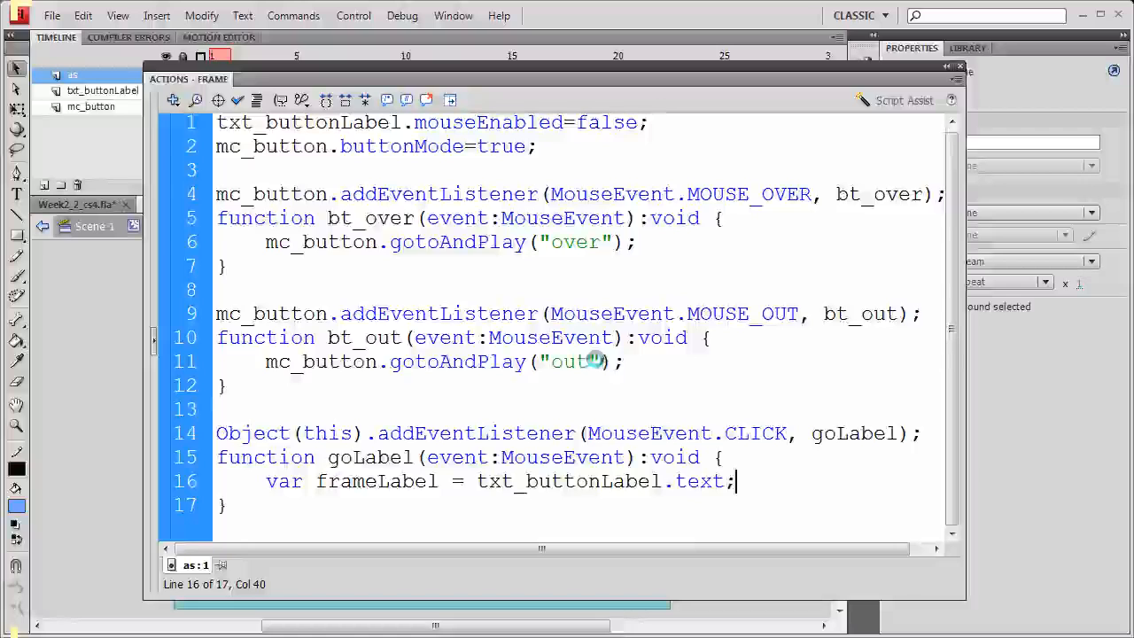
pyautogui.moveTo(476, 480); pyautogui.dragTo(730, 481)
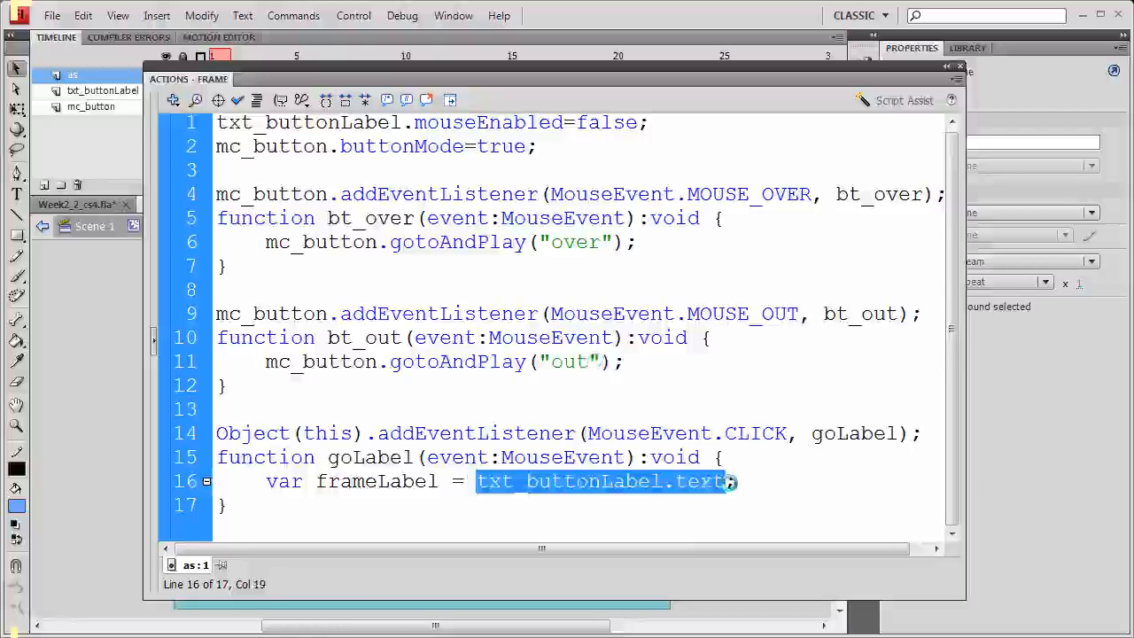
pyautogui.click(729, 481)
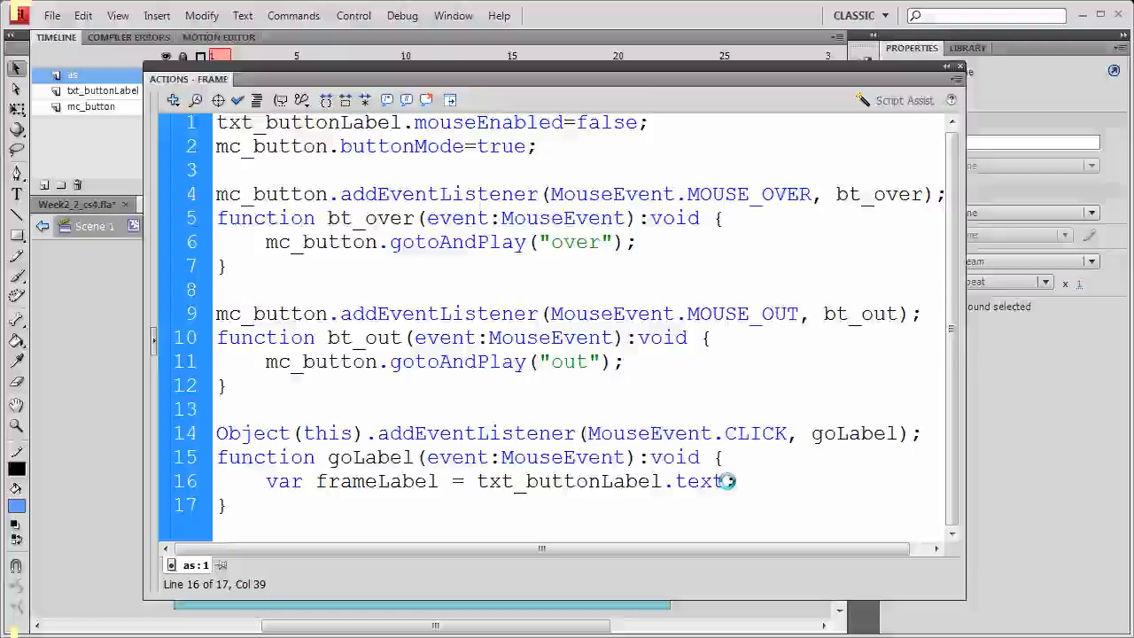
pyautogui.write(';')
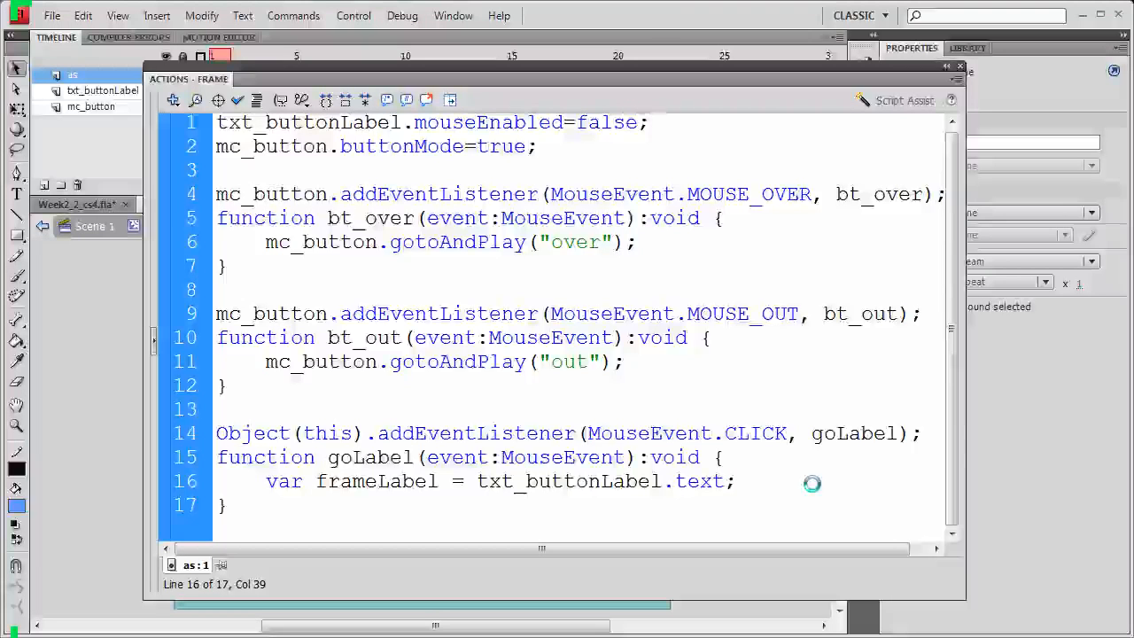
pyautogui.moveTo(724, 481); pyautogui.dragTo(477, 481)
pyautogui.press('Right')
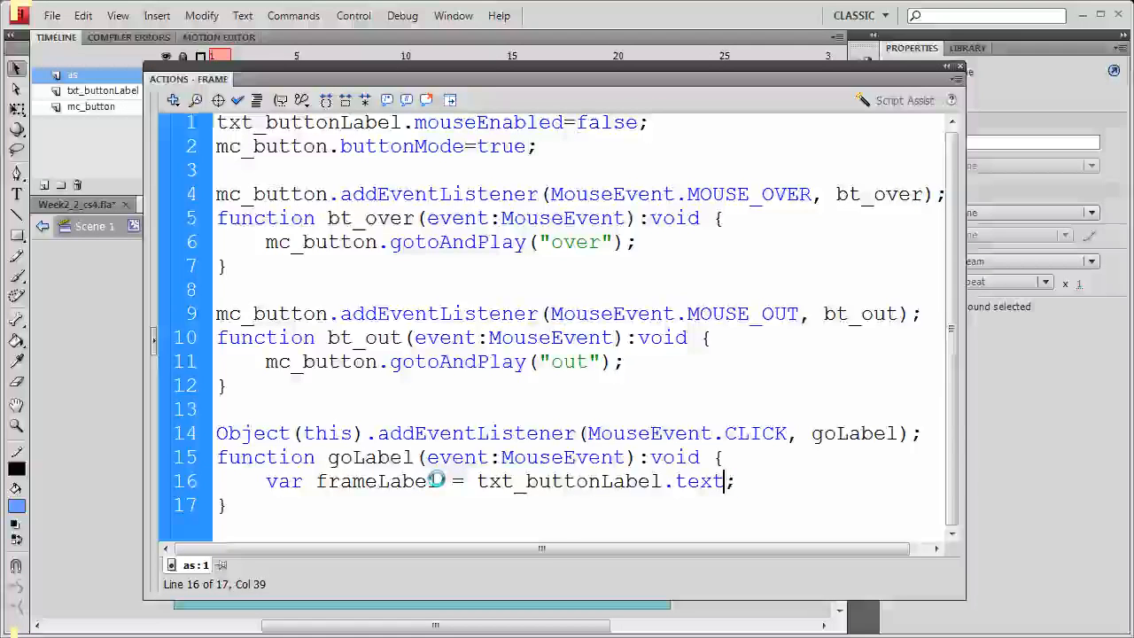
# - Add MovieClip(parent).gotoAndStop("Home"); below the frameLabel declaration in goLabel
pyautogui.click(737, 482)
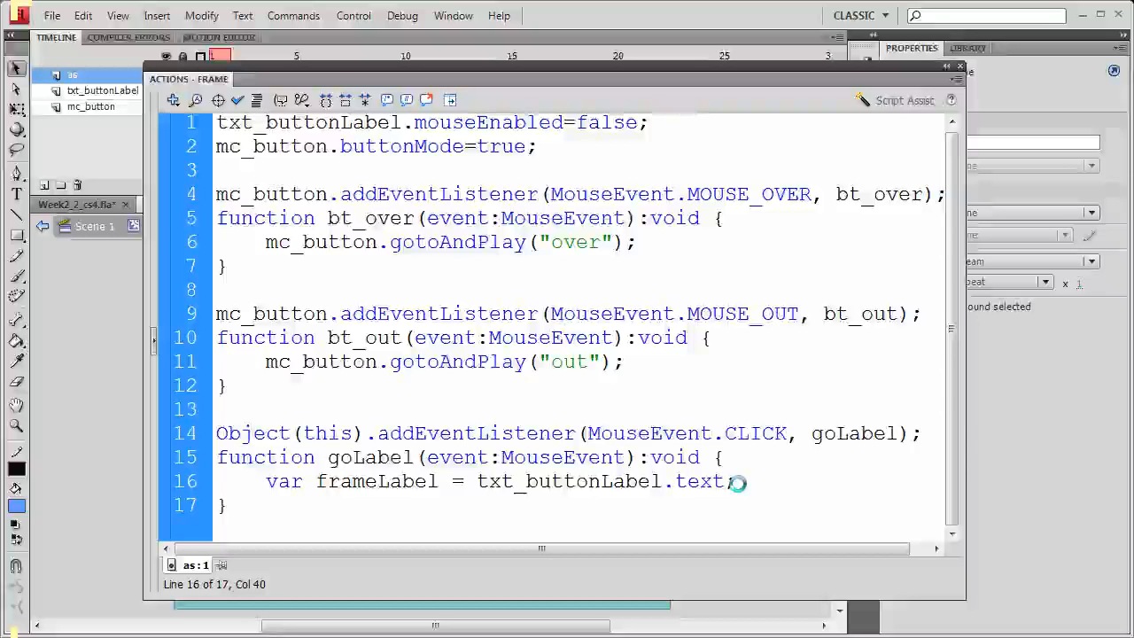
pyautogui.press('Return')
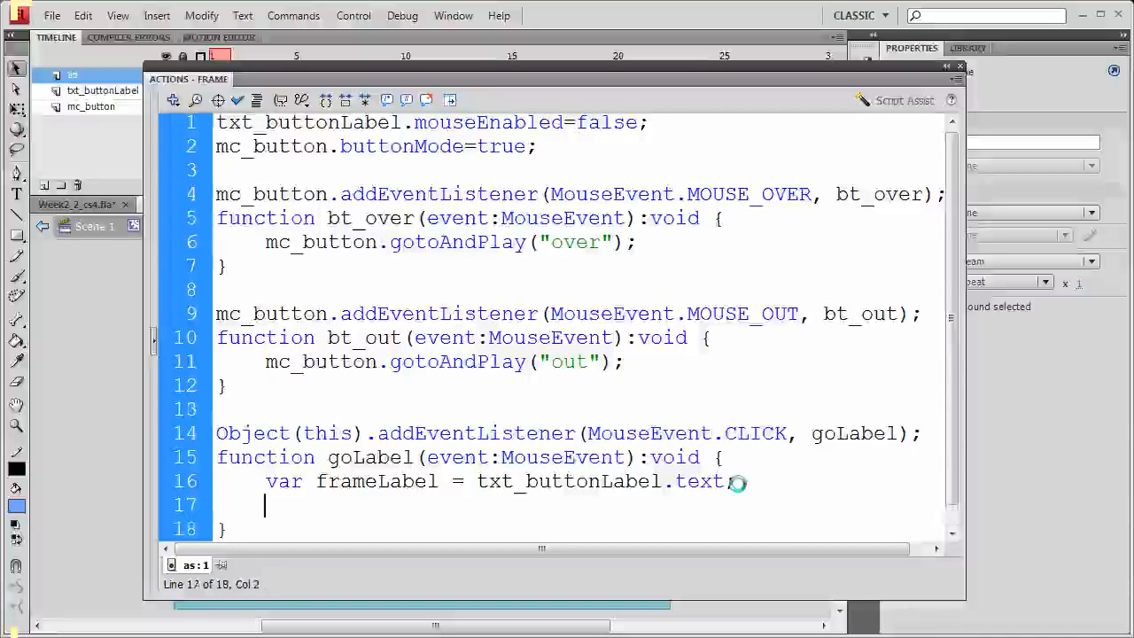
pyautogui.scroll(-1, 737, 483)
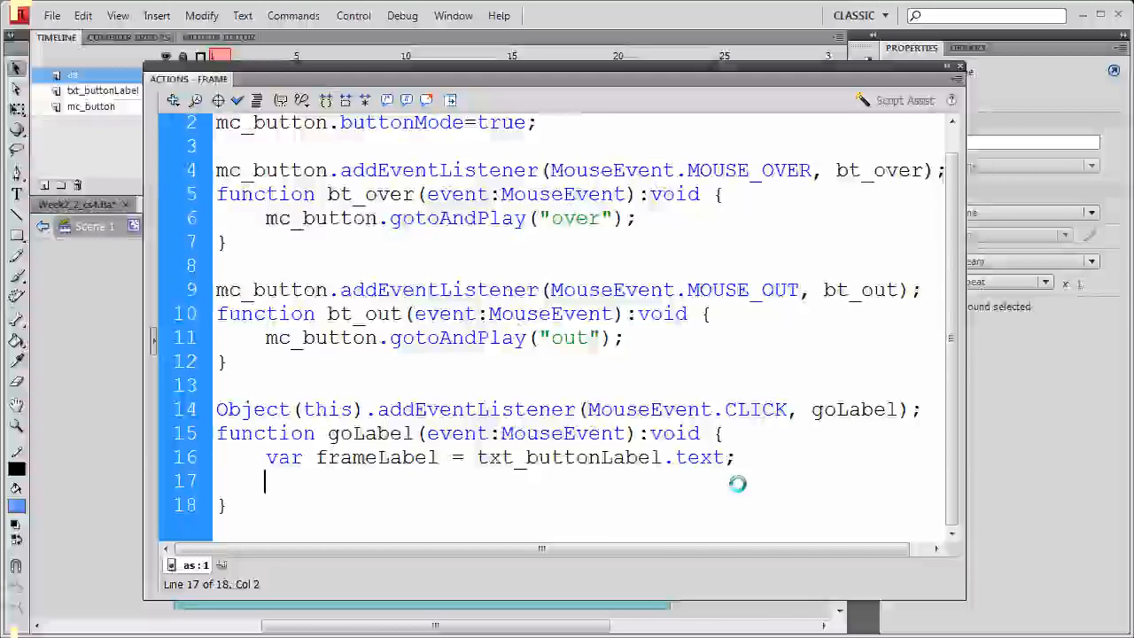
pyautogui.write('M')
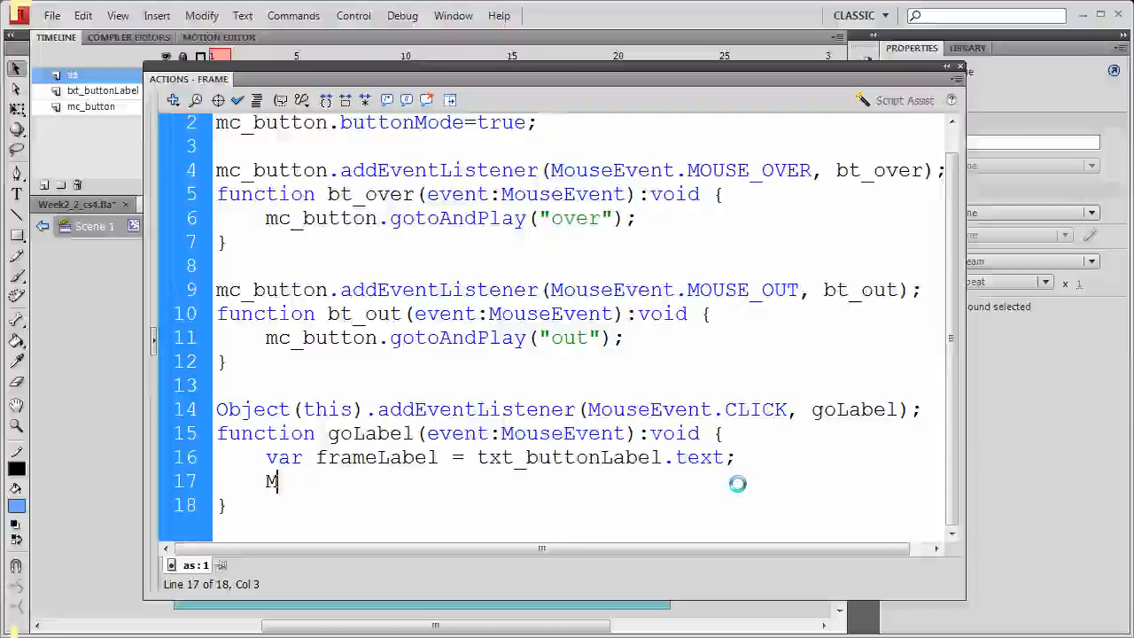
pyautogui.write('ovieClip(parent)')
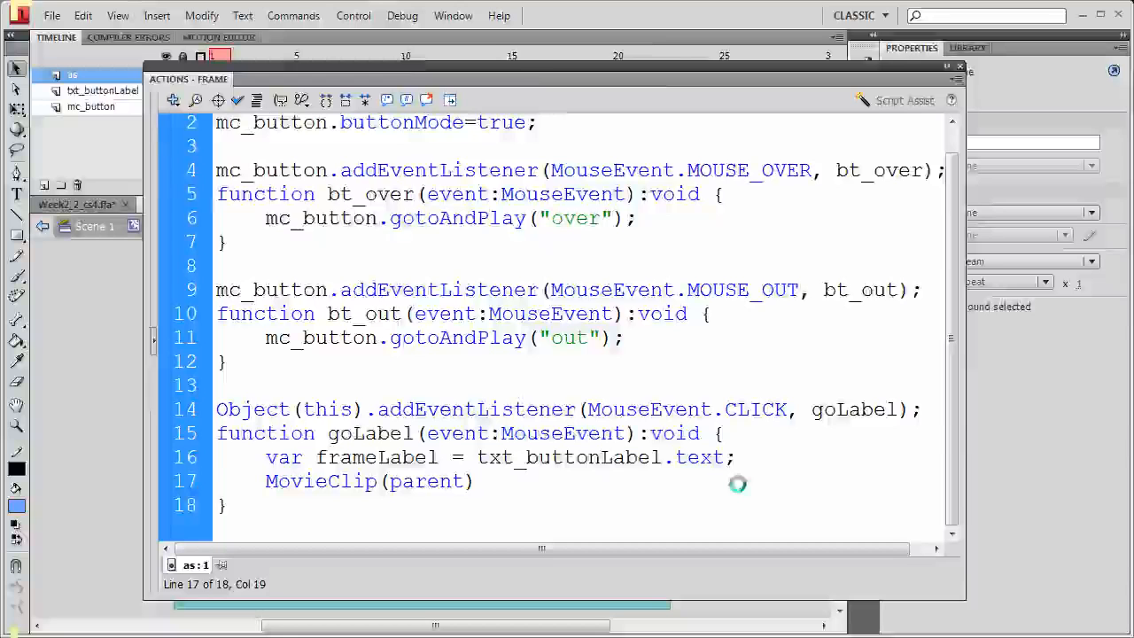
pyautogui.moveTo(539, 67); pyautogui.dragTo(671, 67)
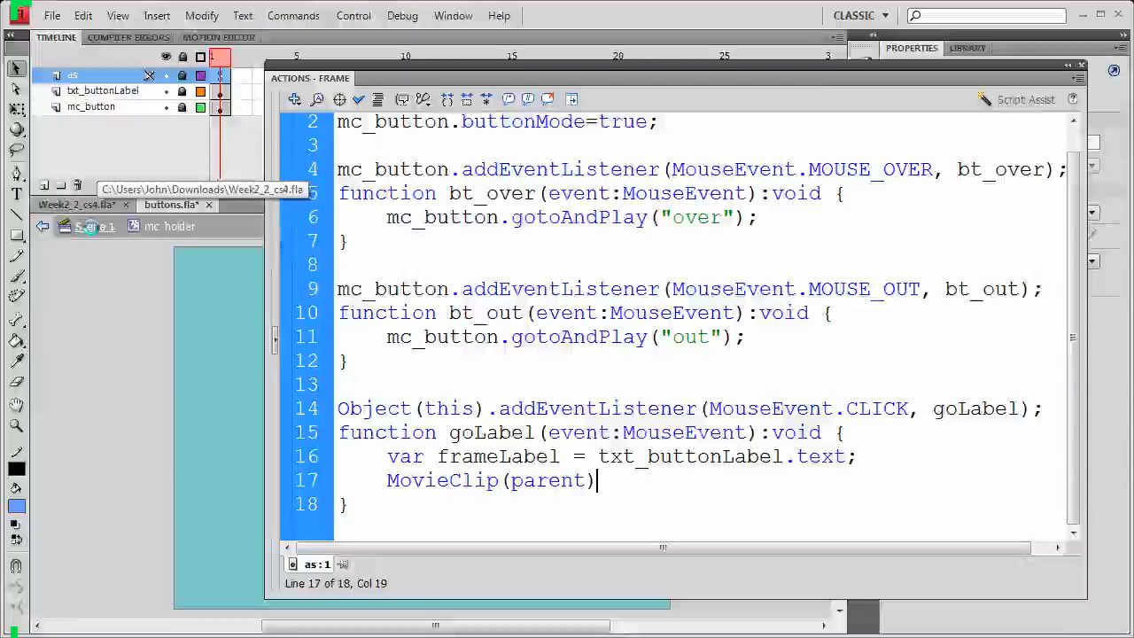
pyautogui.write('.g')
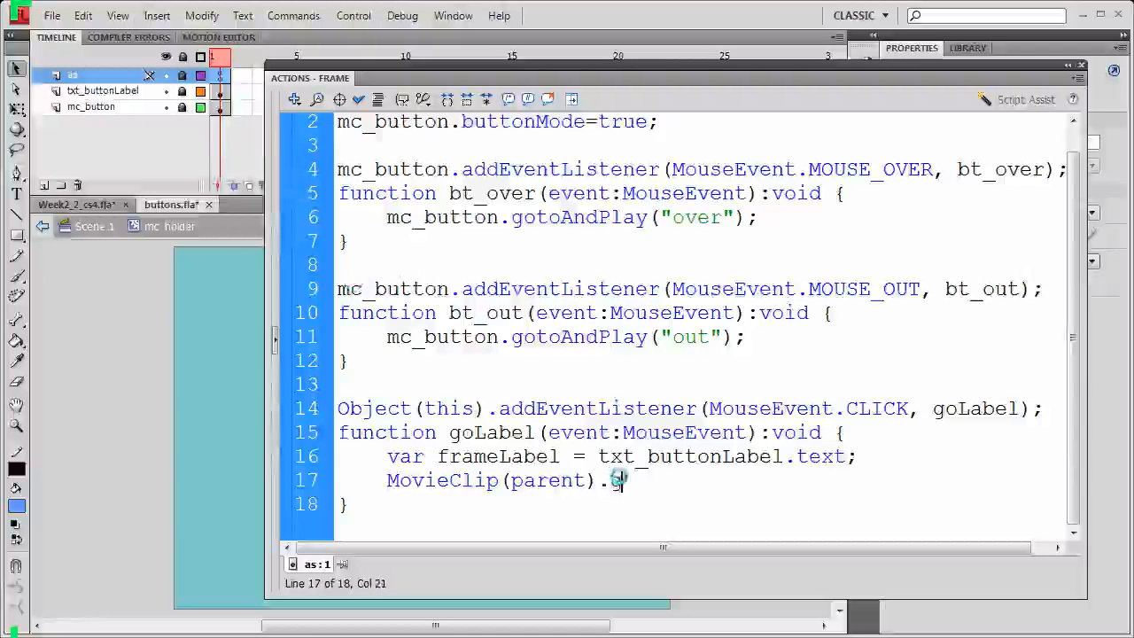
pyautogui.write('otoAndStop(')
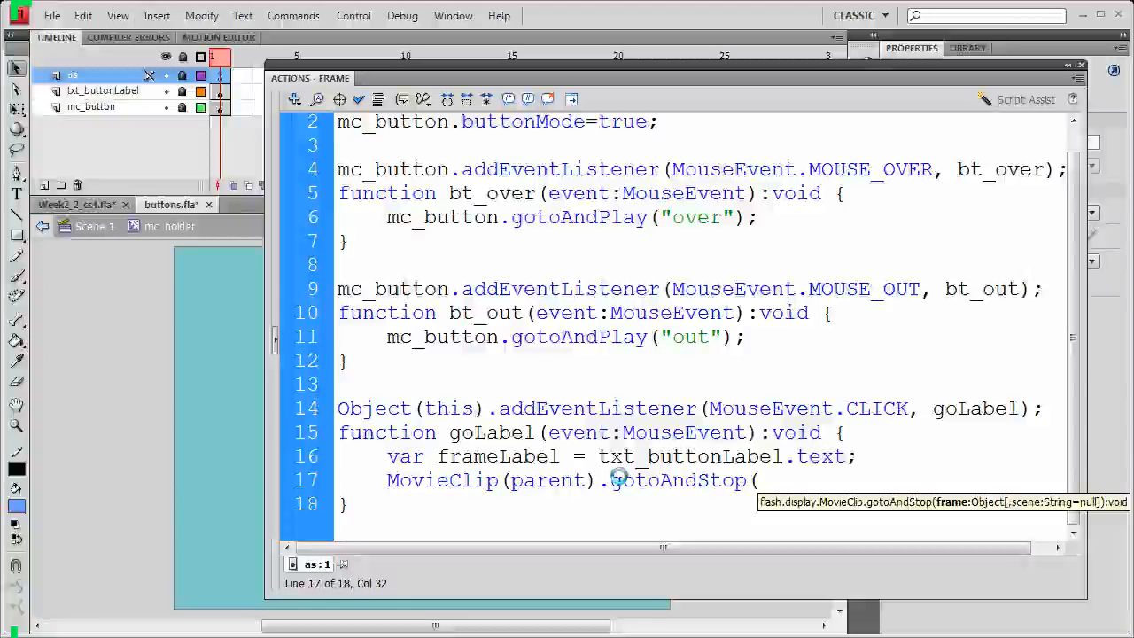
pyautogui.write('"Home");')
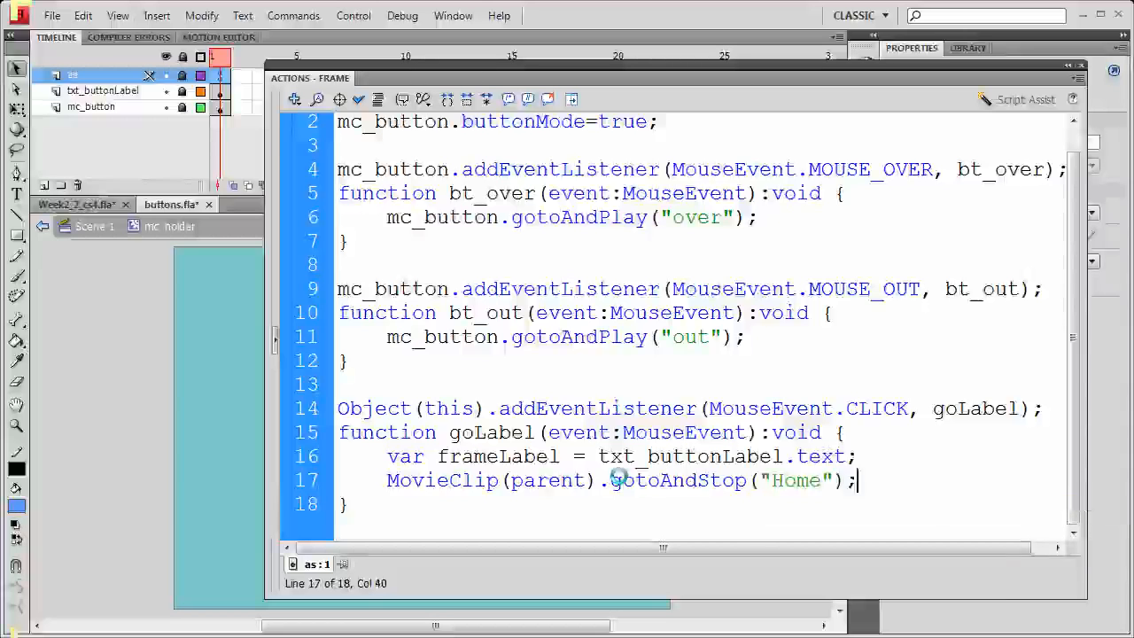
# - Replace the "Home" string in goLabel's gotoAndStop call with the frameLabel variable
pyautogui.doubleClick(451, 457)
pyautogui.hotkey('ctrl', 'c')
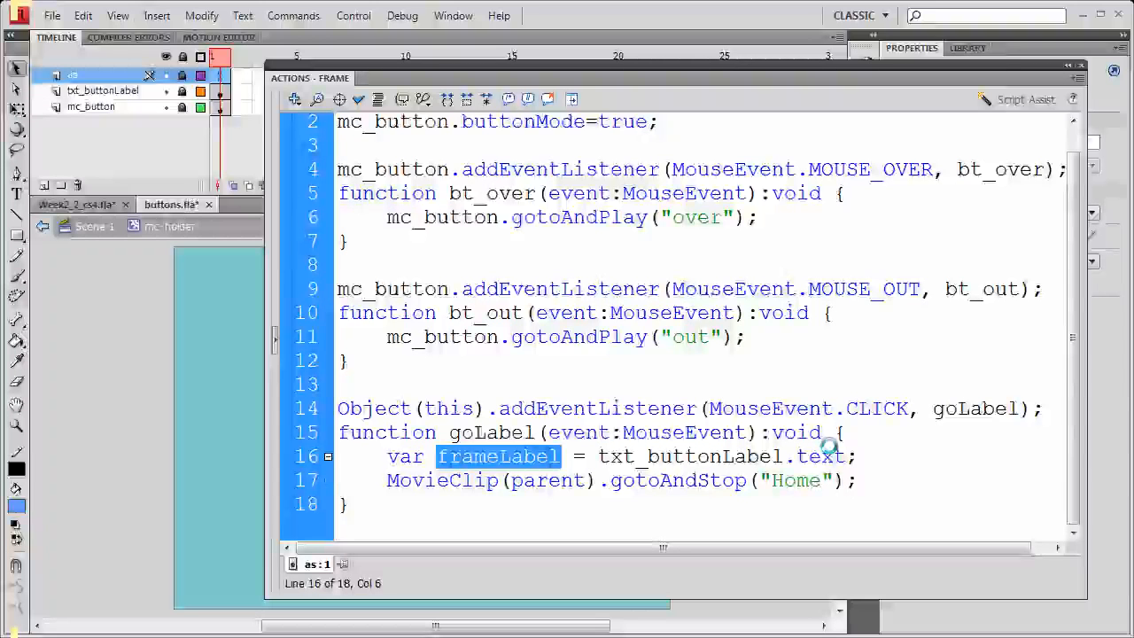
pyautogui.moveTo(755, 480); pyautogui.dragTo(828, 479)
pyautogui.hotkey('ctrl', 'v')
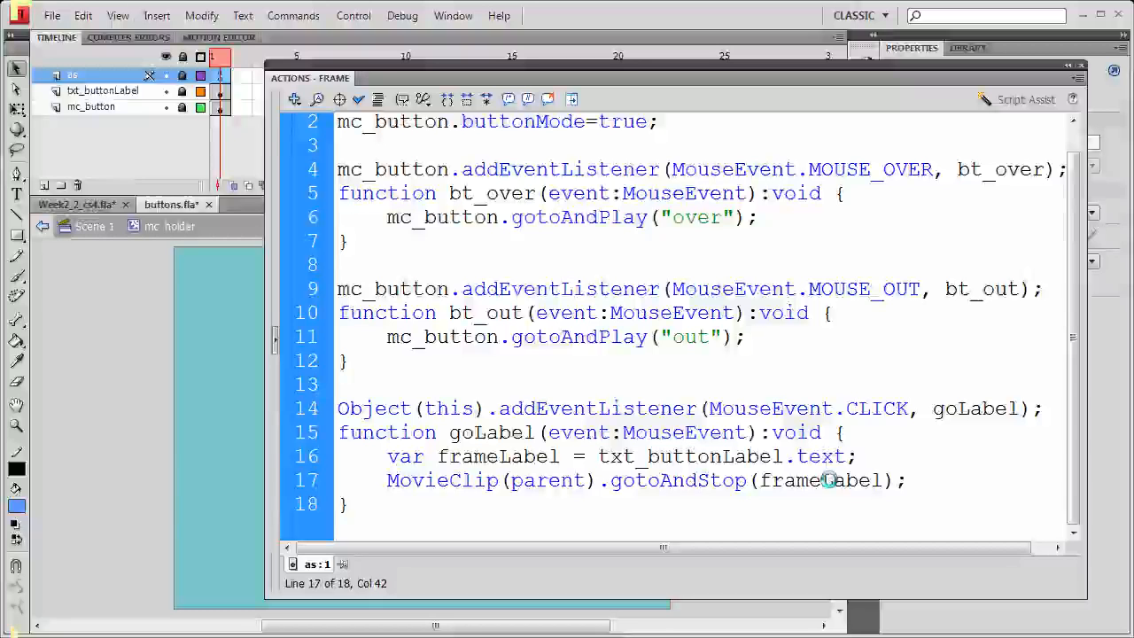
pyautogui.click(408, 507)
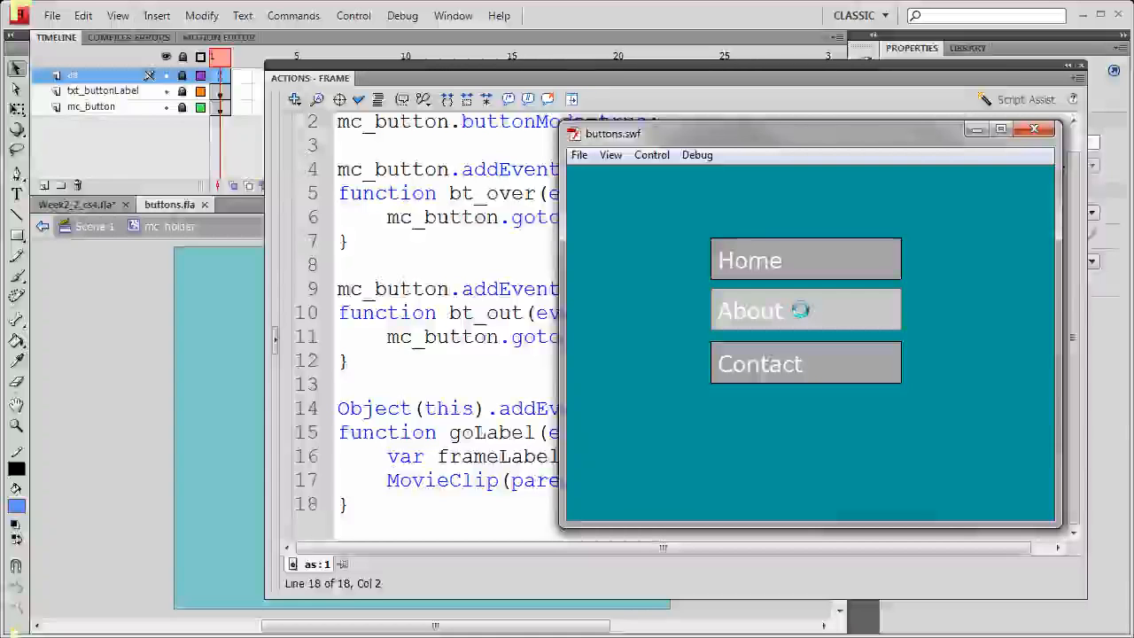
# - Test the Contact and Home buttons' navigation in the movie preview and close the preview
pyautogui.click(819, 366)
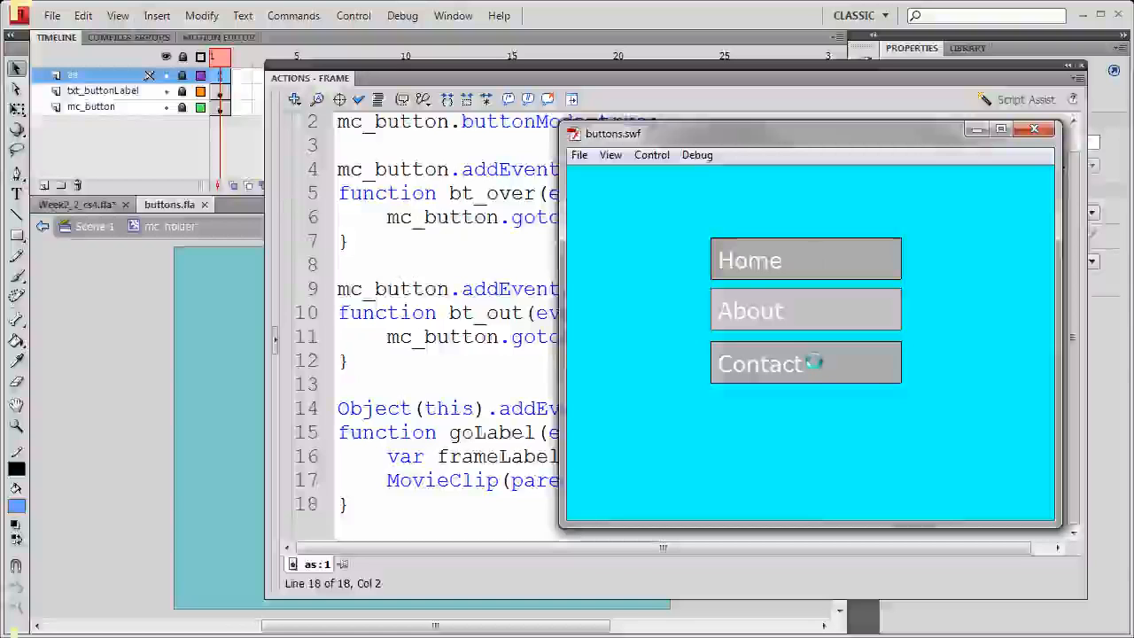
pyautogui.click(744, 259)
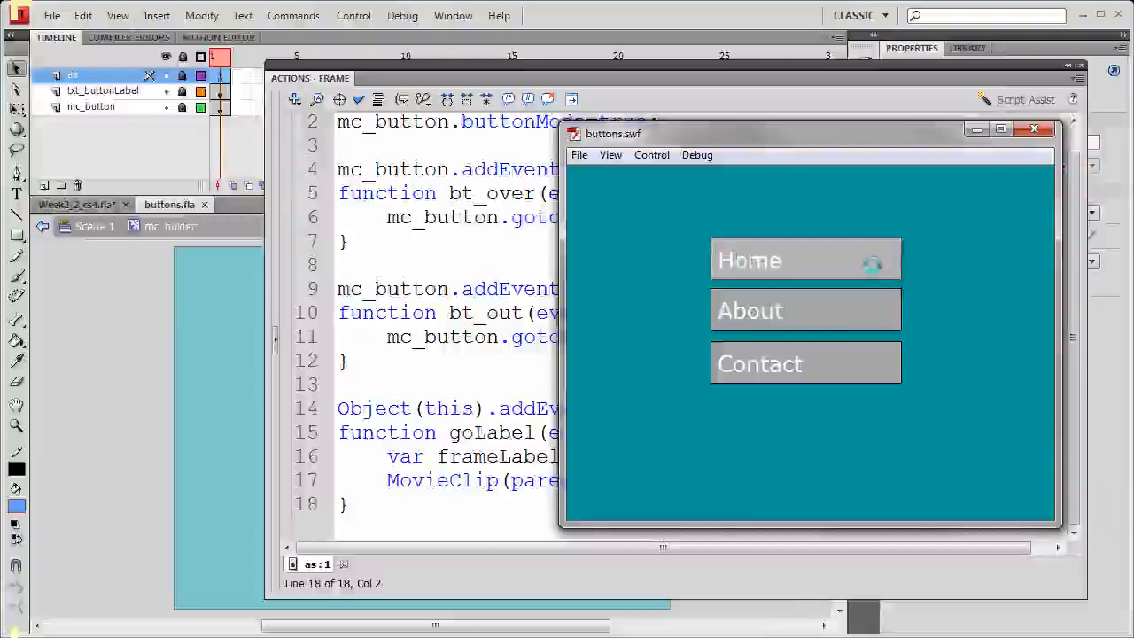
pyautogui.click(1033, 130)
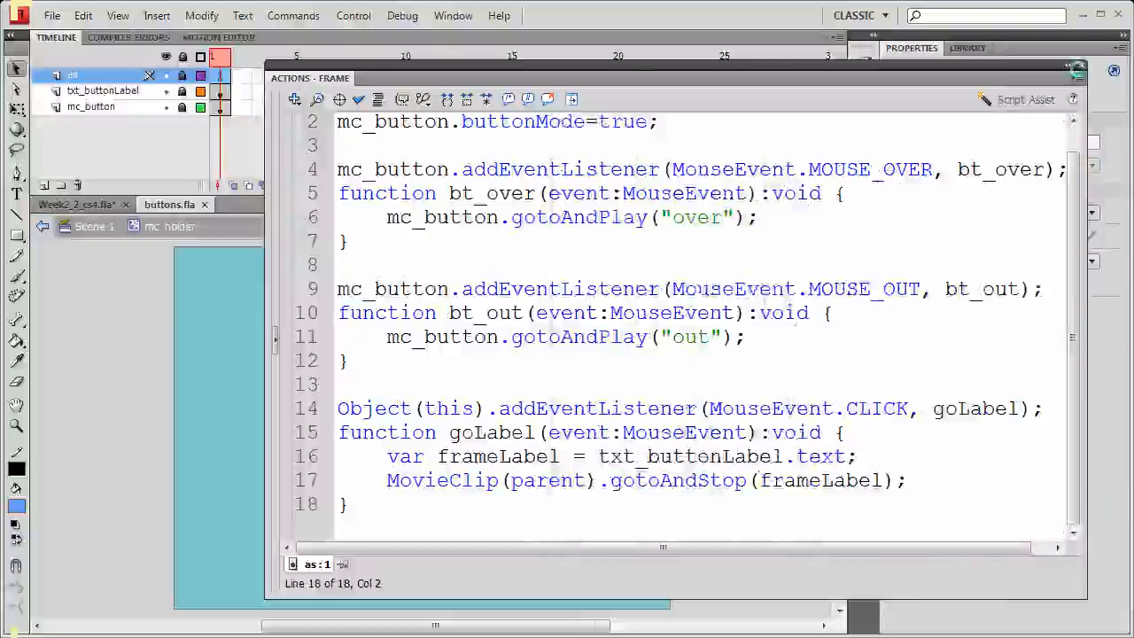
# - Recolor the background shape nested inside mc_button to a dark grey fill and return to Scene 1
pyautogui.click(1078, 68)
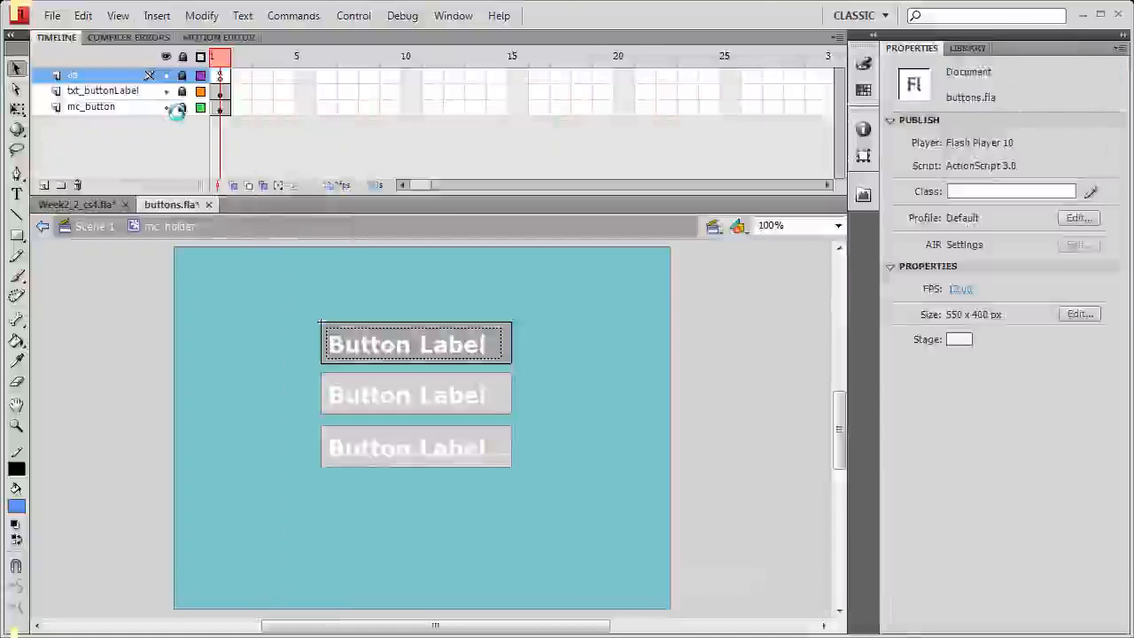
pyautogui.doubleClick(375, 344)
pyautogui.doubleClick(376, 348)
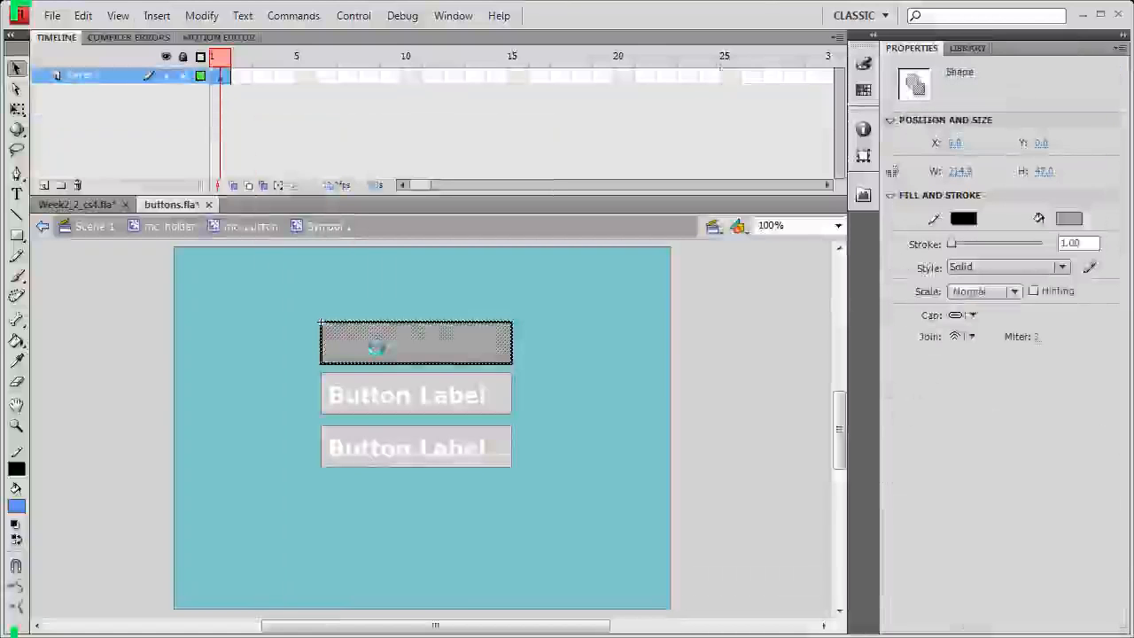
pyautogui.click(963, 218)
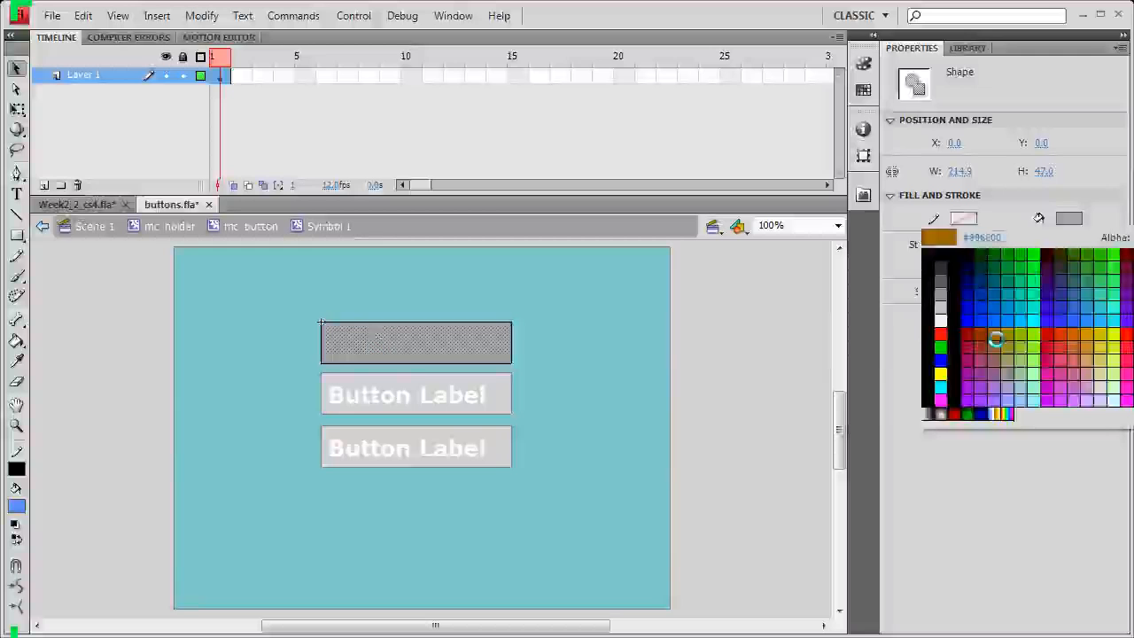
pyautogui.click(972, 328)
pyautogui.doubleClick(692, 411)
pyautogui.doubleClick(692, 411)
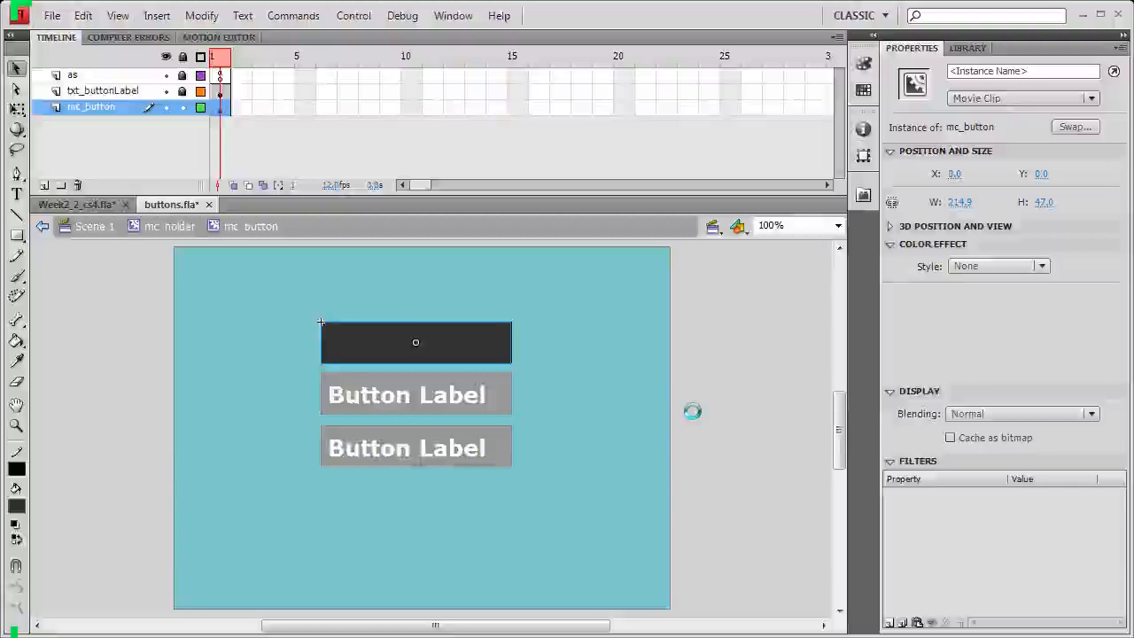
pyautogui.doubleClick(691, 411)
pyautogui.doubleClick(692, 411)
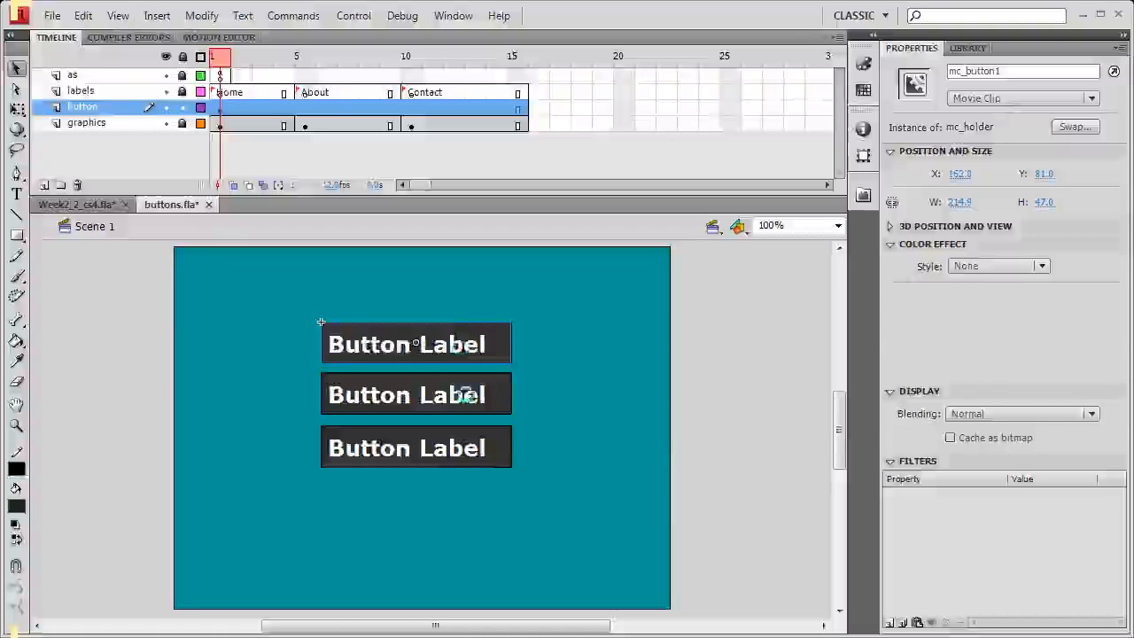
# - Review the button label assignments in the main timeline's script and test the movie with the recolored buttons
pyautogui.click(627, 358)
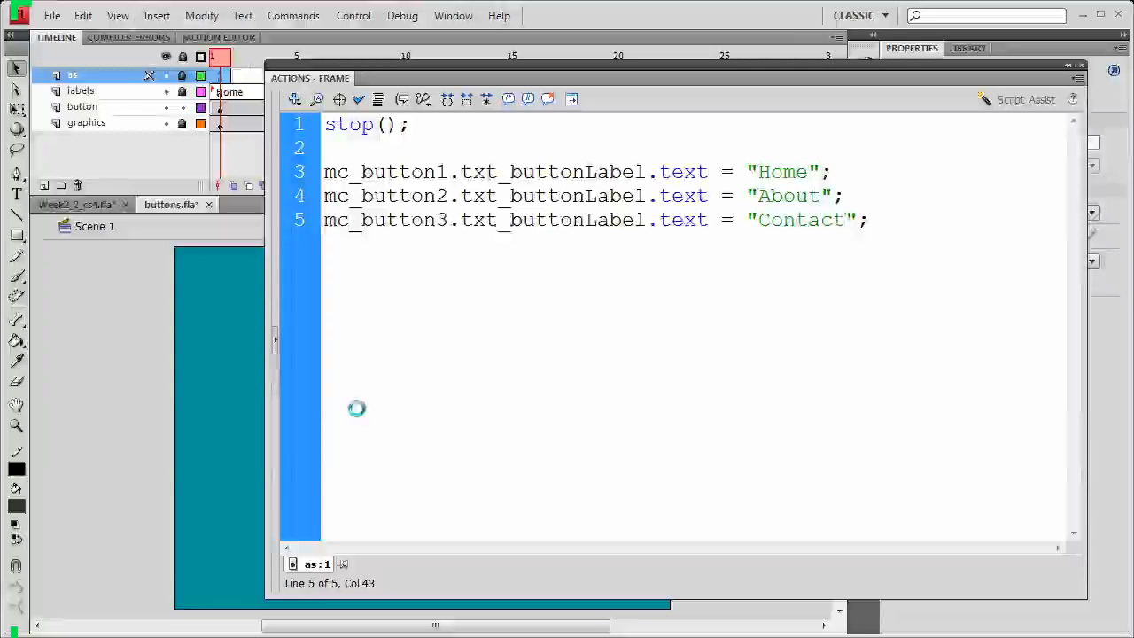
pyautogui.doubleClick(772, 220)
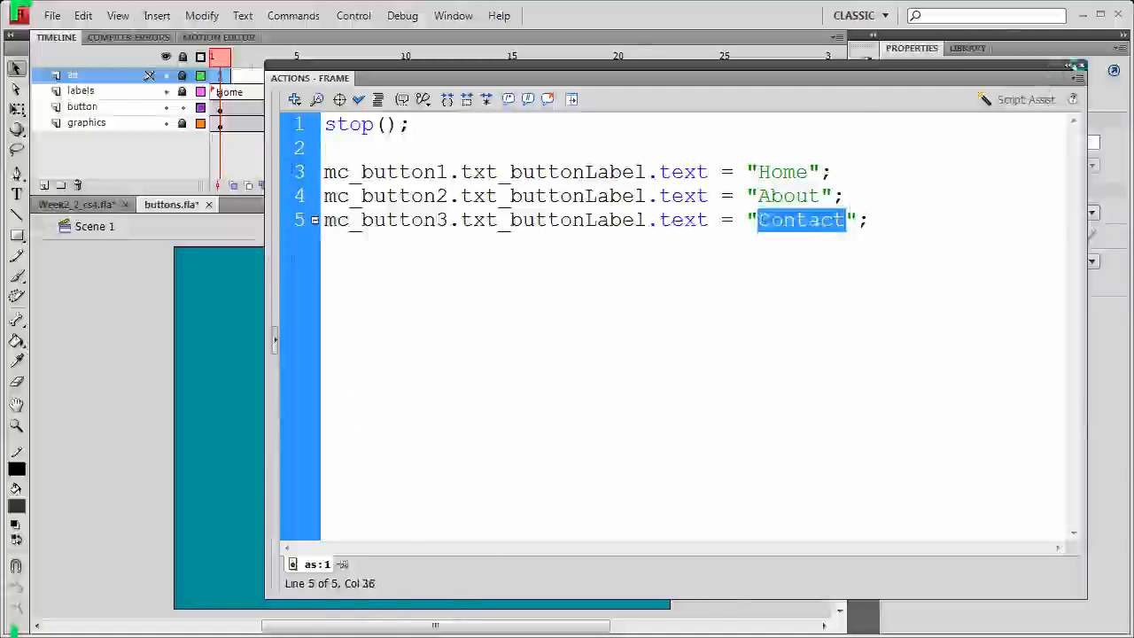
pyautogui.click(1080, 67)
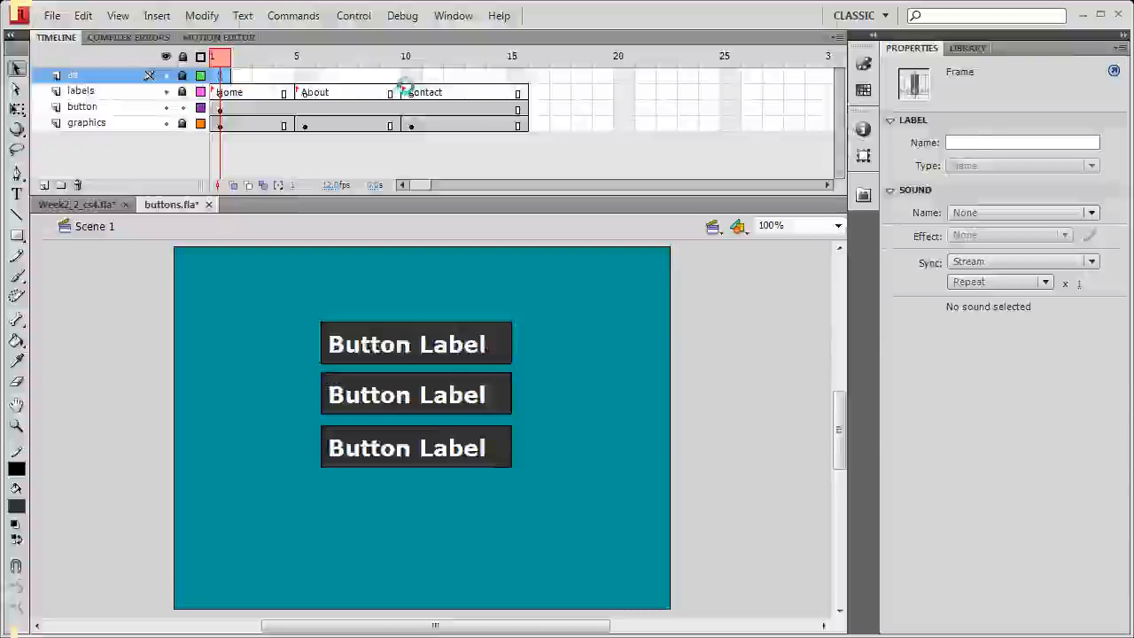
pyautogui.hotkey('ctrl', 'Return')
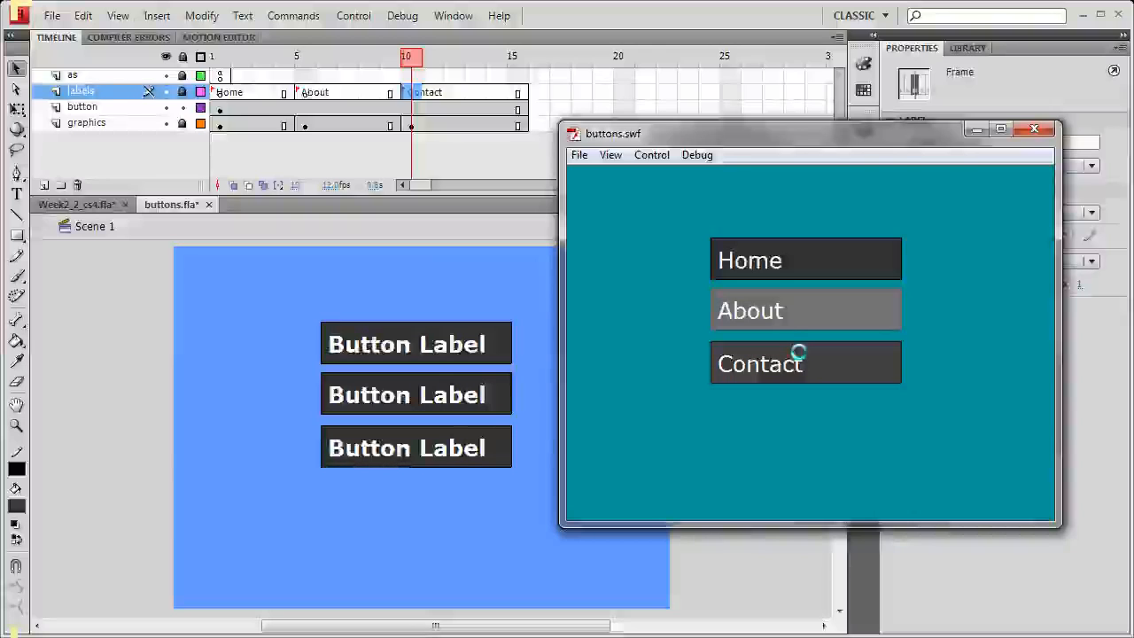
pyautogui.hotkey('ctrl', 'w')
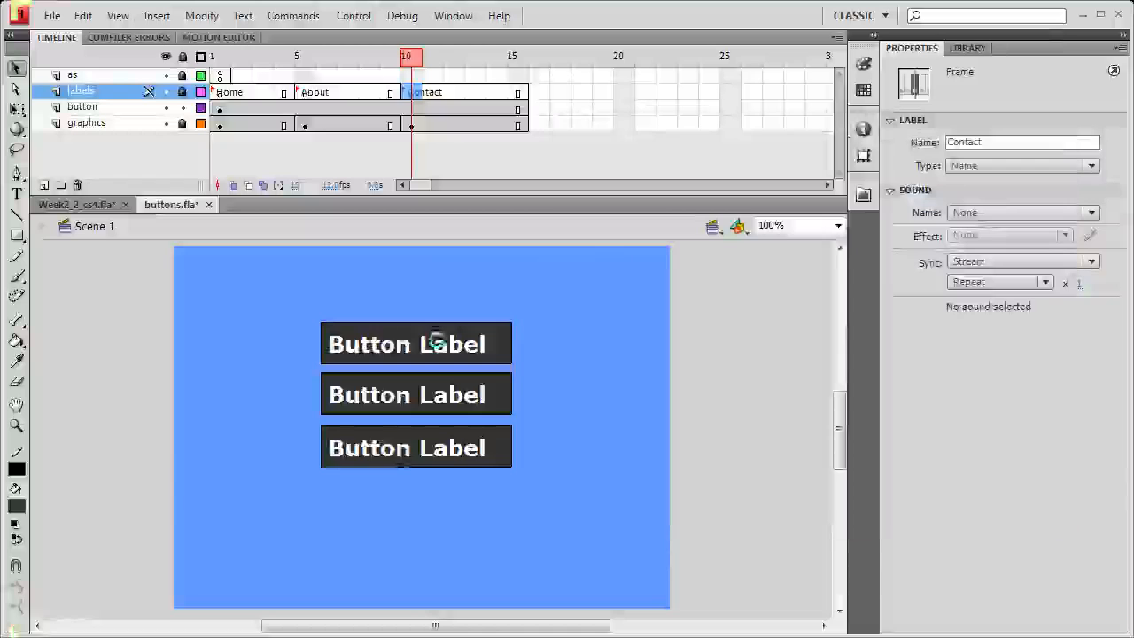